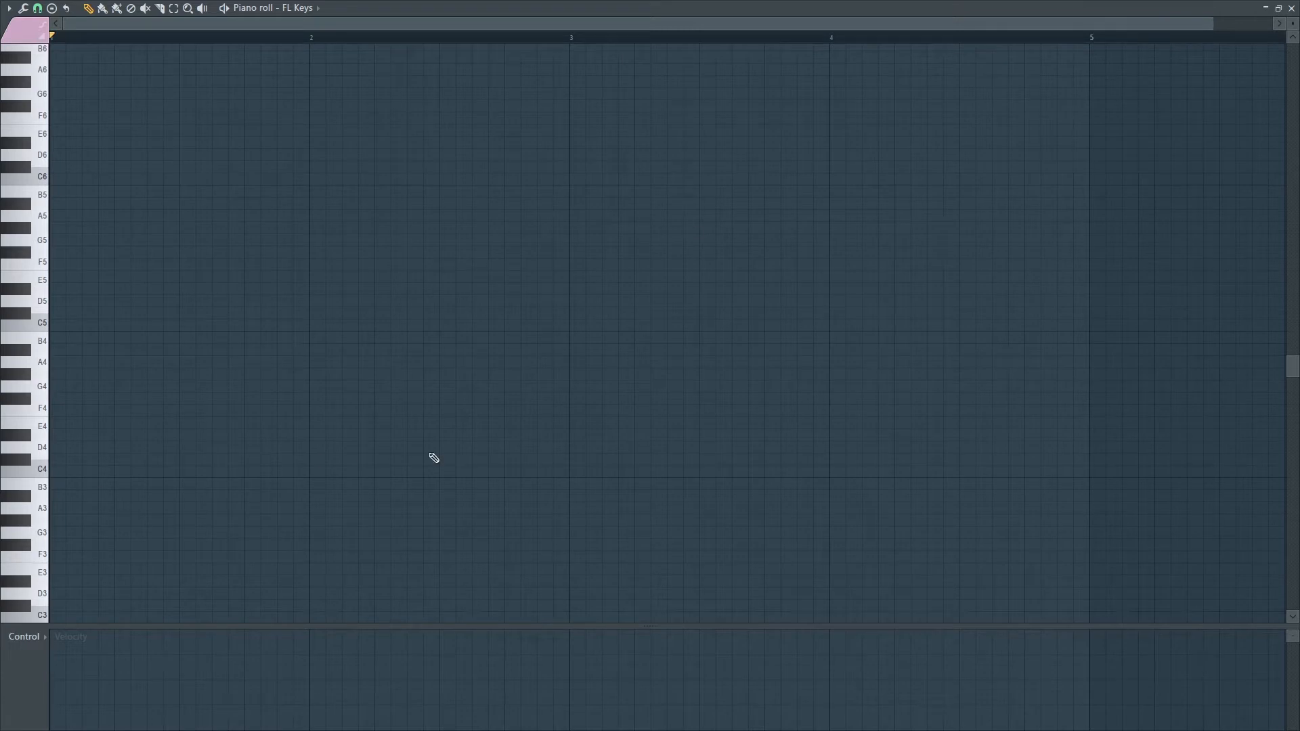
- Draw a one-bar chord of E3, E4, G4, B4 and D5 in bar 1 and play it back
scroll(47, 536, down, 3)
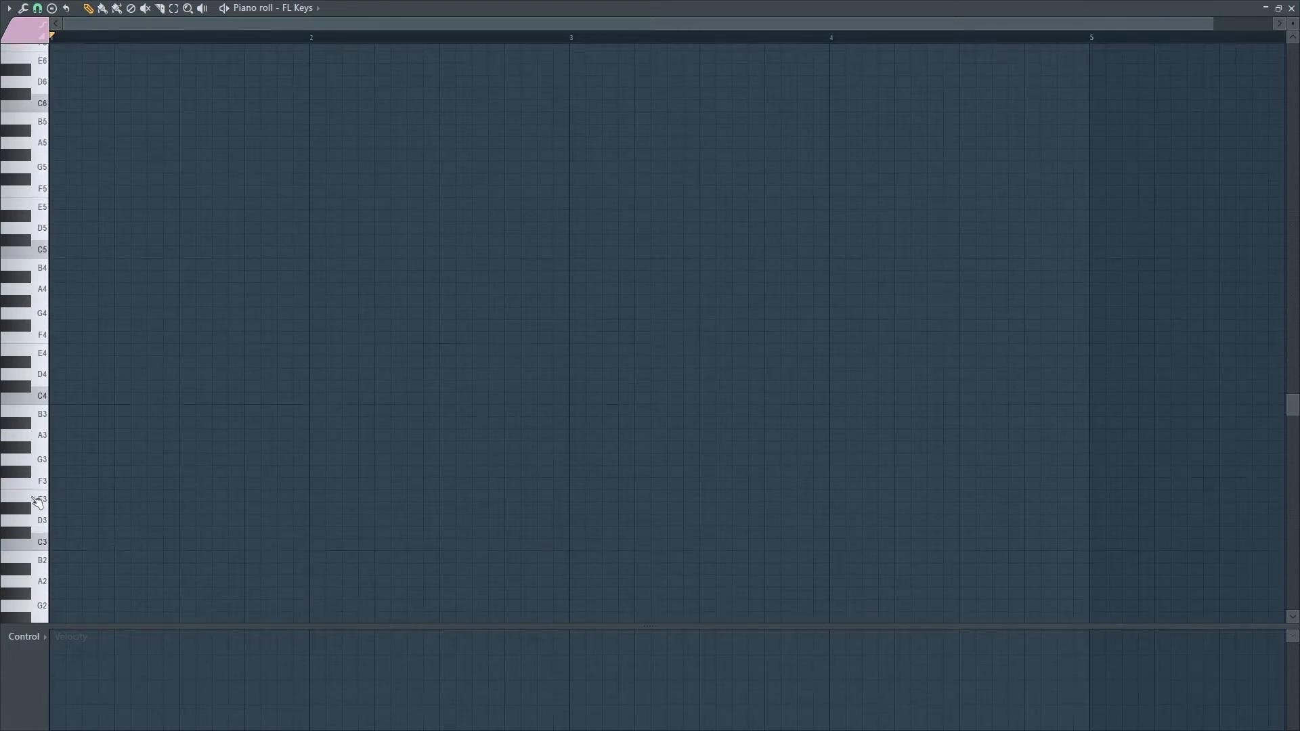
click(66, 500)
drag(168, 497, 45, 496)
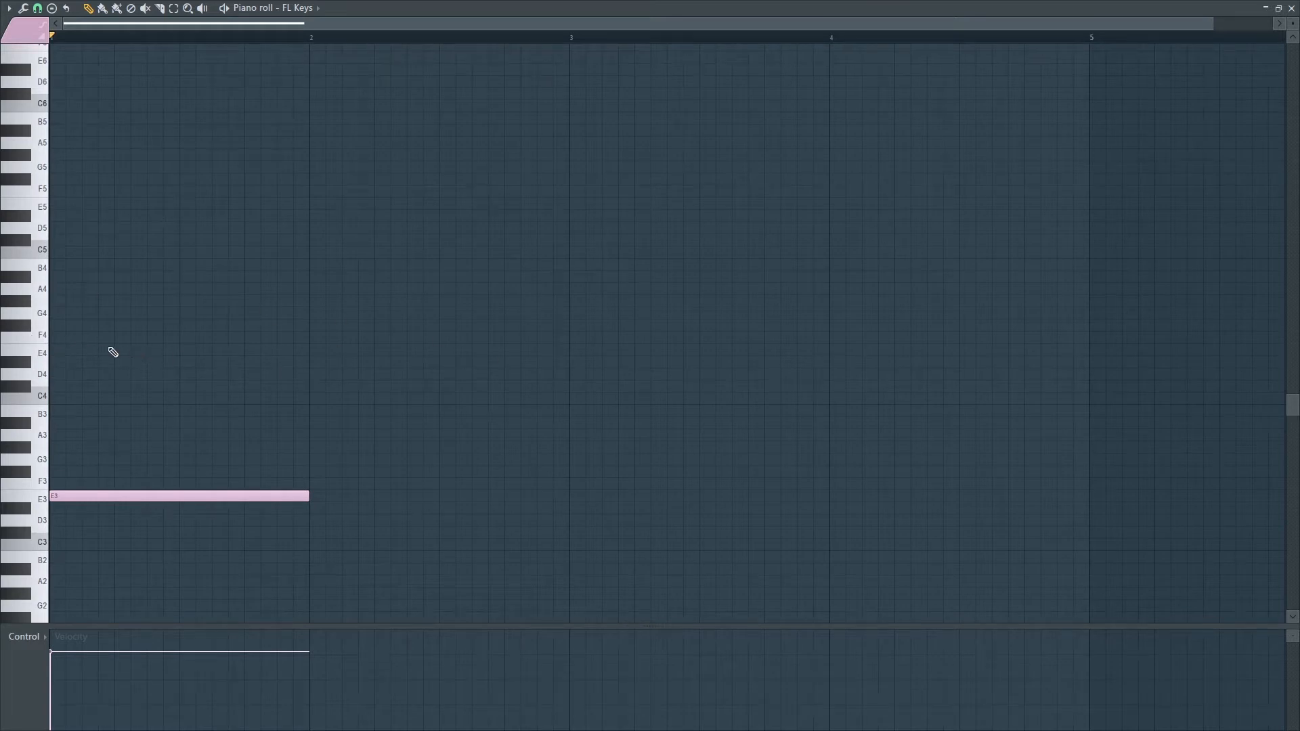
click(68, 350)
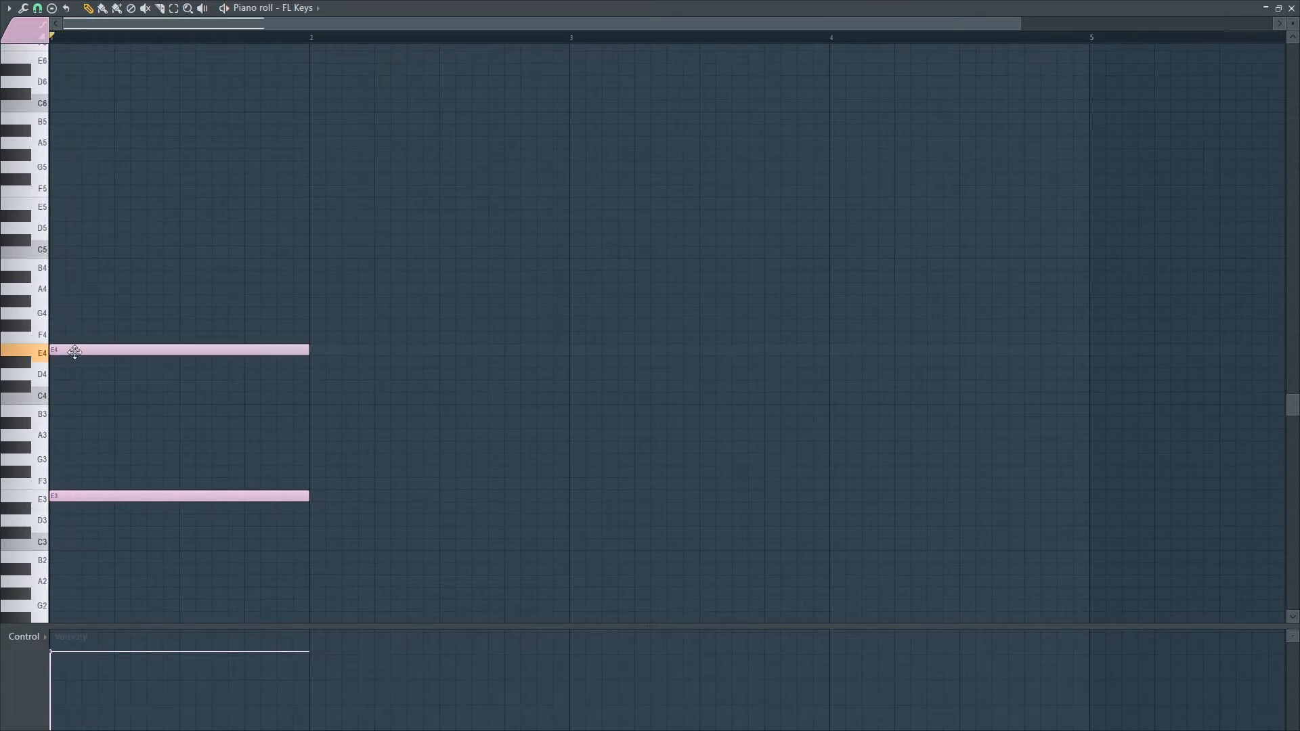
click(68, 313)
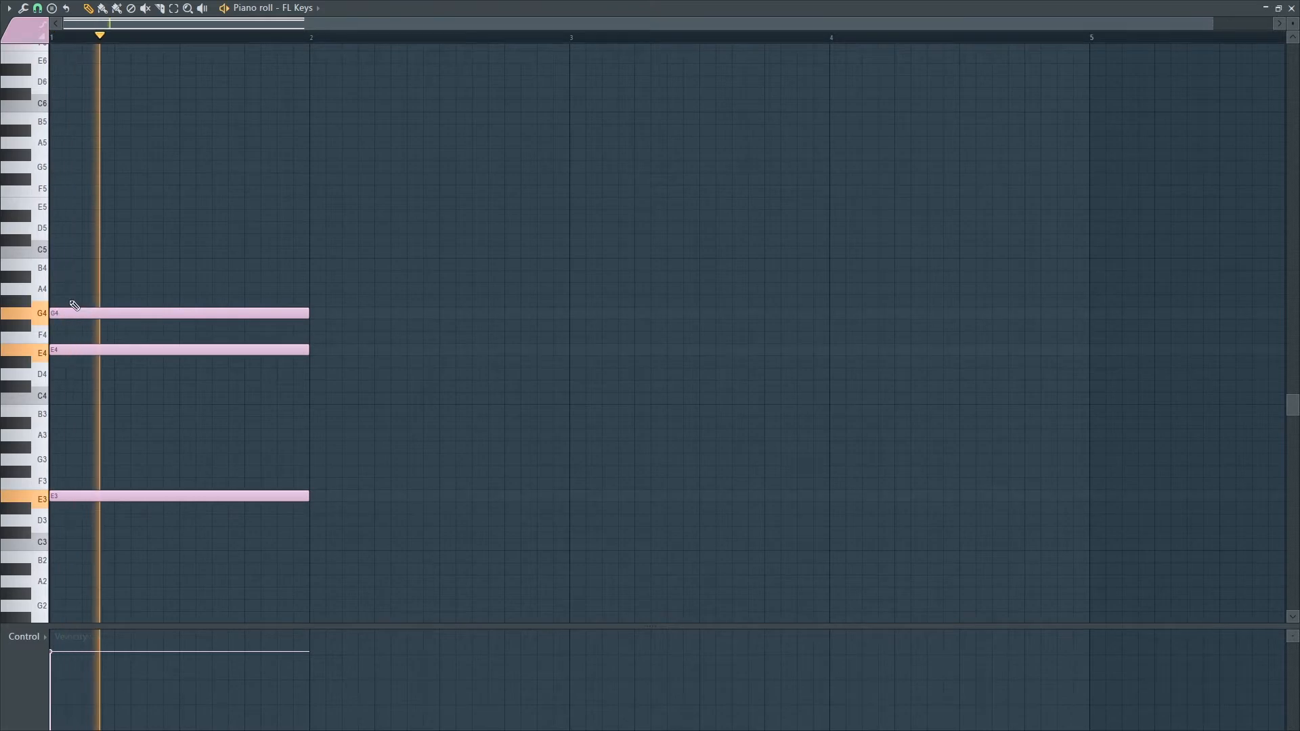
click(63, 267)
click(112, 231)
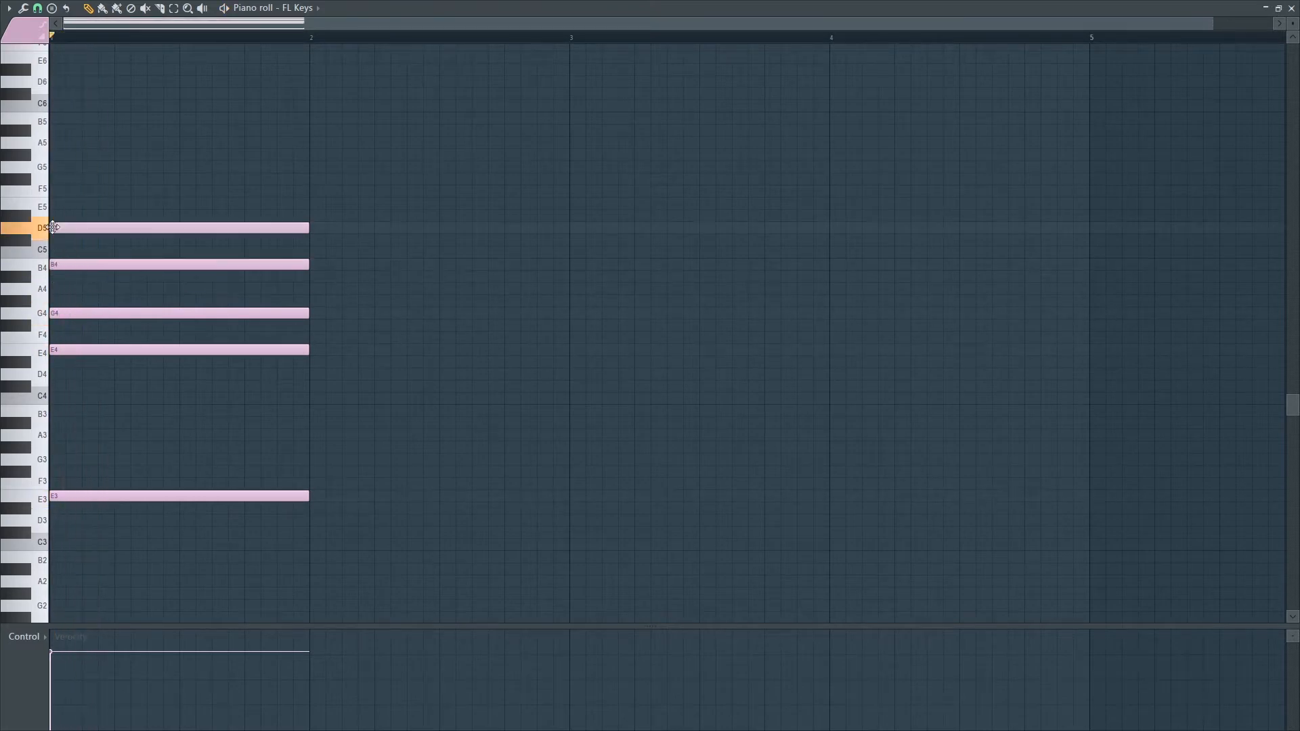
key(space)
- Add a one-bar D5 note at the start of bar 2 and set the playback start near the end of bar 1
click(331, 228)
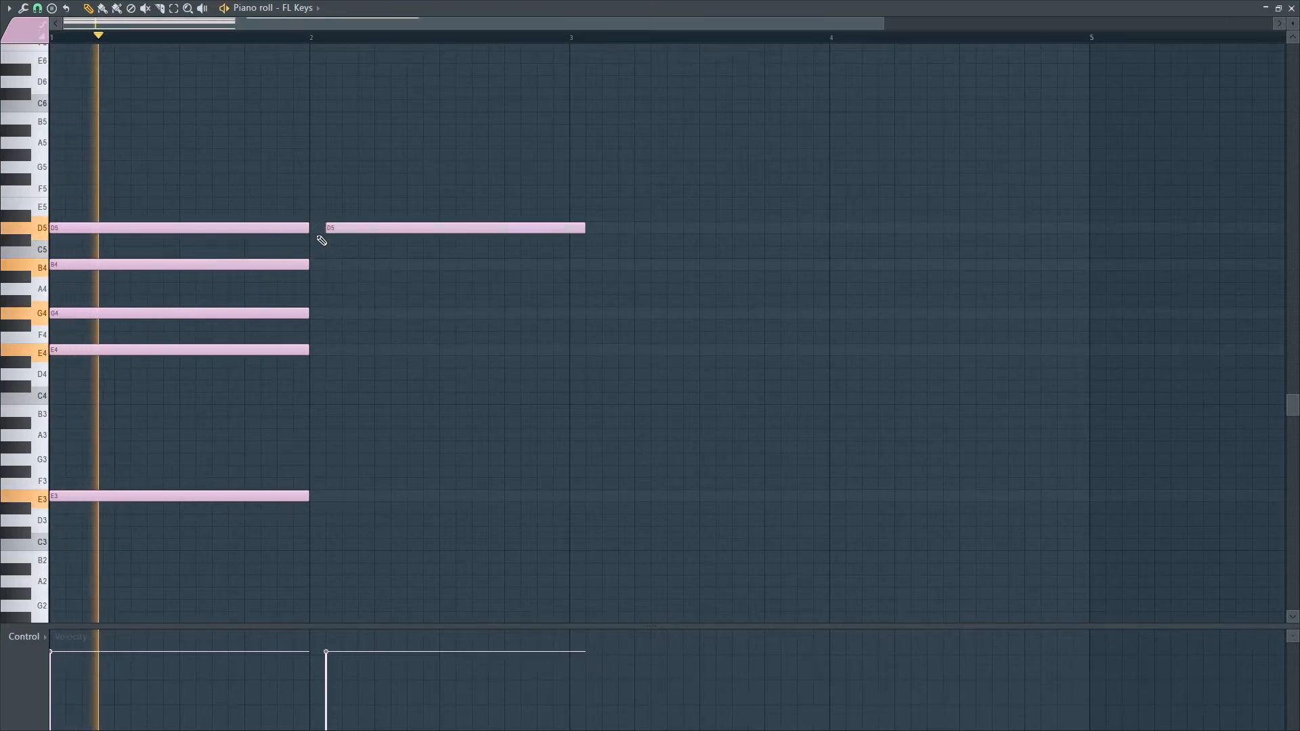
key(space)
key(space)
click(245, 45)
key(space)
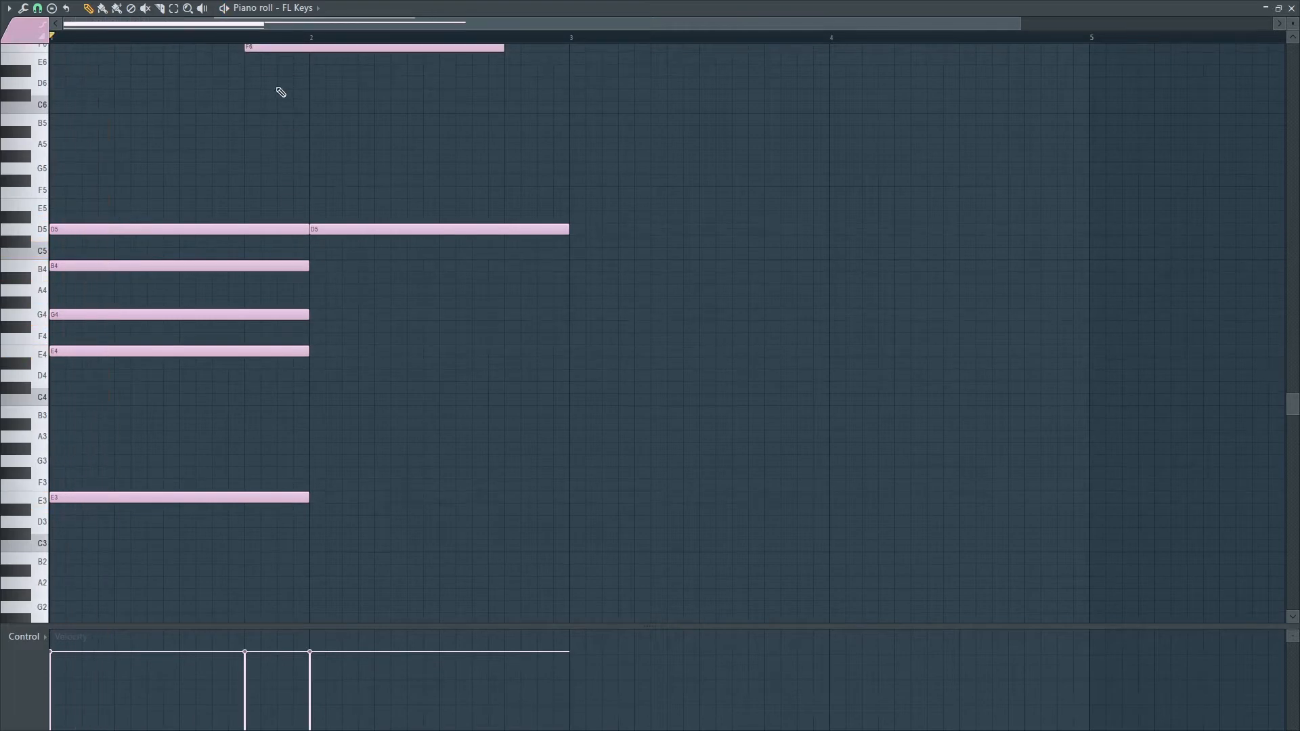
right_click(274, 51)
click(260, 35)
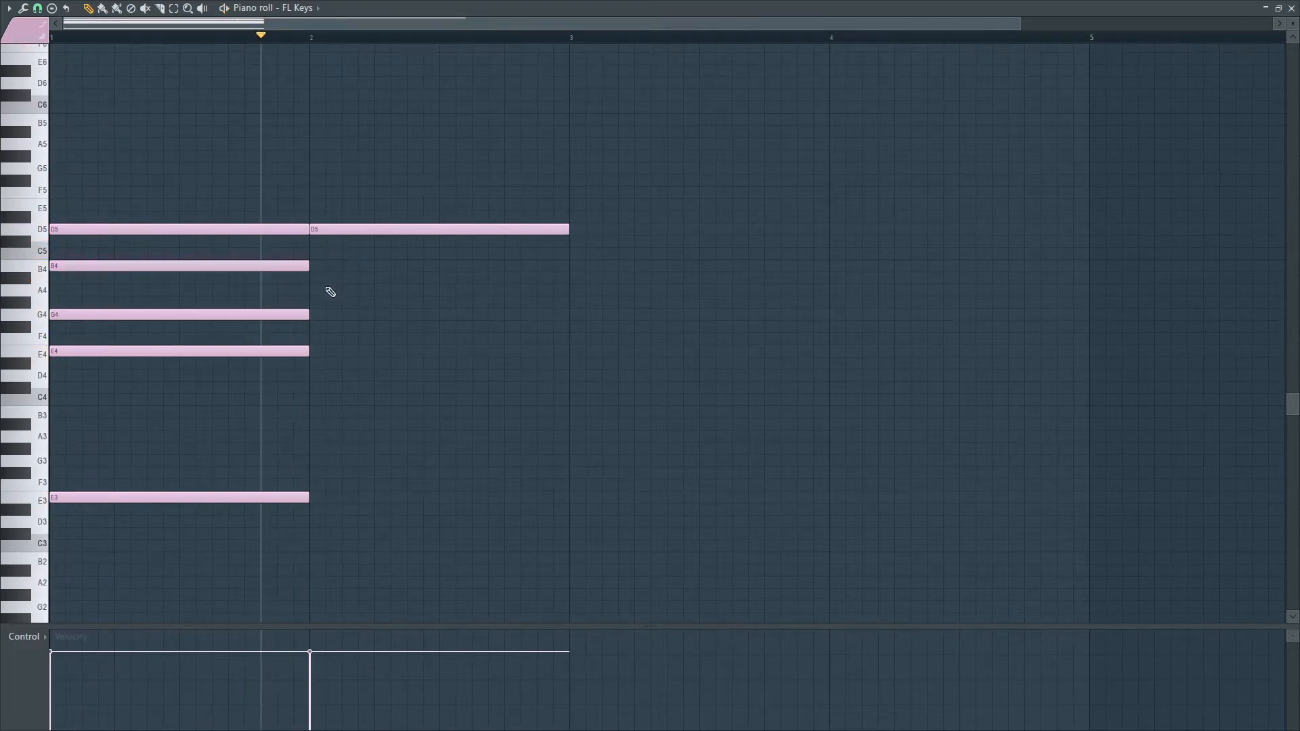
- Add one-bar C5, G4 and E4 notes beneath the D5 in bar 2, auditioning the chord change
click(319, 276)
click(325, 254)
right_click(330, 273)
key(space)
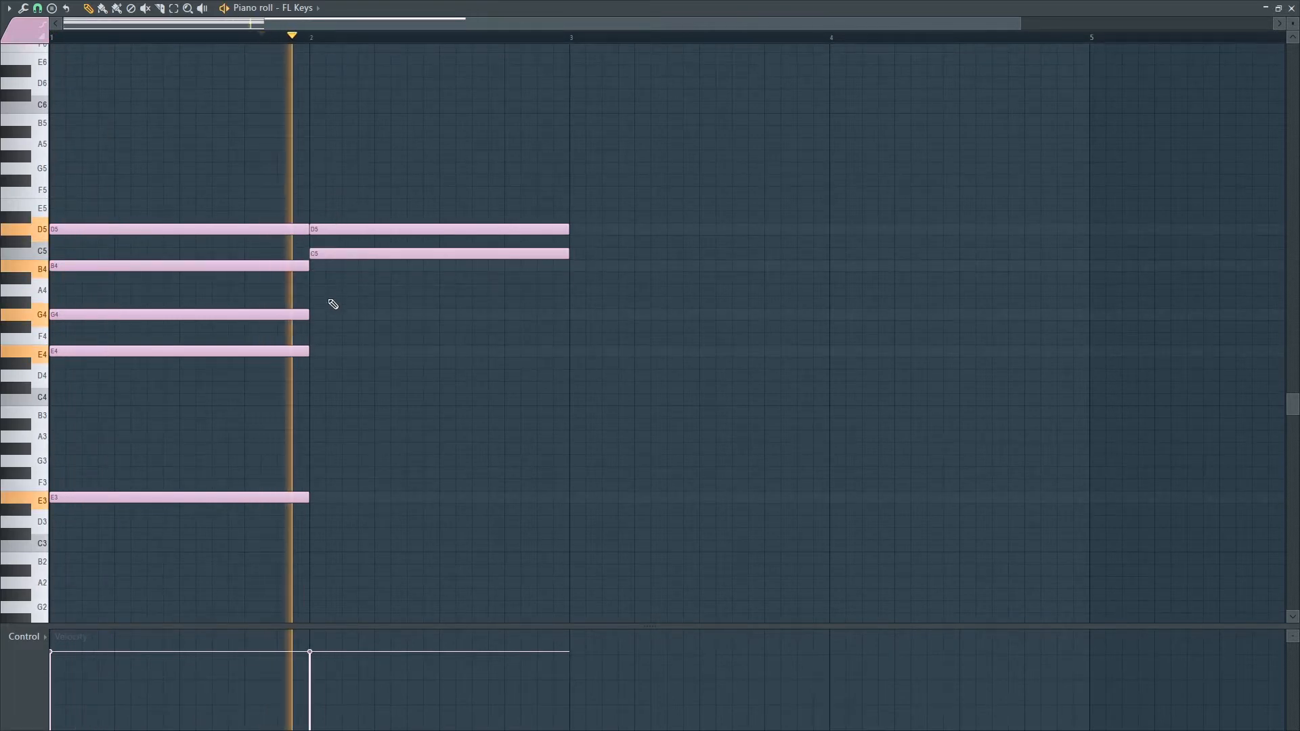
key(space)
click(315, 314)
key(space)
click(320, 354)
key(space)
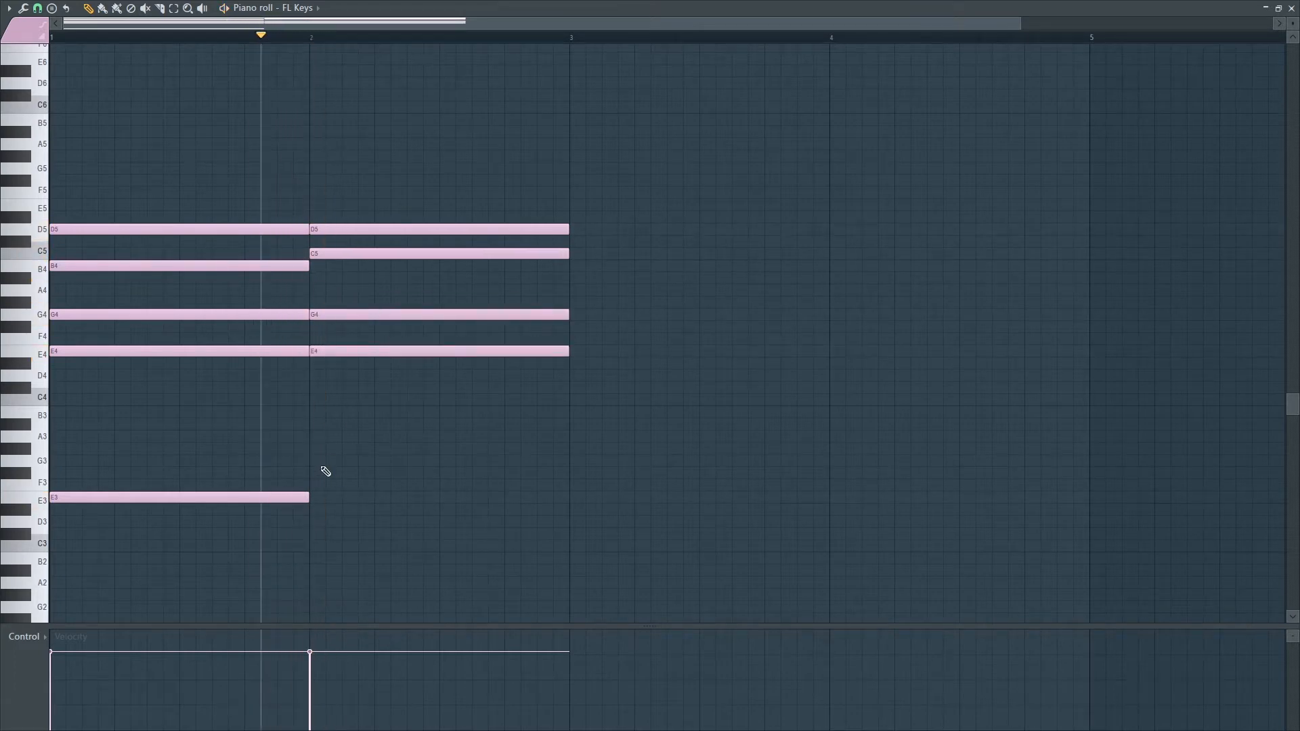
- Add a one-bar A3 bass note in bar 2 and audition the chord
key(space)
key(space)
drag(315, 458, 335, 434)
key(space)
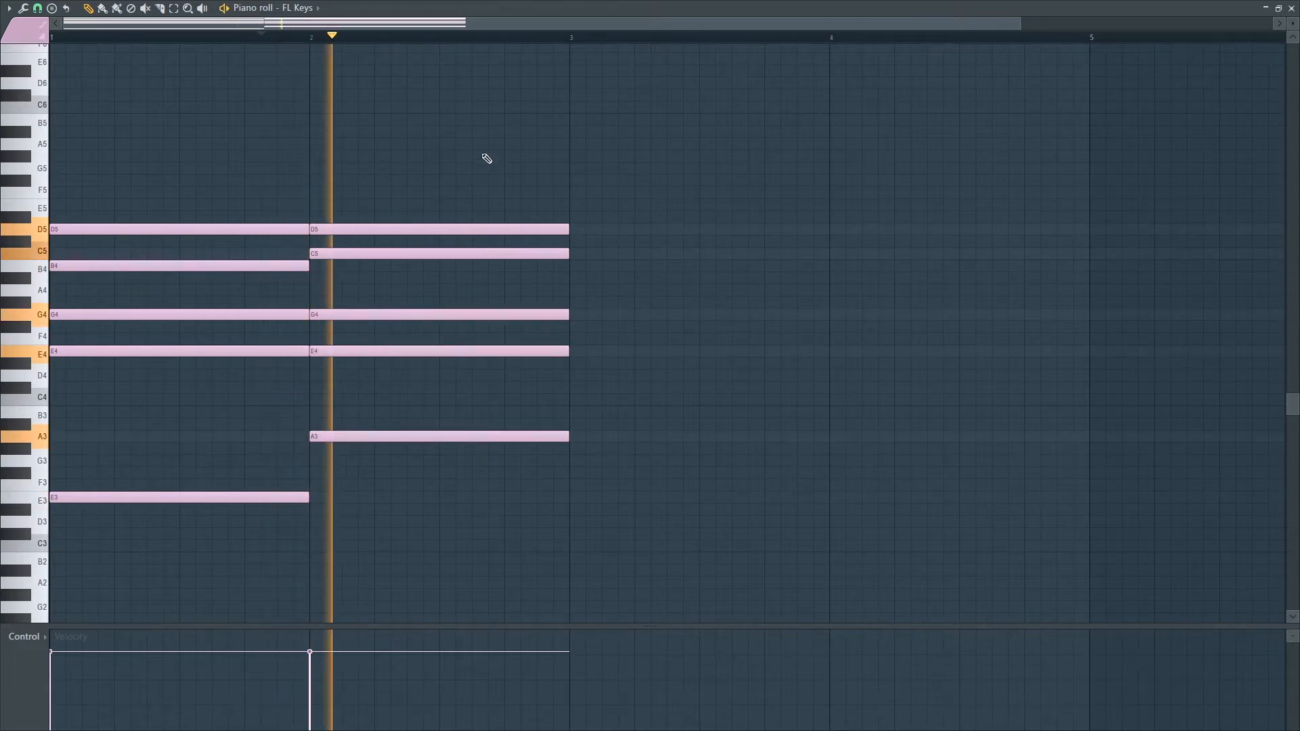
key(space)
- Place a one-bar E5 as the top note of bar 3 and audition it after the second chord
click(576, 192)
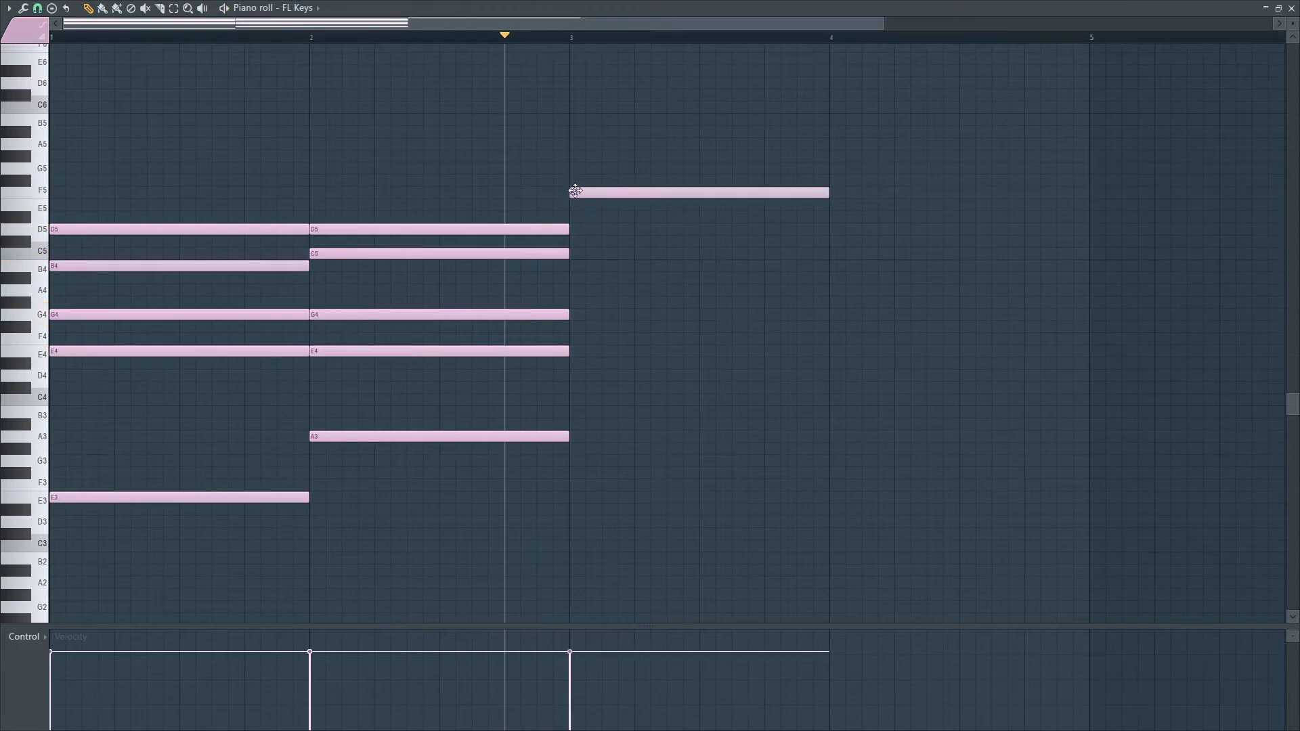
key(space)
key(space)
key(space)
mouse_move(601, 191)
mouse_down()
mouse_move(604, 224)
mouse_move(604, 205)
mouse_up()
key(space)
key(space)
- Add a one-bar C5 note at the start of bar 3 and play the transition from bar 2
click(587, 254)
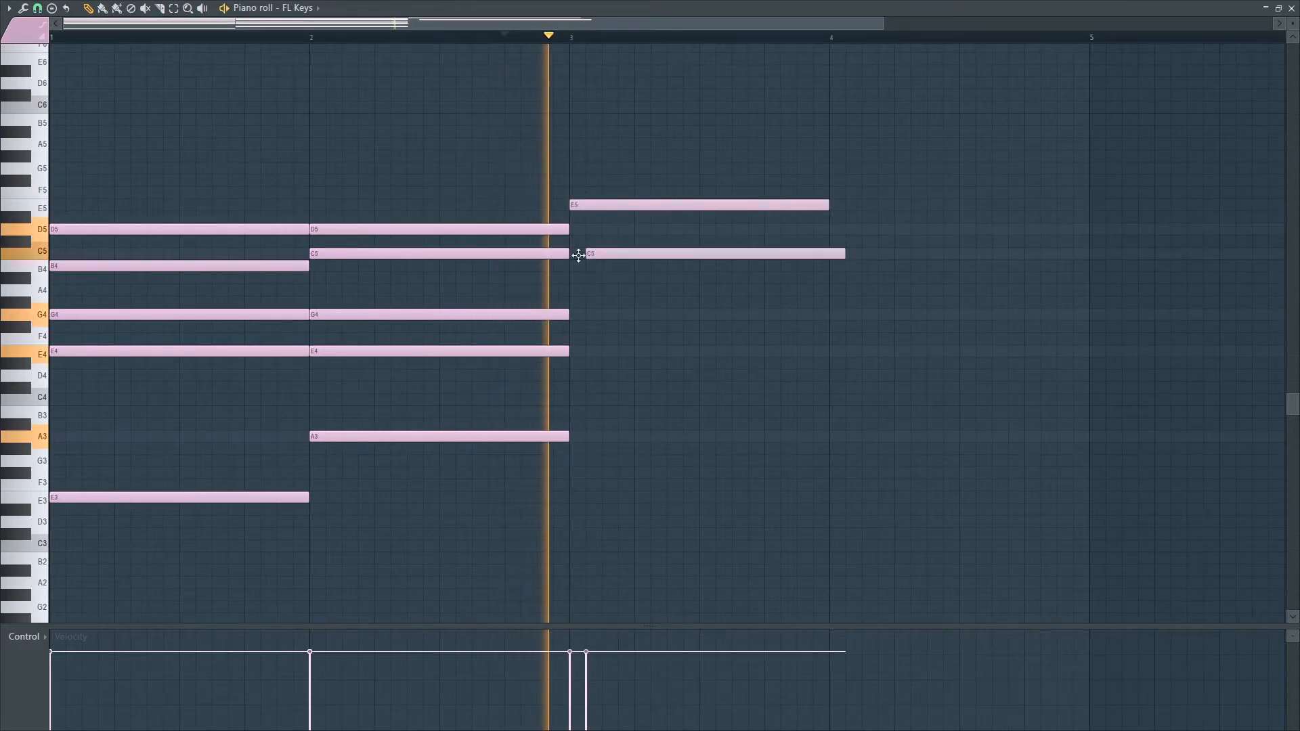
key(space)
key(space)
key(space)
key(space)
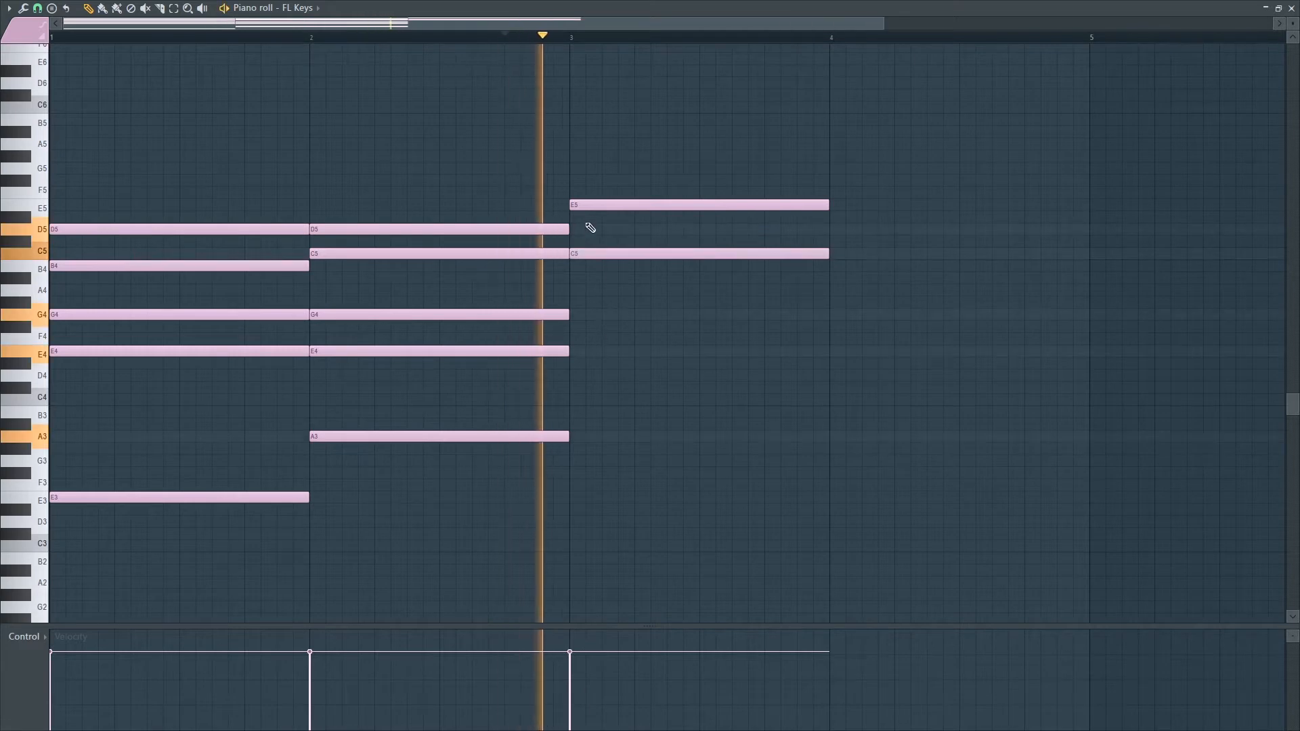
key(space)
- Add one-bar A4 and F4 notes to the chord in bar 3 and audition each addition
click(589, 314)
drag(602, 310, 593, 289)
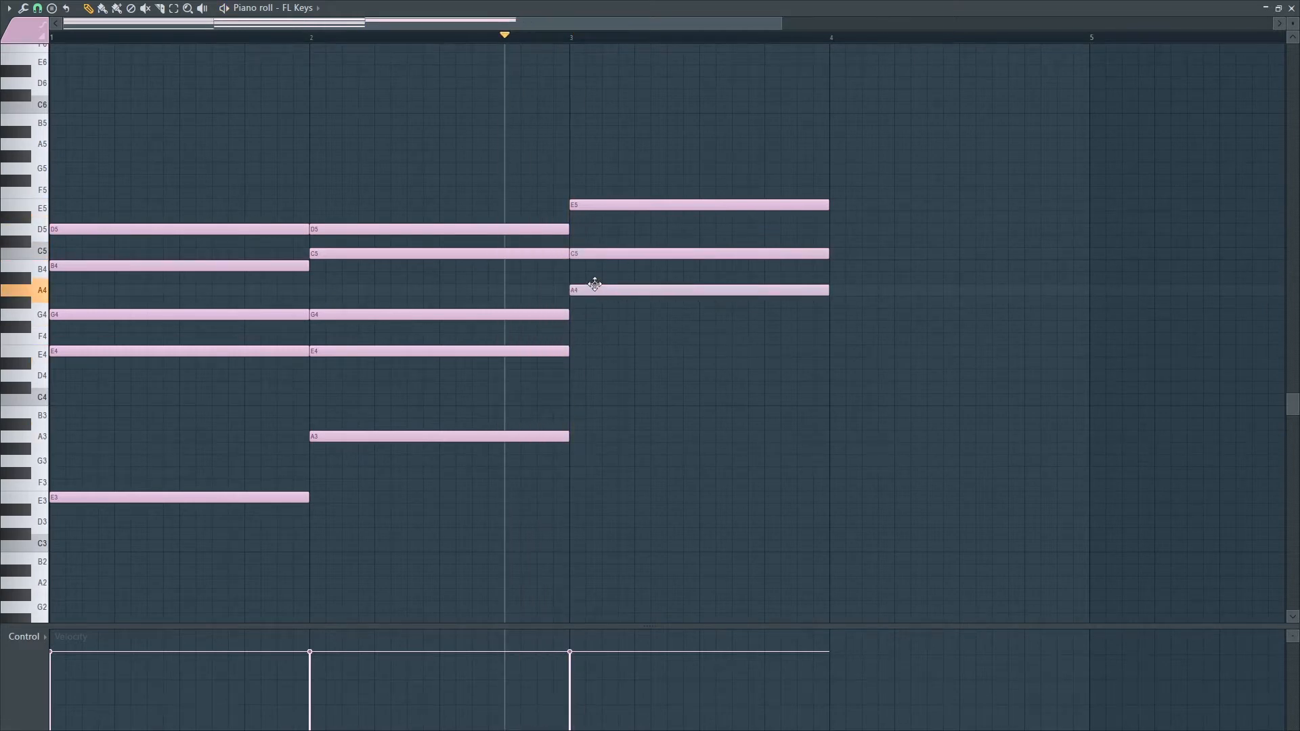
key(space)
key(space)
drag(586, 353, 588, 332)
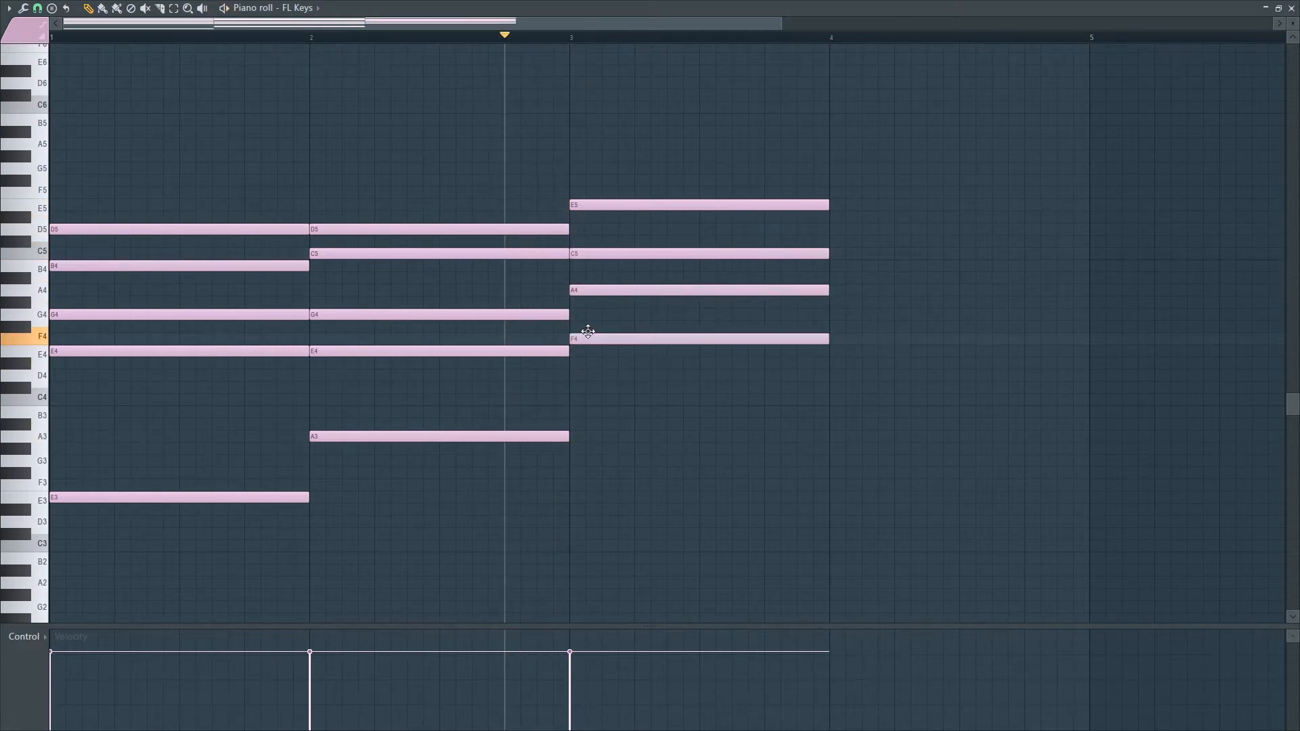
key(space)
key(space)
key(space)
- Place a one-bar D3 bass note under the chord in bar 3 and audition it
click(582, 471)
key(space)
drag(602, 472, 620, 526)
key(space)
key(space)
key(space)
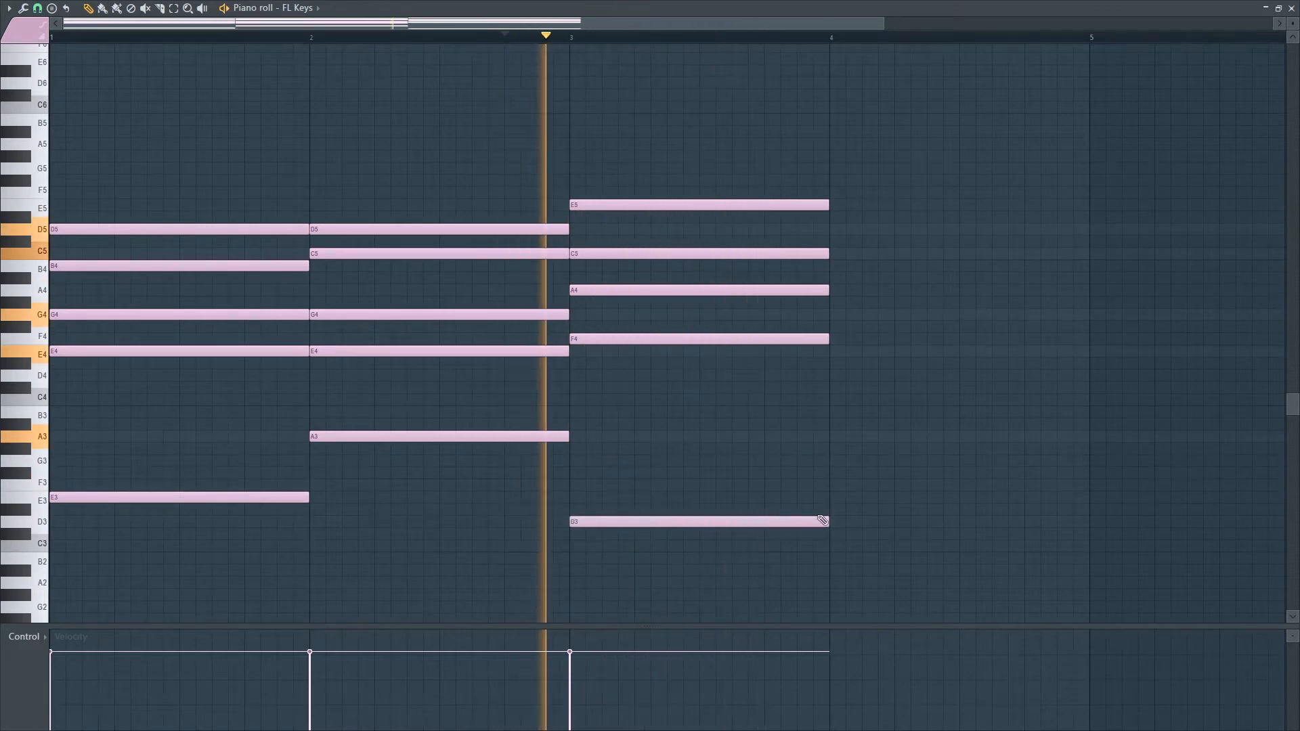
- Add a one-bar G3 bass note in bar 4 and audition it with the playback start near the end of bar 3
click(831, 460)
key(space)
key(space)
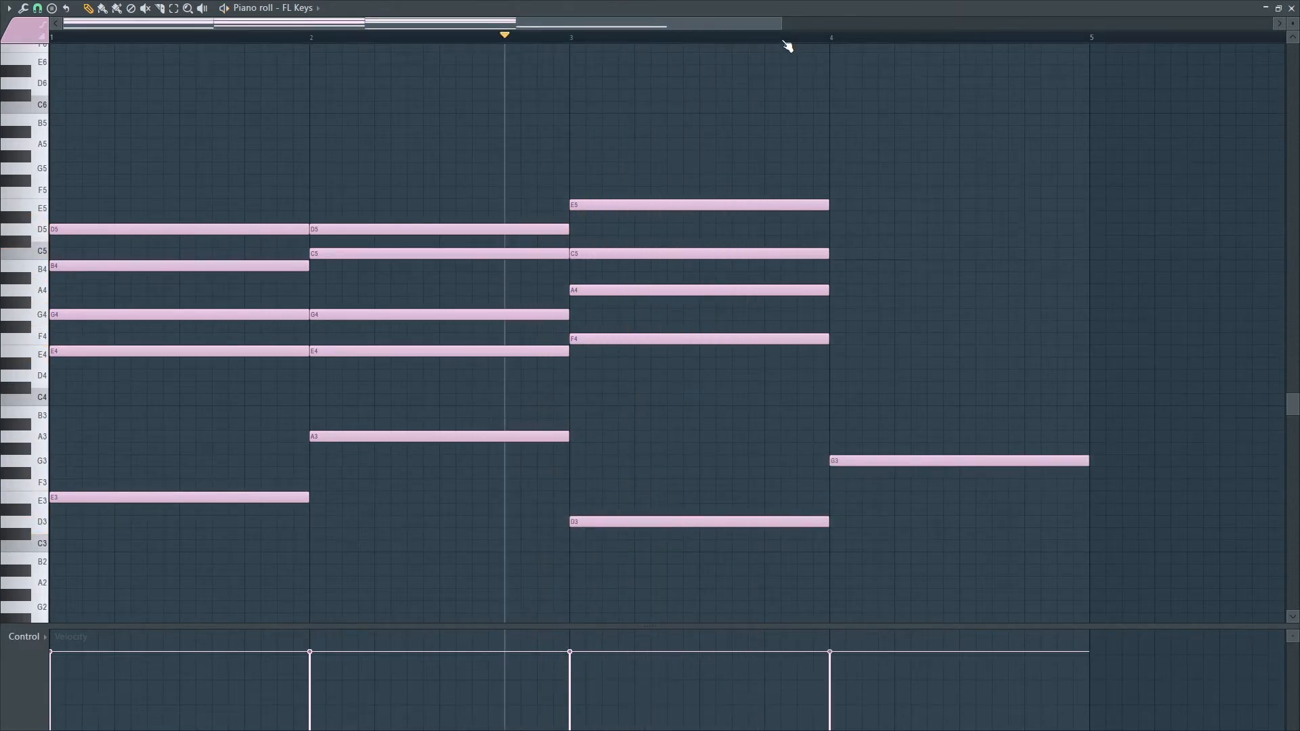
click(783, 38)
key(space)
key(space)
key(space)
key(space)
key(space)
- Add one-bar F4 and A4 notes above the G3 in bar 4, auditioning the chord
drag(847, 351, 841, 338)
key(space)
click(838, 289)
key(space)
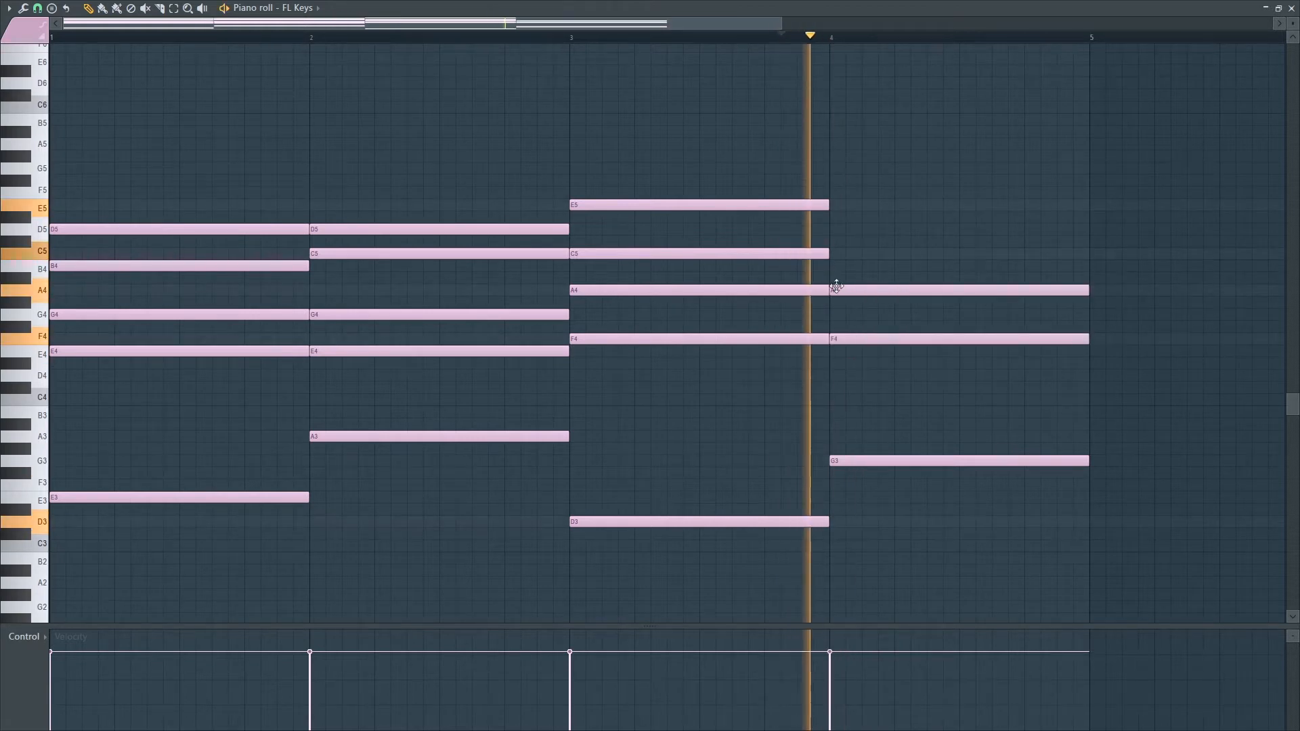
key(space)
- Complete the bar 4 chord with one-bar B4 and E5 notes and play it back
click(845, 265)
key(space)
key(space)
click(844, 209)
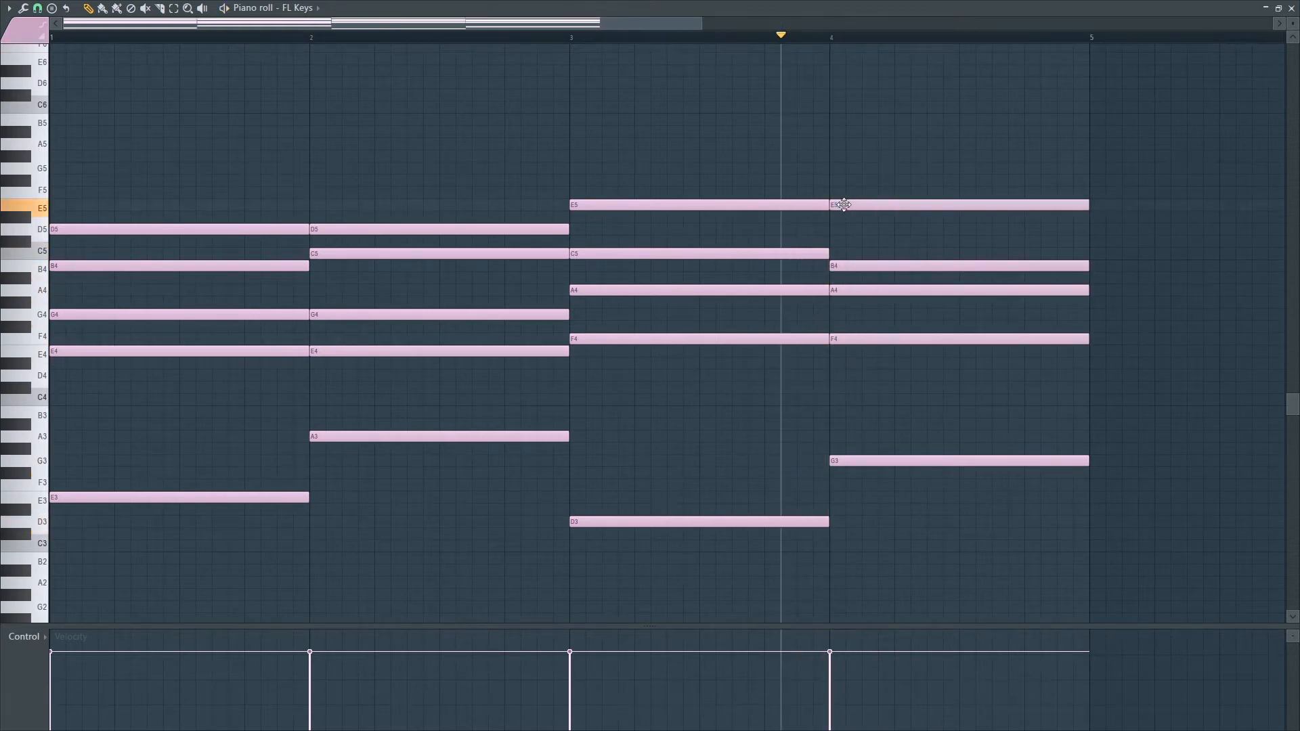
key(space)
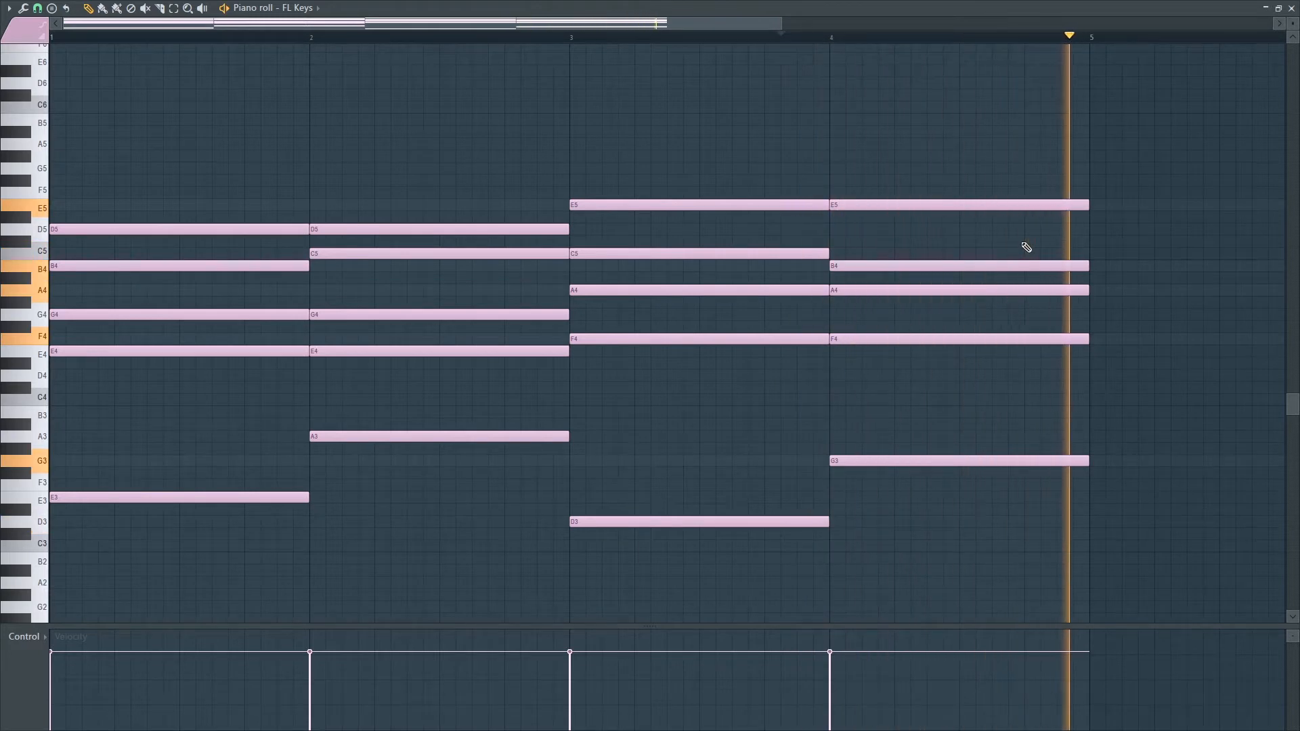
key(space)
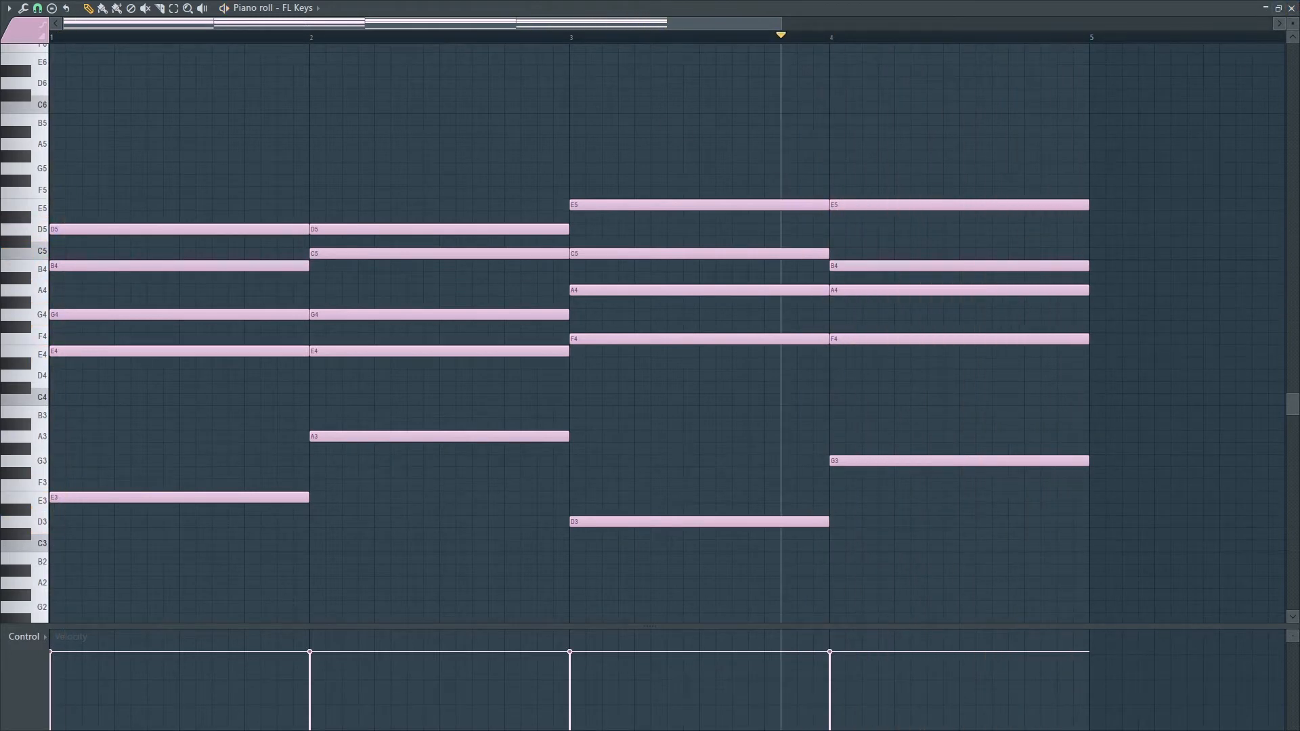
- Play the four-bar progression from the start of bar 1, then close the piano roll and stop playback
drag(795, 40, 51, 38)
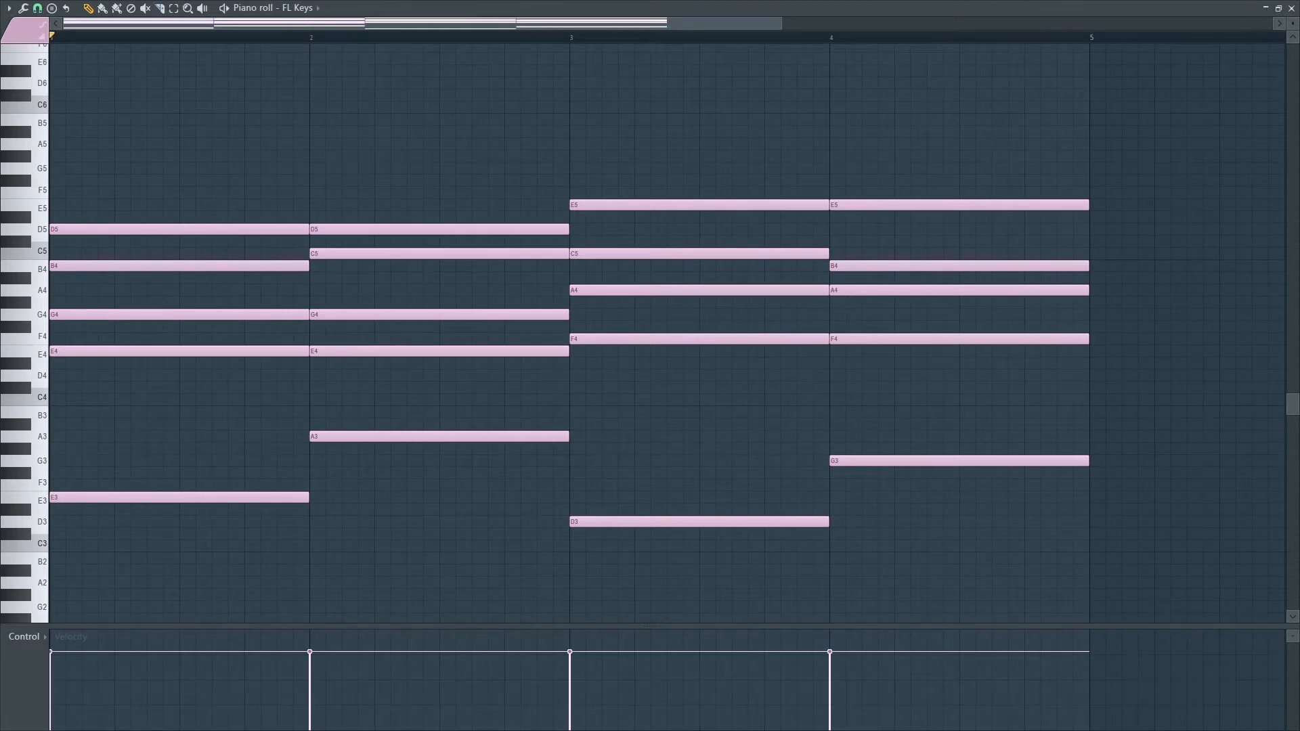
key(space)
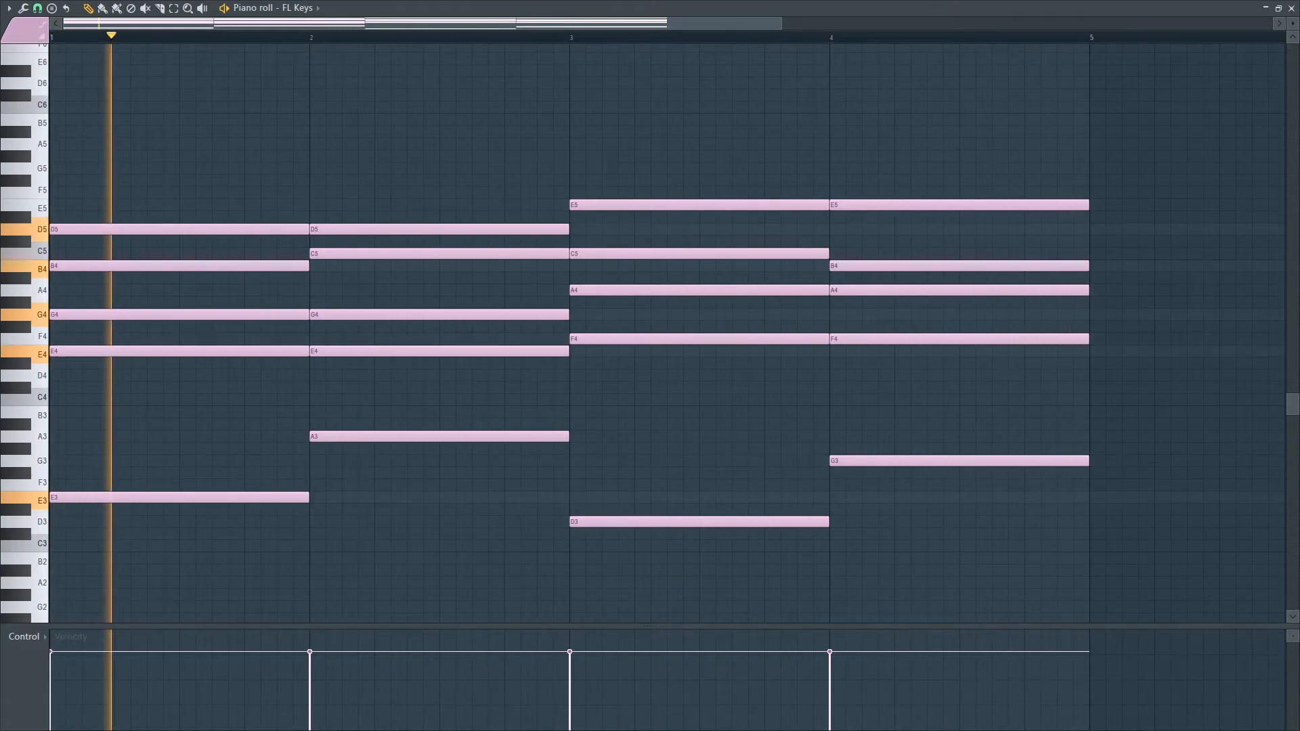
click(1291, 8)
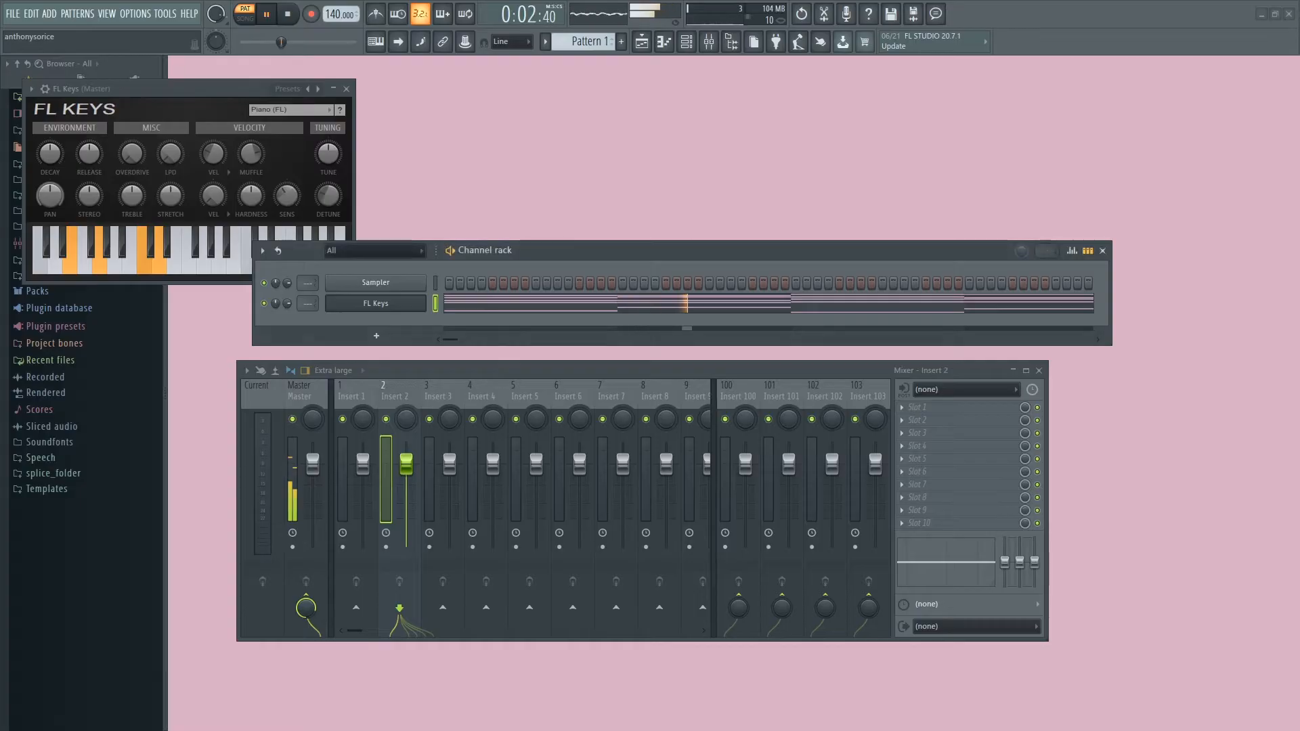
key(space)
- Replace the FL Keys instrument in the channel rack with ElectraX
right_click(394, 310)
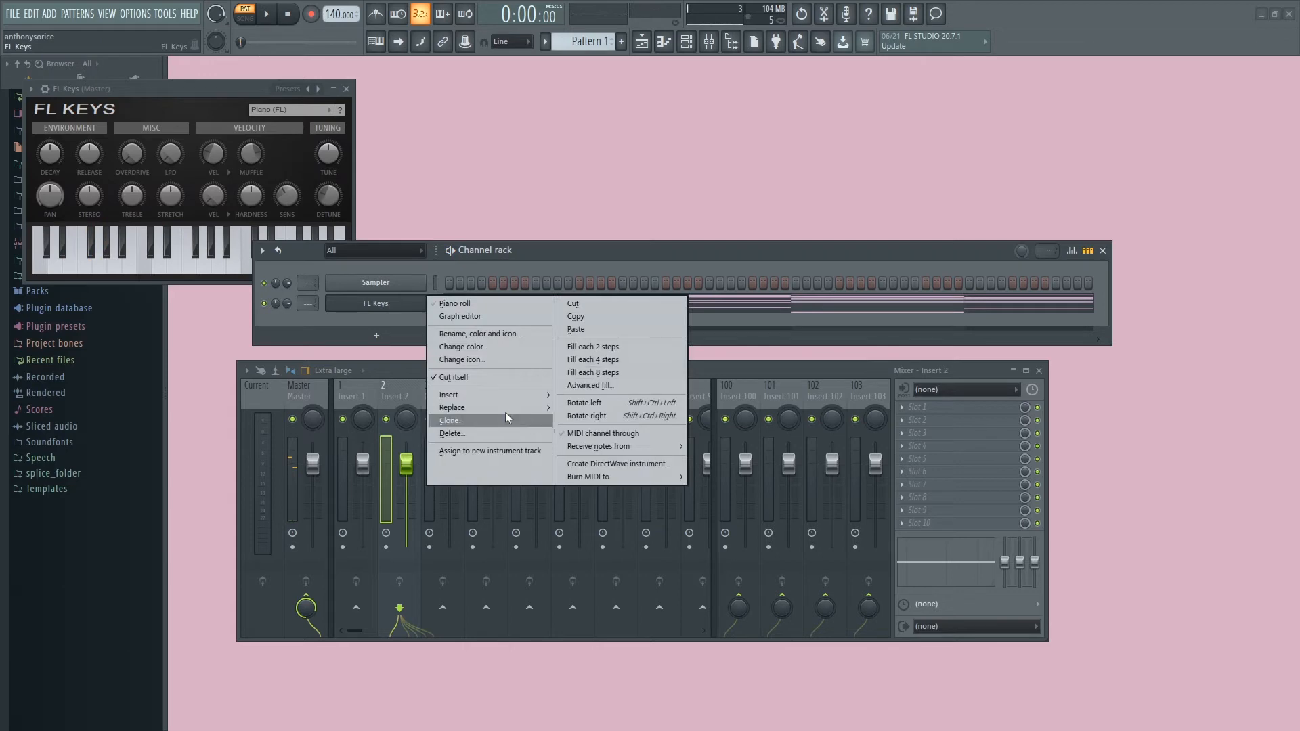
mouse_move(504, 407)
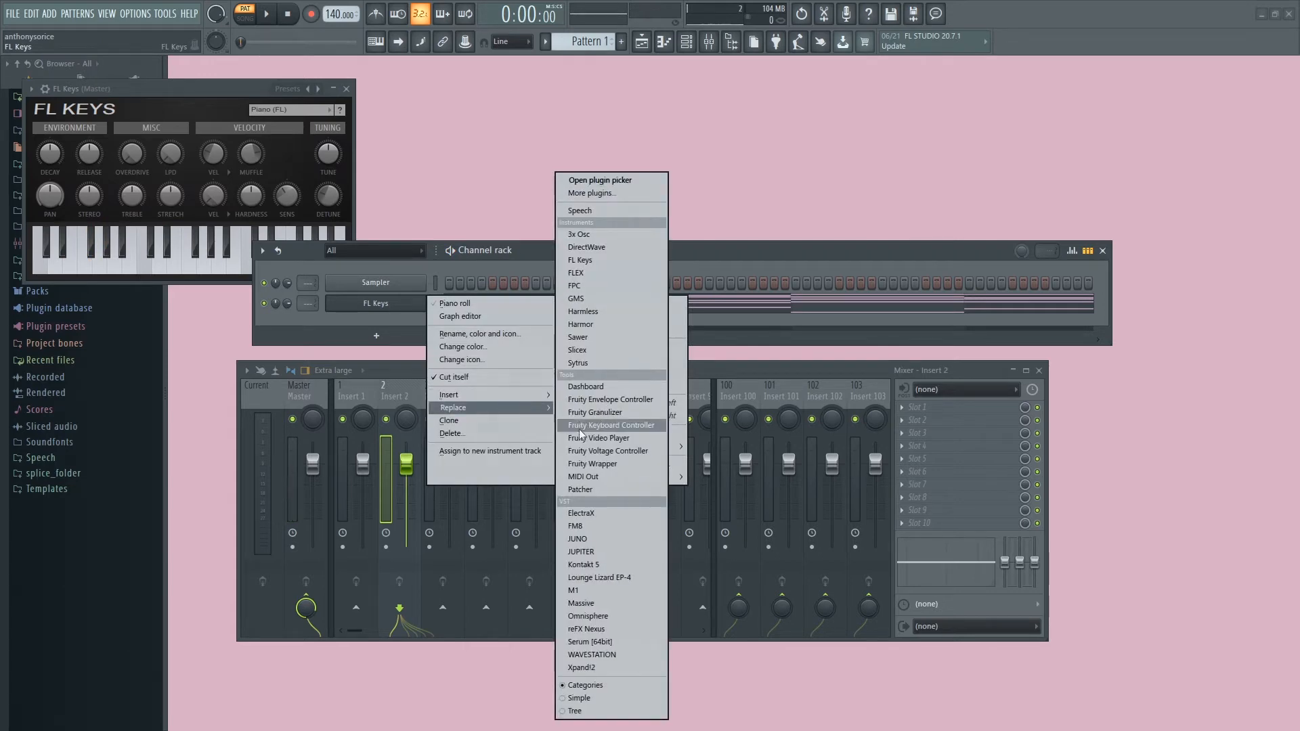
click(603, 514)
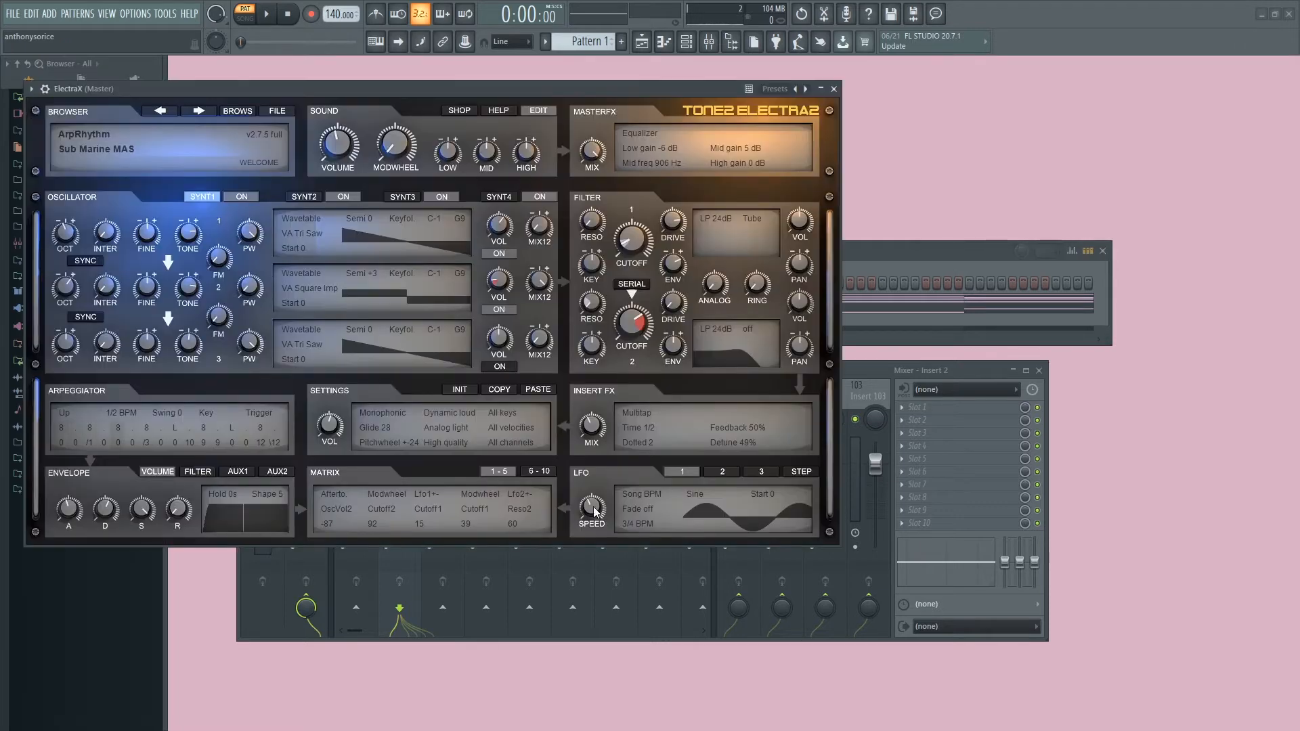
- Audition ElectraX Pad patches over the progression, including Divine pad MF, Deep Soul and Choppapad BN, and load Cold Movement H
click(239, 111)
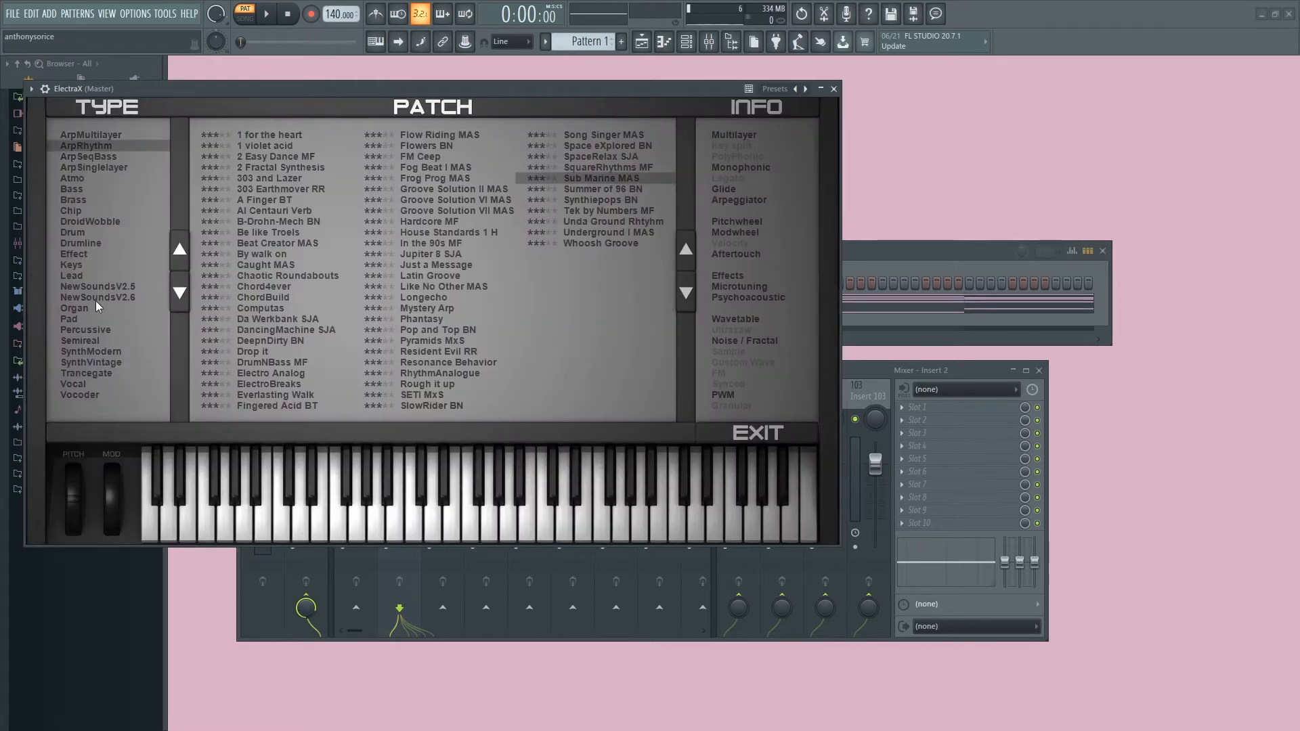
click(72, 318)
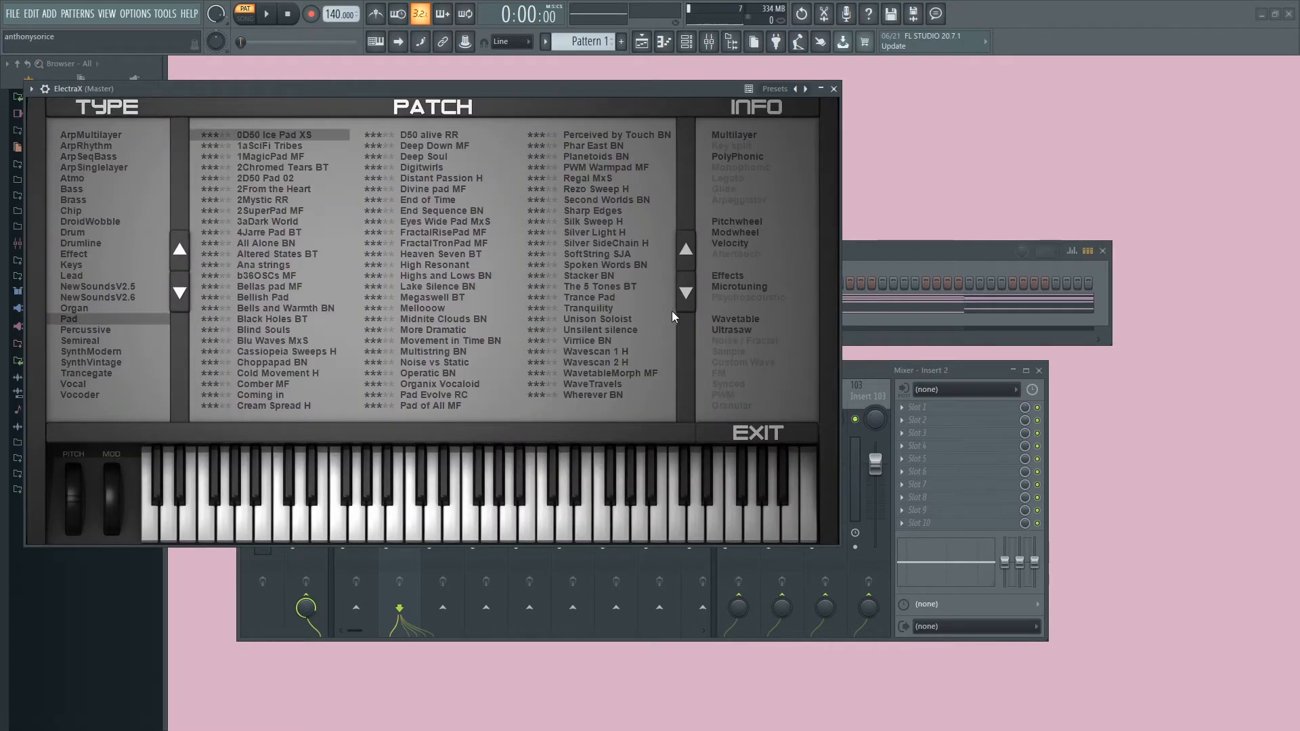
click(439, 188)
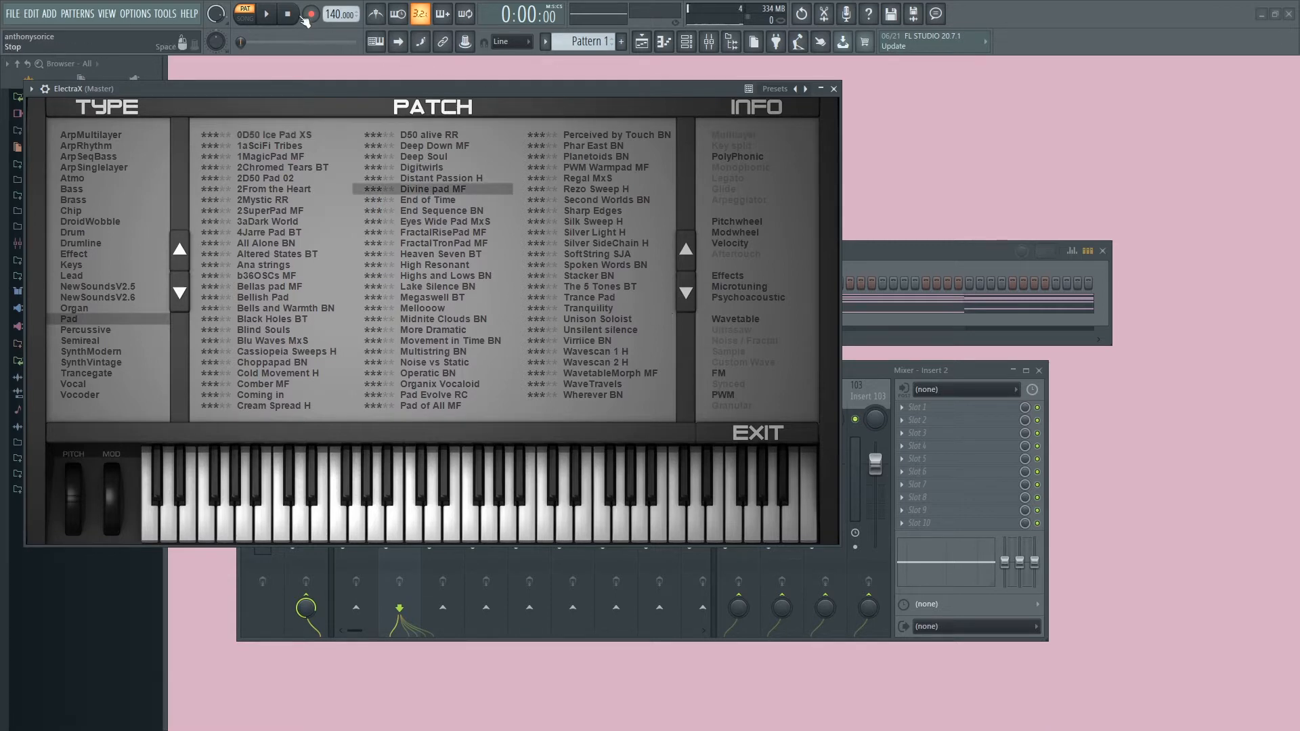
key(space)
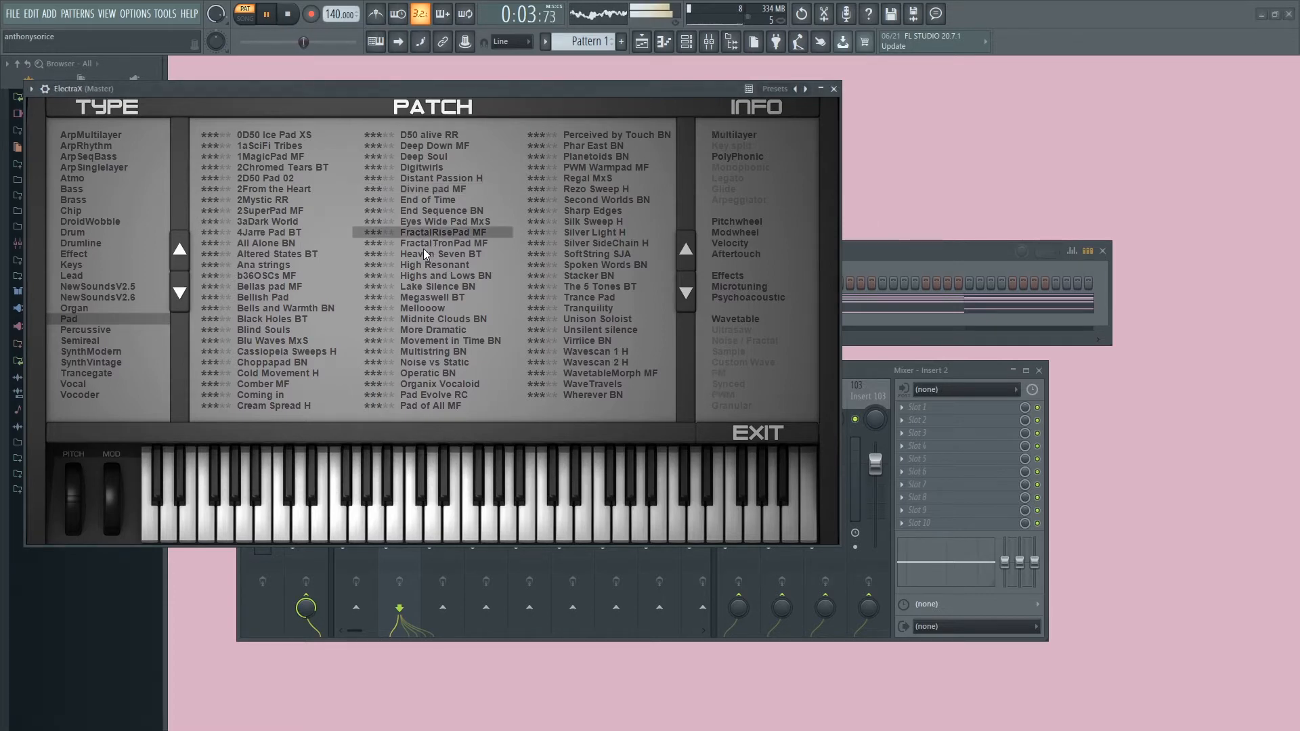
click(421, 157)
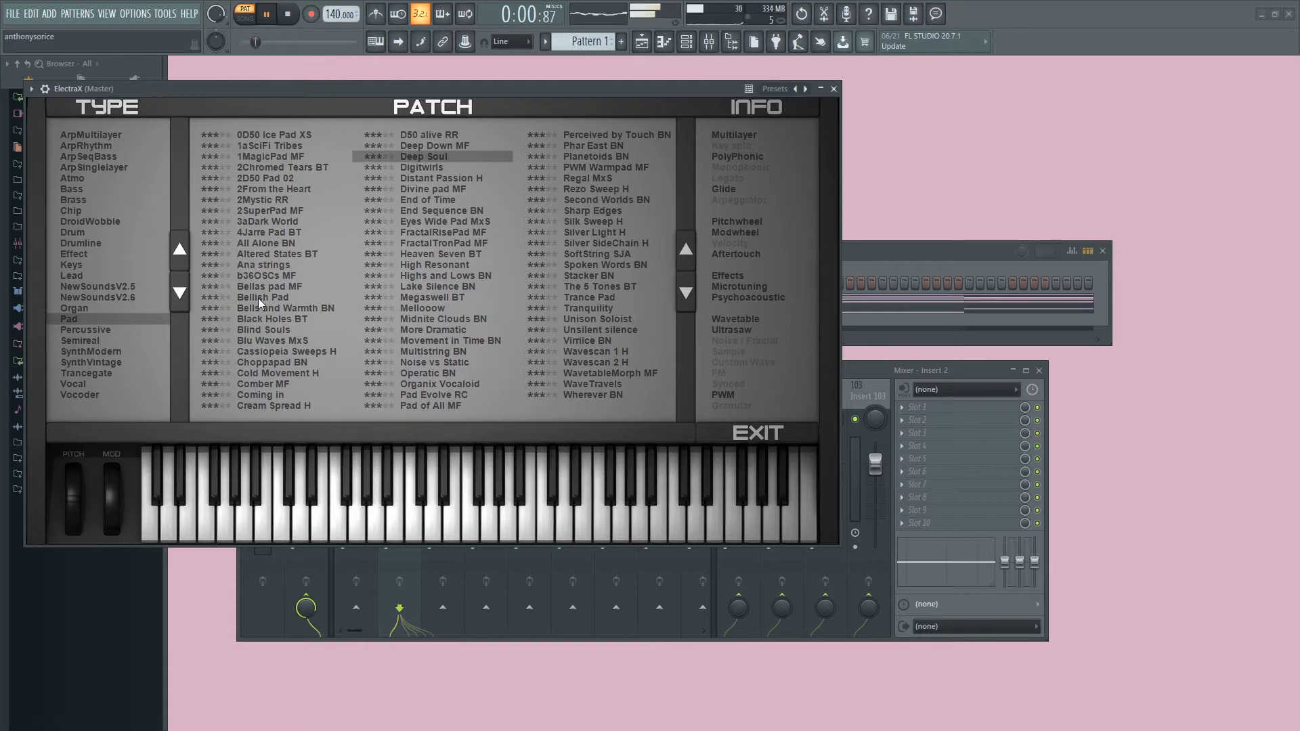
click(250, 362)
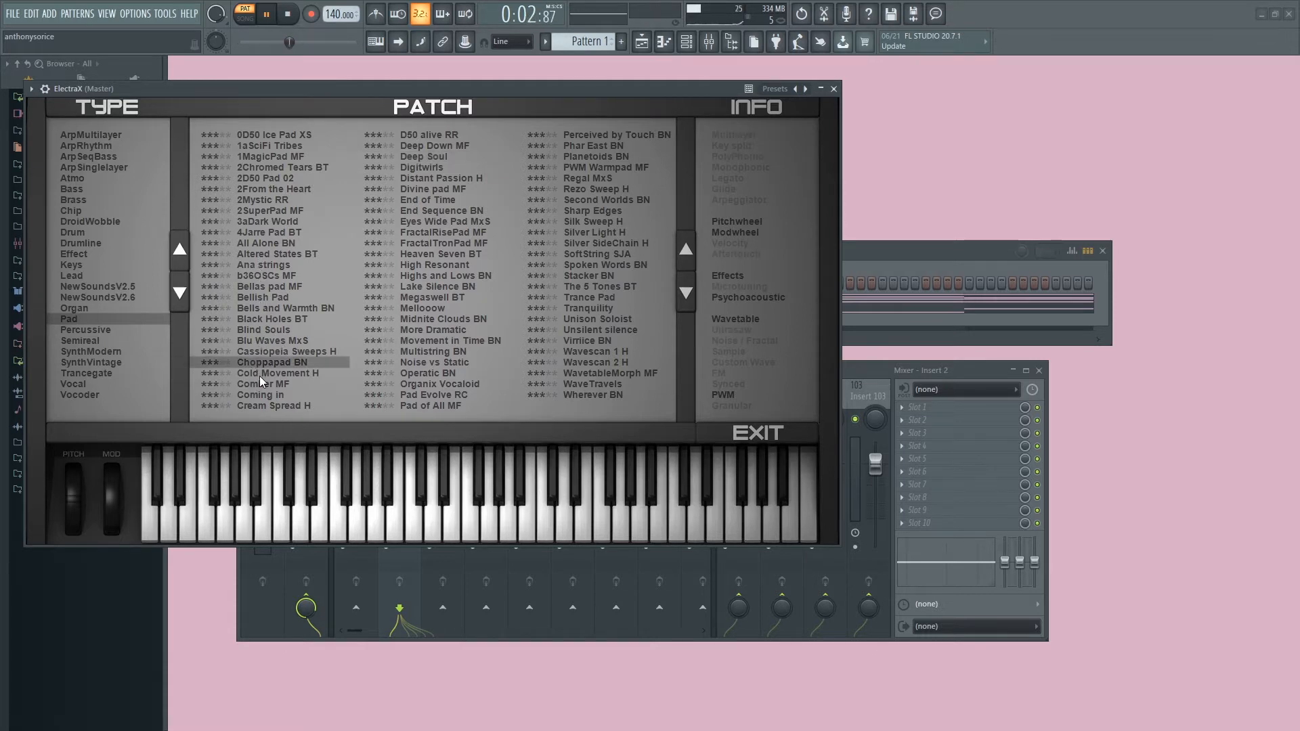
click(267, 373)
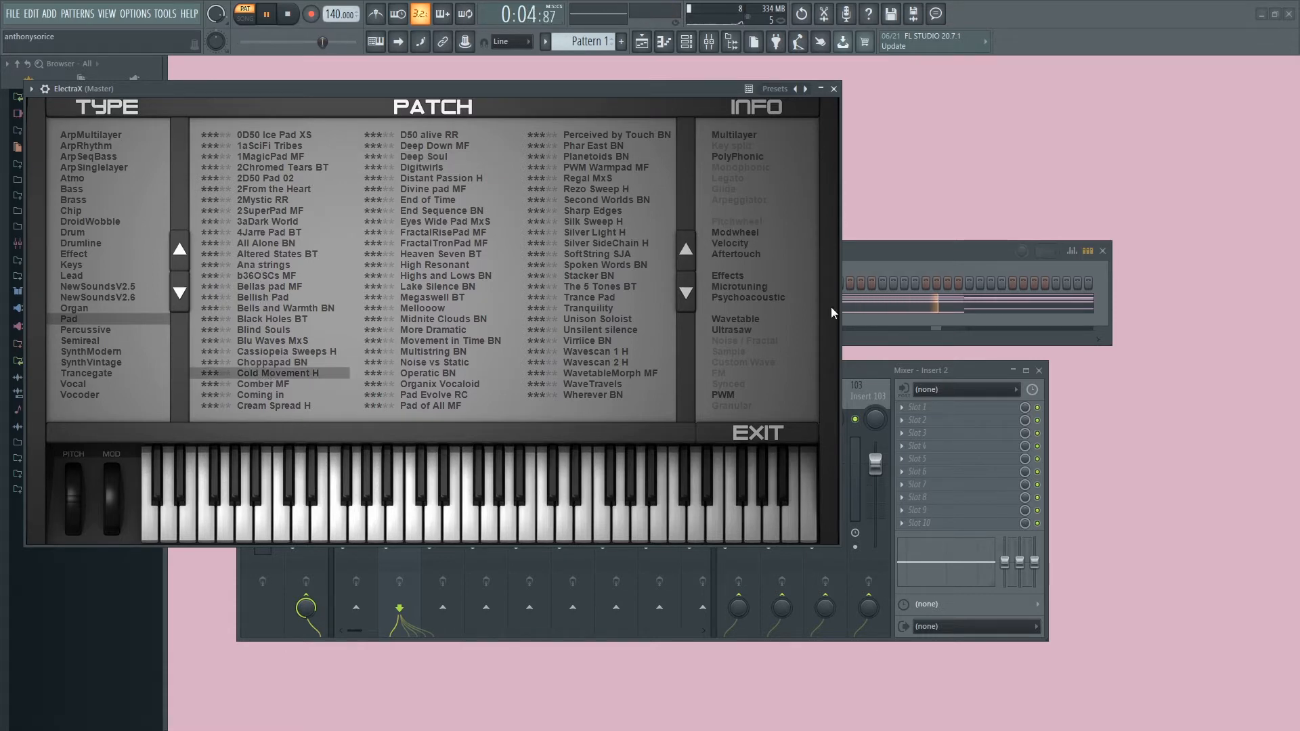
- Stop playback, add a JUPITER channel to the channel rack and load its G-1: 1981 Lo Strings preset
click(938, 266)
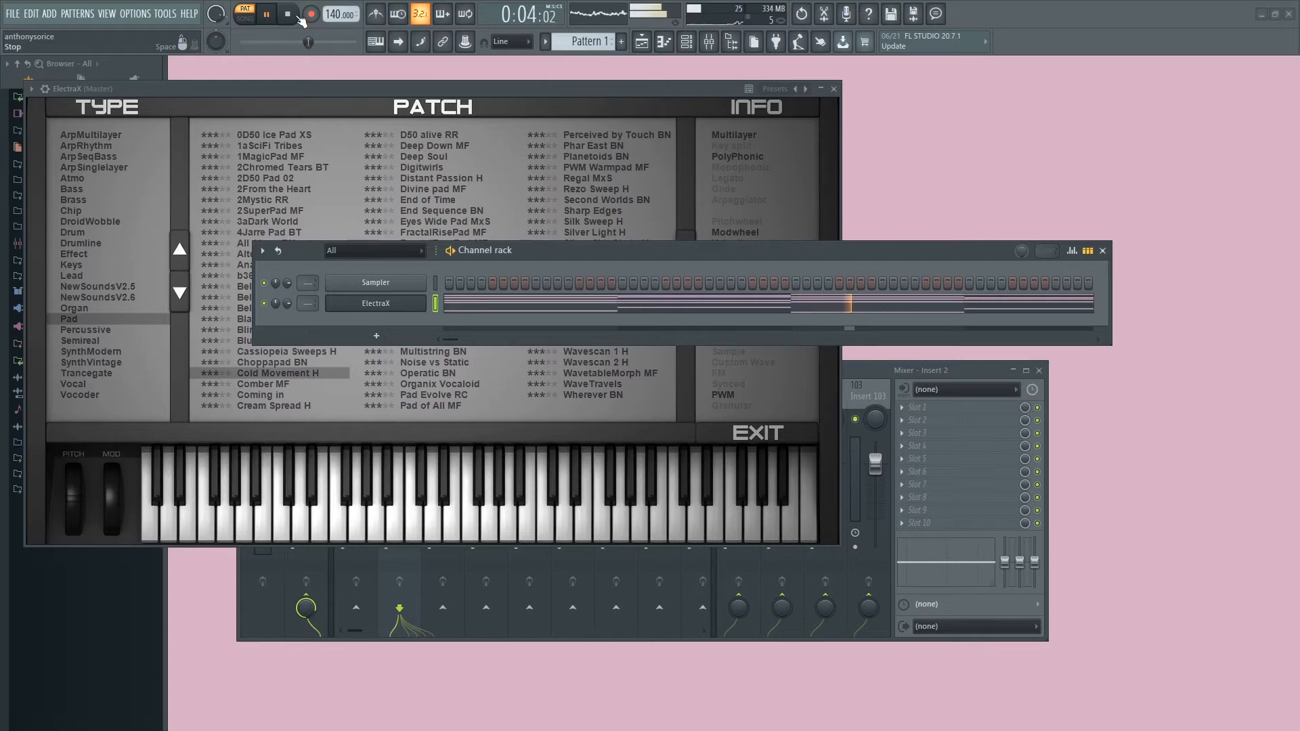
click(300, 18)
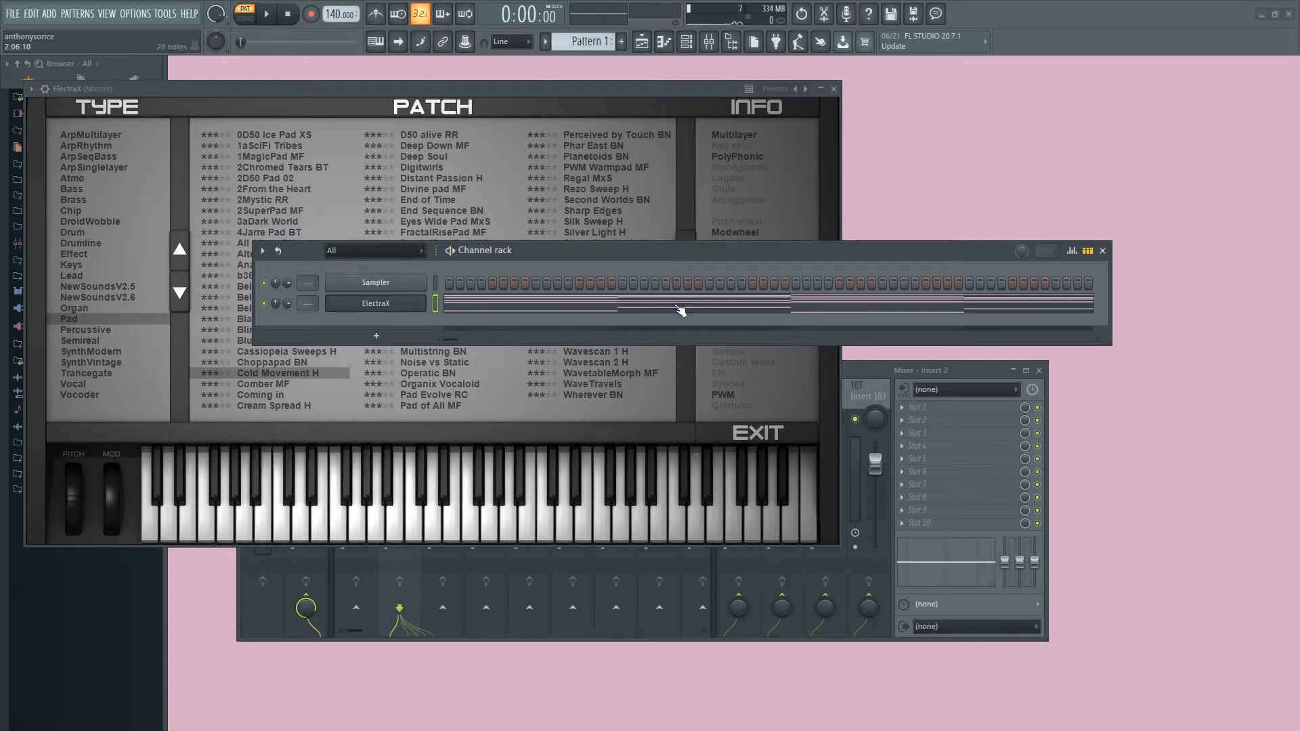
click(376, 336)
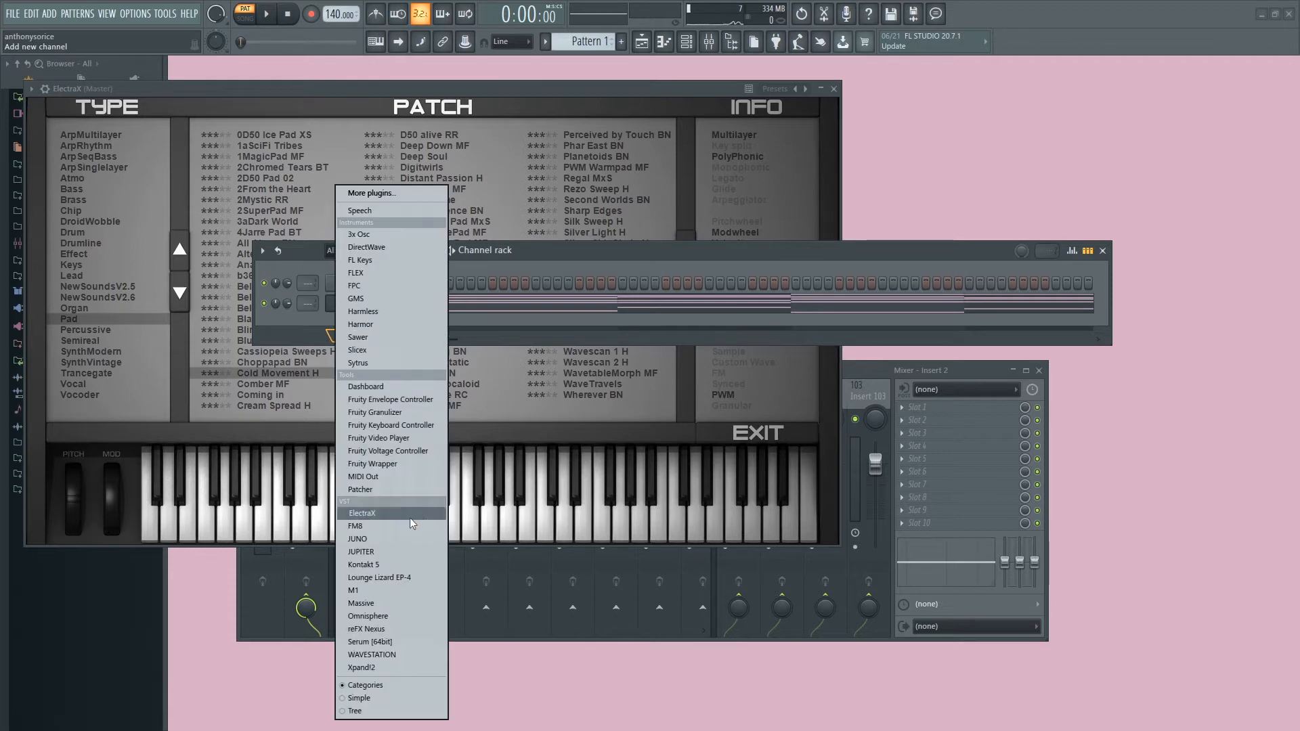
click(396, 551)
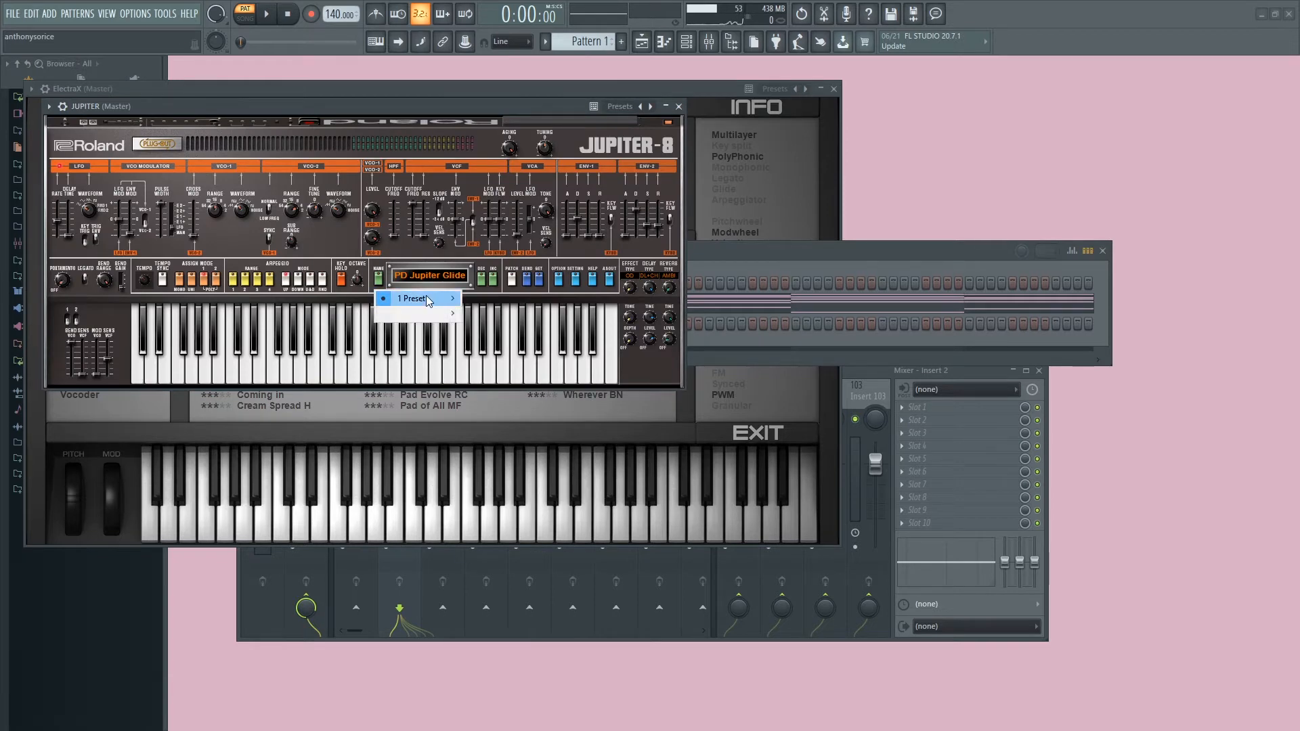
mouse_move(426, 312)
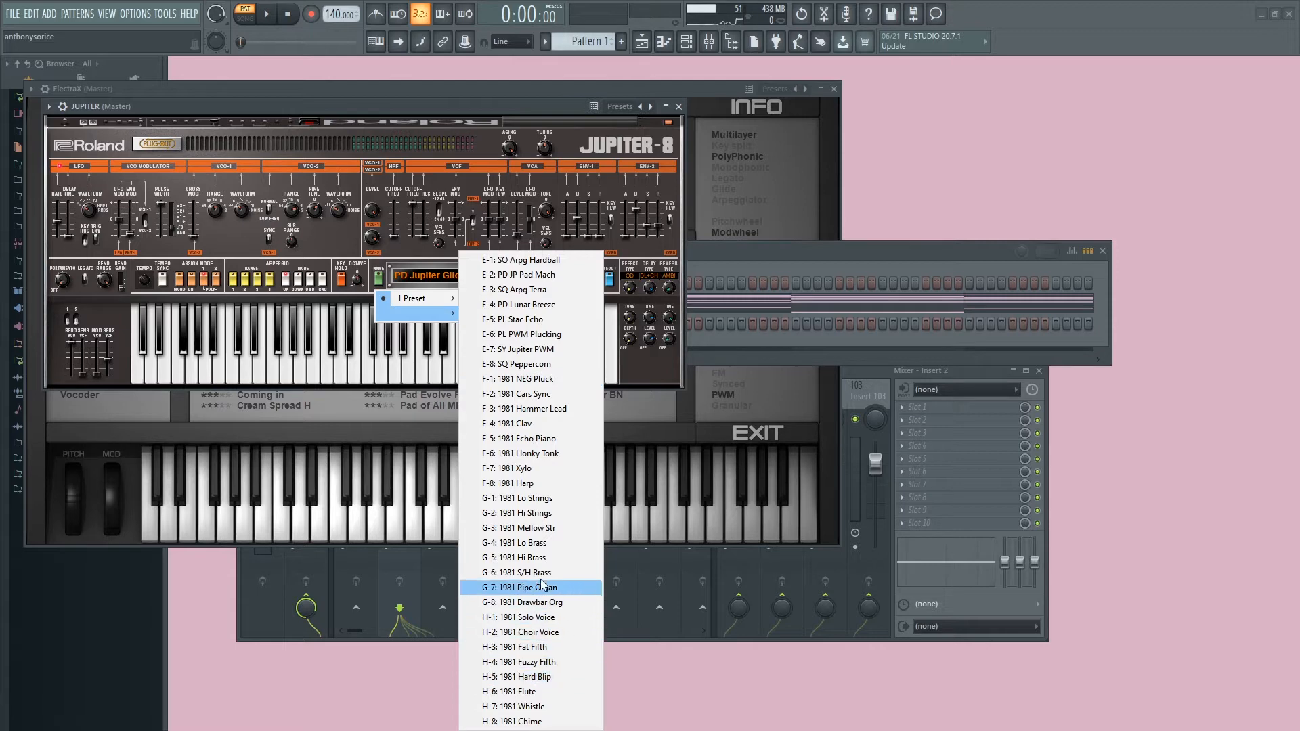
click(548, 501)
- Paste the chord progression into the JUPITER channel, then solo that channel and play it
click(704, 253)
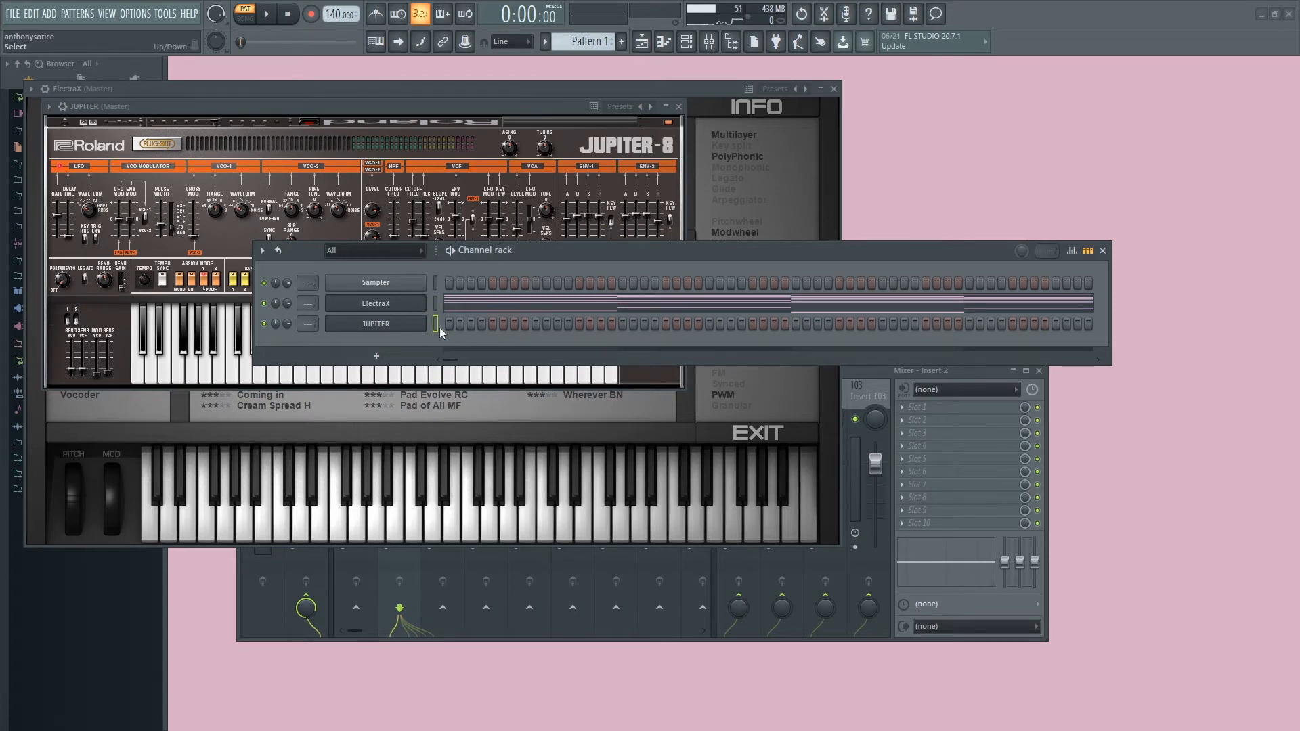
key(ctrl+v)
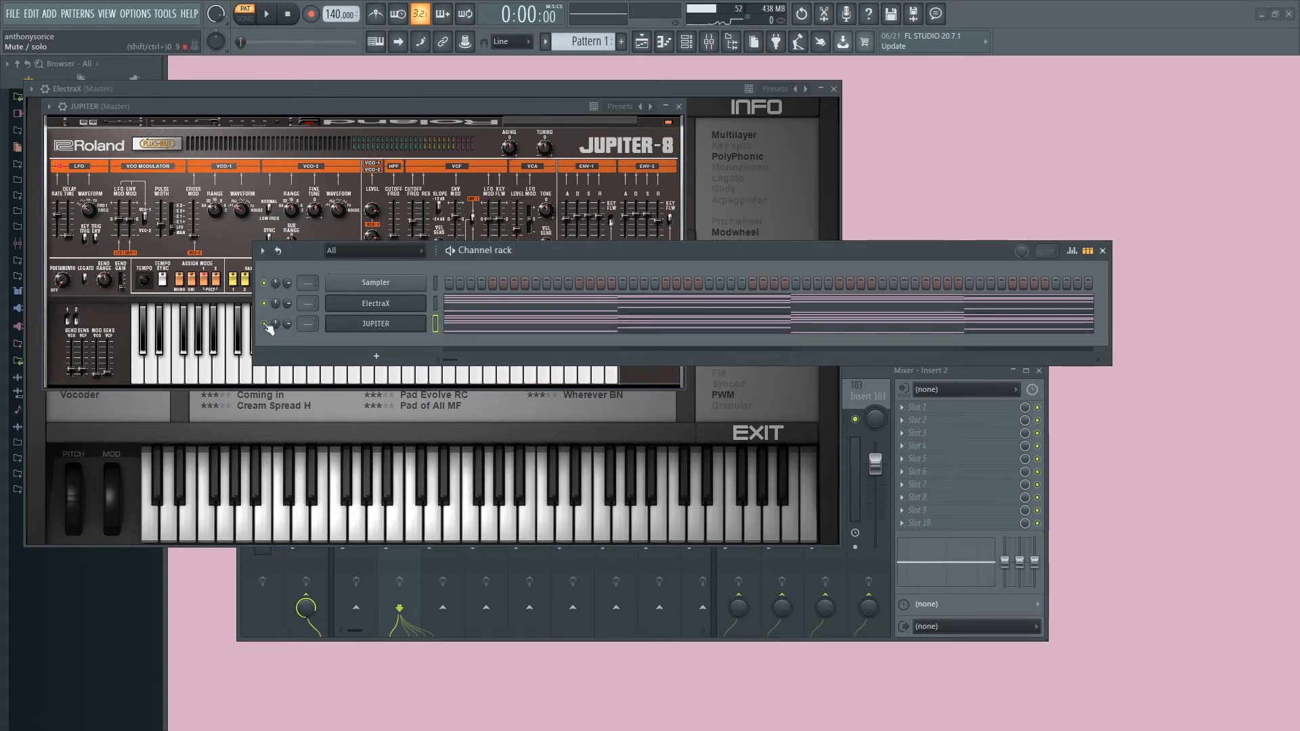
right_click(266, 324)
click(279, 331)
key(space)
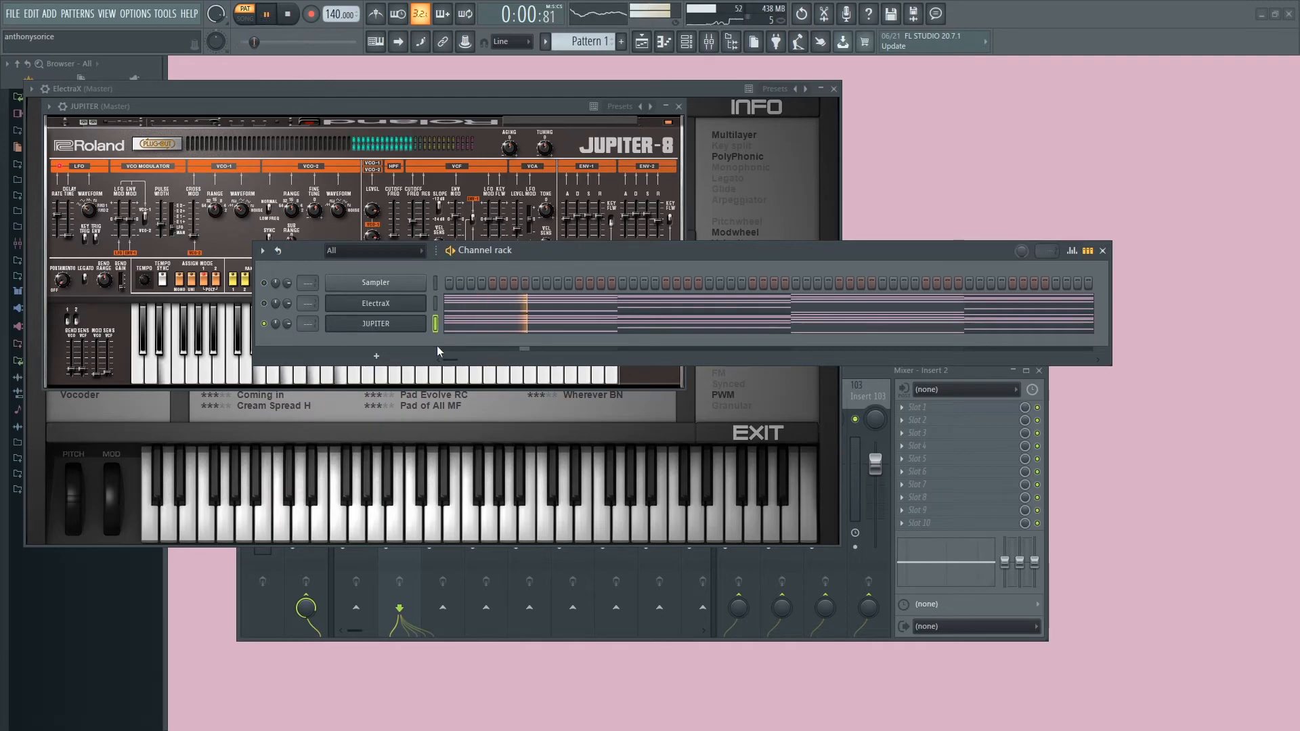
- Transpose all JUPITER notes up one octave in the piano roll, play them back and close the piano roll
right_click(425, 317)
click(482, 327)
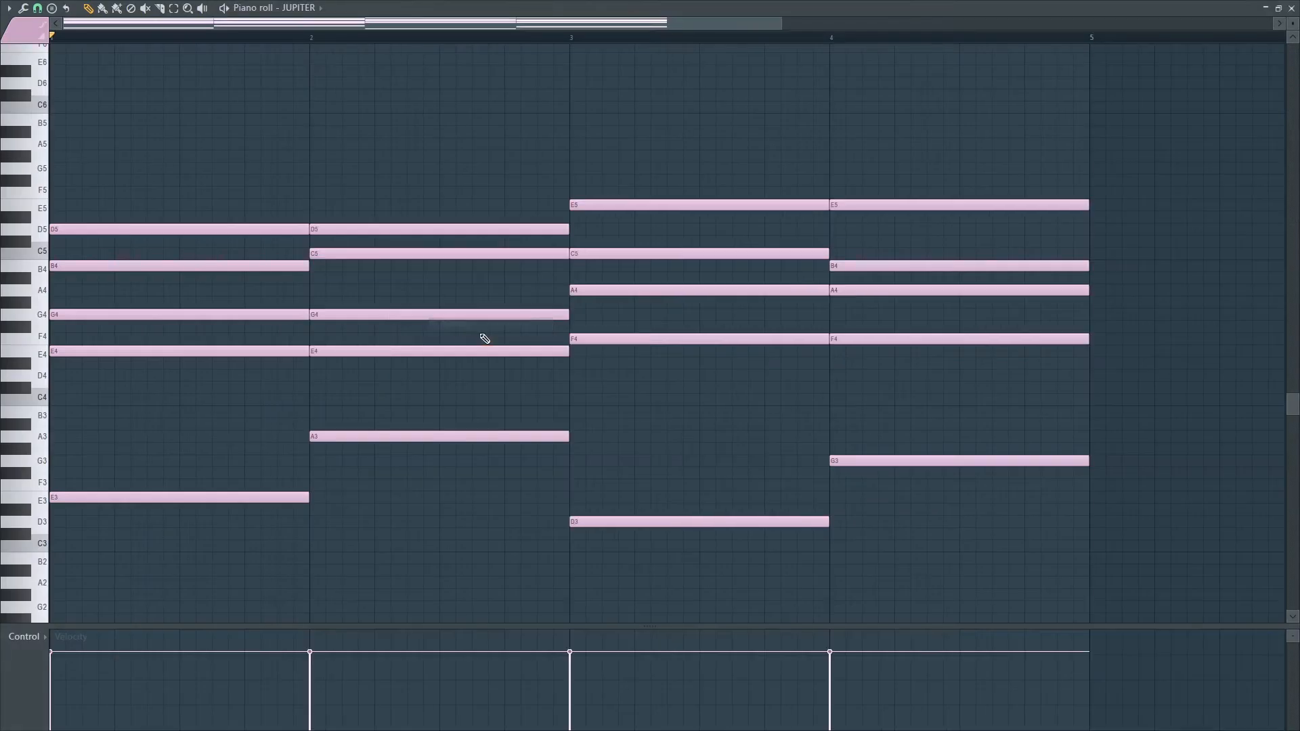
key(ctrl+a)
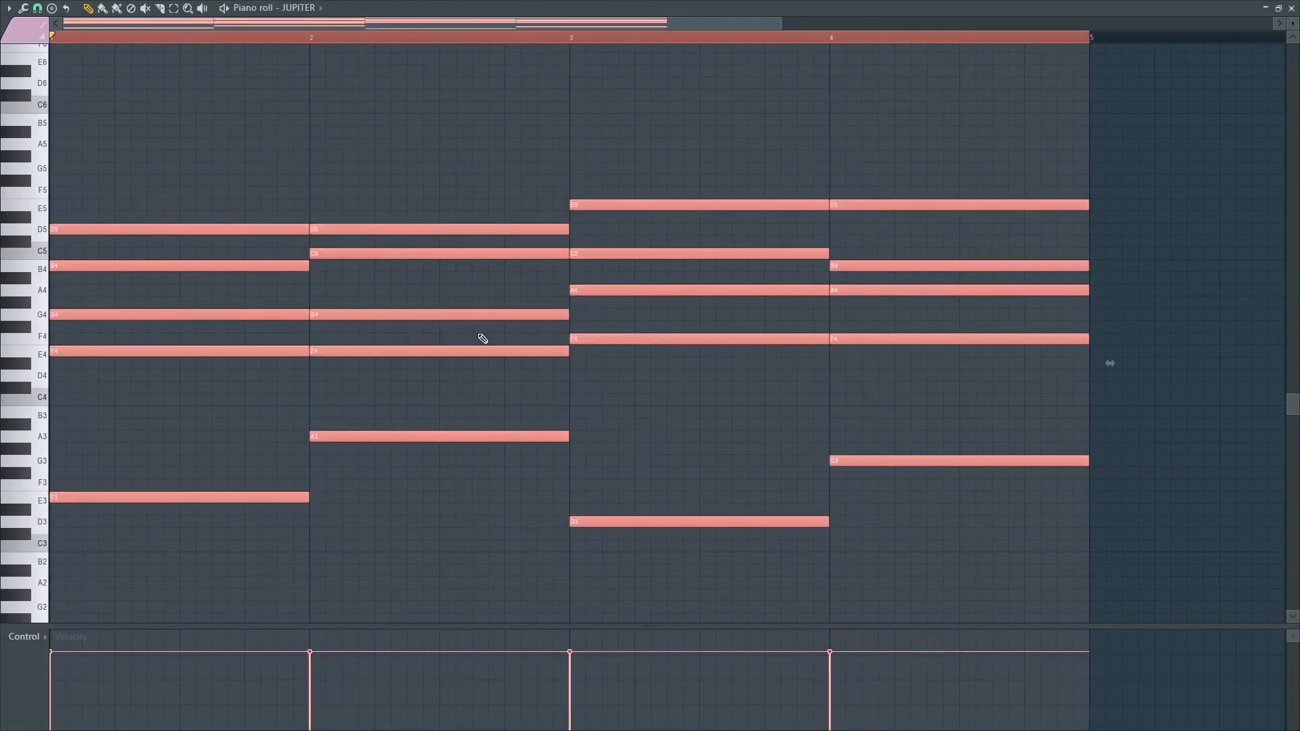
key(ctrl+Up)
scroll(366, 289, up, 2)
key(space)
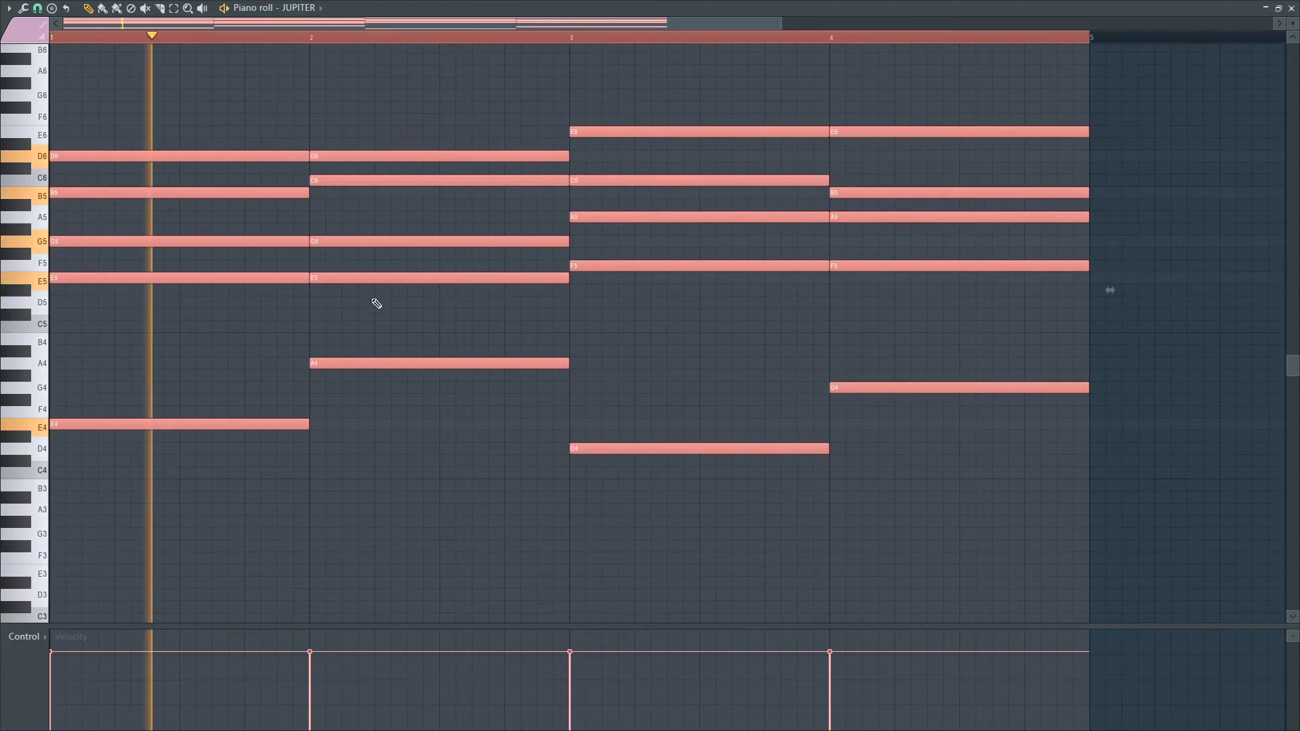
key(Escape)
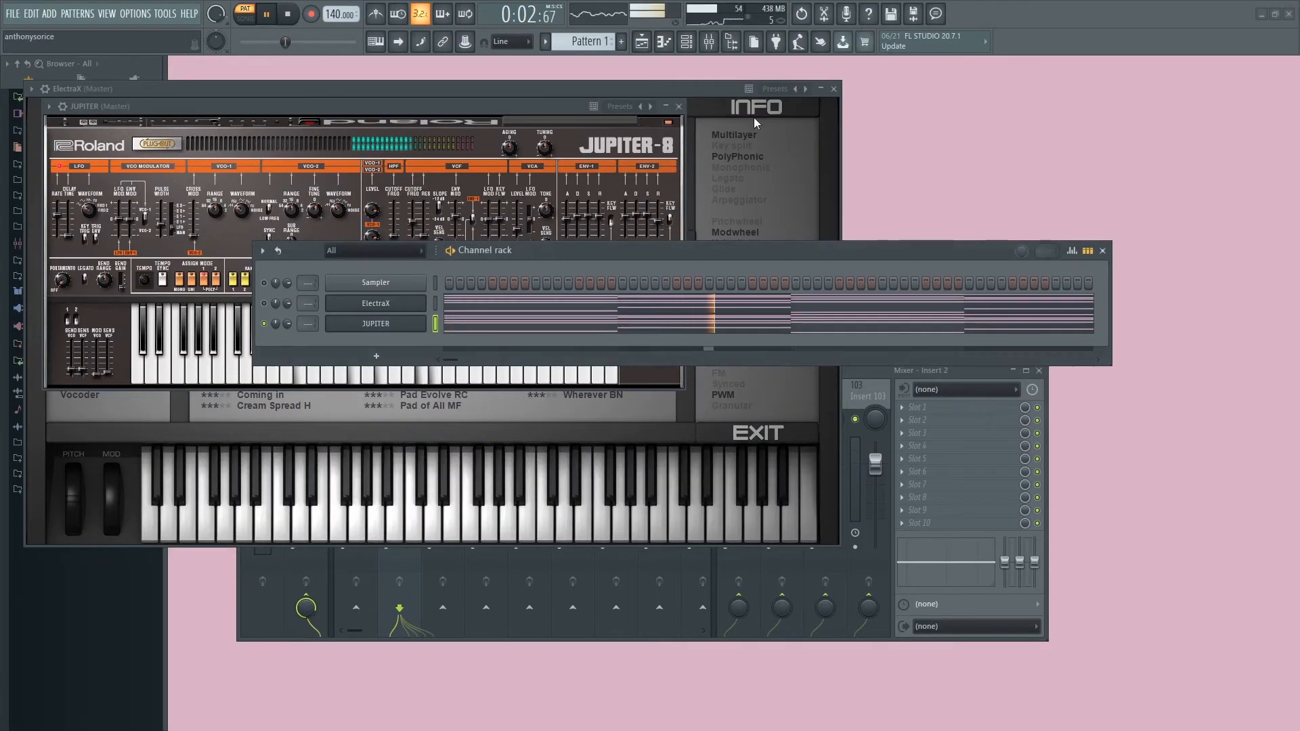
- Lower the master volume to about 97% and play the ElectraX and JUPITER channels together
drag(216, 14, 216, 18)
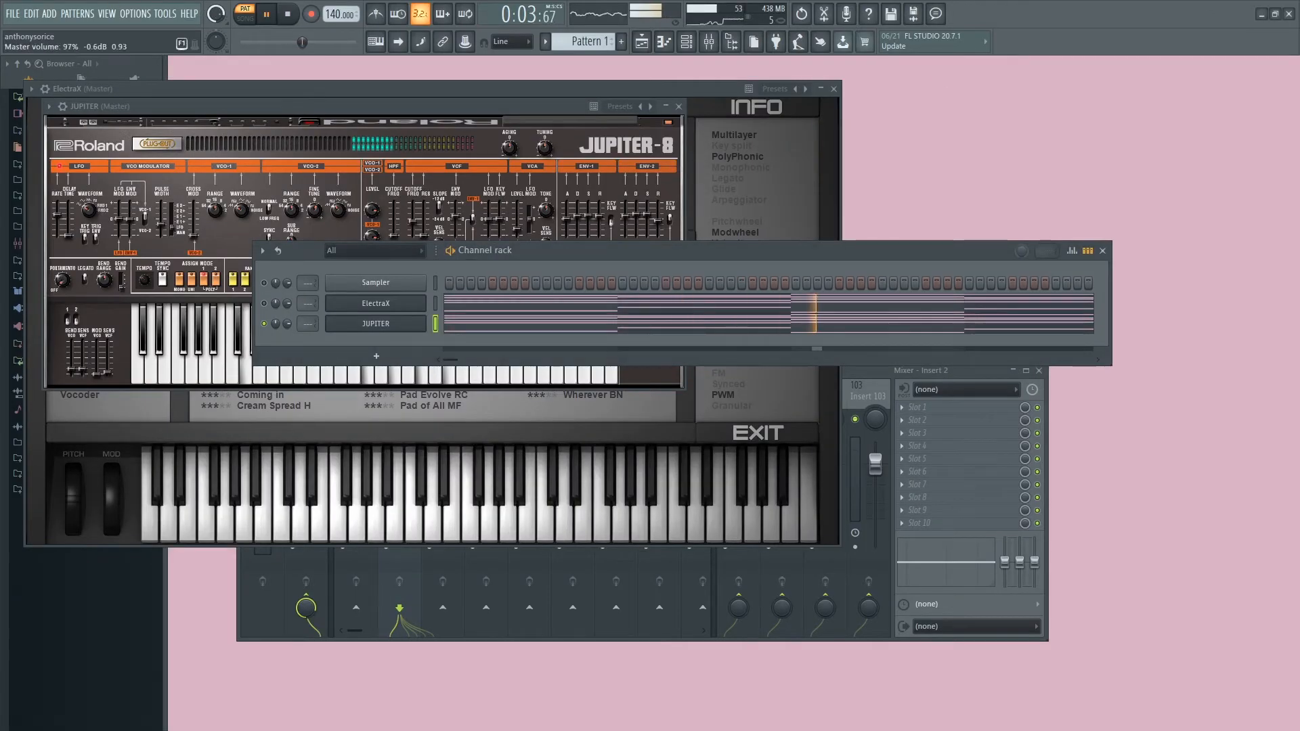
click(291, 14)
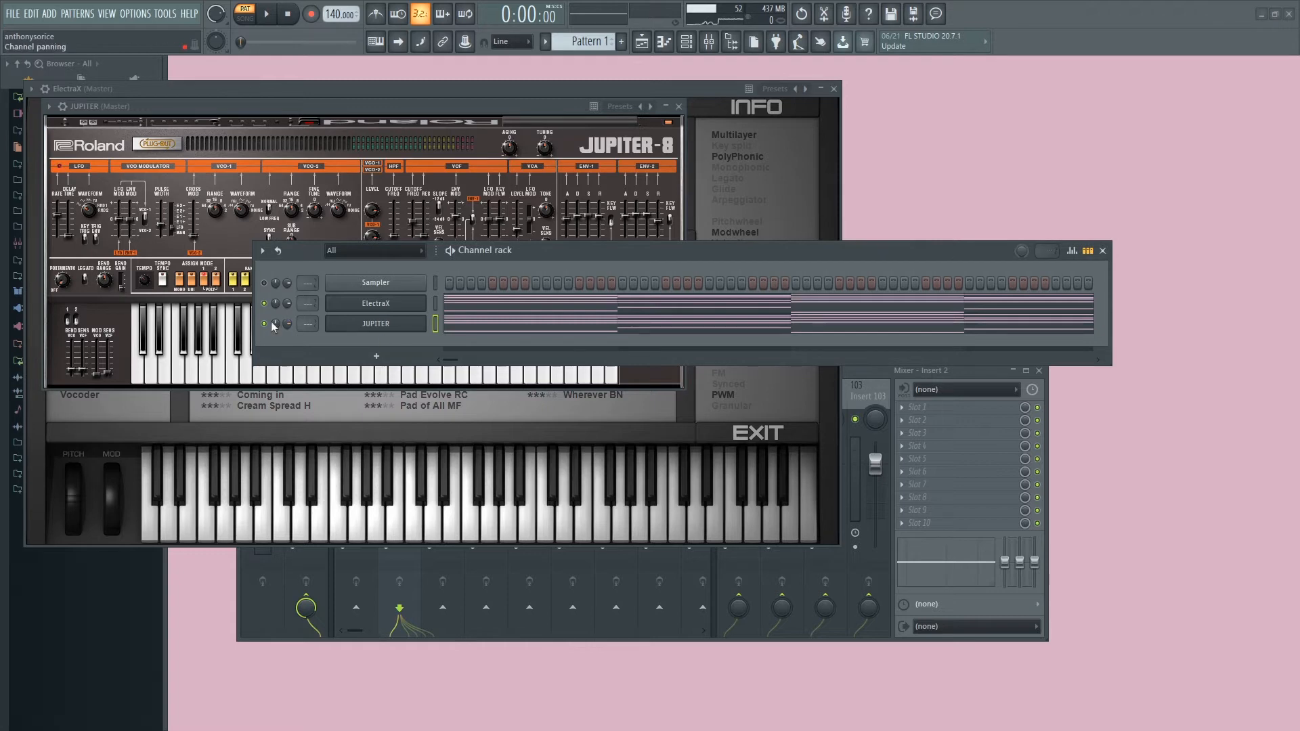
key(space)
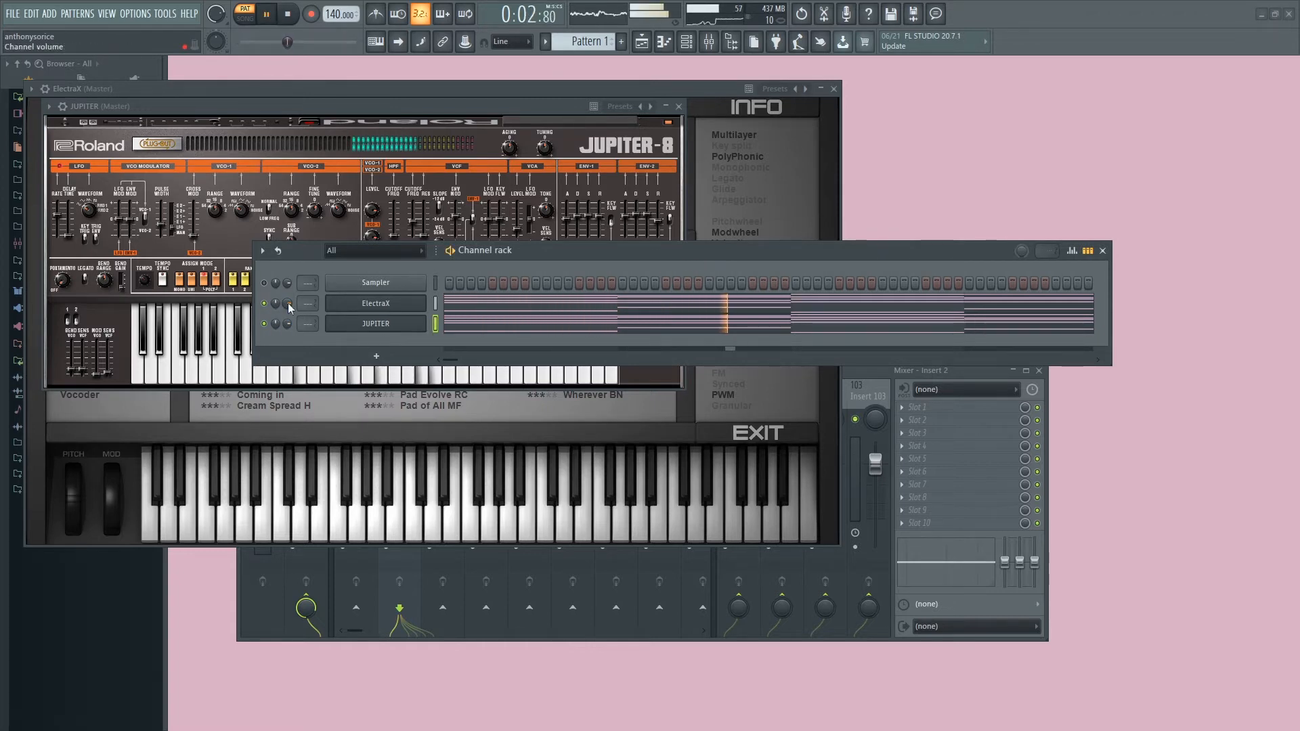
click(295, 16)
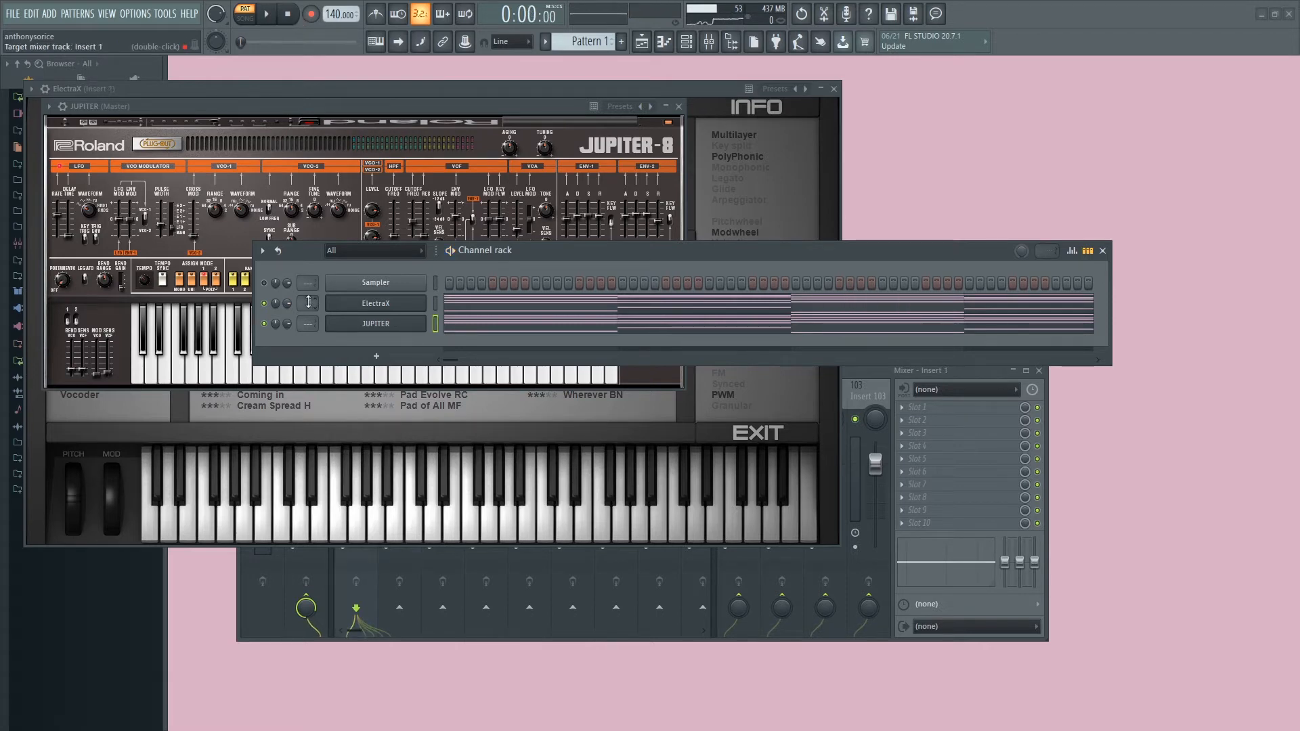
- Add Fruity Parametric EQ 2 to slot 1 of ElectraX's mixer Insert 1 and cut the lows with its band 1 low shelf
click(951, 370)
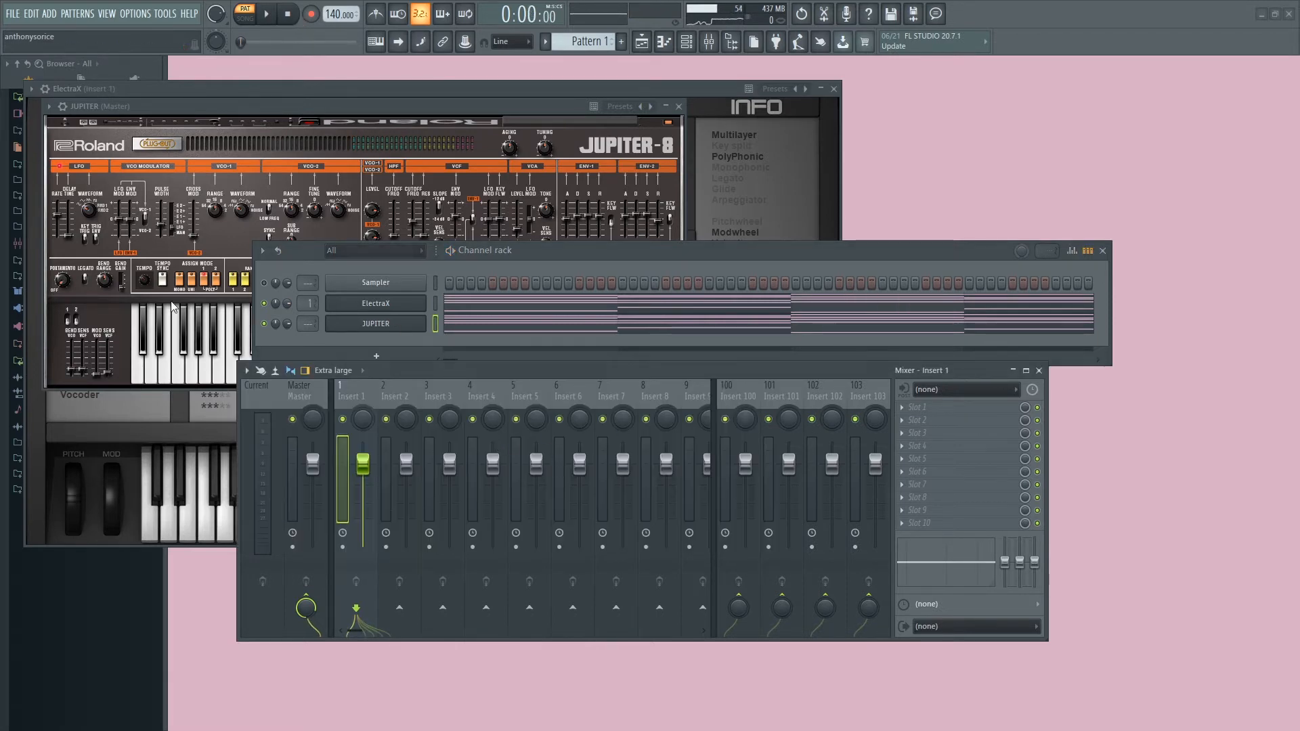
click(944, 411)
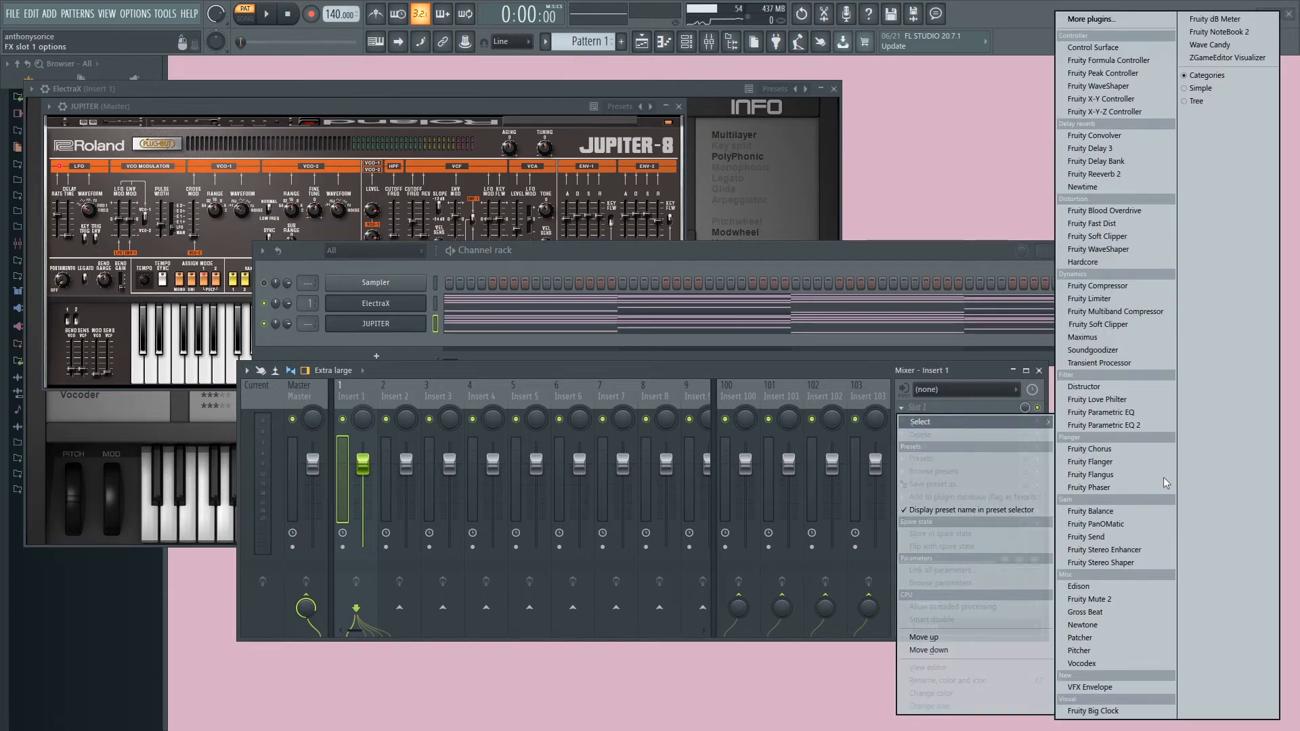
click(1126, 432)
drag(146, 252, 211, 293)
key(space)
- Route JUPITER to mixer Insert 2, panned right at reduced volume, and readjust the low-shelf cut in Insert 1's EQ
click(728, 261)
mouse_move(306, 324)
mouse_down()
mouse_move(304, 303)
mouse_move(310, 329)
mouse_up()
drag(363, 419, 363, 409)
drag(364, 464, 364, 467)
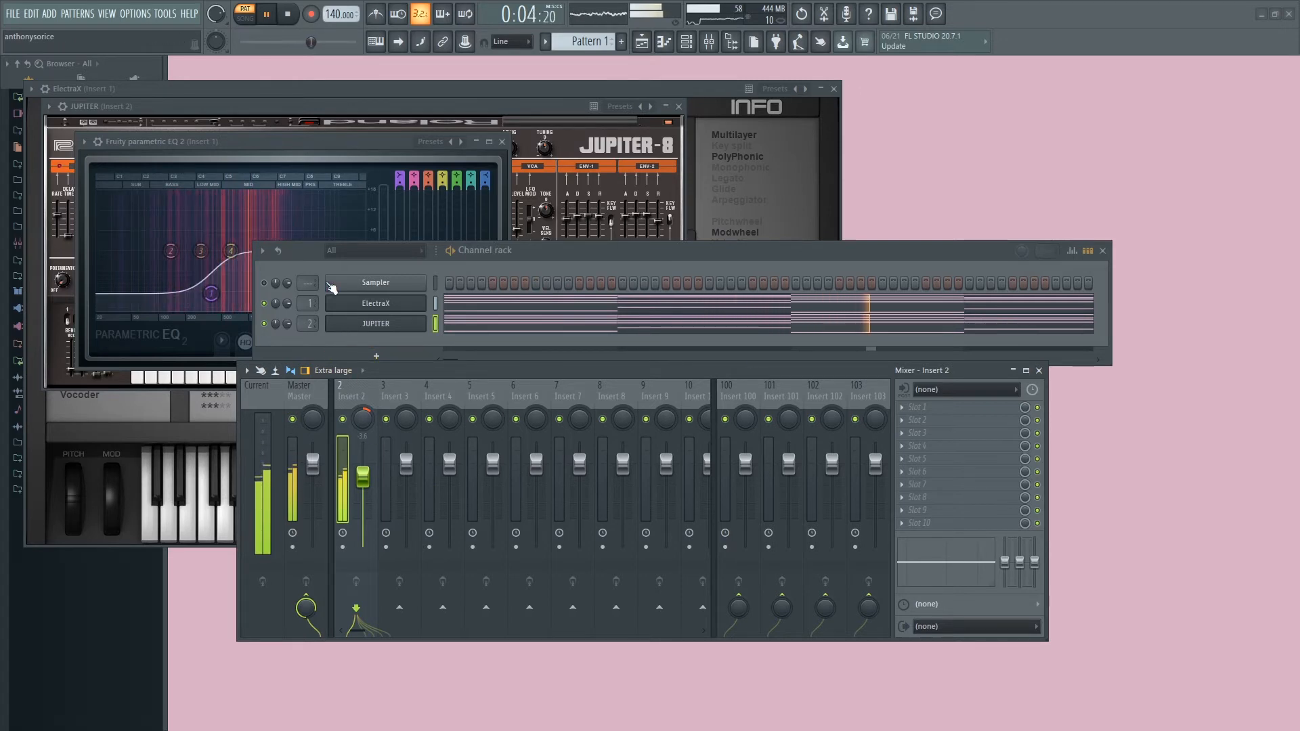
click(212, 294)
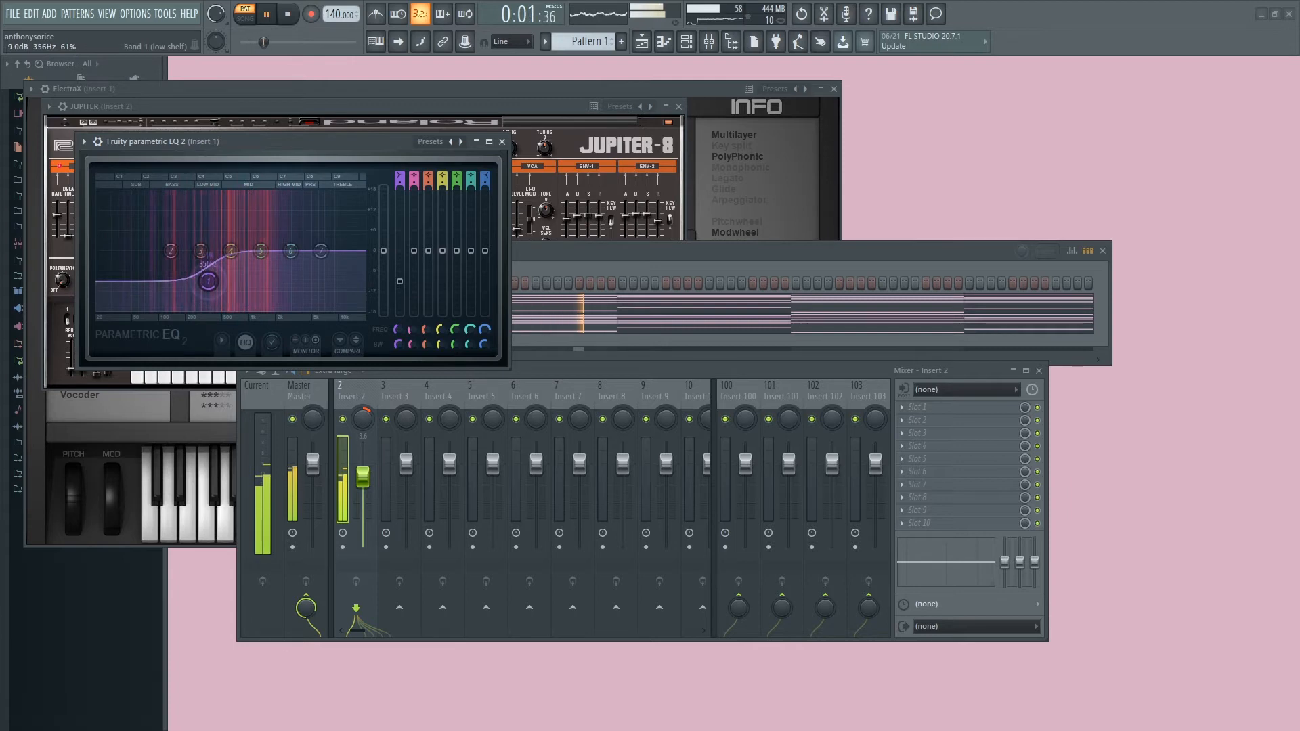
click(633, 258)
- Delete the four bass notes E3, A3, D3 and G3 from the ElectraX piano roll and play back the remaining chords
right_click(424, 302)
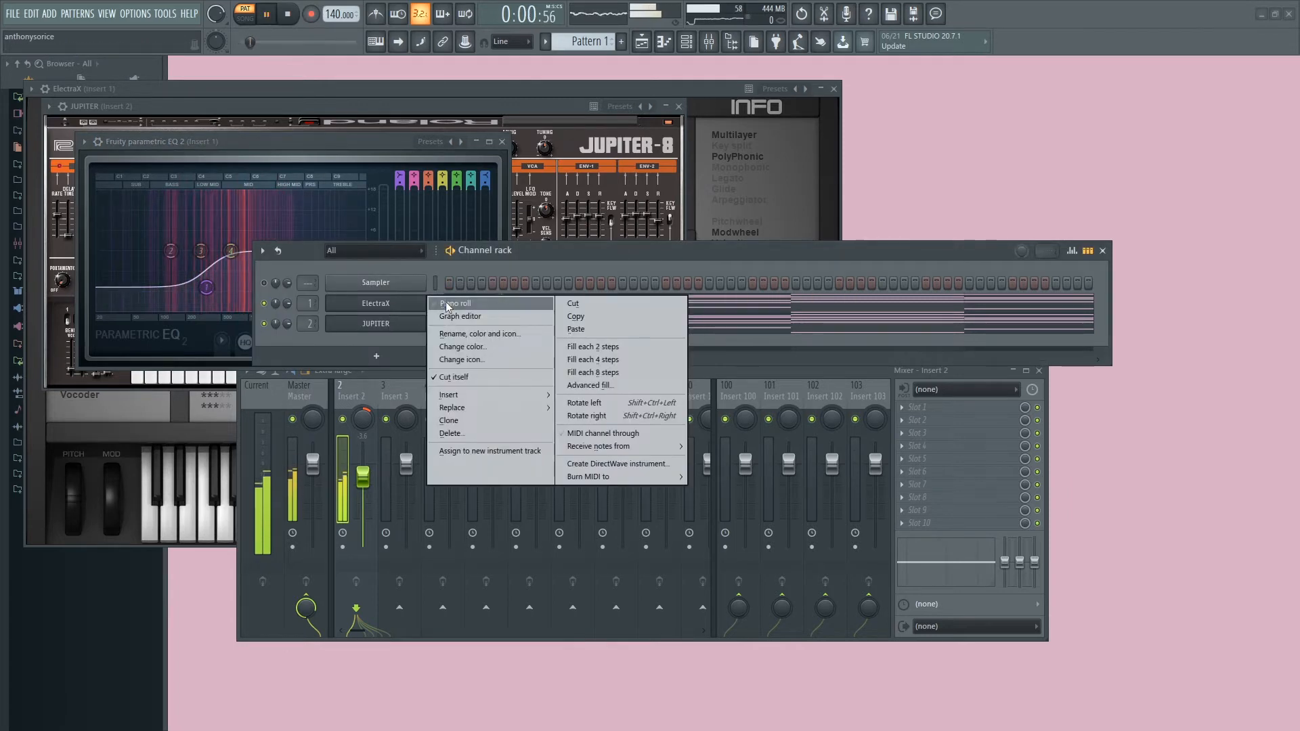
click(446, 305)
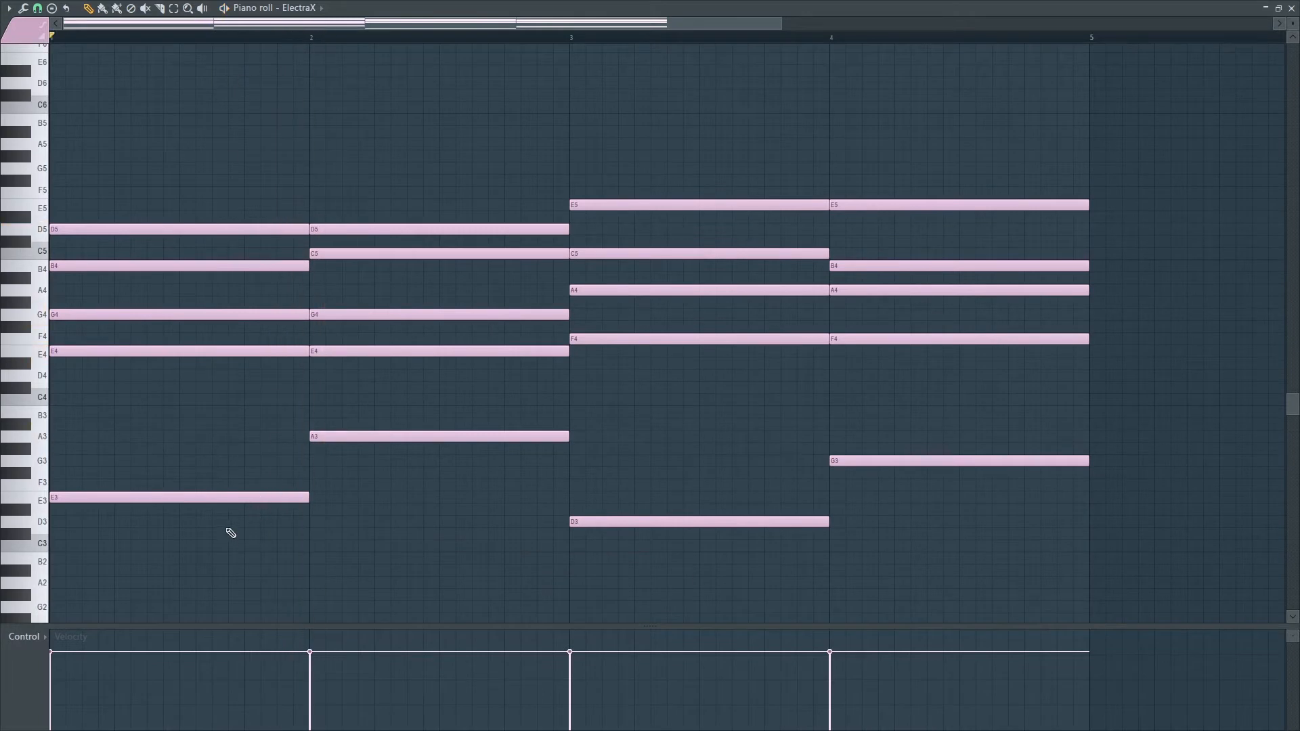
scroll(313, 478, down, 3)
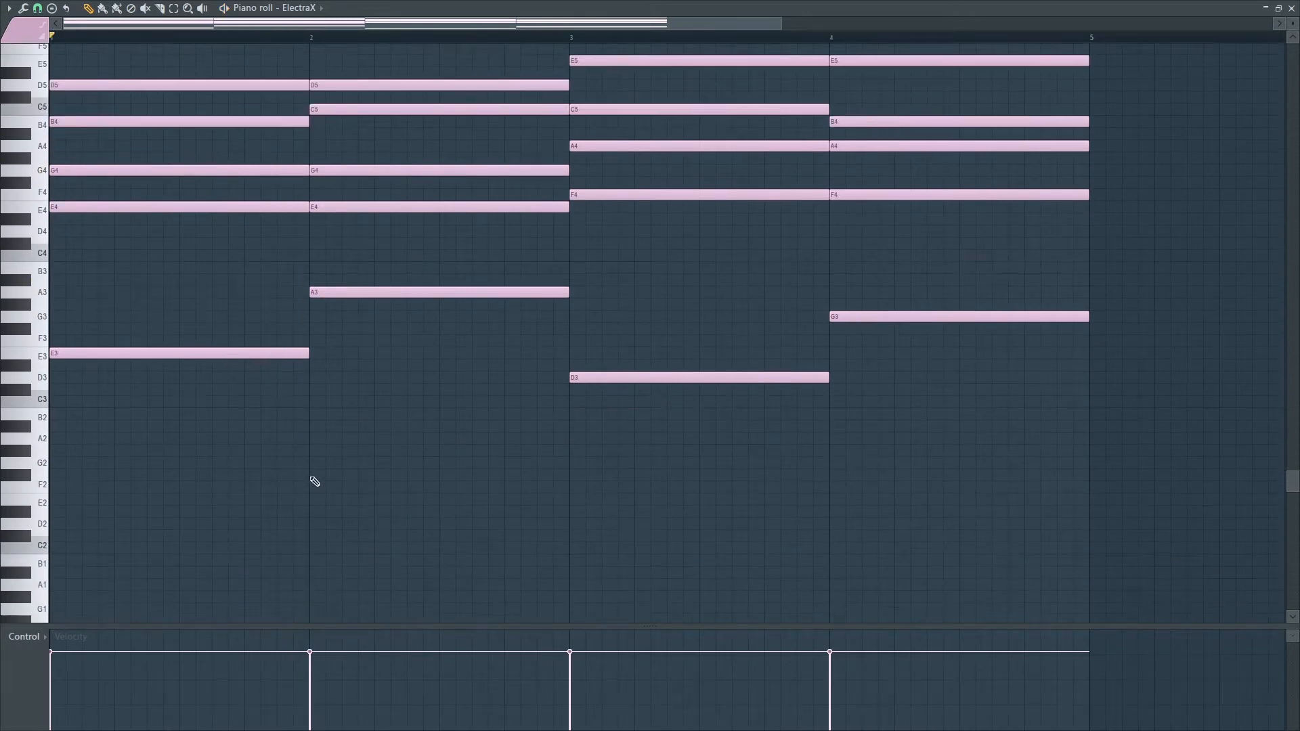
right_click(205, 353)
right_click(339, 291)
right_click(589, 376)
right_click(900, 315)
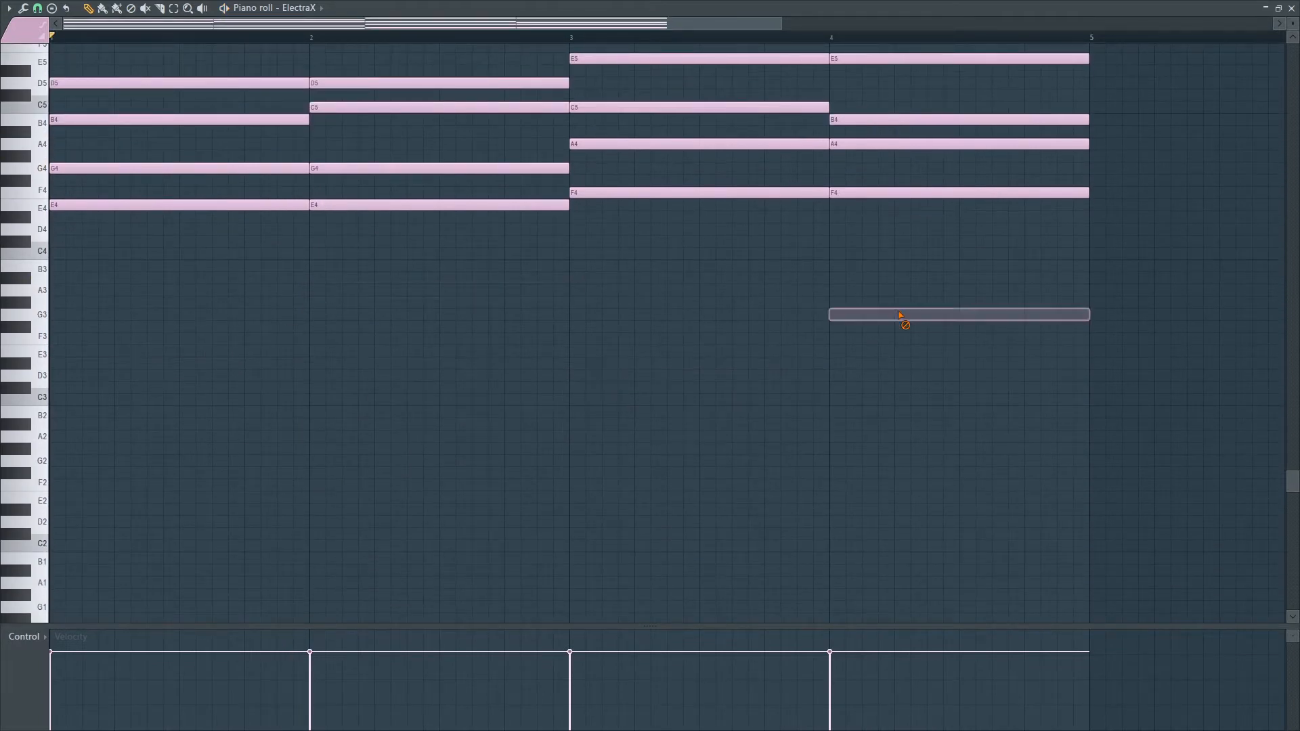
key(space)
scroll(468, 410, up, 2)
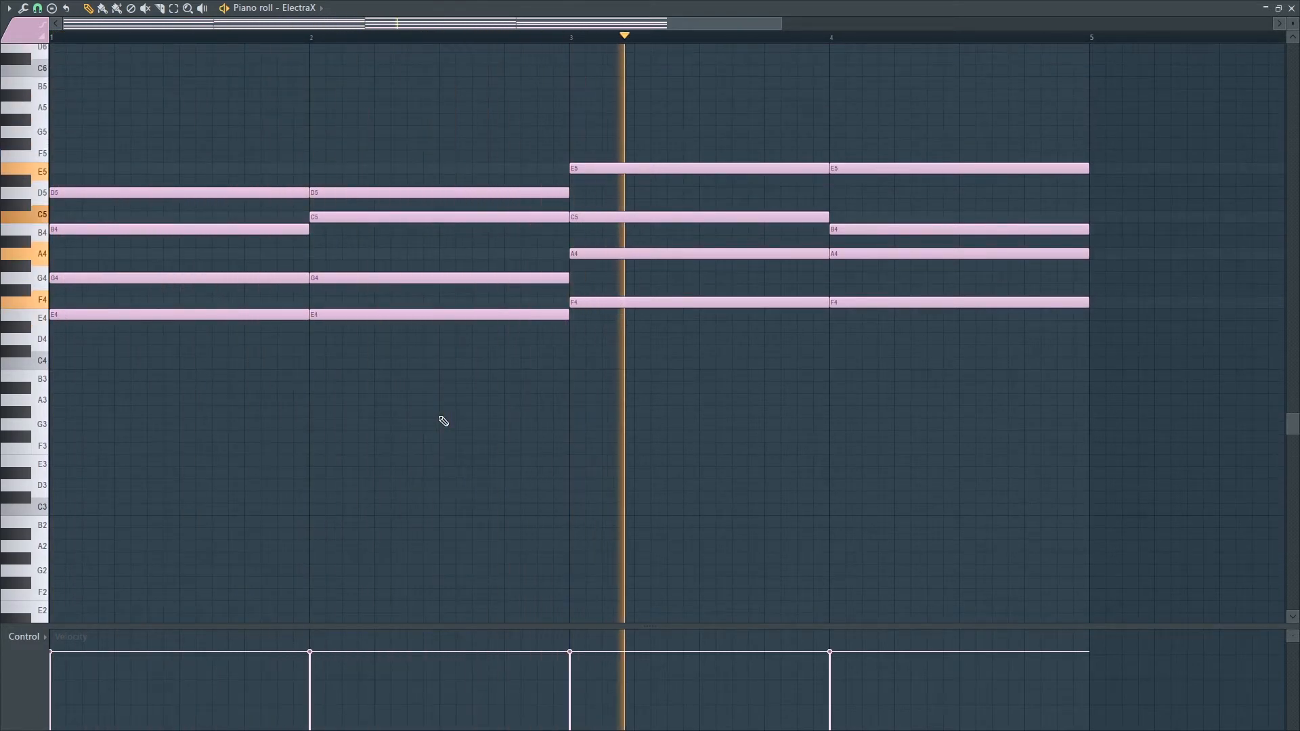
click(1291, 8)
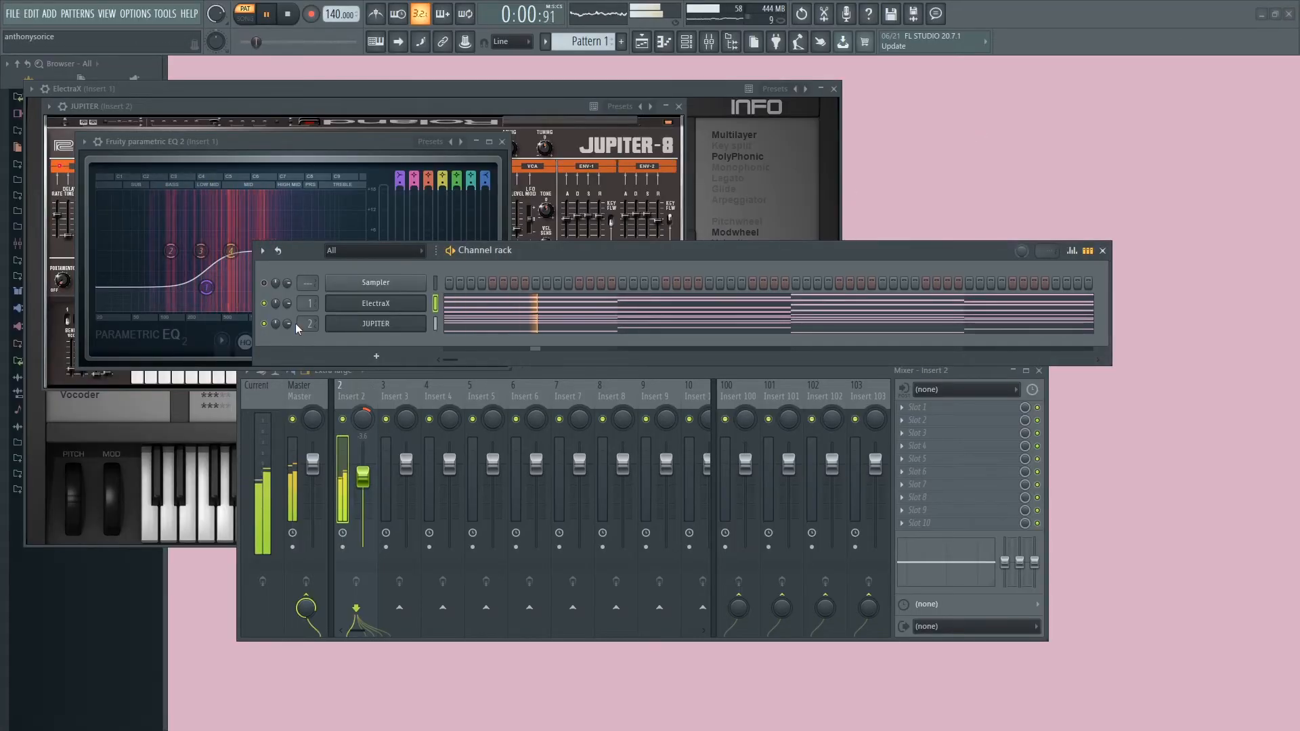
- Move the band 1 low shelf of Insert 1's EQ to about -8 dB near 195 Hz
drag(206, 287, 189, 279)
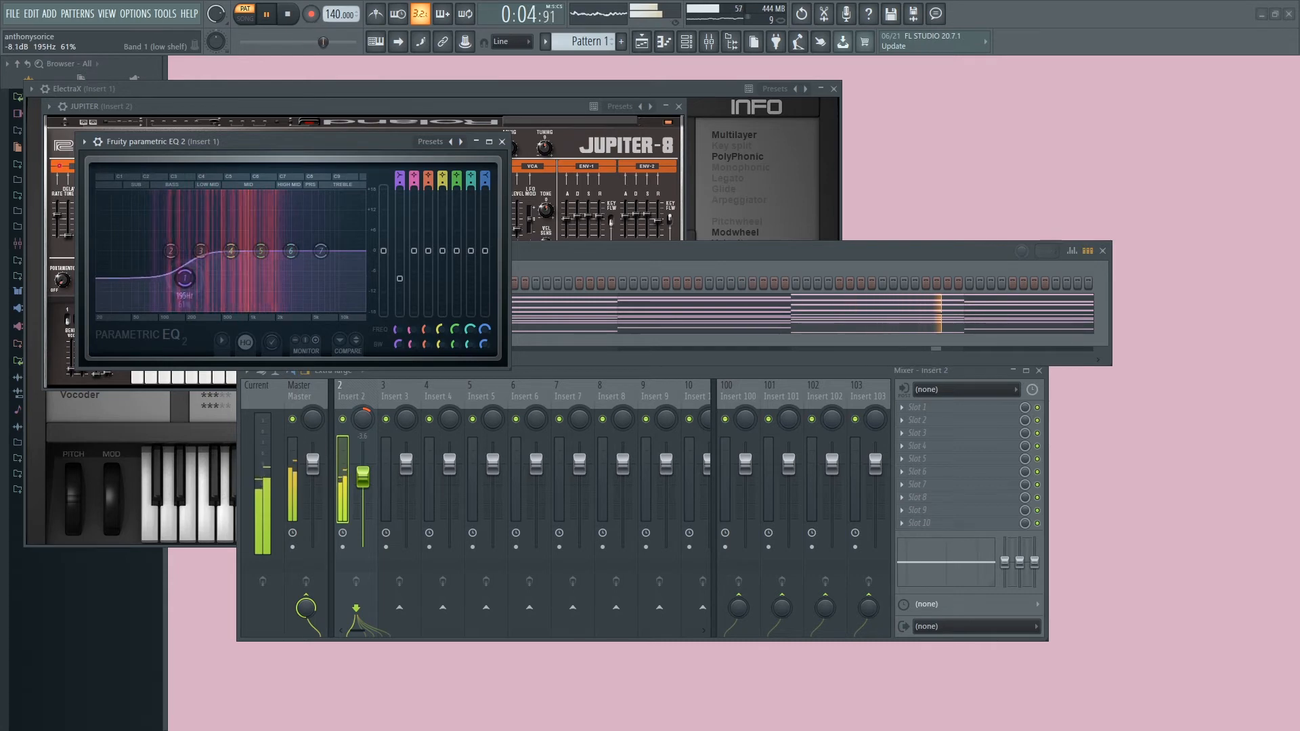
click(653, 255)
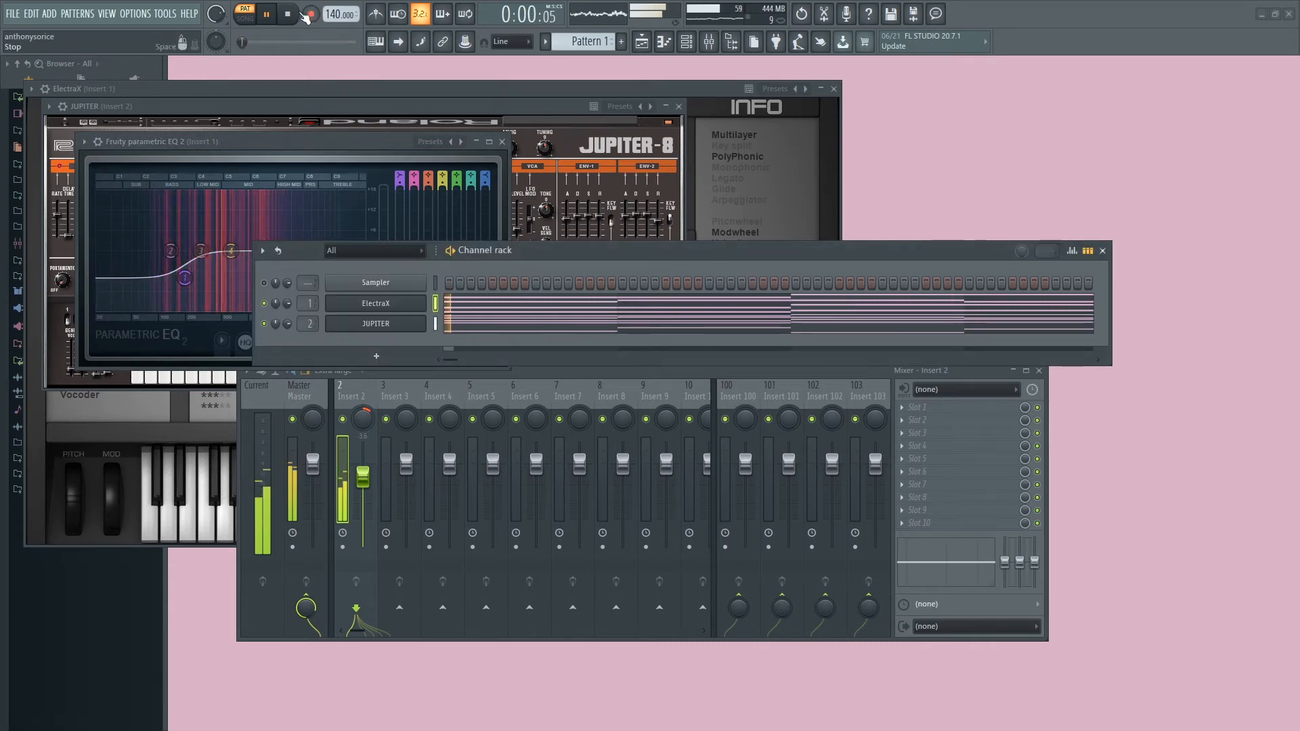
drag(186, 279, 185, 280)
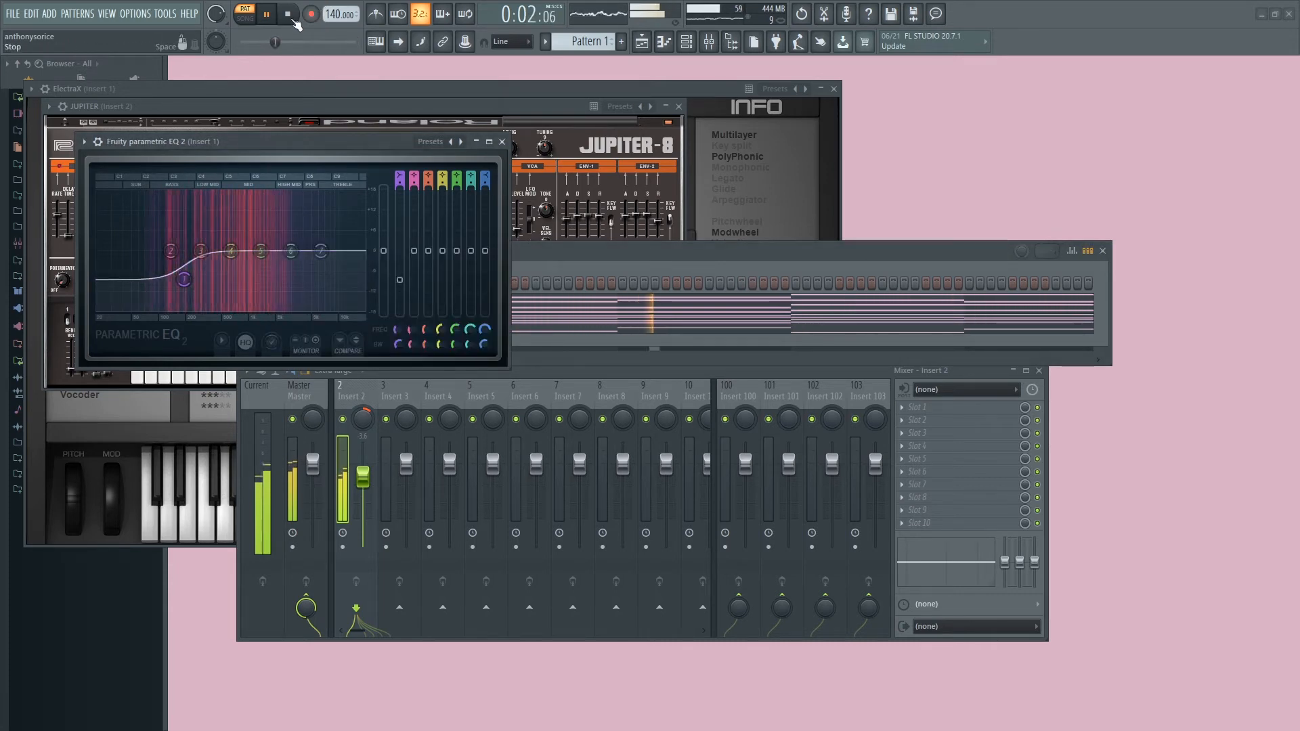
- Balance the Insert 1 and Insert 2 volumes, reducing Insert 2's right panning and panning Insert 1 slightly left
drag(363, 476, 363, 474)
drag(356, 631, 351, 631)
drag(363, 465, 406, 471)
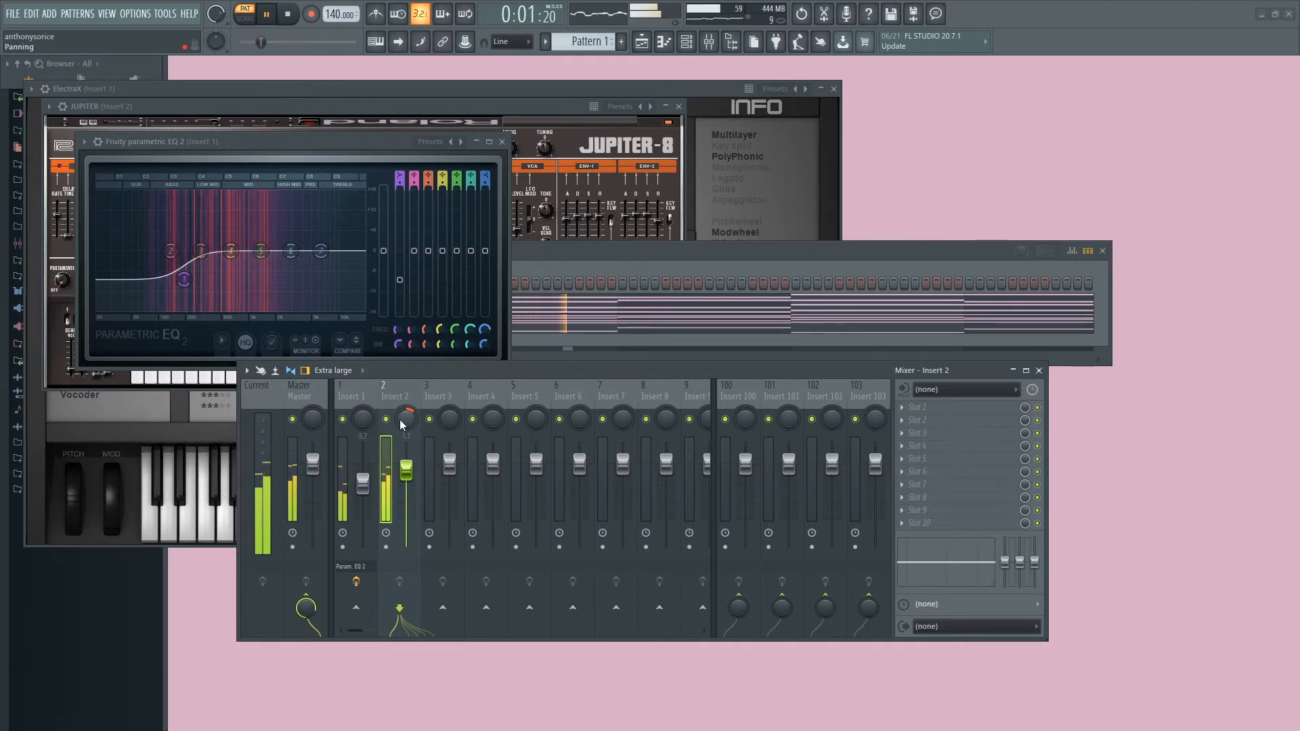
drag(407, 418, 406, 420)
drag(363, 418, 363, 424)
drag(406, 471, 406, 469)
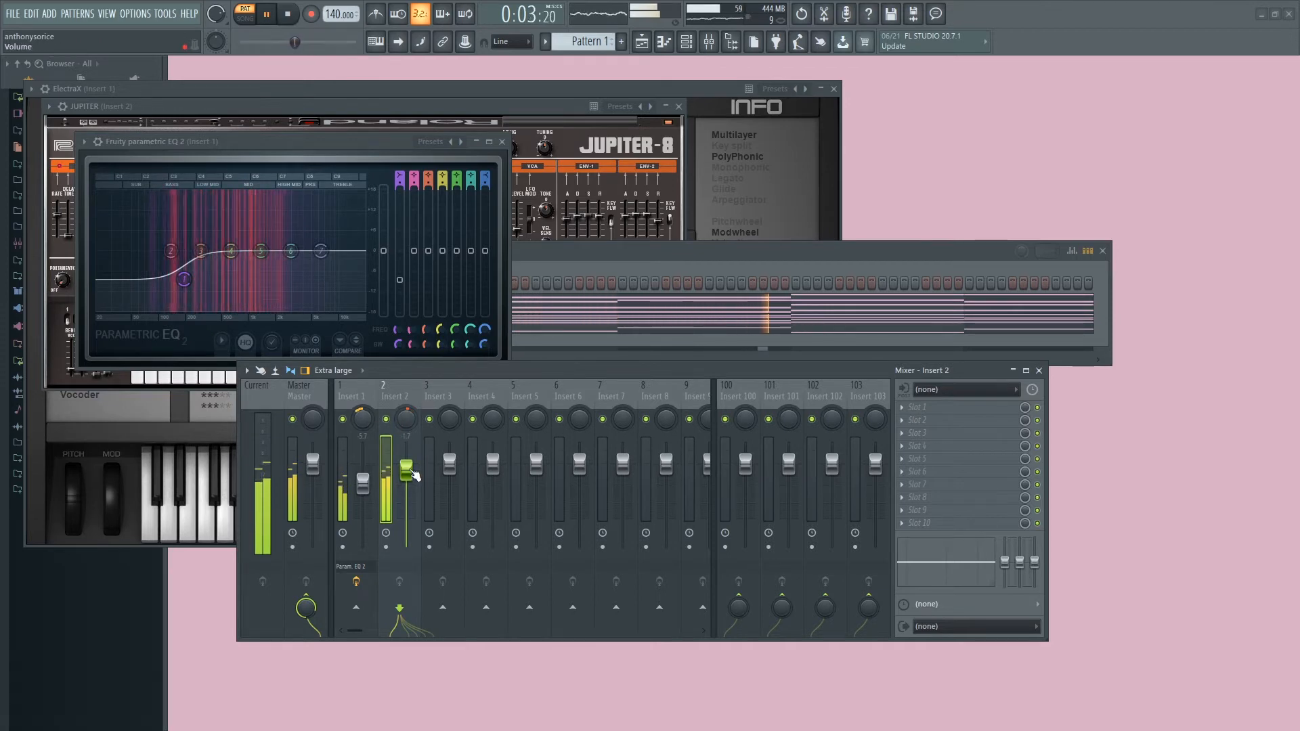
- Stop playback and add a reFX Nexus channel to the channel rack
click(582, 266)
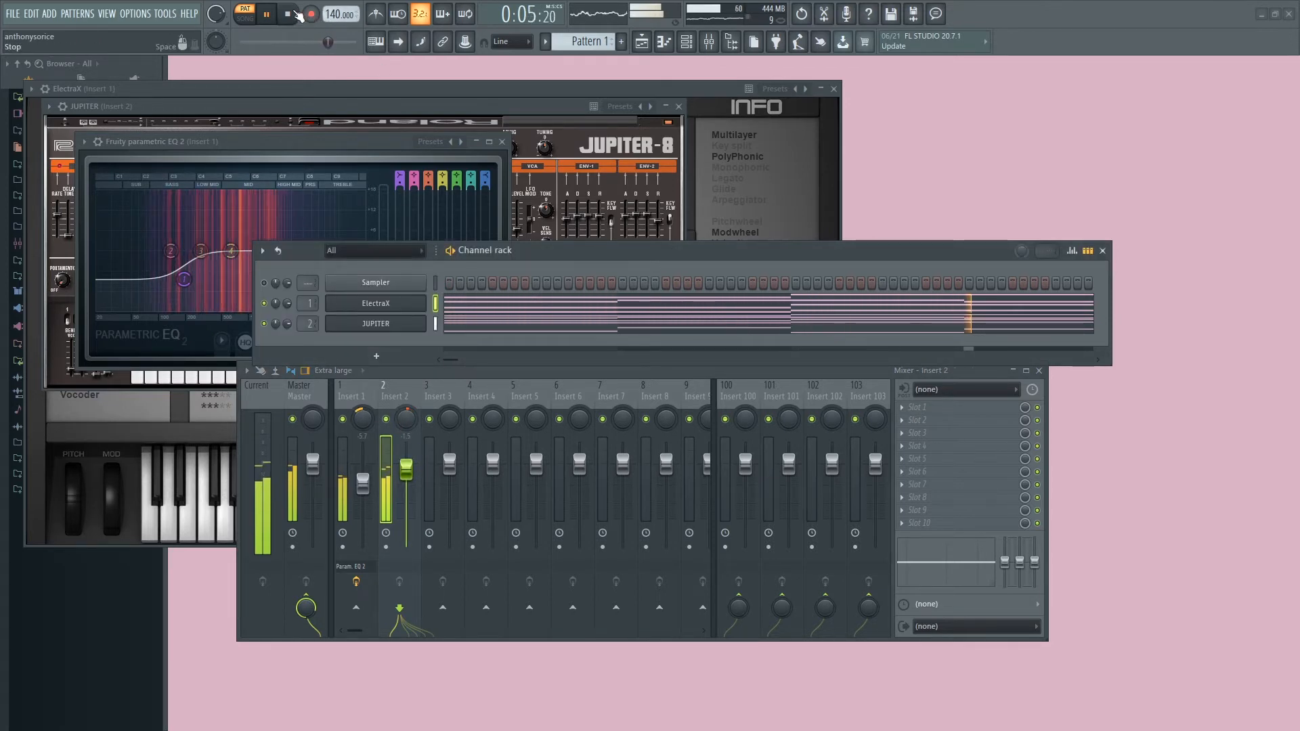
key(space)
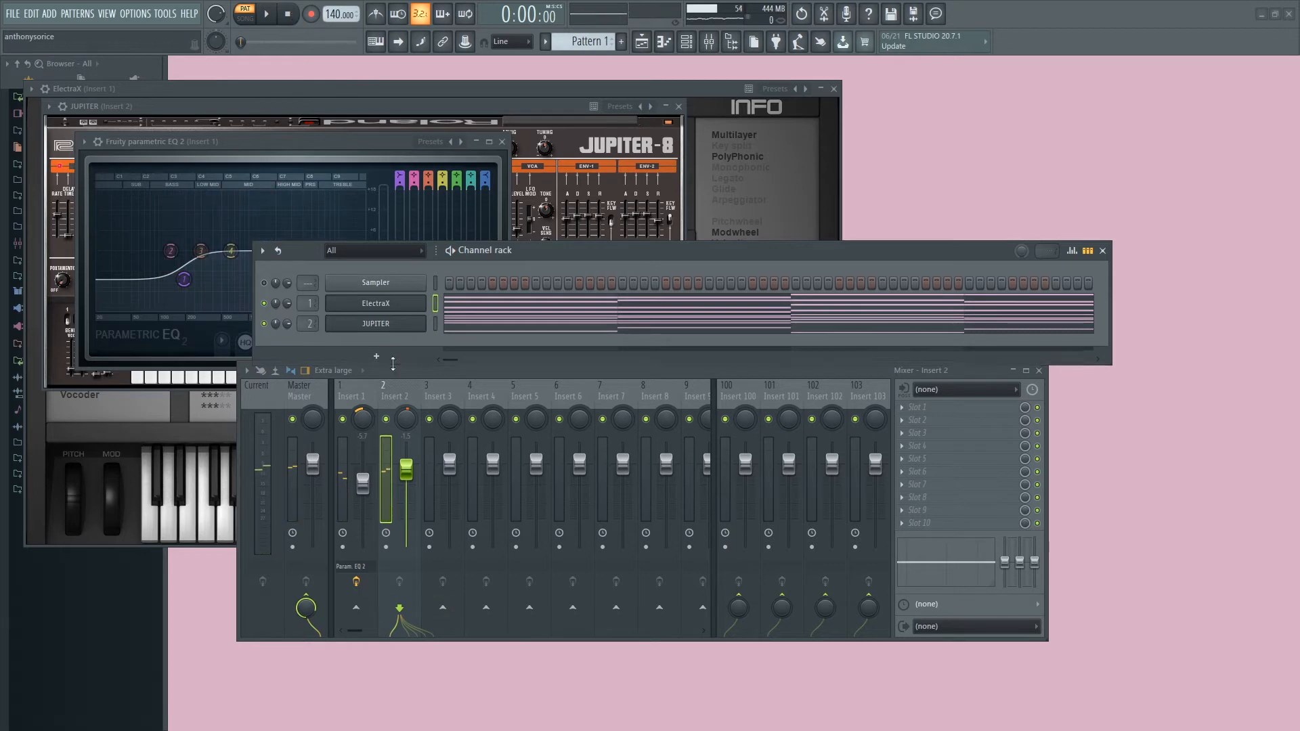
click(376, 356)
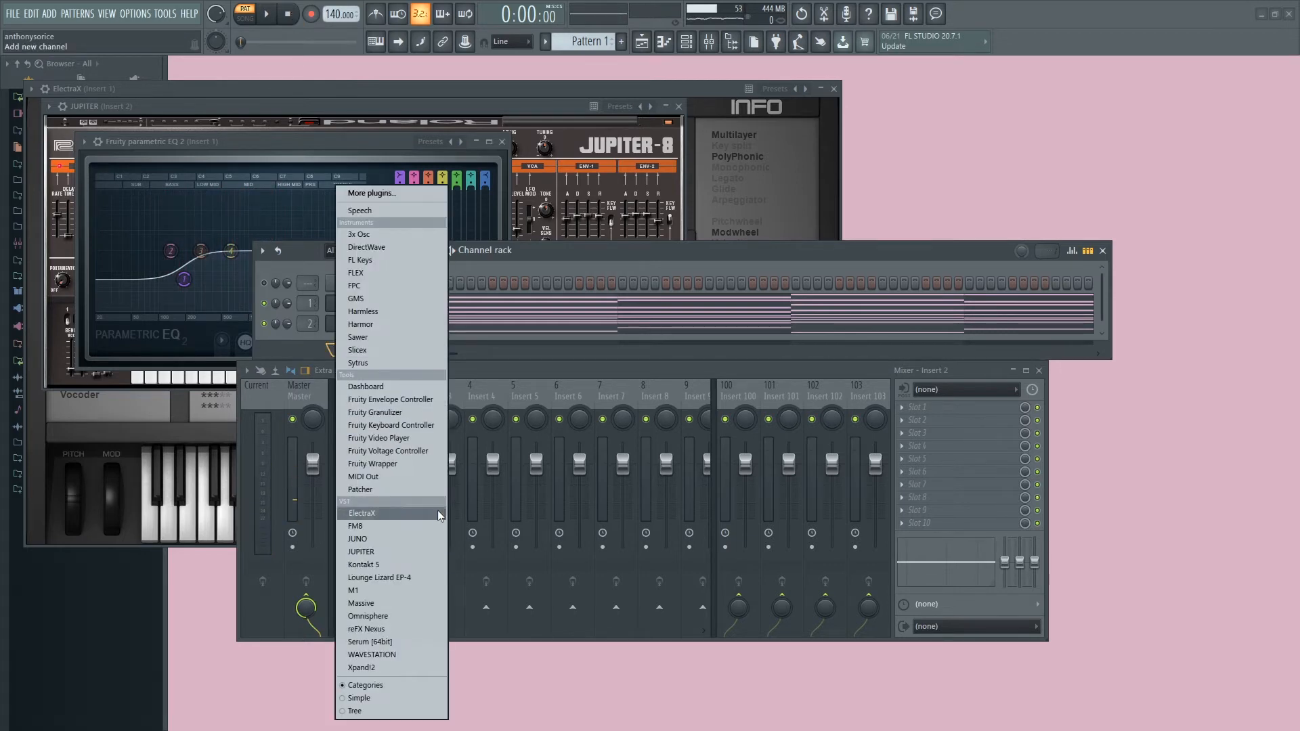
click(379, 629)
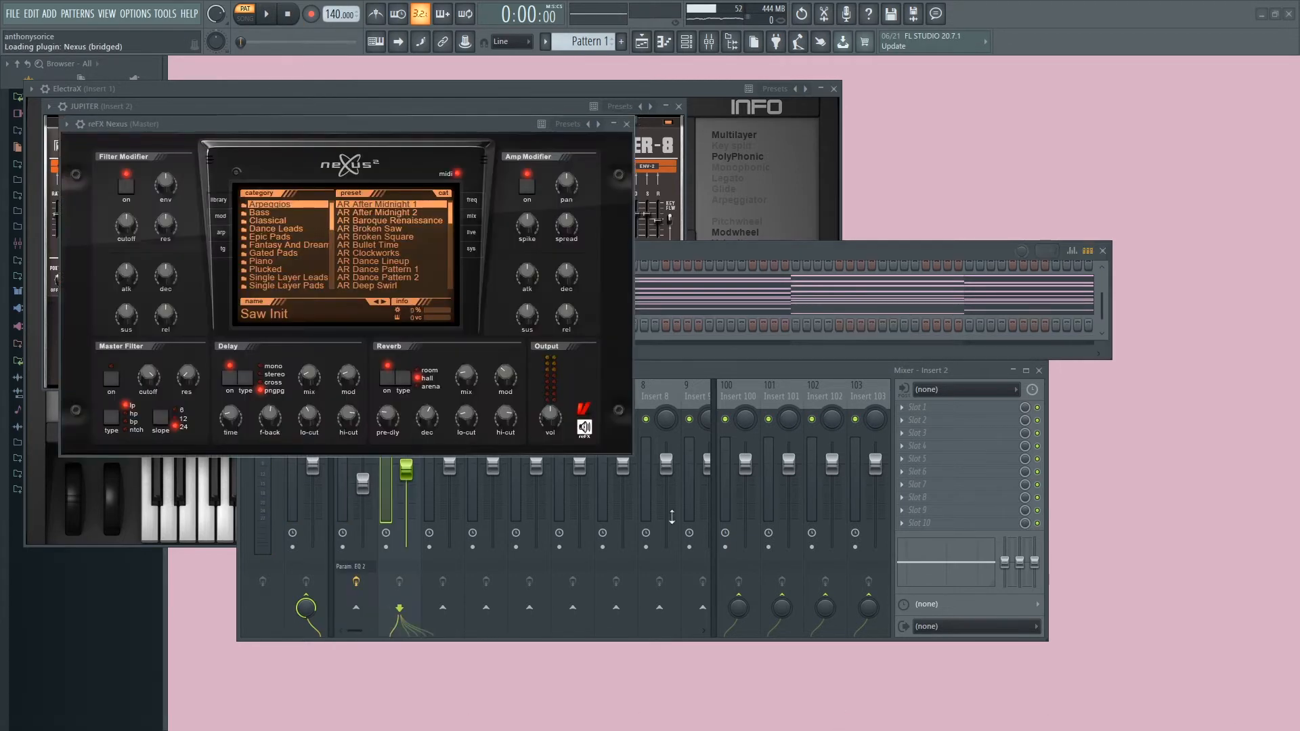
- Load the CL Angels Harp preset from the Classical category in reFX Nexus
drag(378, 126, 457, 188)
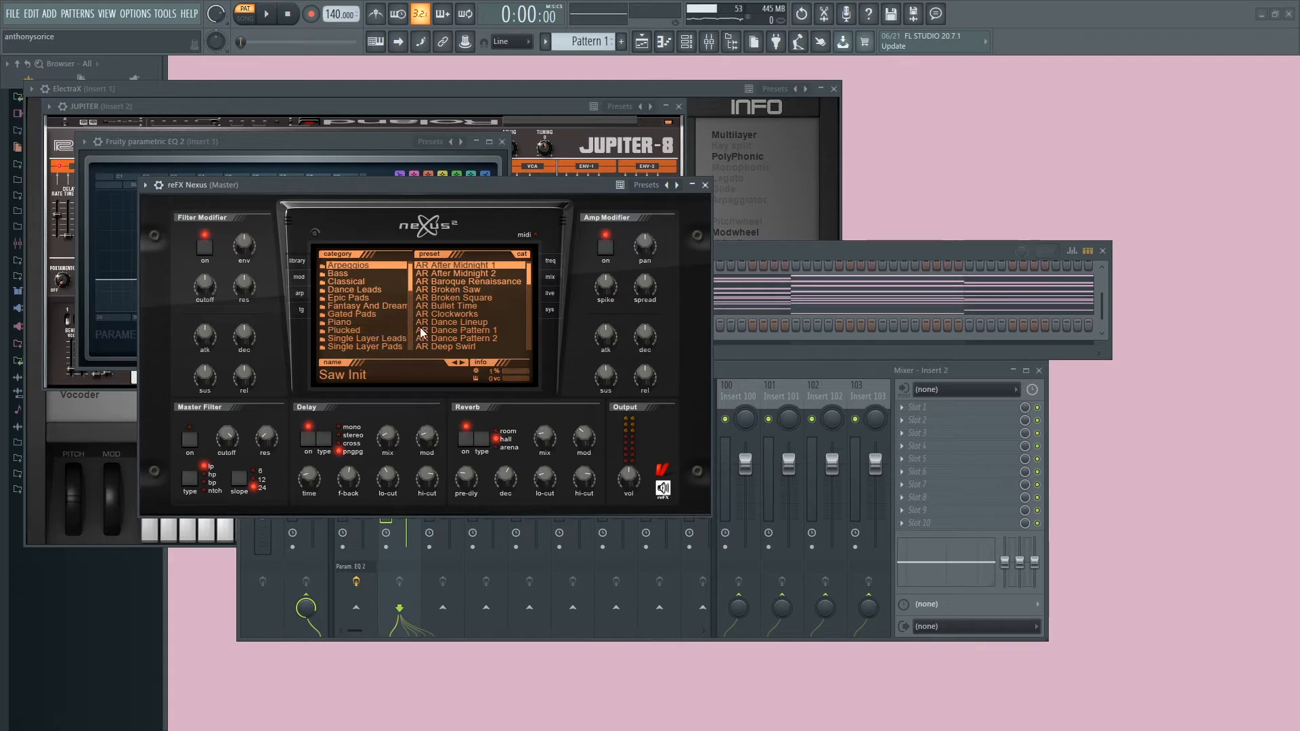
click(363, 282)
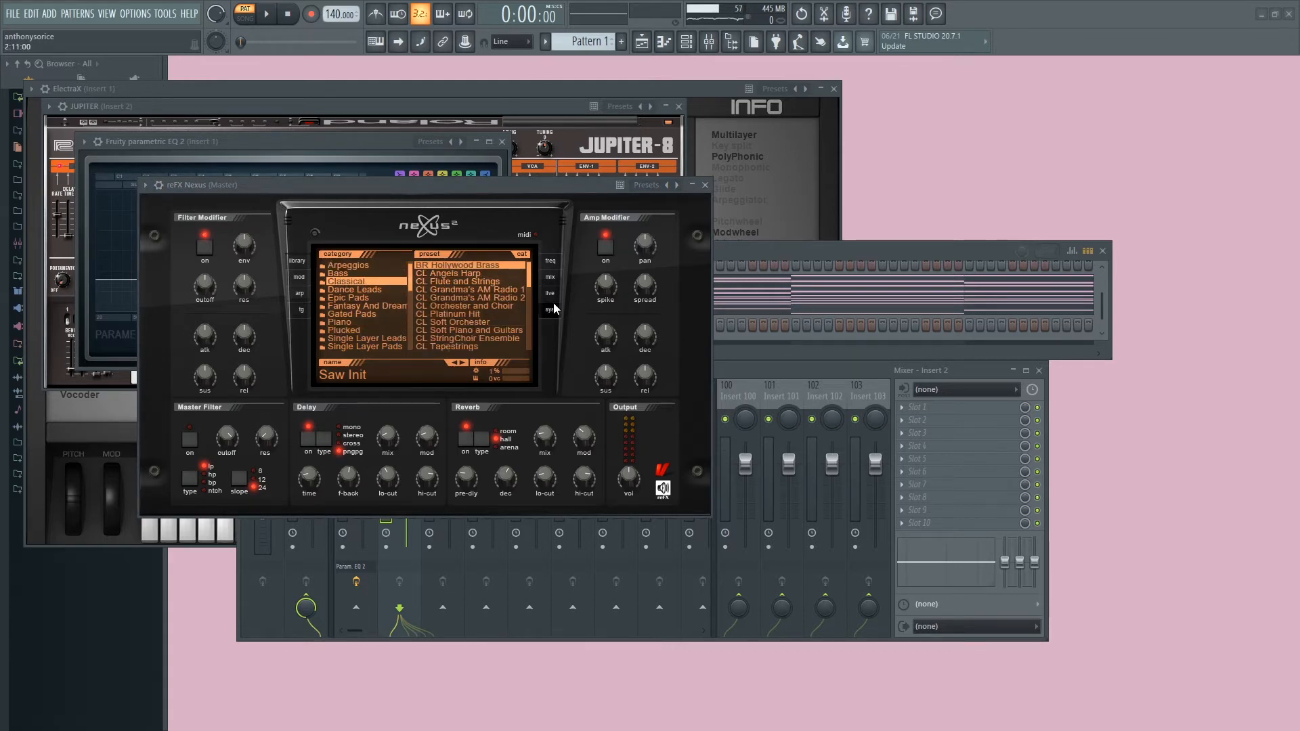
scroll(535, 292, down, 10)
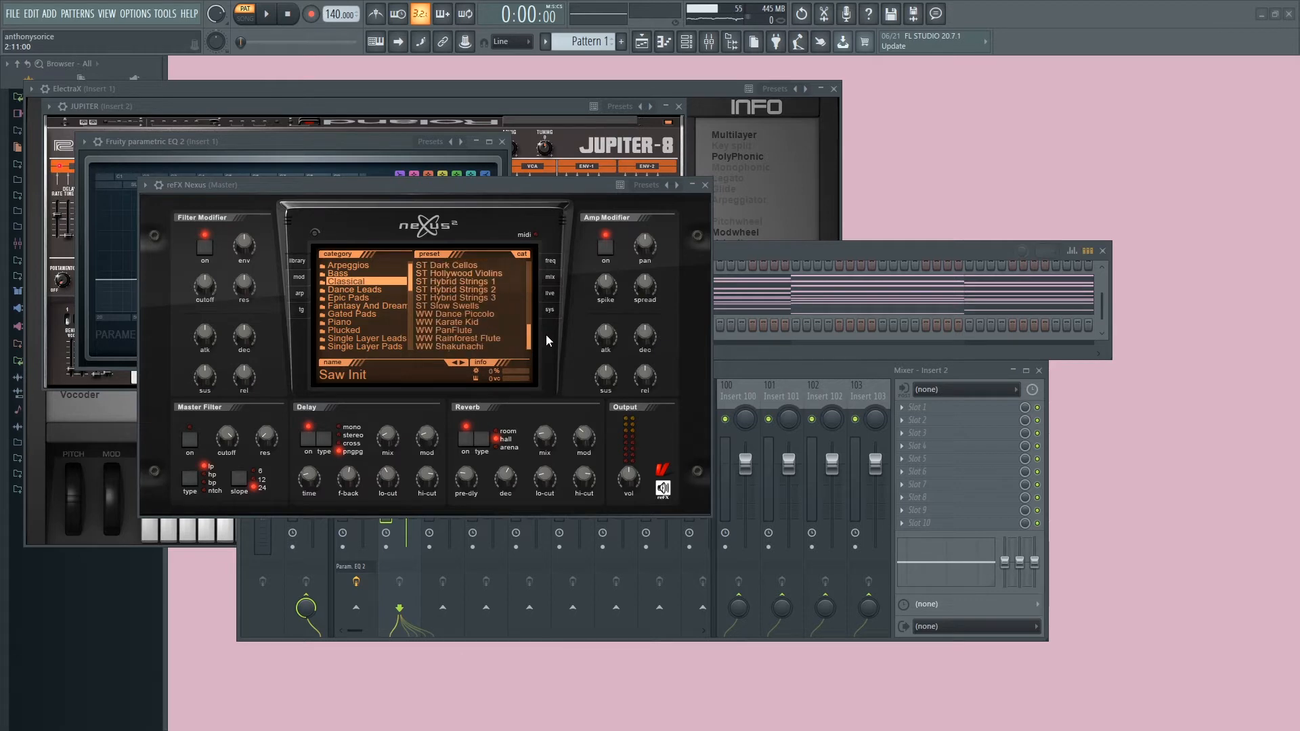
scroll(547, 324, up, 10)
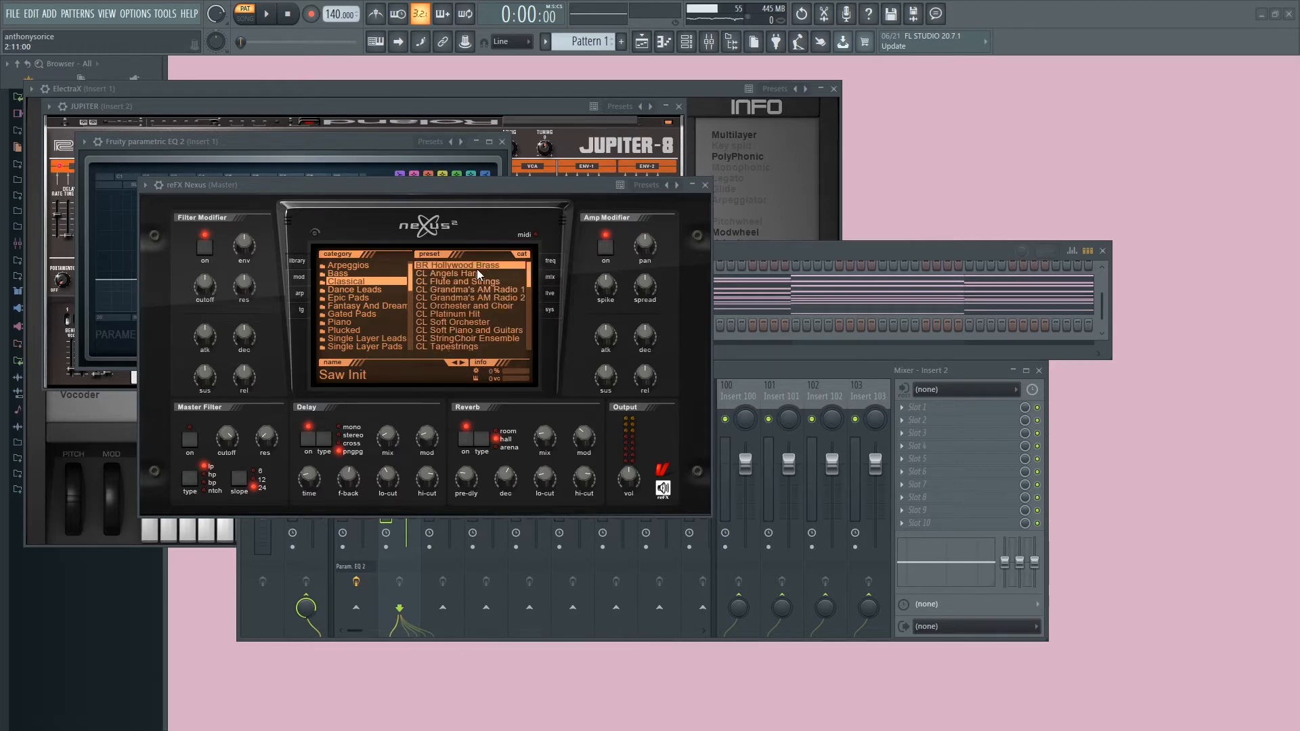
click(457, 273)
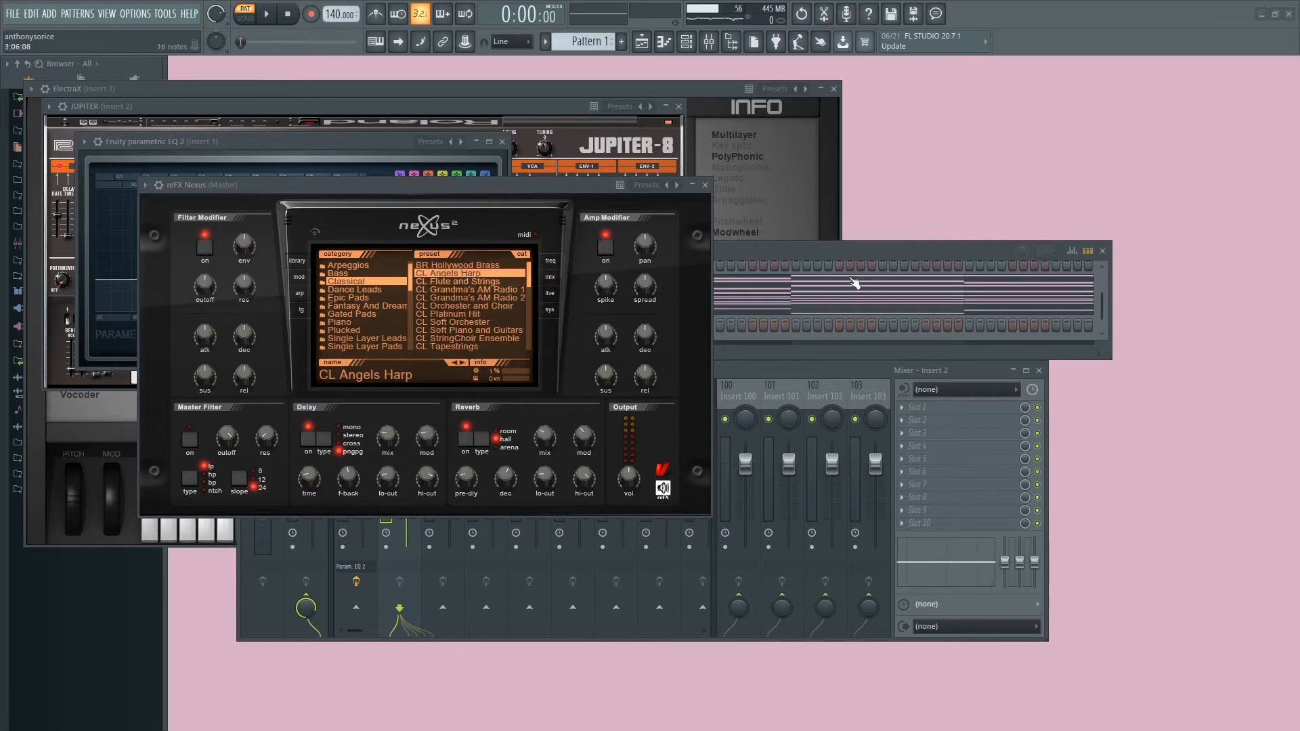
- Open the piano roll of the reFX Nexus channel from the channel rack
click(850, 283)
right_click(388, 325)
click(454, 325)
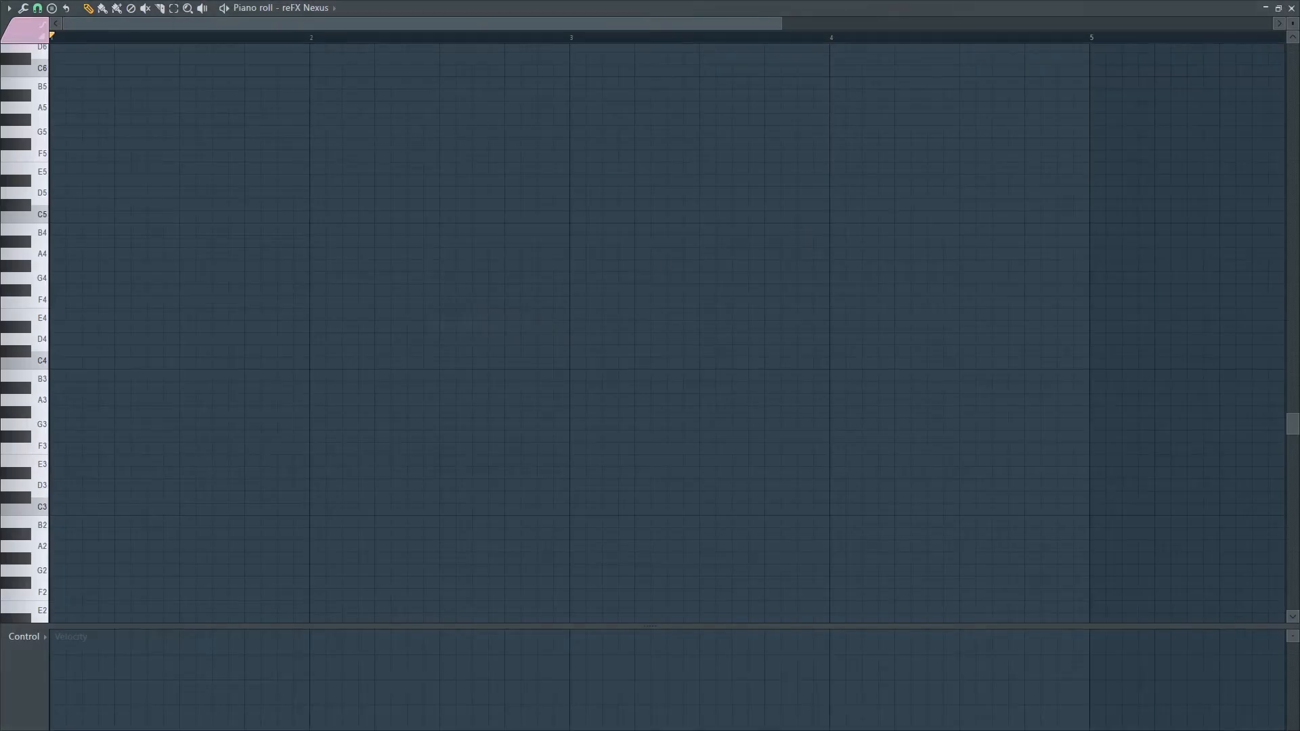
key(ctrl+v)
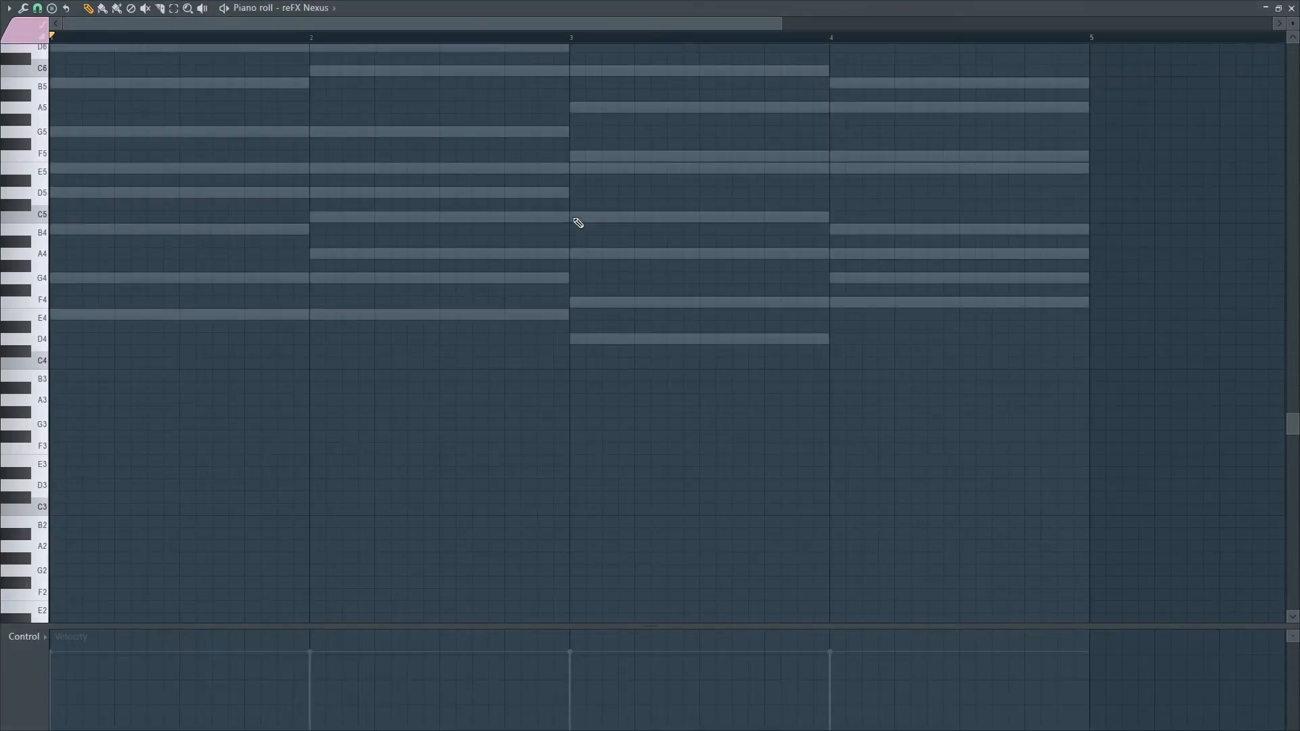
scroll(444, 311, up, 4)
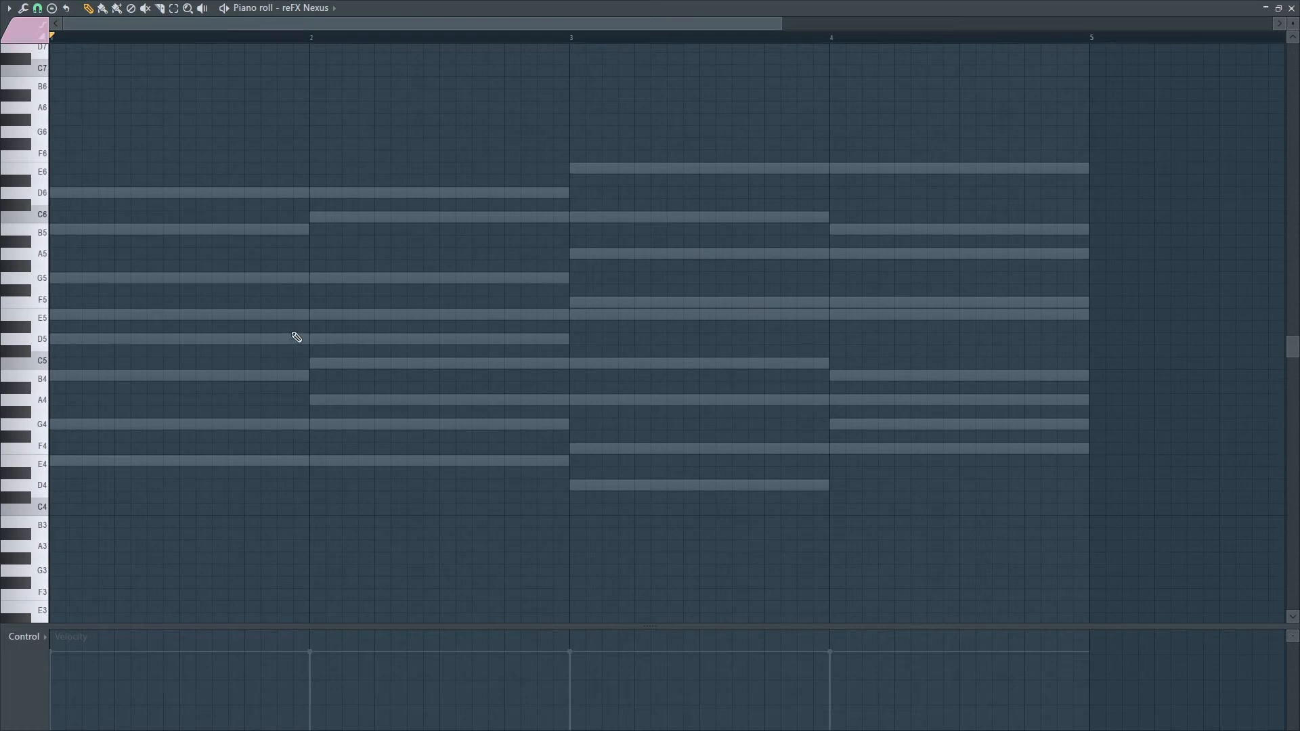
key(ctrl+z)
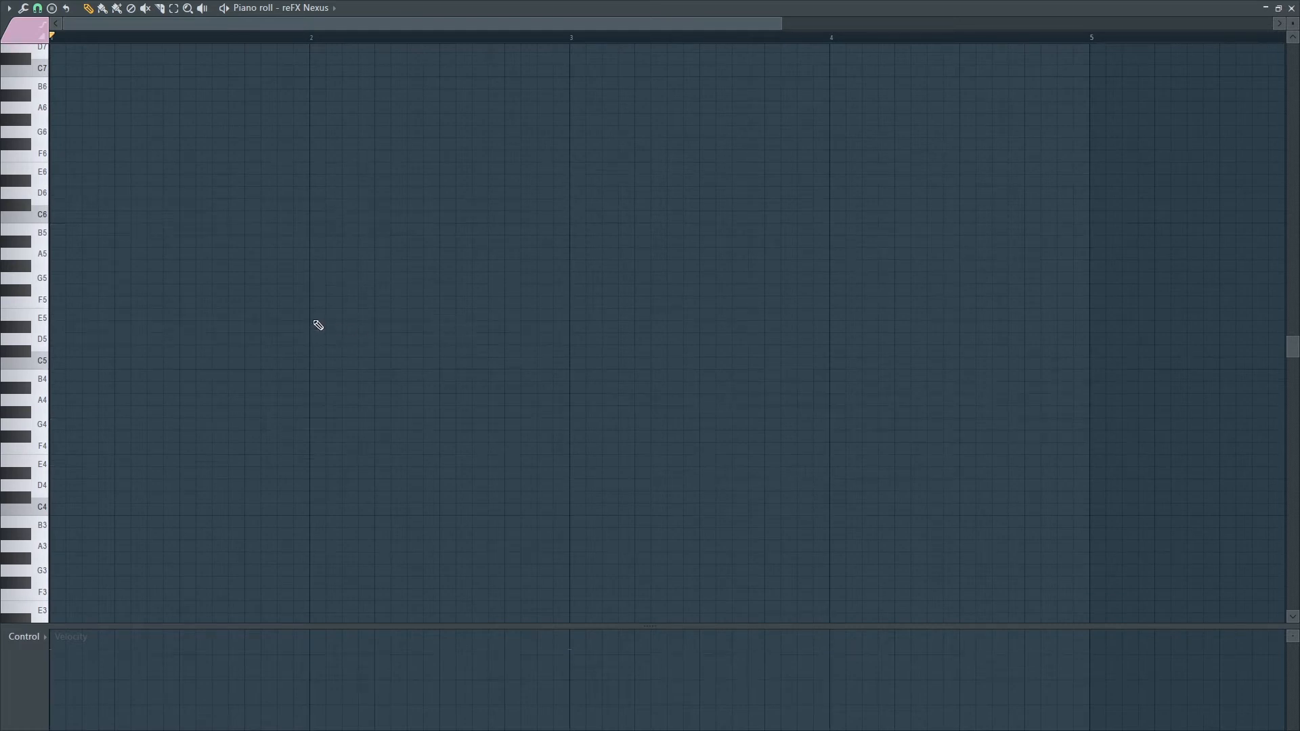
- Draw a one-beat C6 note at the start of bar 1 and audition it with the chords
click(58, 220)
drag(308, 215, 117, 238)
key(space)
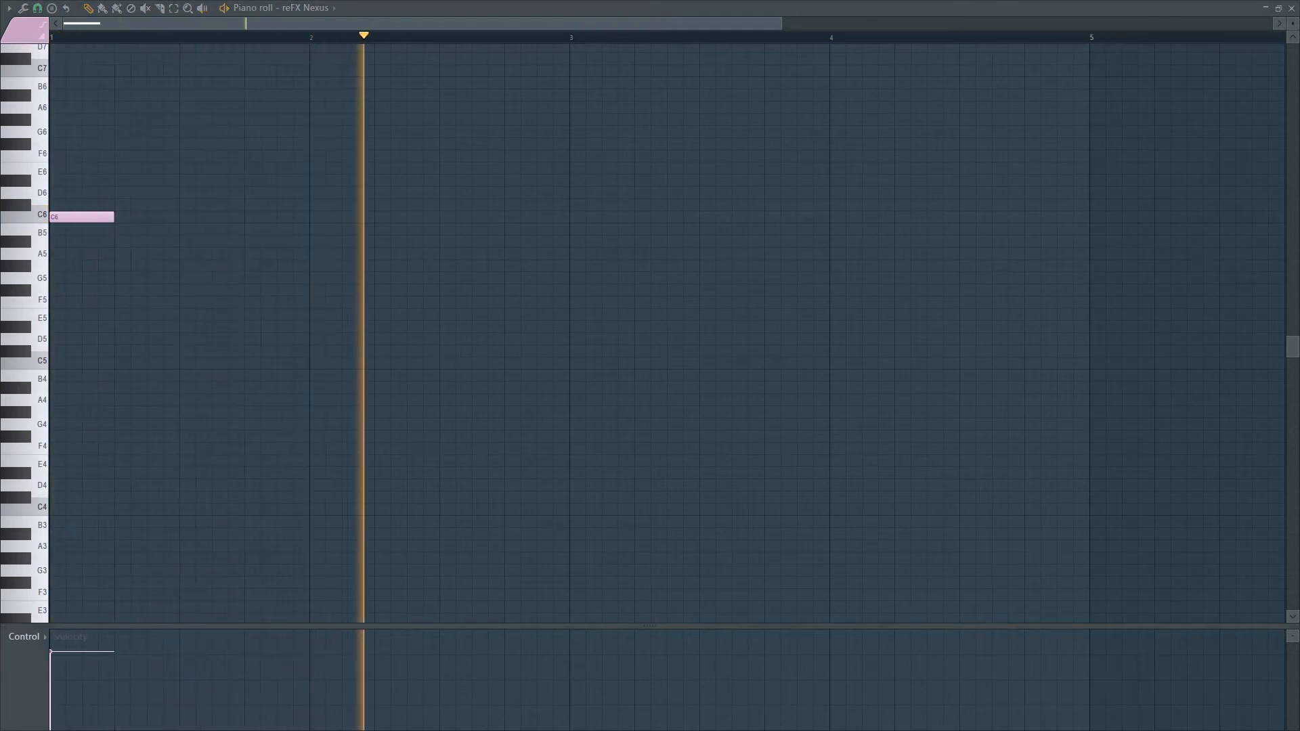
key(space)
key(space)
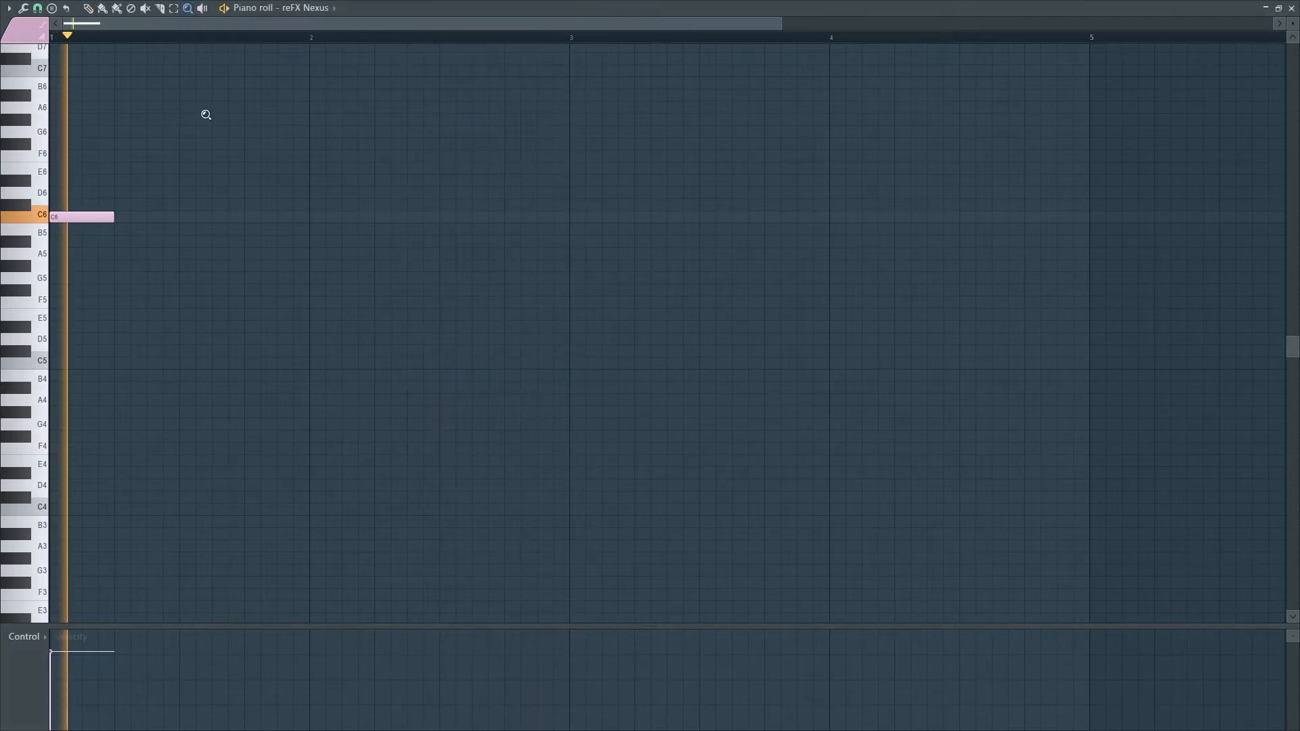
key(space)
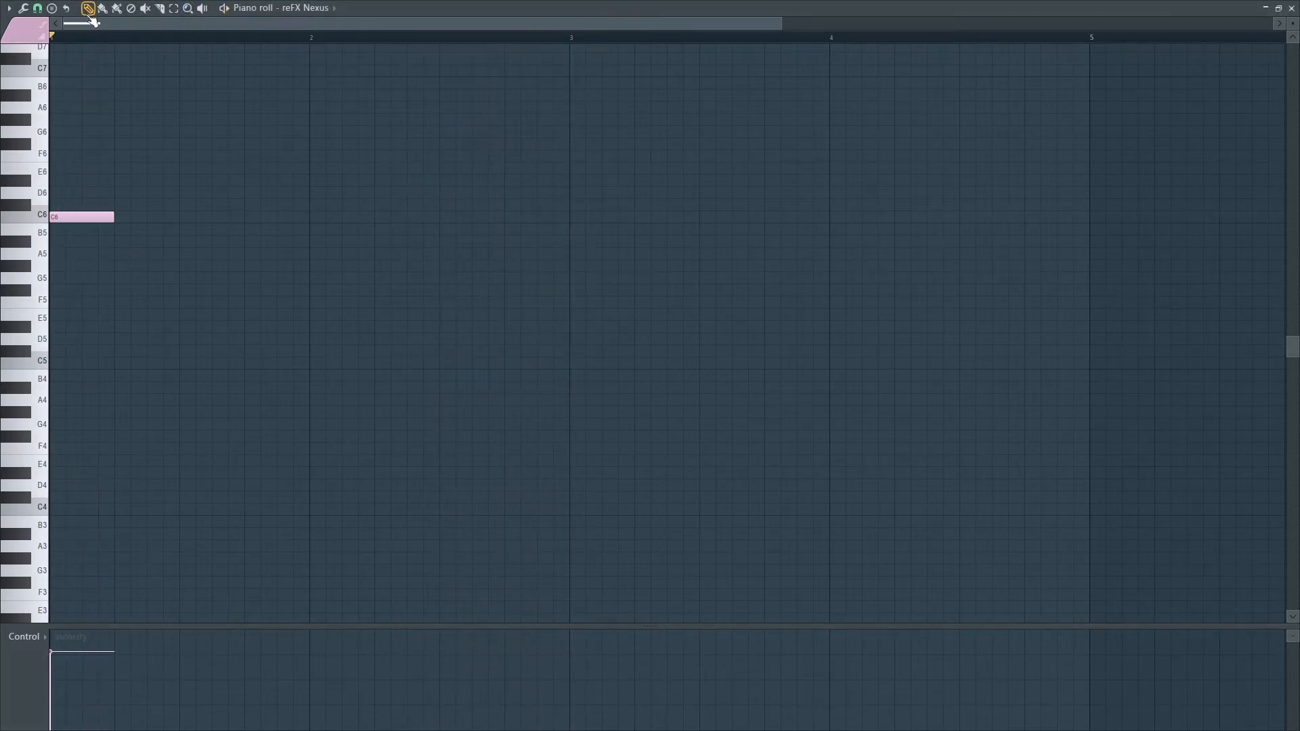
key(space)
key(space)
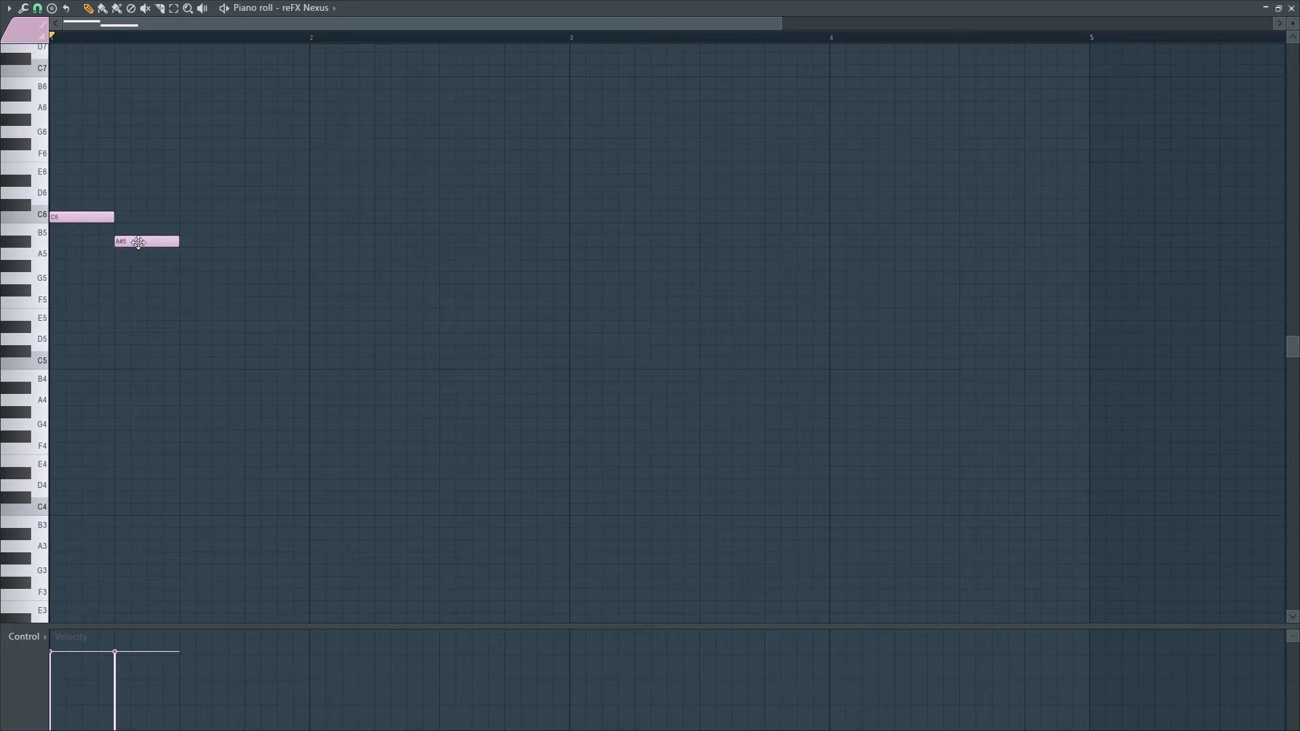
- Place an F5 note in the second half of bar 1, lengthen both notes to half a bar and play them back
drag(138, 242, 203, 304)
key(space)
drag(117, 222, 179, 223)
drag(243, 303, 307, 303)
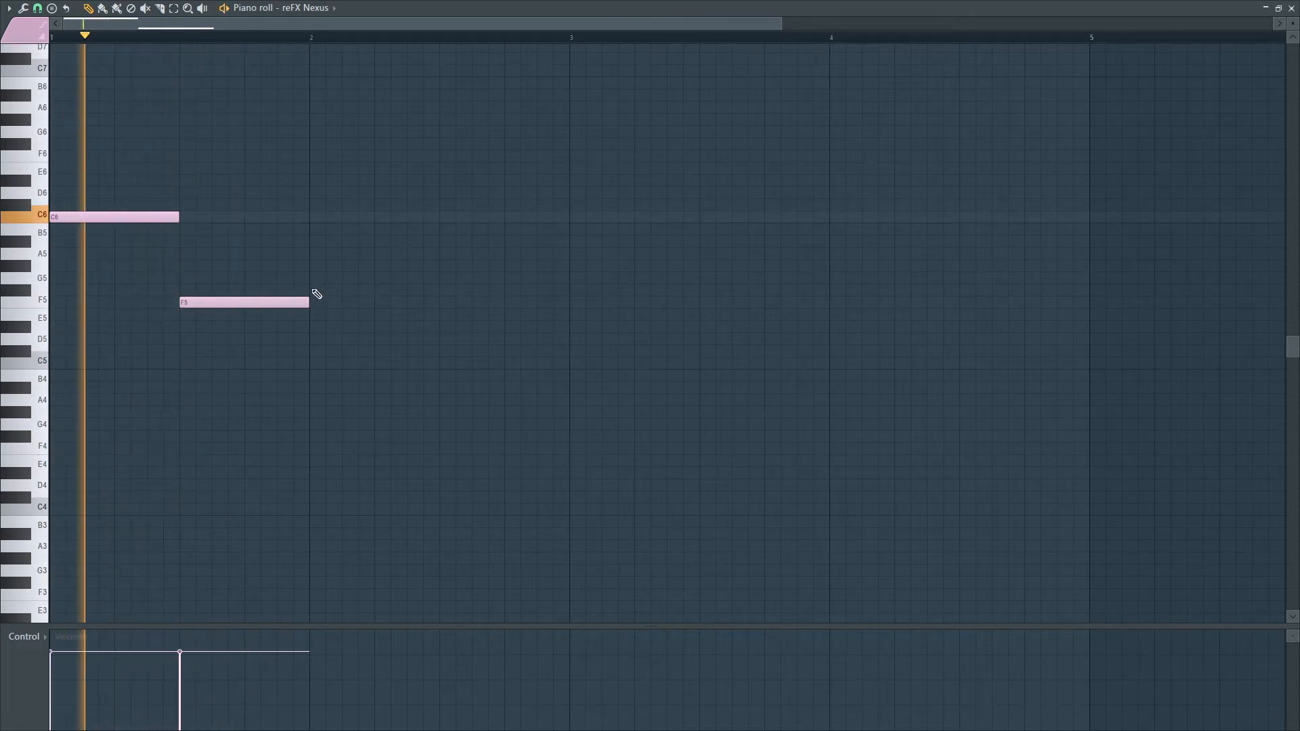
key(space)
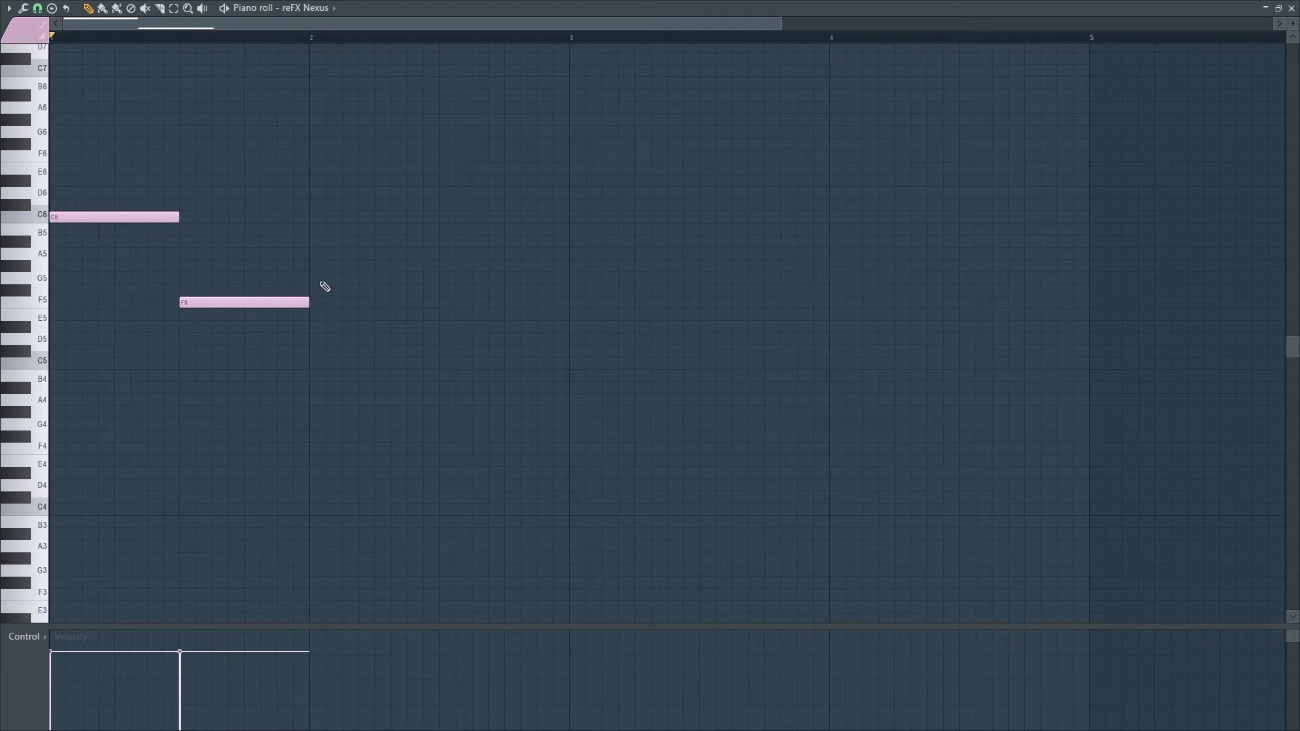
key(space)
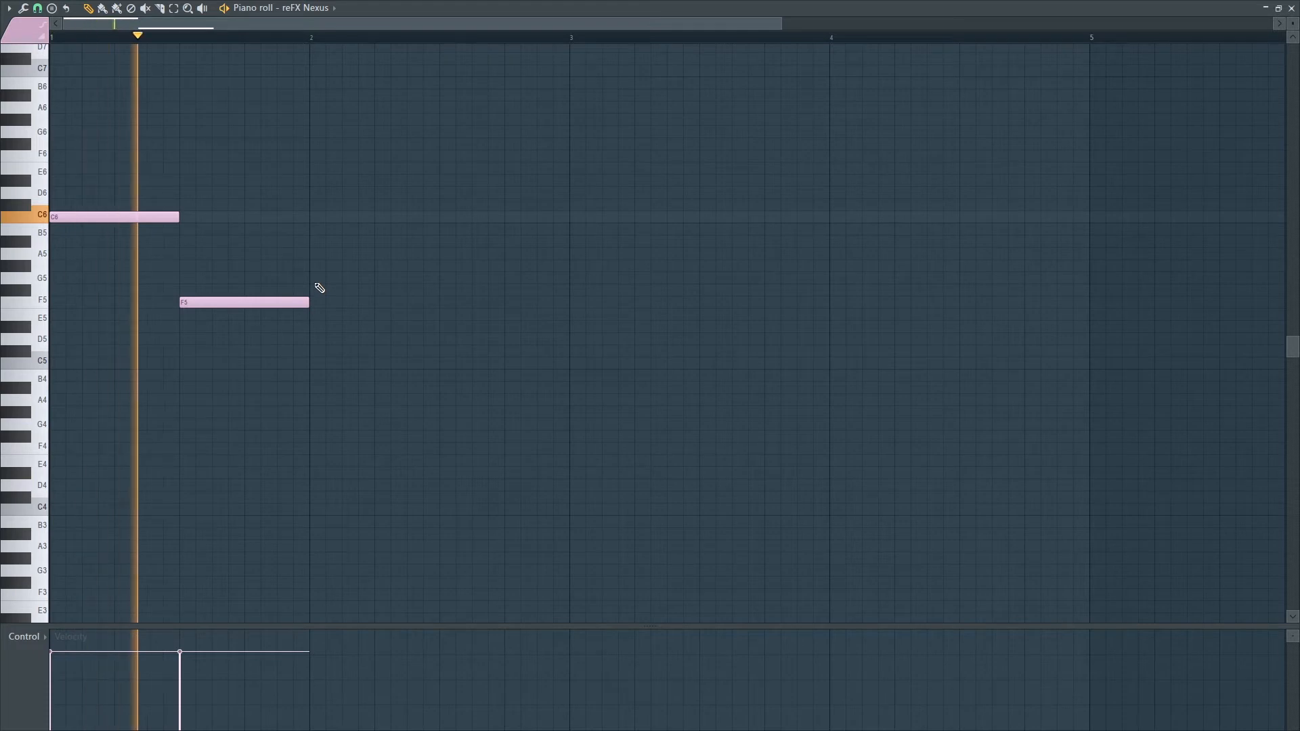
key(space)
- Add half-bar notes G5 and E5 in bar 2 of the harp melody and audition them
click(315, 278)
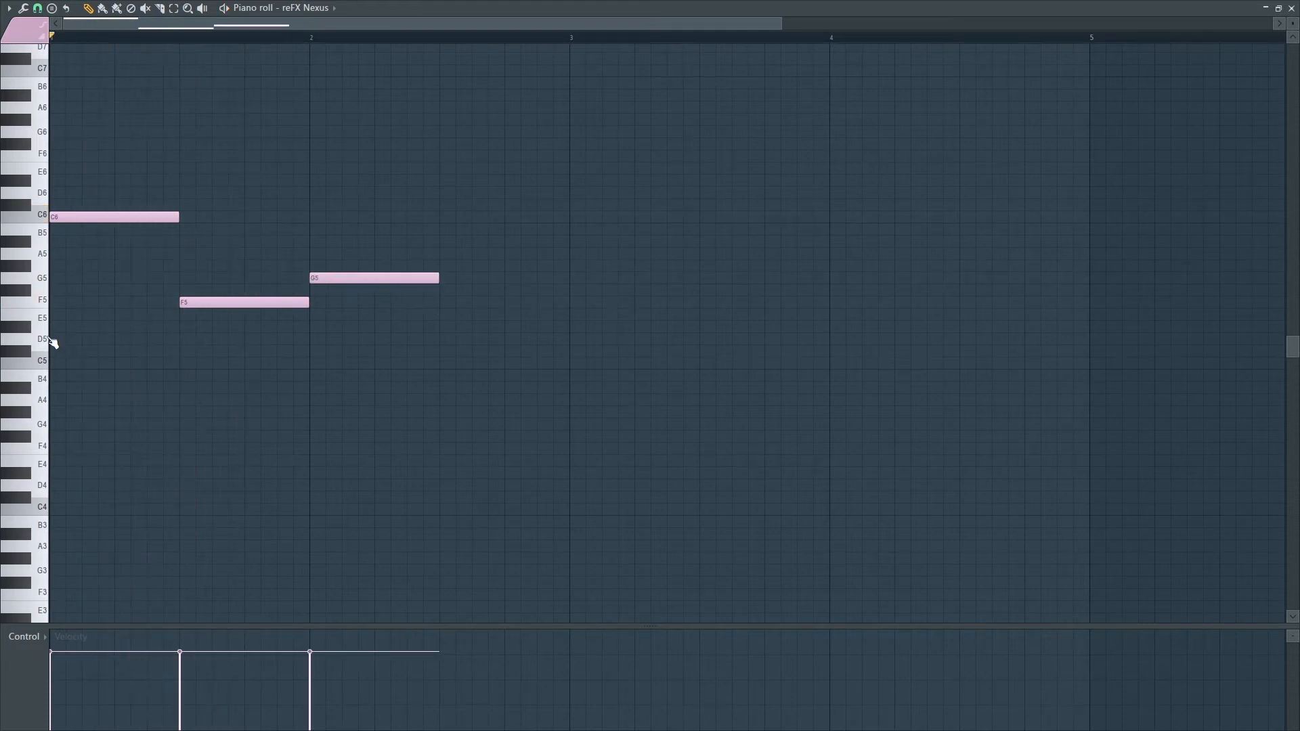
click(444, 314)
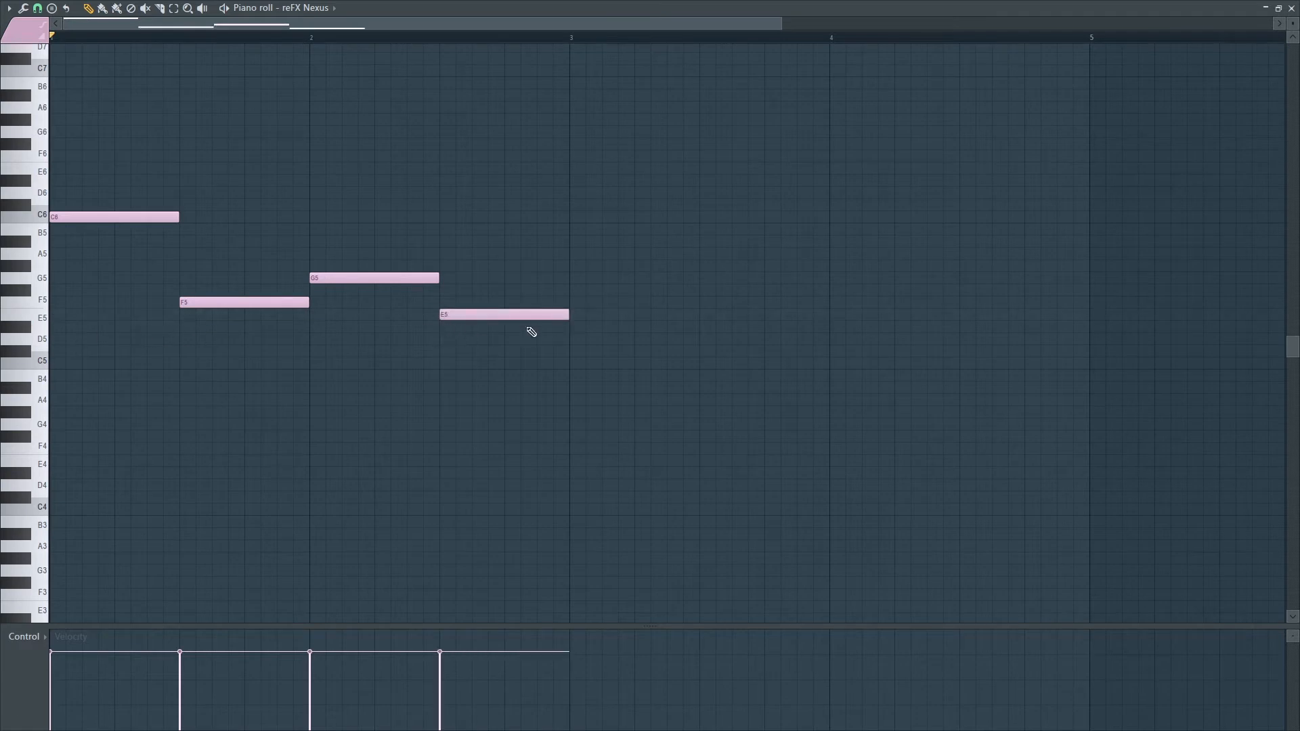
key(space)
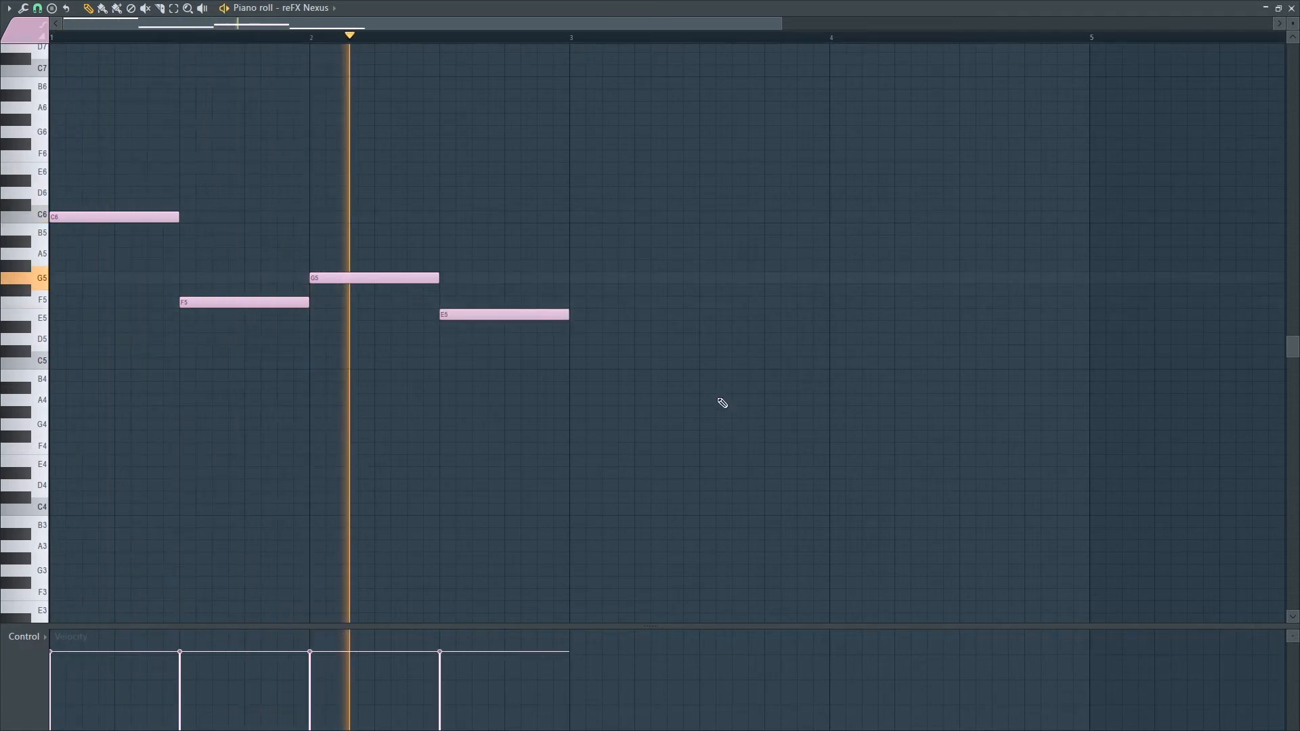
key(space)
- Add half-bar notes A4 and F5 in bar 3 of the harp melody and play it back
click(574, 400)
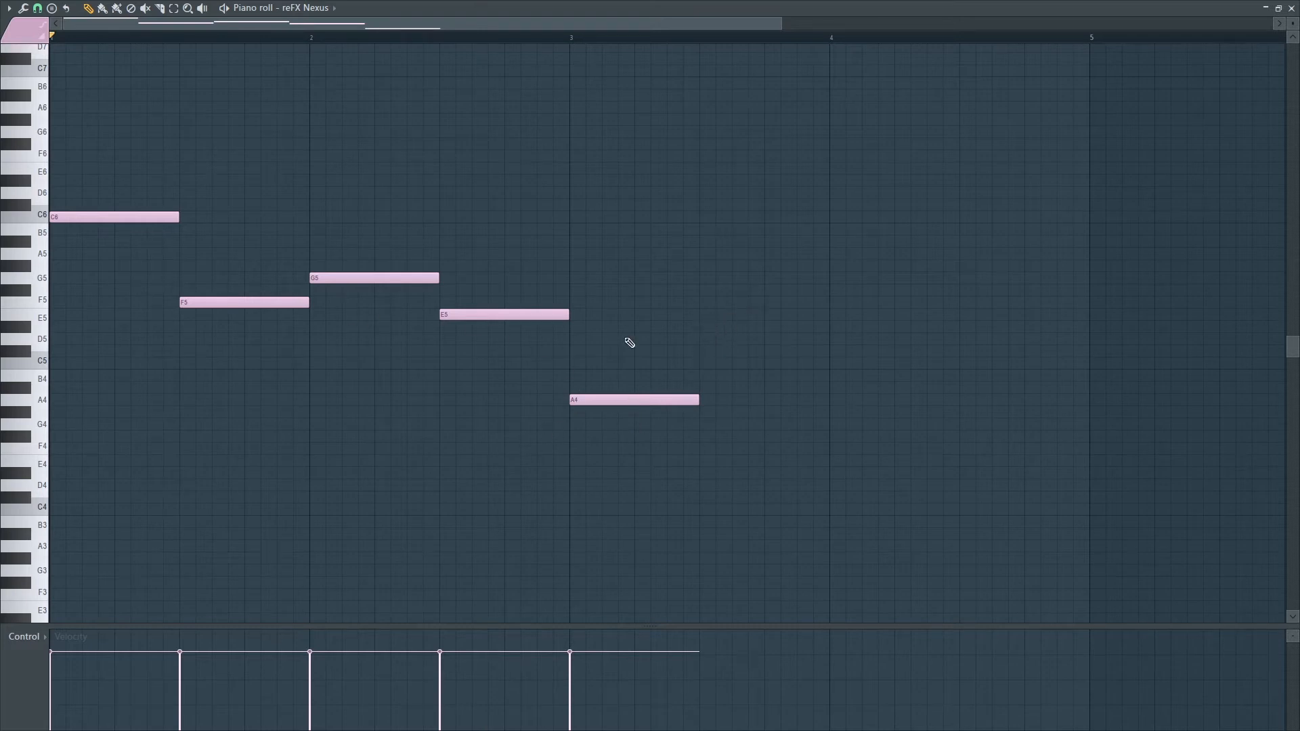
key(space)
key(space)
drag(704, 330, 721, 299)
key(space)
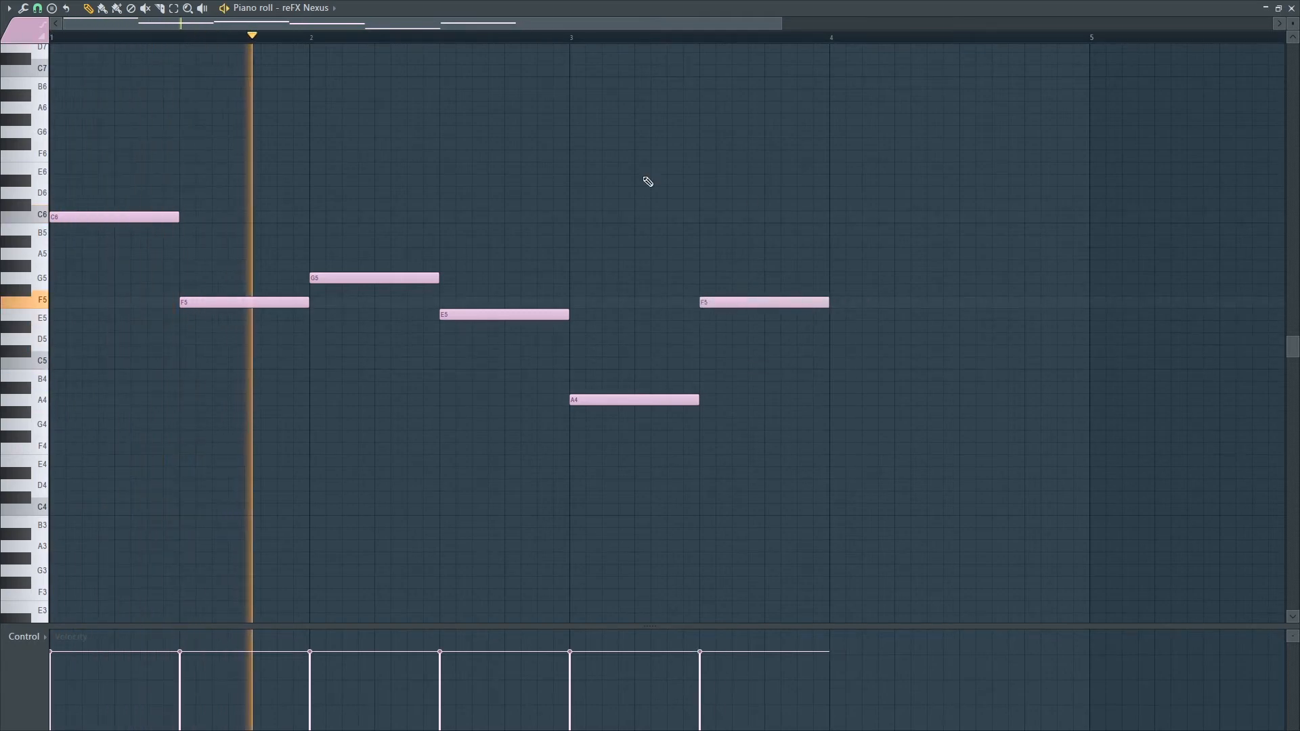
- Complete bar 4 of the harp melody with half-bar notes G5 and C5, and close the piano roll
click(838, 291)
drag(846, 285, 845, 270)
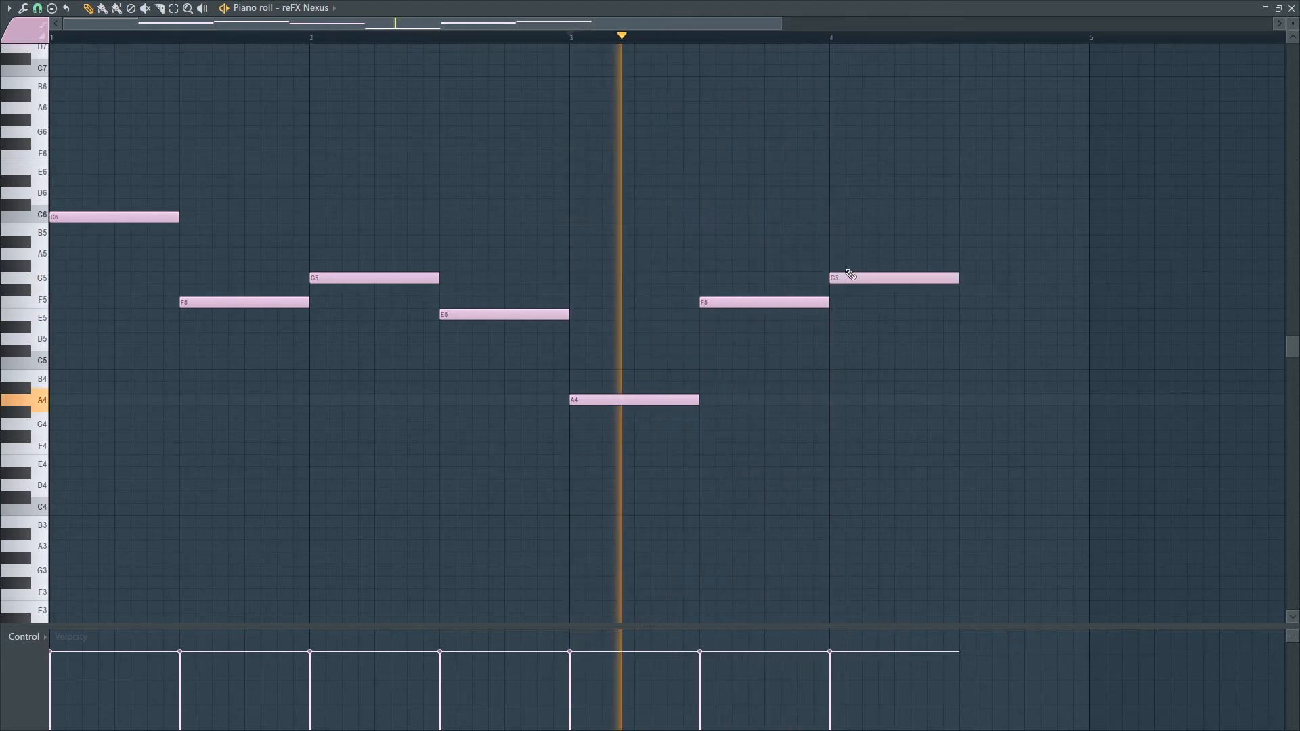
click(964, 339)
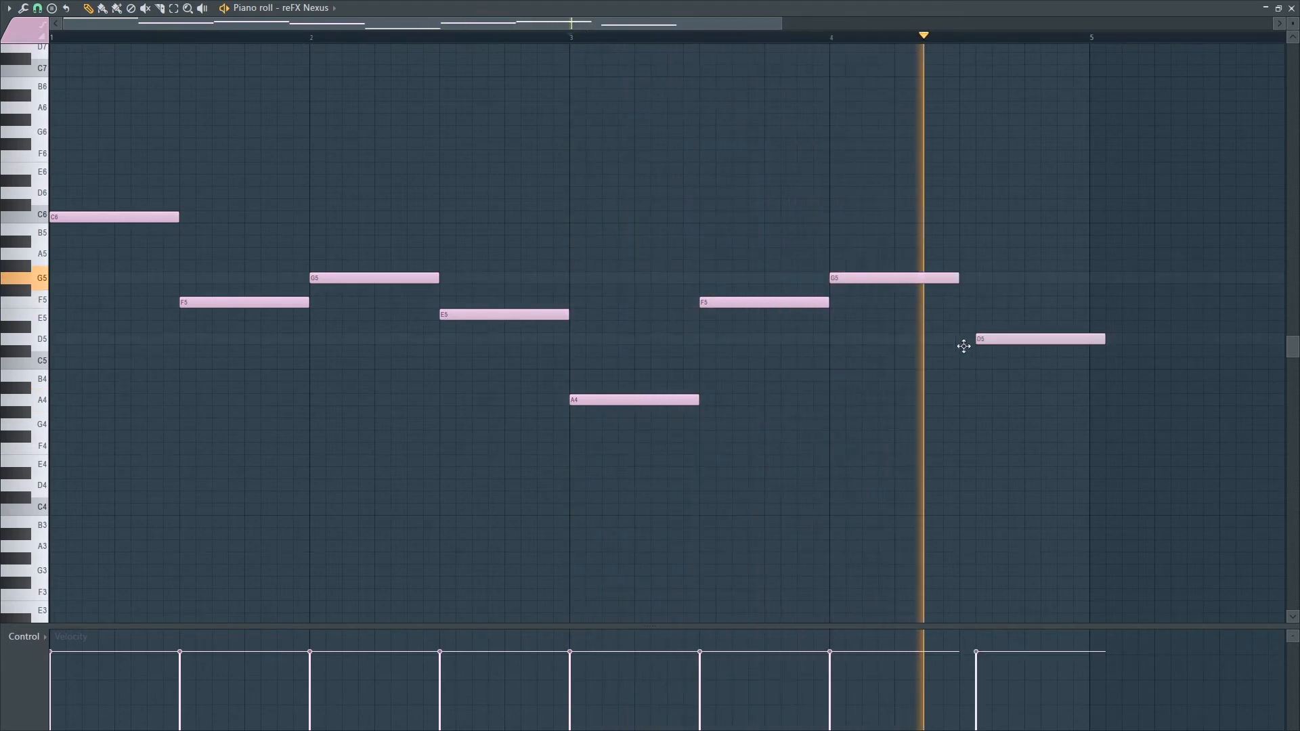
drag(999, 337, 989, 363)
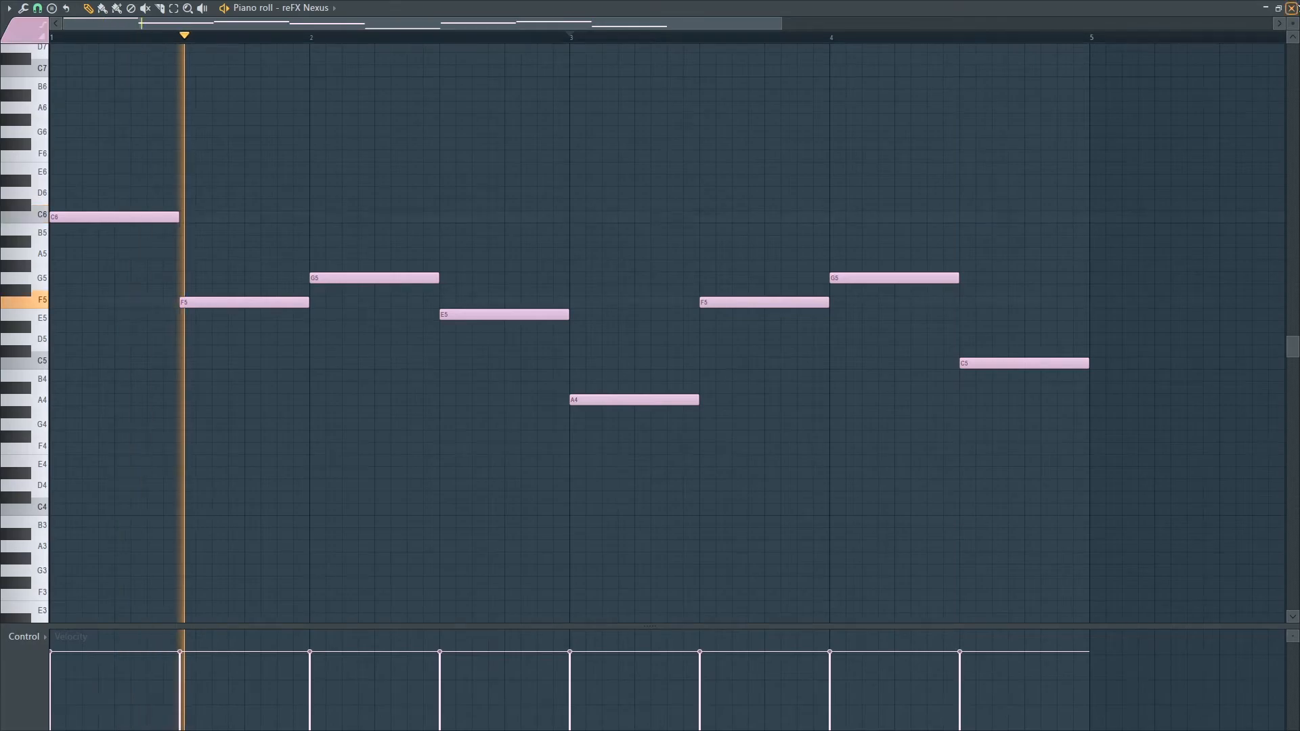
click(1291, 9)
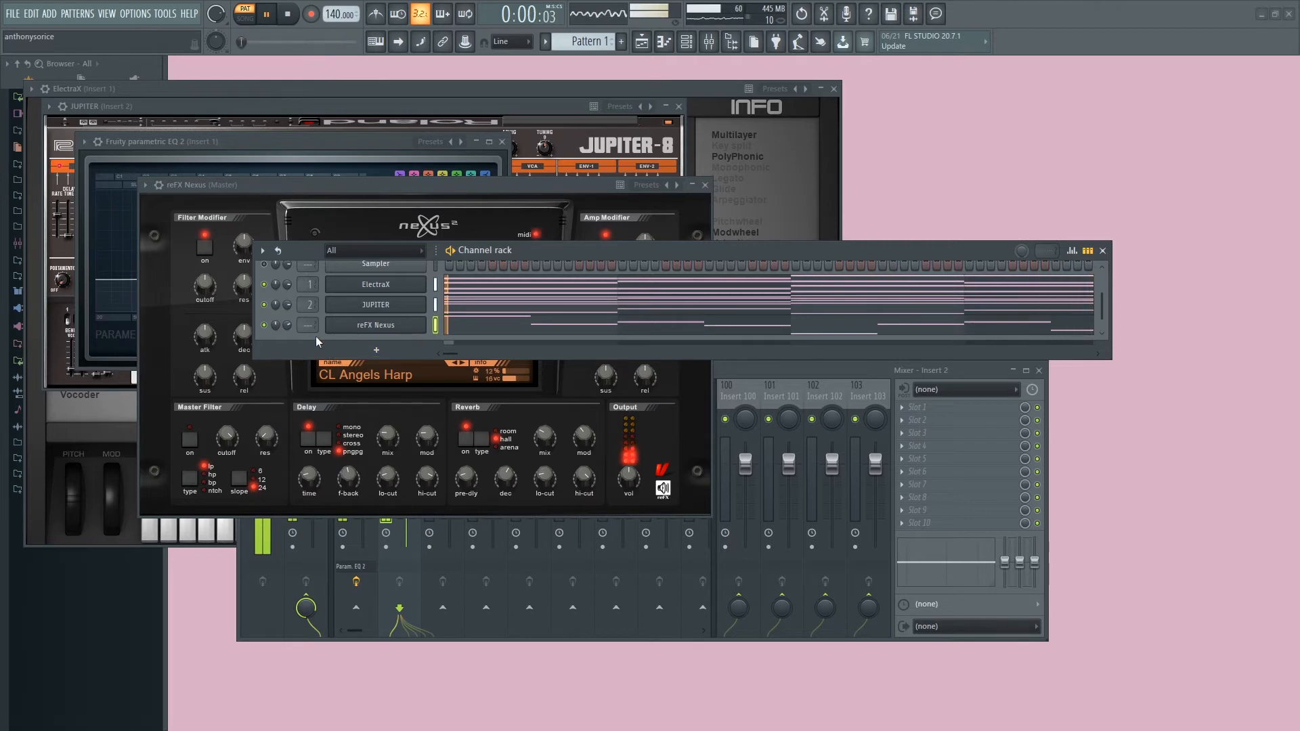
- Lower the Insert 1 volume to about -10.2 dB in the mixer and stop playback
click(856, 371)
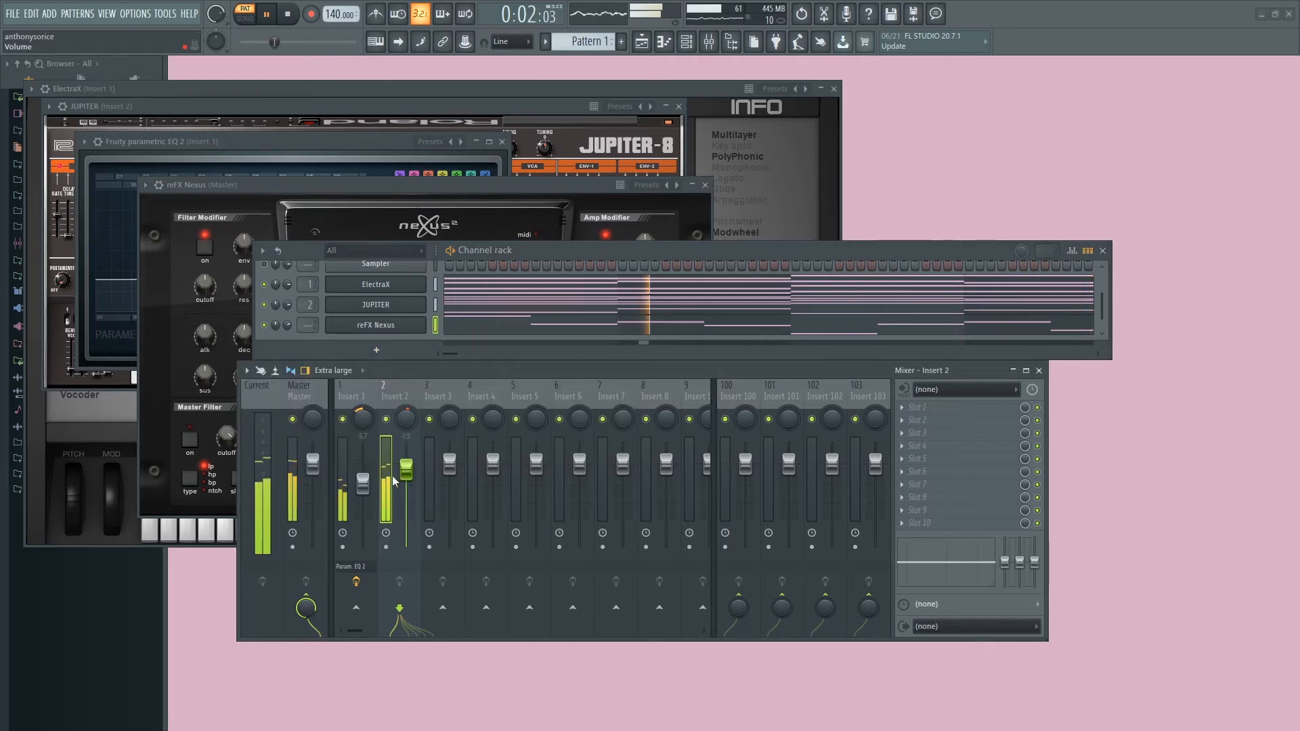
drag(363, 483, 363, 499)
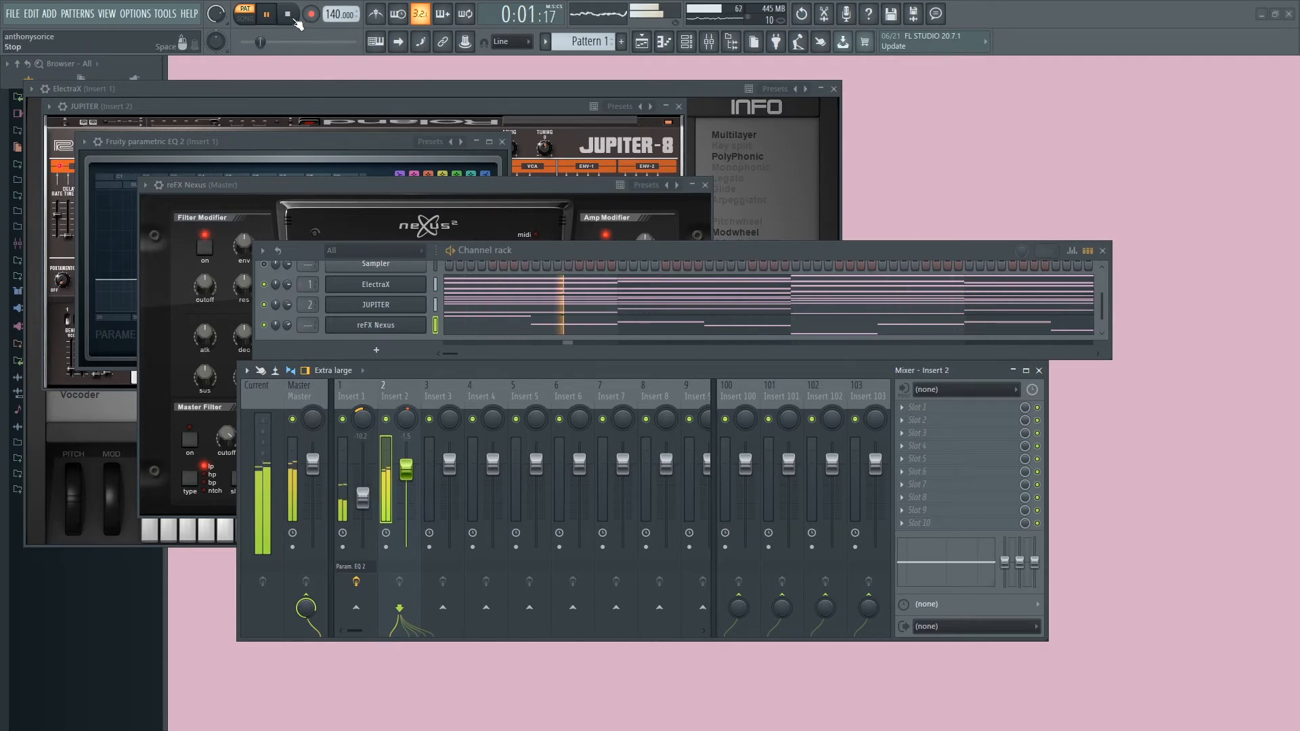
key(space)
- Close the ElectraX, Parametric EQ 2, Nexus and JUPITER windows and move the channel rack up clear of the mixer
click(833, 89)
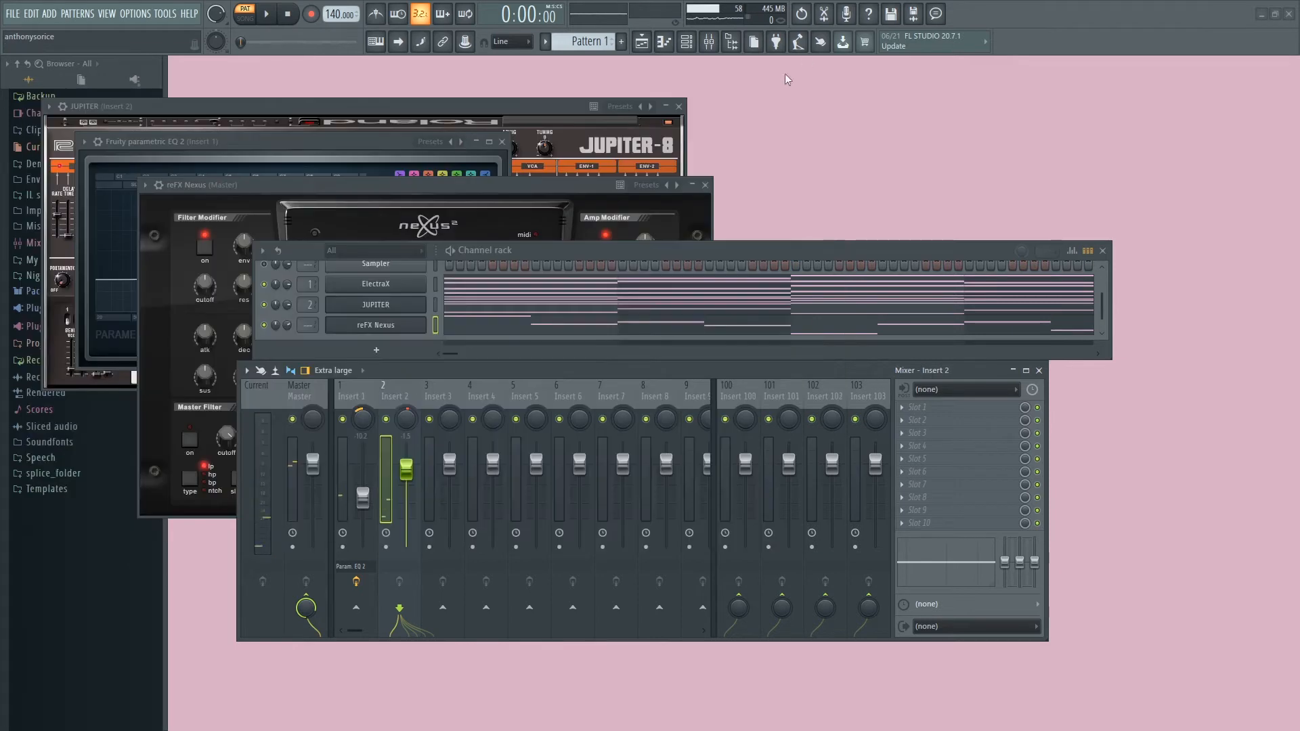
click(502, 142)
click(704, 185)
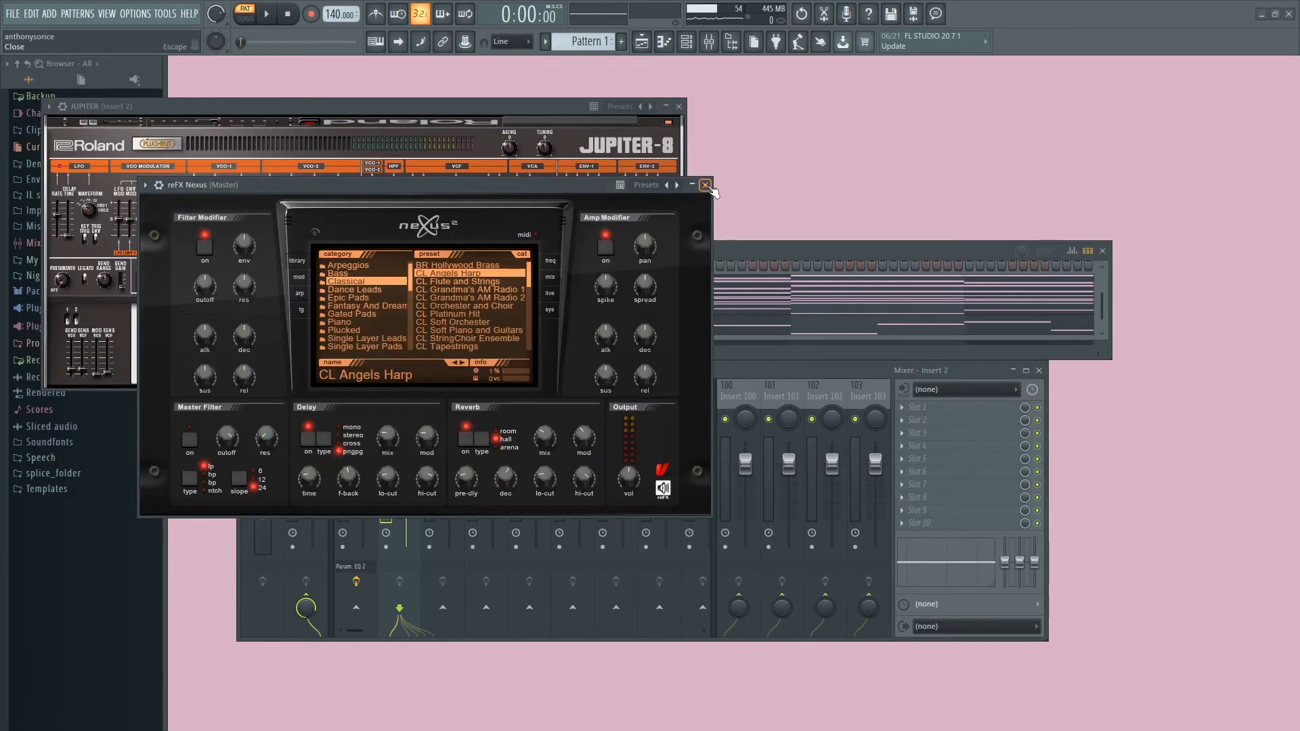
click(705, 184)
click(679, 107)
click(679, 106)
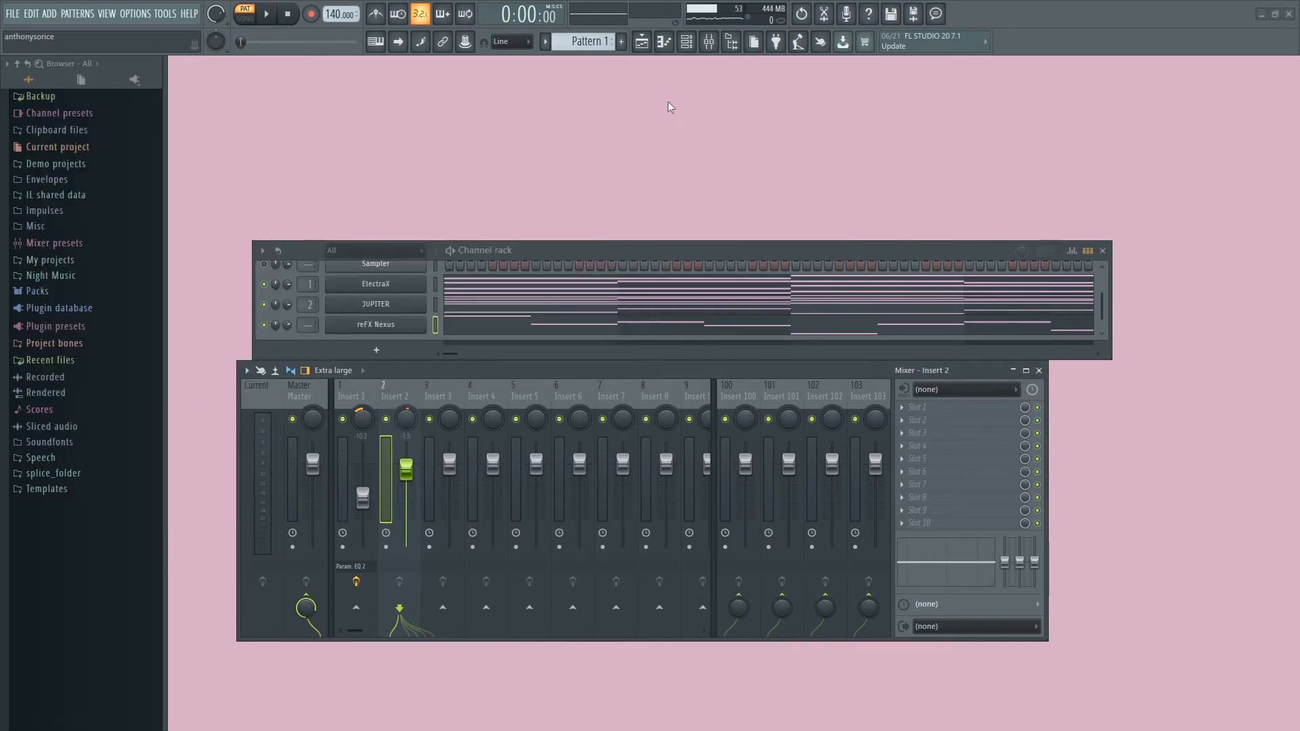
drag(814, 250, 819, 201)
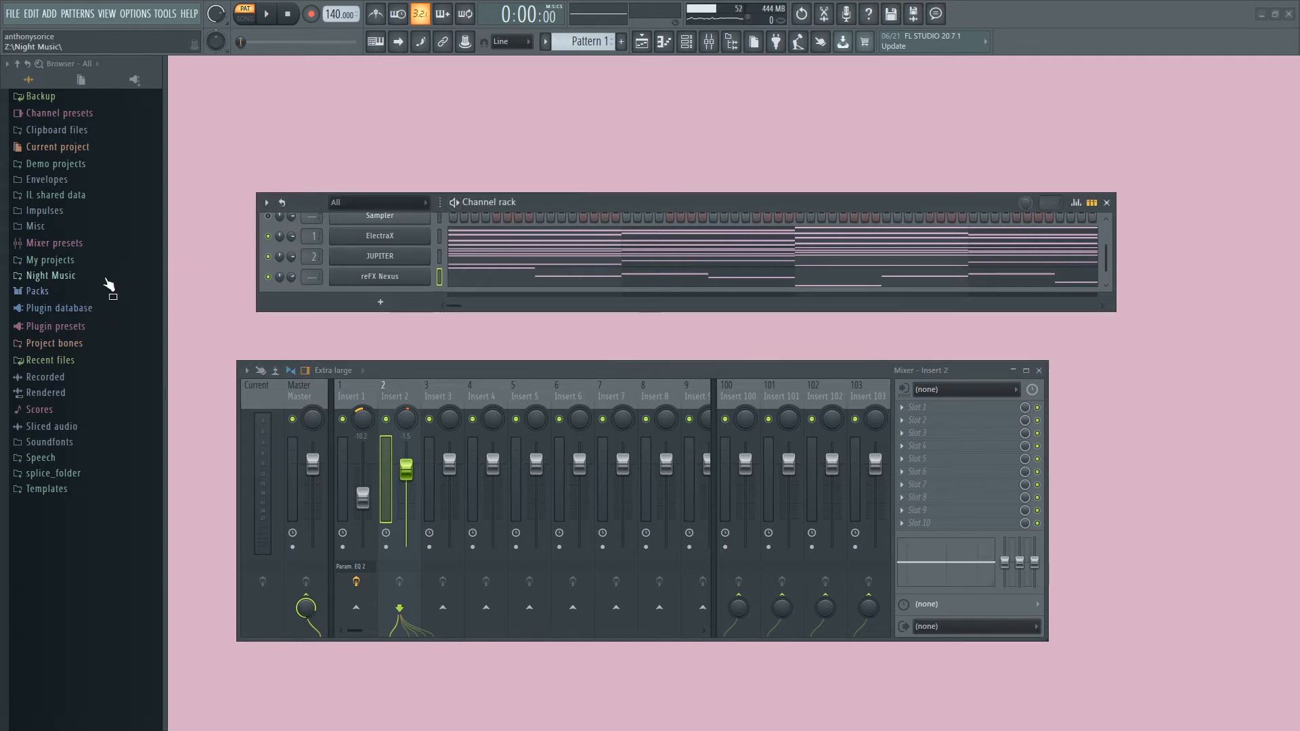
- Open the percs folder inside Night Music's 808 folder in the sample browser
click(63, 293)
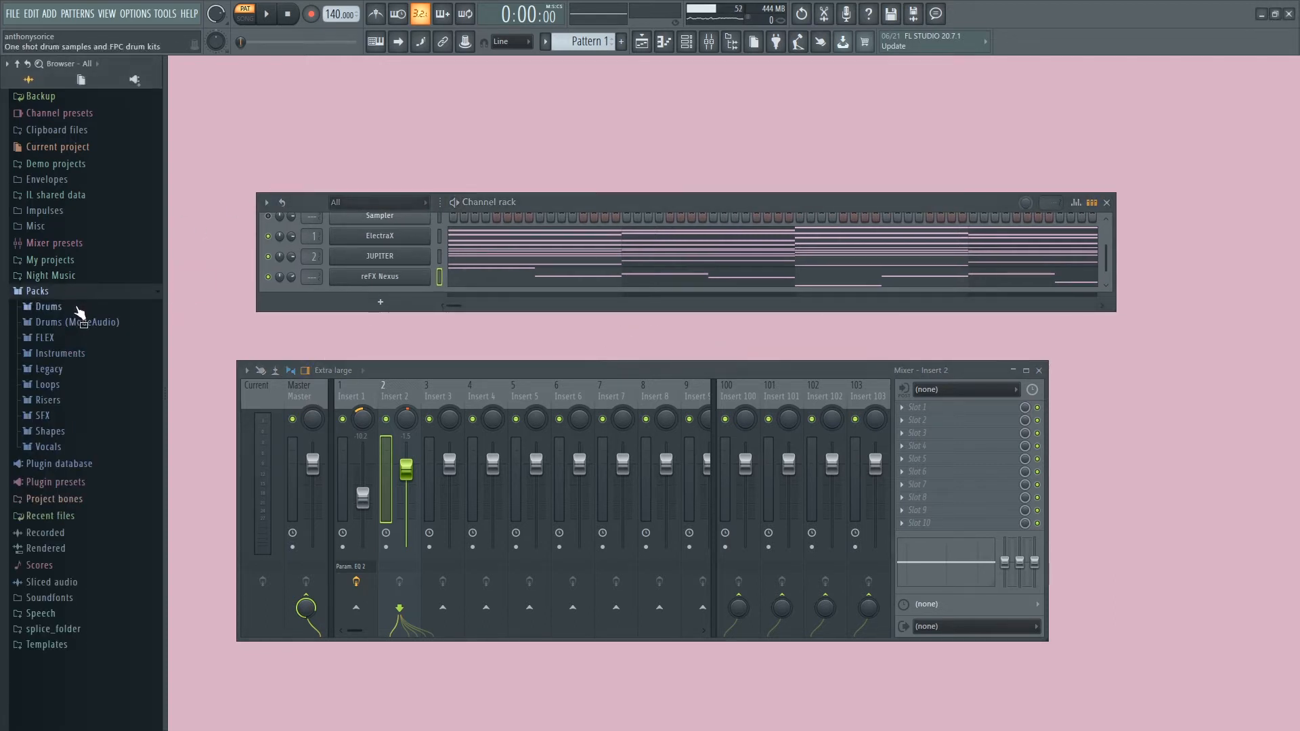
click(62, 291)
click(57, 278)
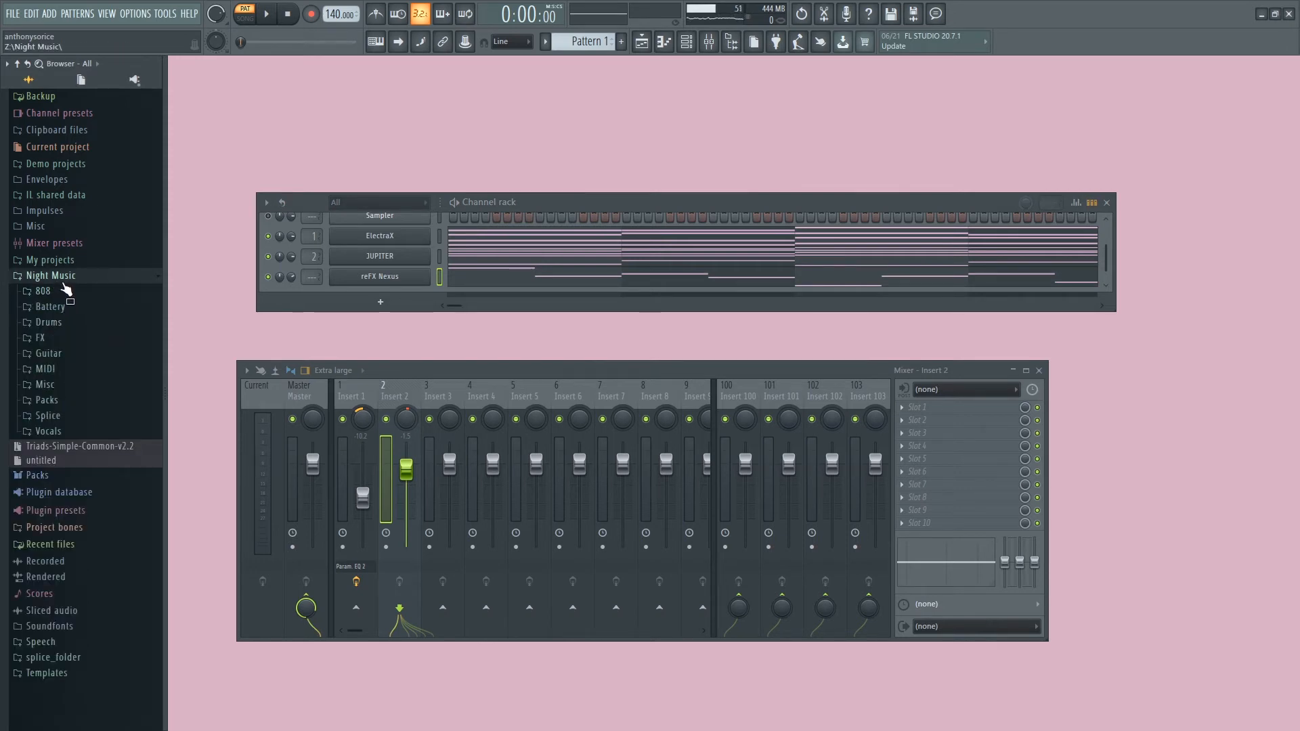
click(43, 291)
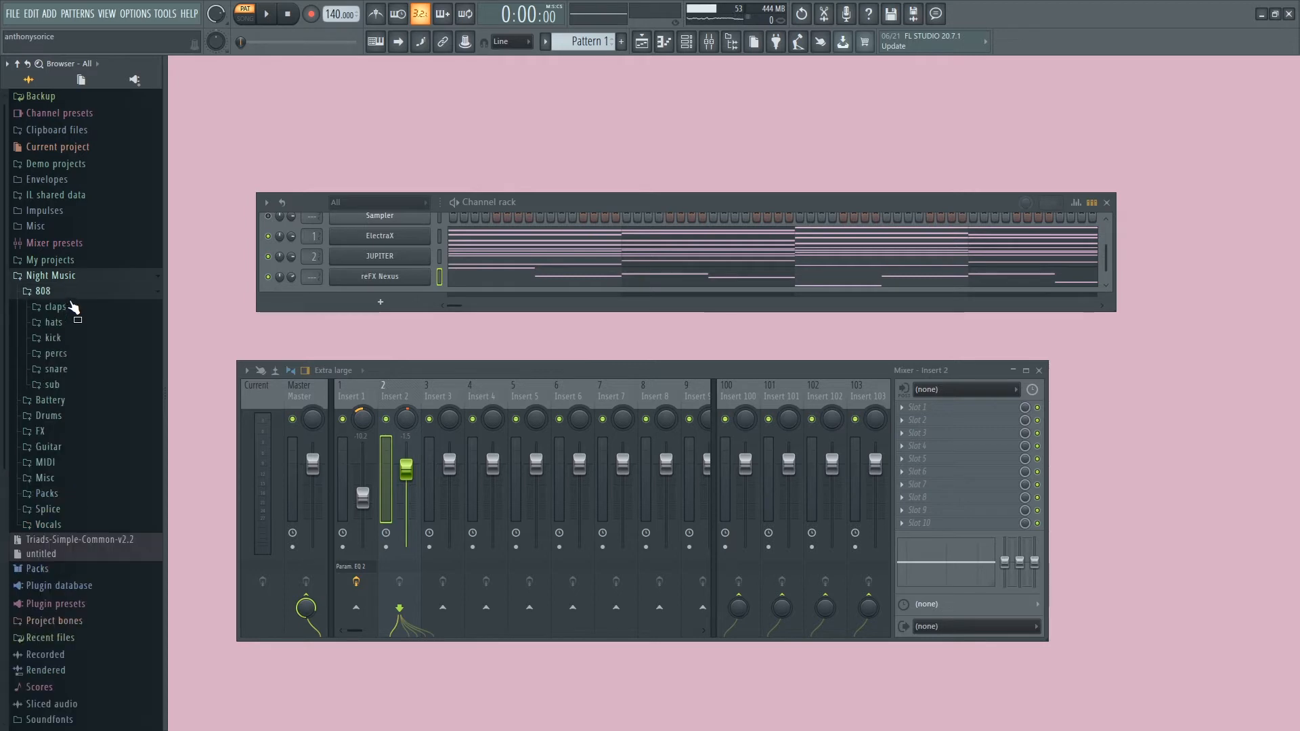
click(75, 349)
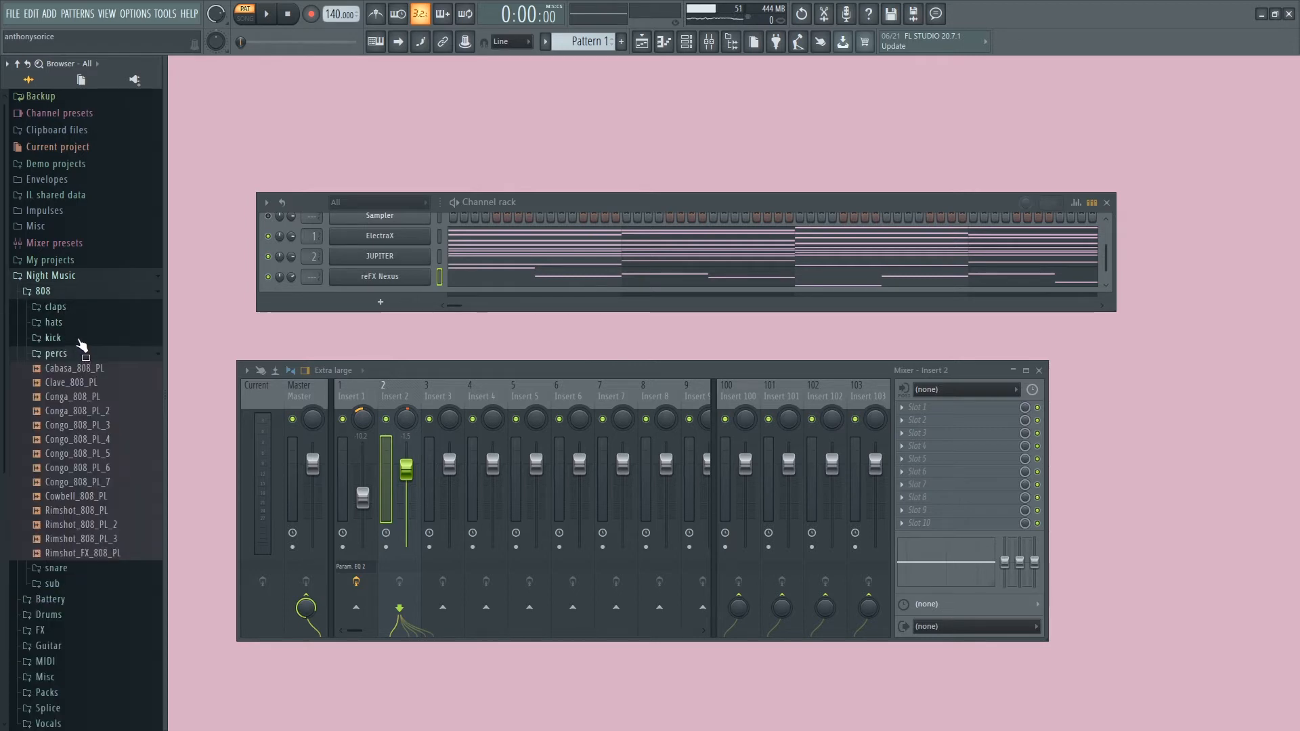
- Audition samples in the 808 kick folder, add Kick 808 13 as a new channel and move the channel rack clear of the mixer
click(79, 340)
click(87, 253)
click(88, 296)
click(95, 400)
click(94, 357)
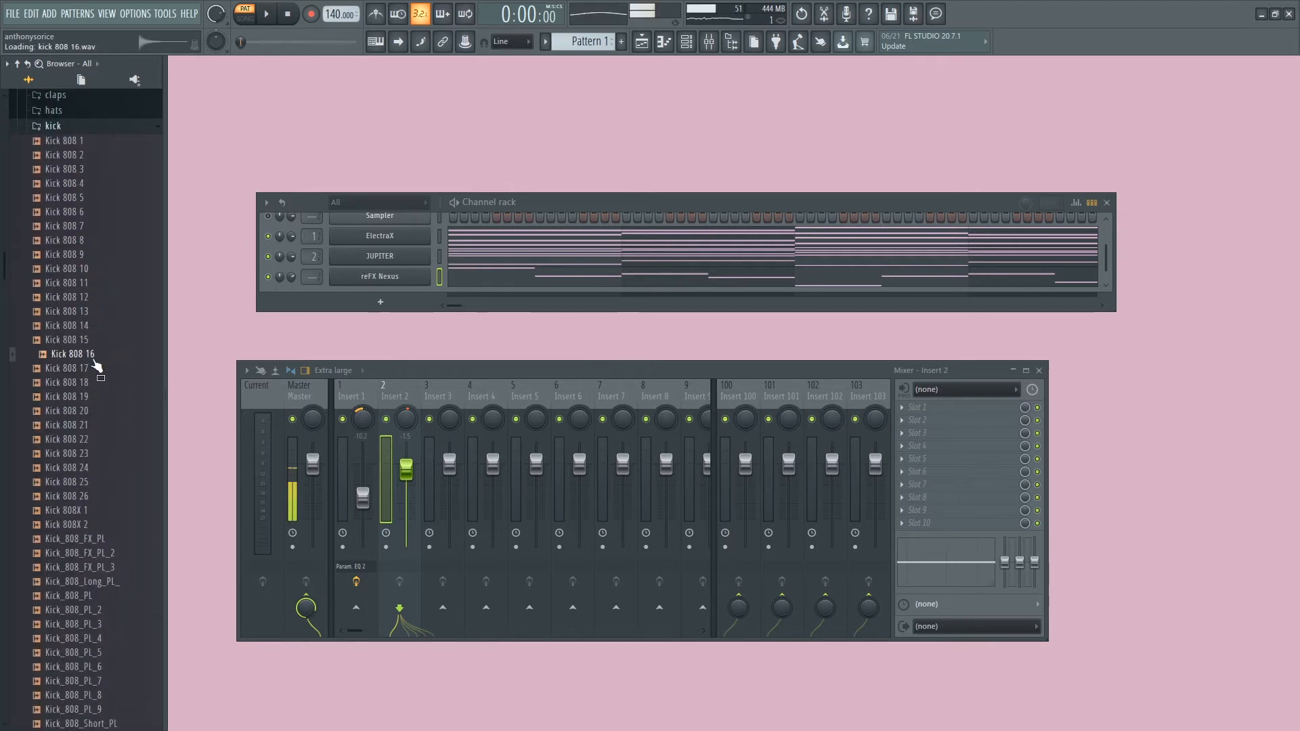
click(87, 314)
drag(89, 319, 394, 297)
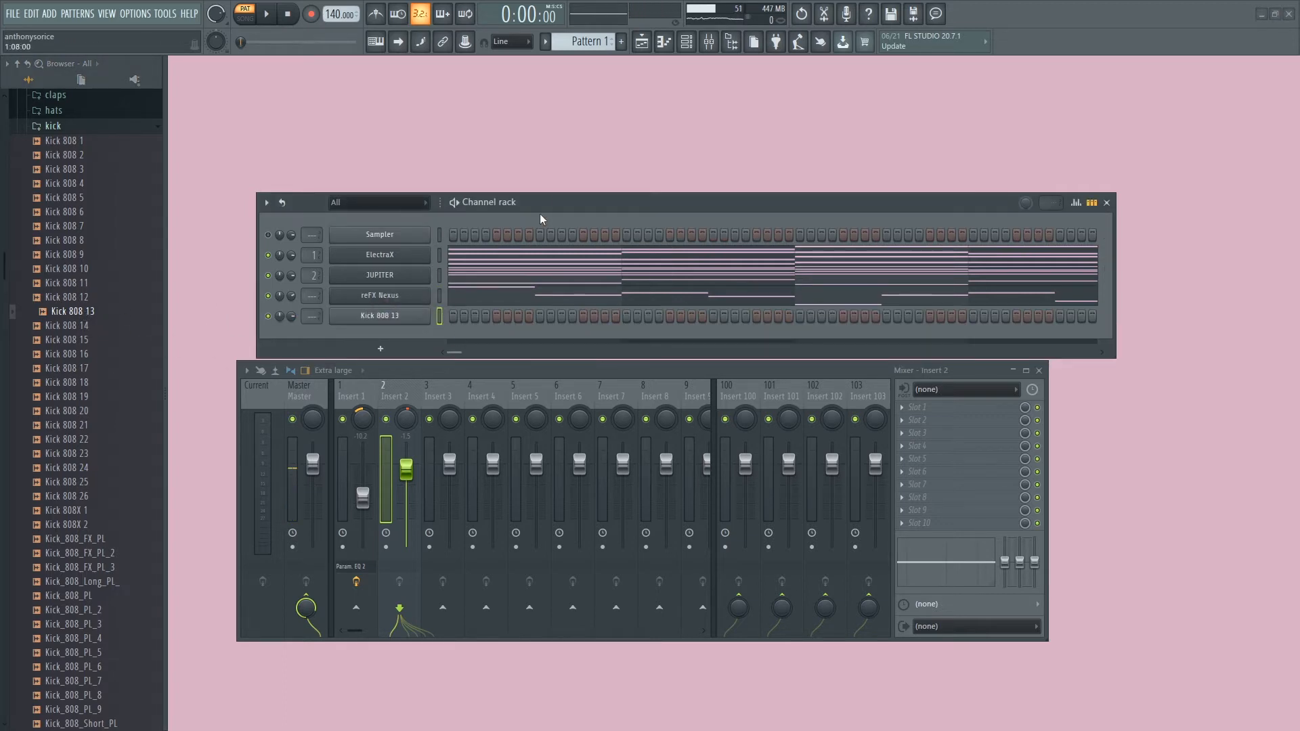
drag(541, 218, 498, 160)
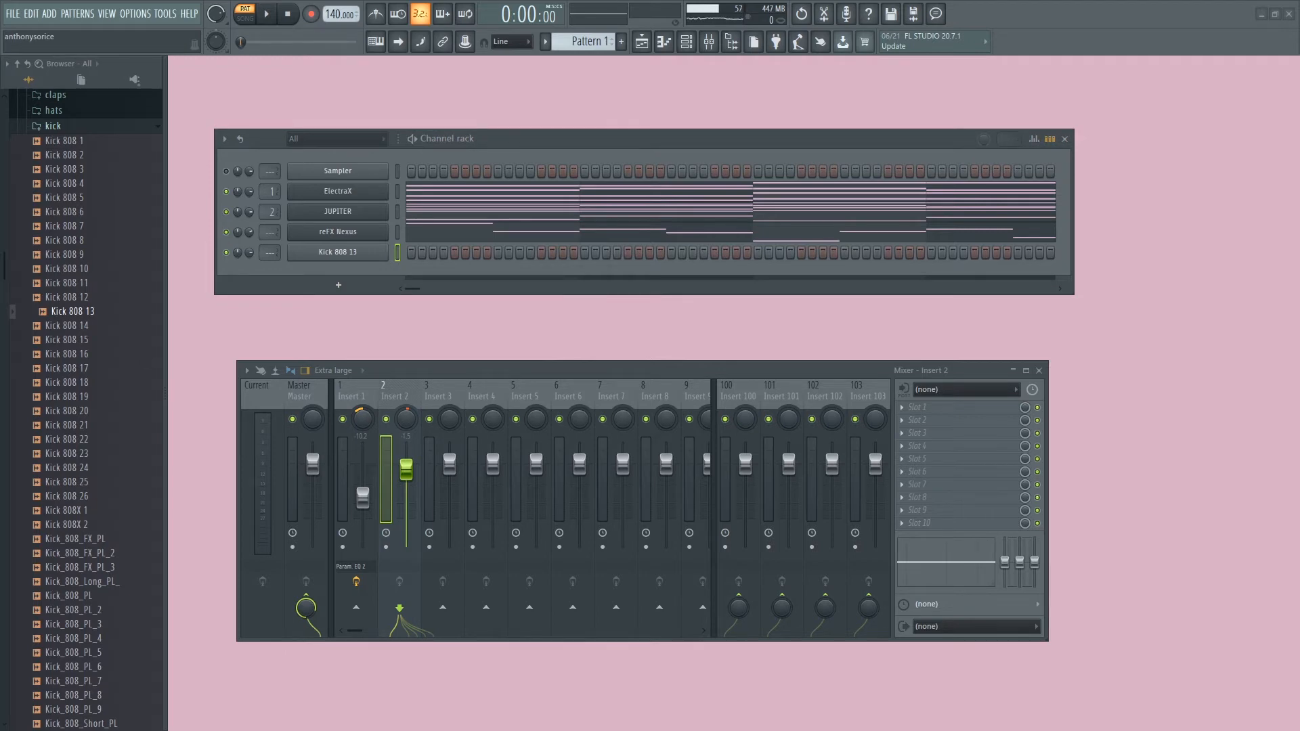
- Place kick hits on steps 1 and 13 of the first bar, checking the placement during playback
click(411, 252)
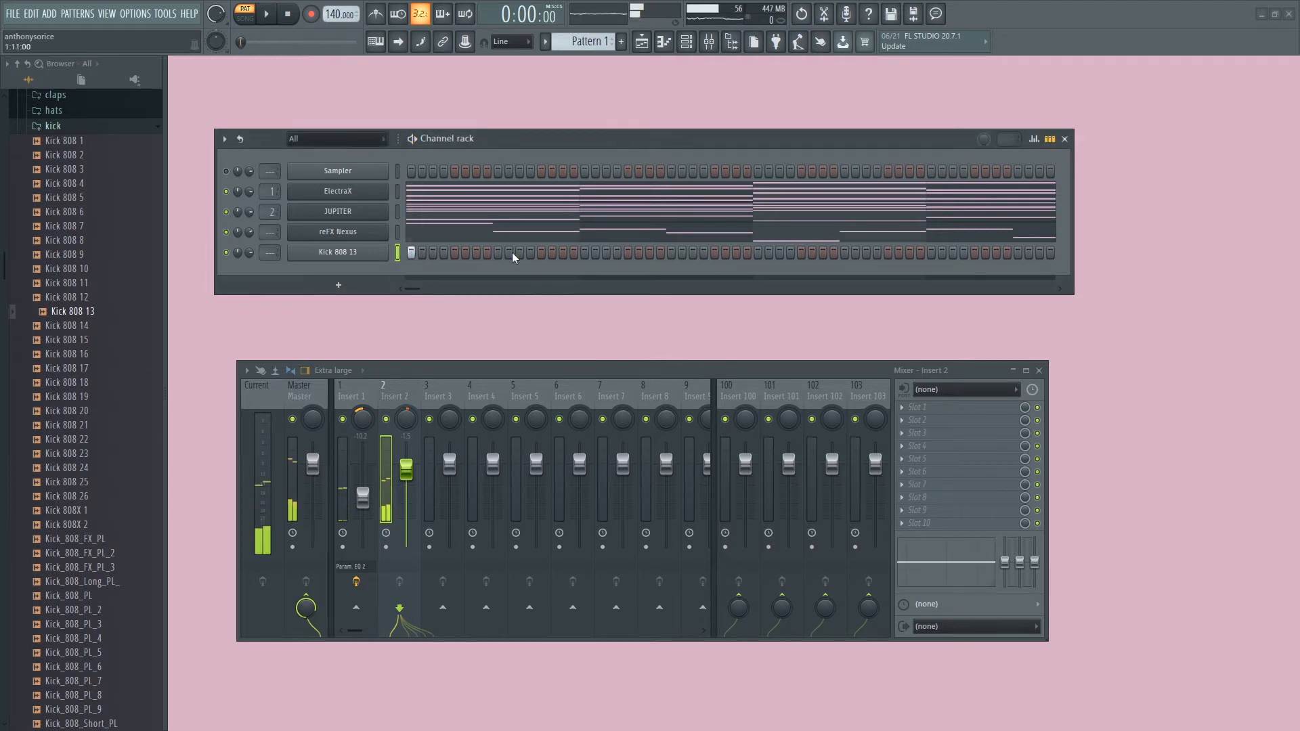
click(509, 252)
key(space)
key(space)
right_click(510, 253)
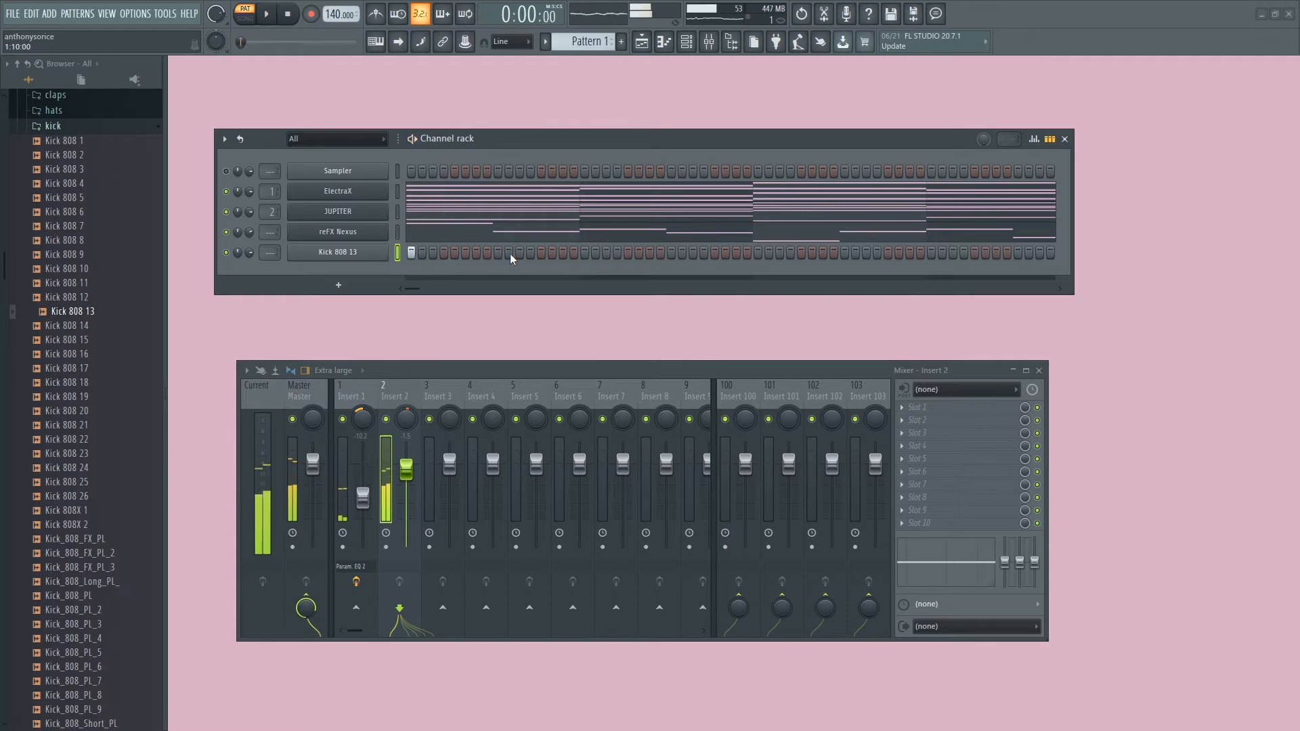
key(space)
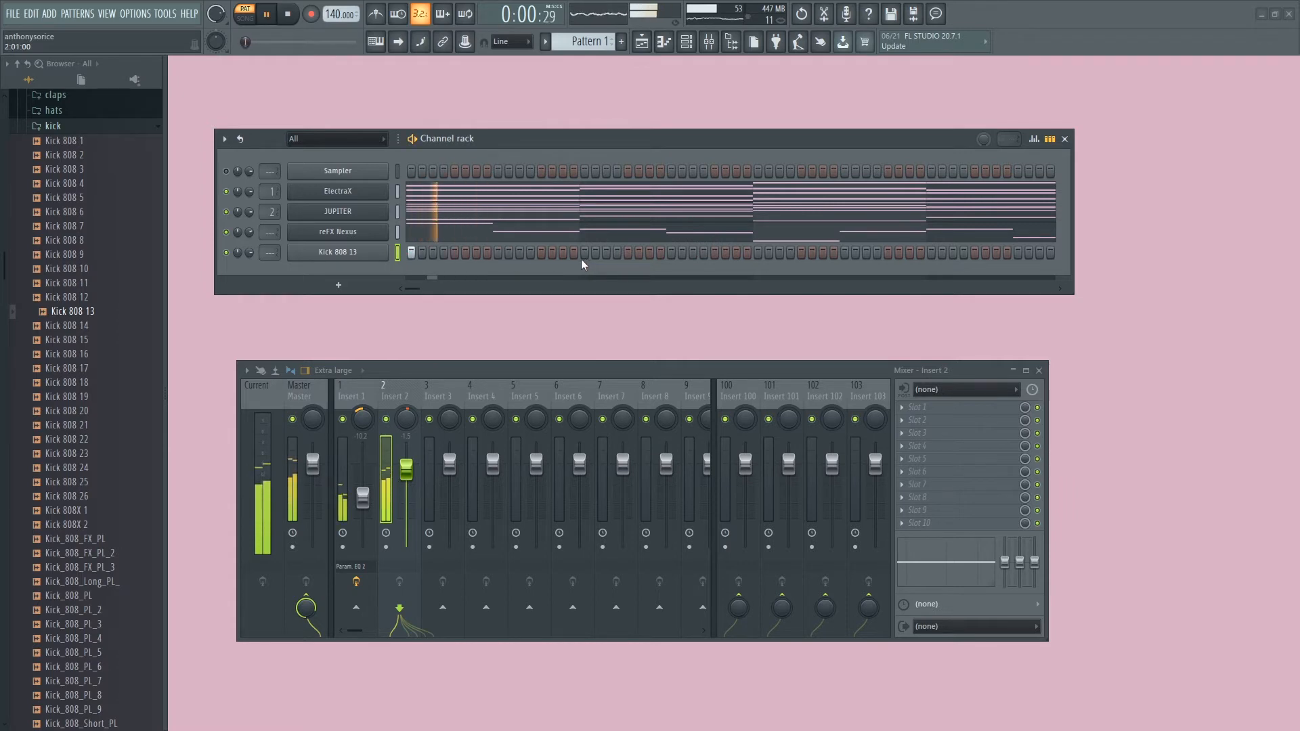
click(541, 253)
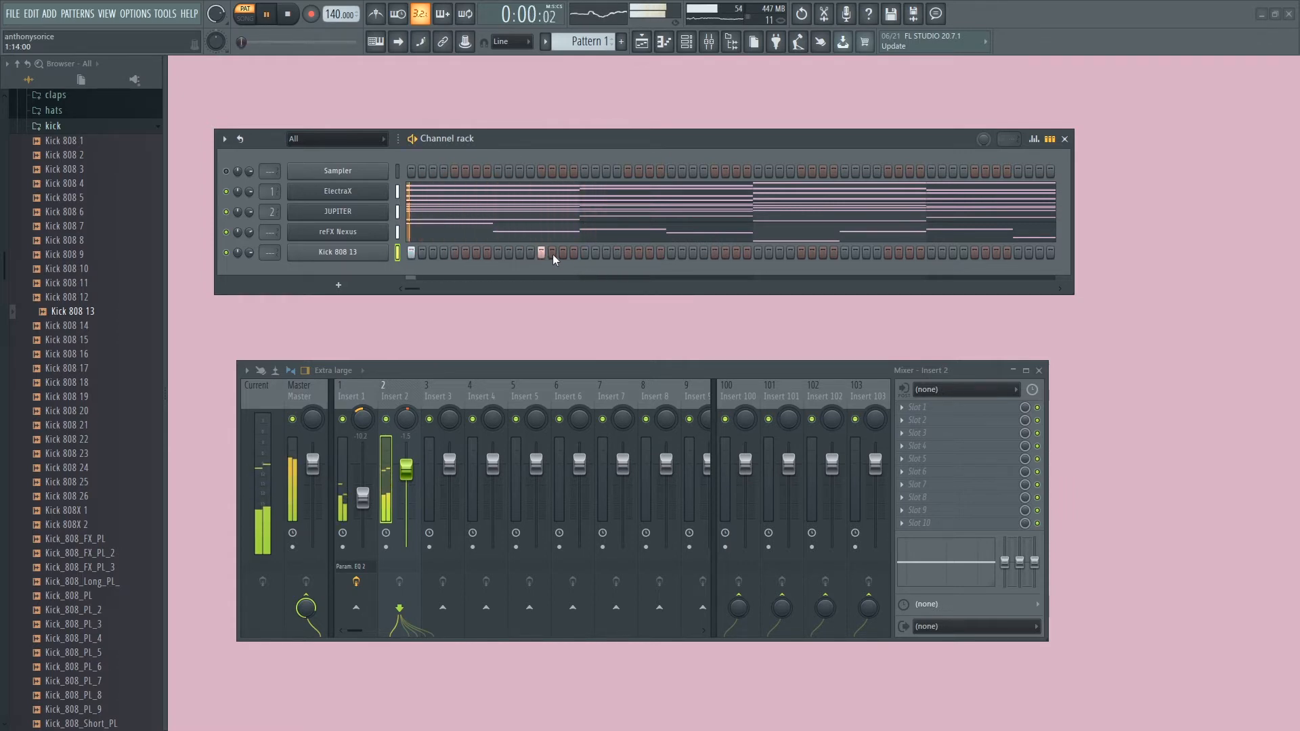
key(space)
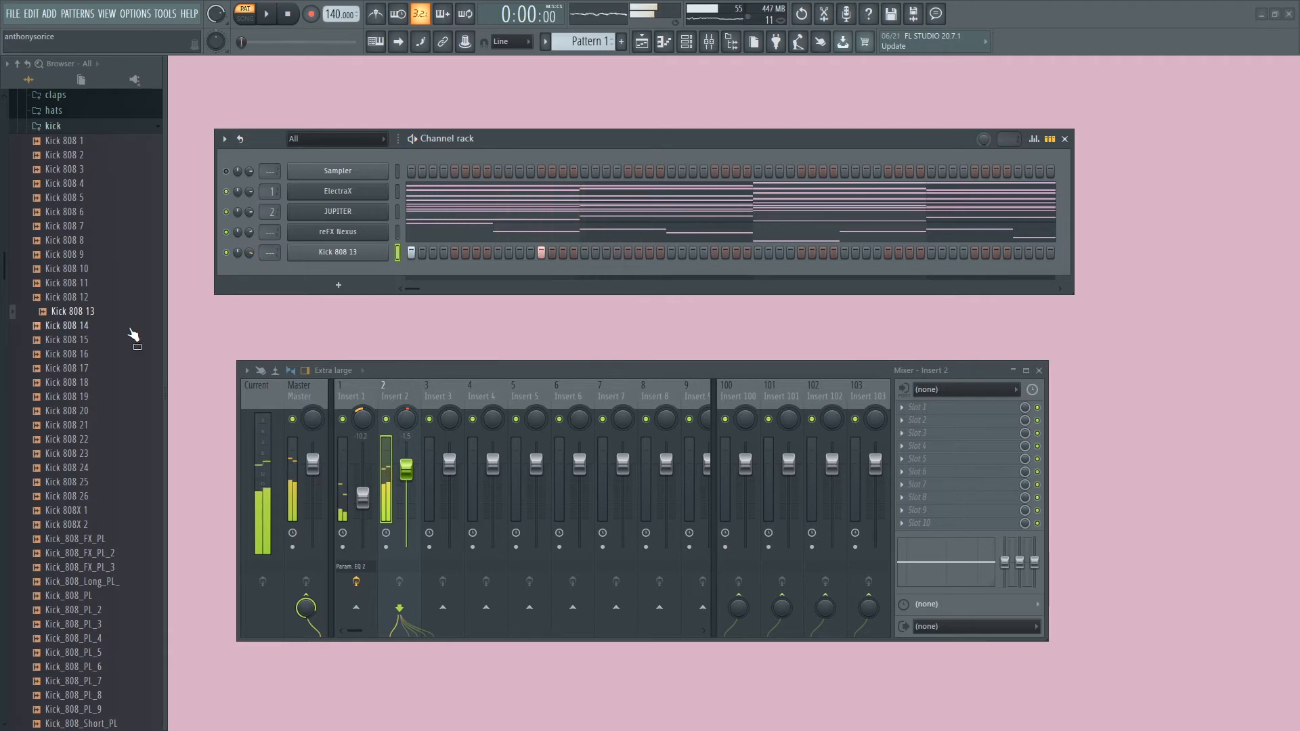
- Replace the kick channel's sample with Kick 808 14 and play the pattern
click(119, 326)
drag(119, 330, 318, 257)
key(space)
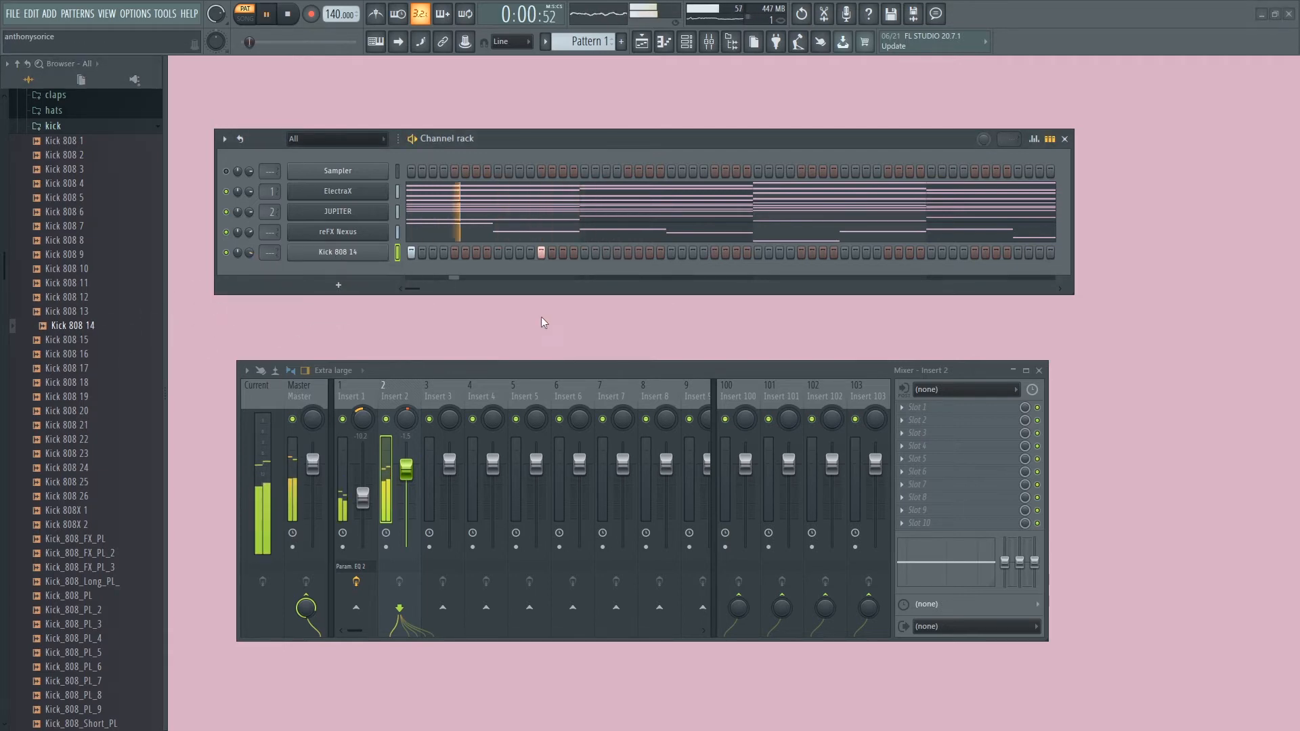
- Duplicate the kick's first-bar notes into bars 2 to 4 in its piano roll, and close the piano roll
right_click(325, 252)
click(339, 260)
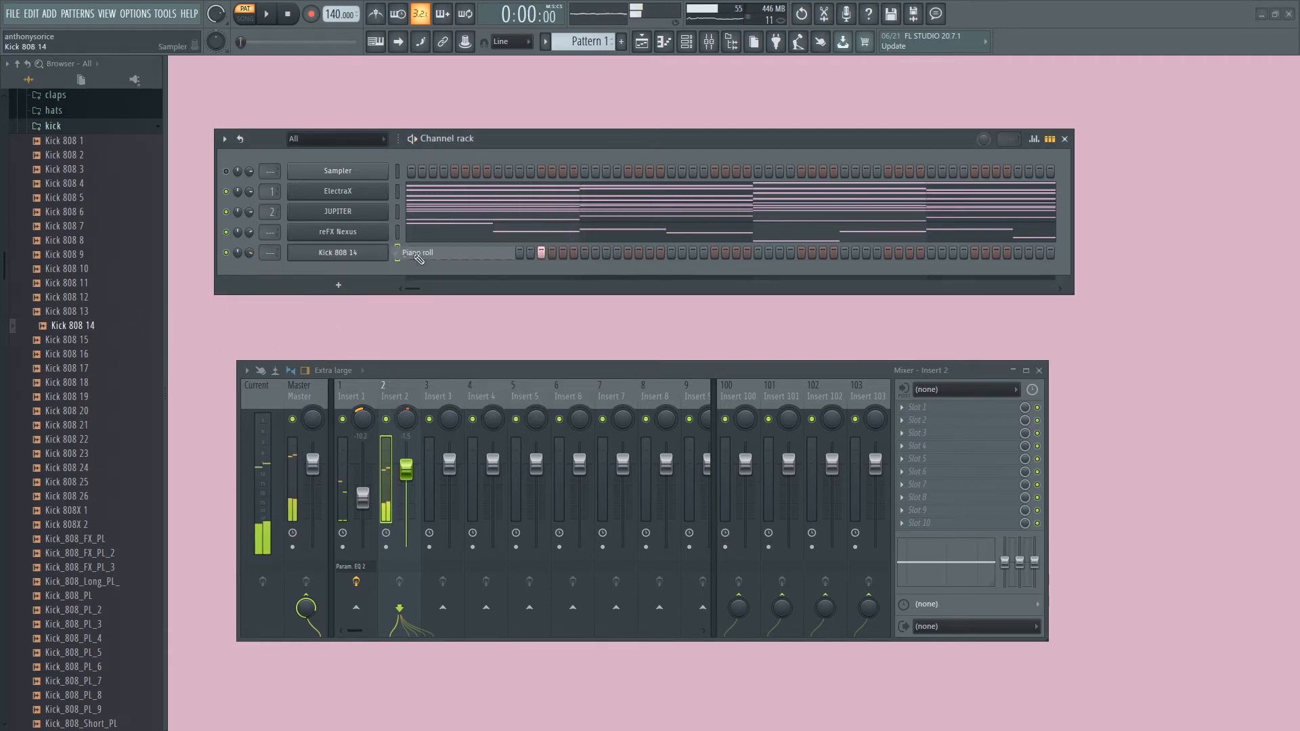
drag(311, 41, 51, 38)
key(ctrl+b)
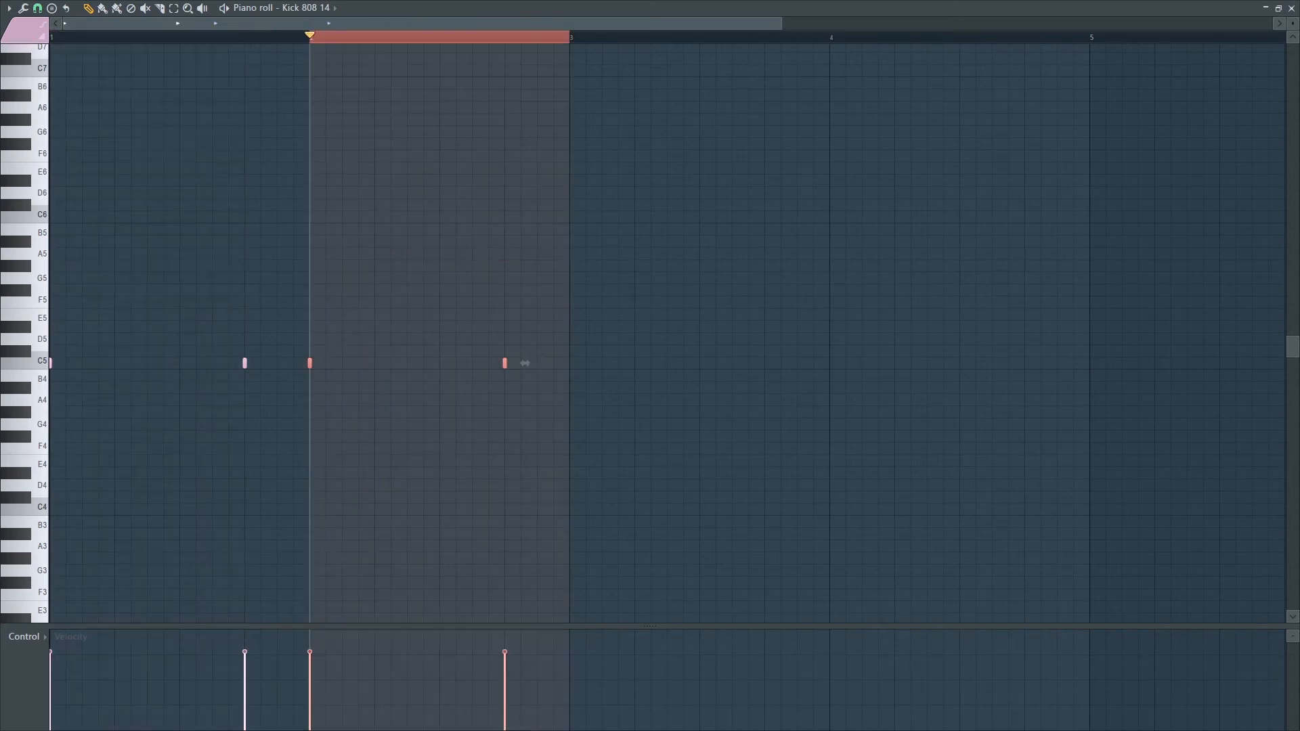
key(ctrl+b)
key(ctrl+b)
click(1291, 8)
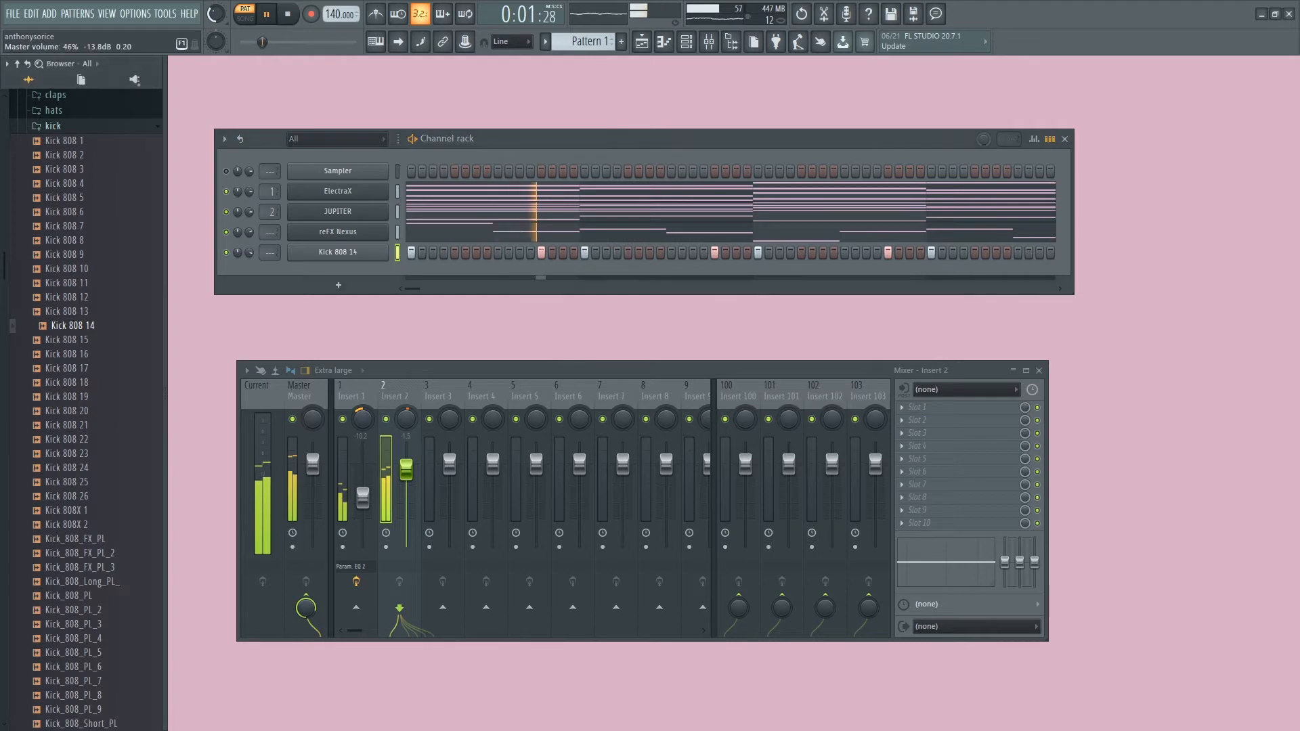
- Collapse the 808 kick and percs folders and open the Combo folder in Battery's Drums folder
click(95, 126)
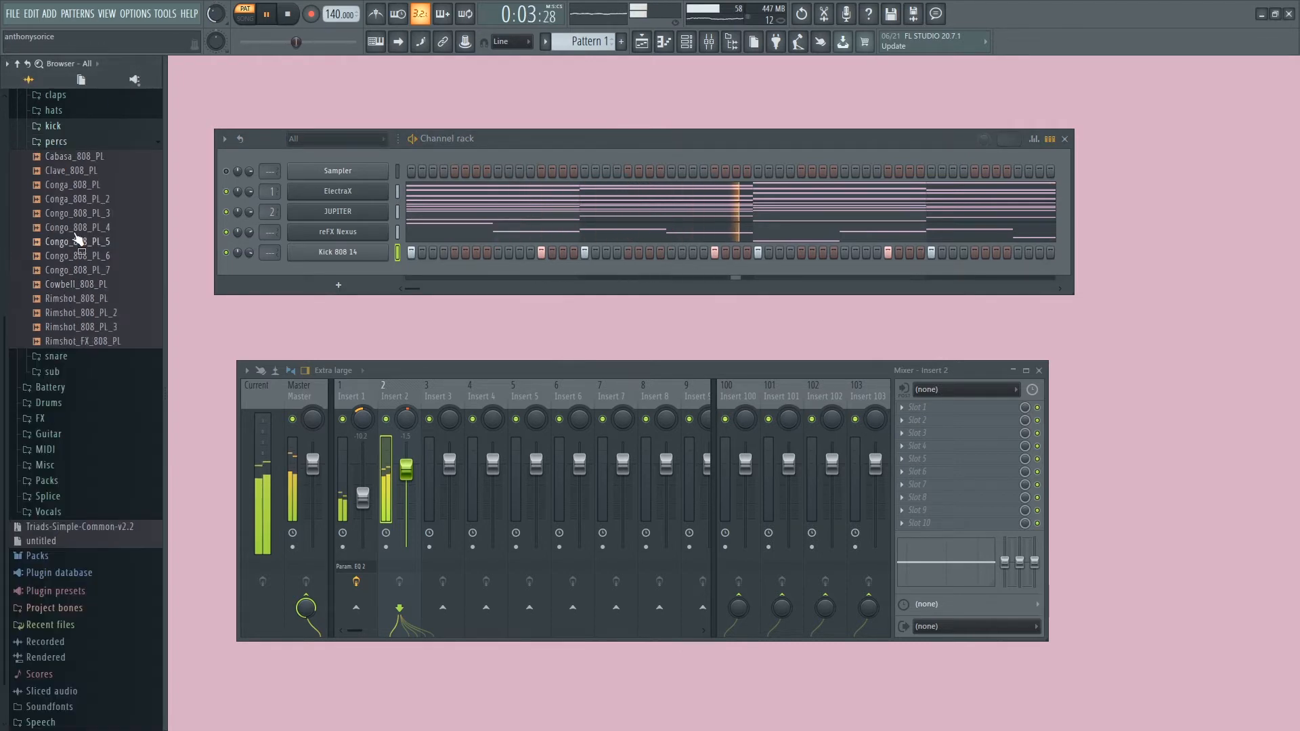
click(57, 142)
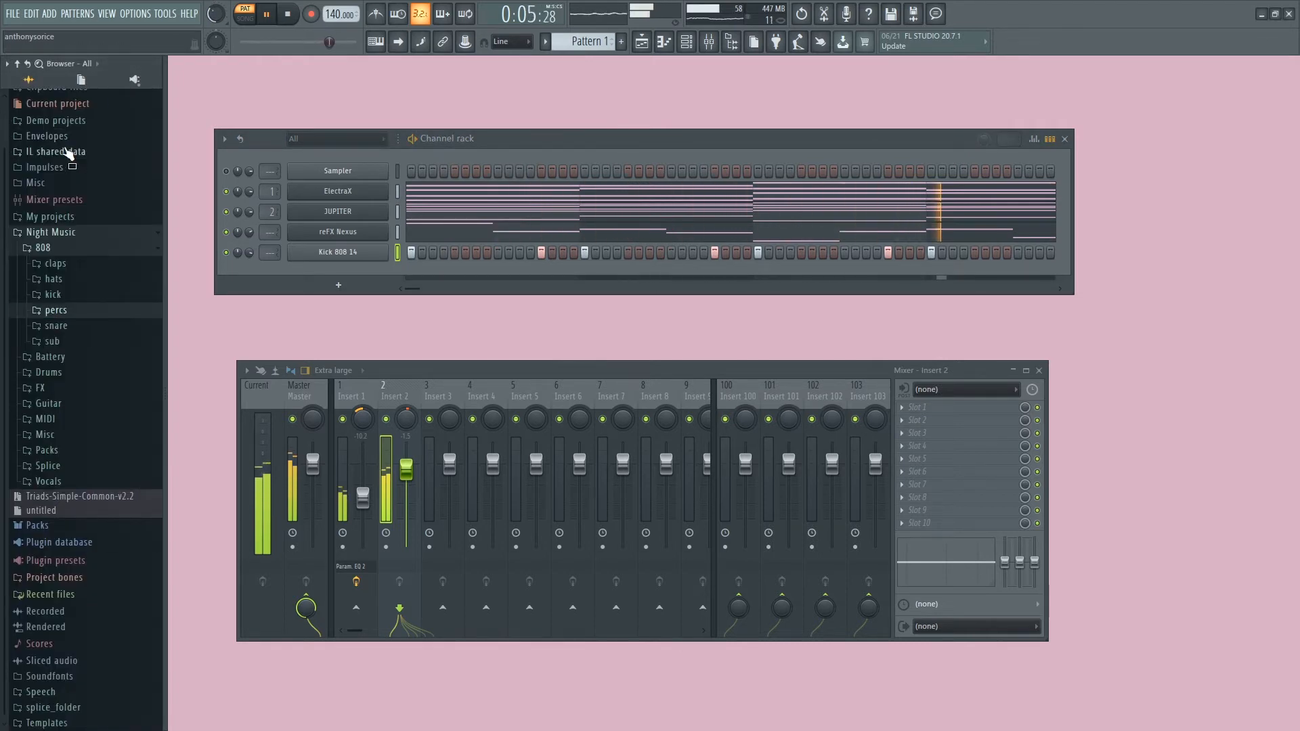
click(74, 357)
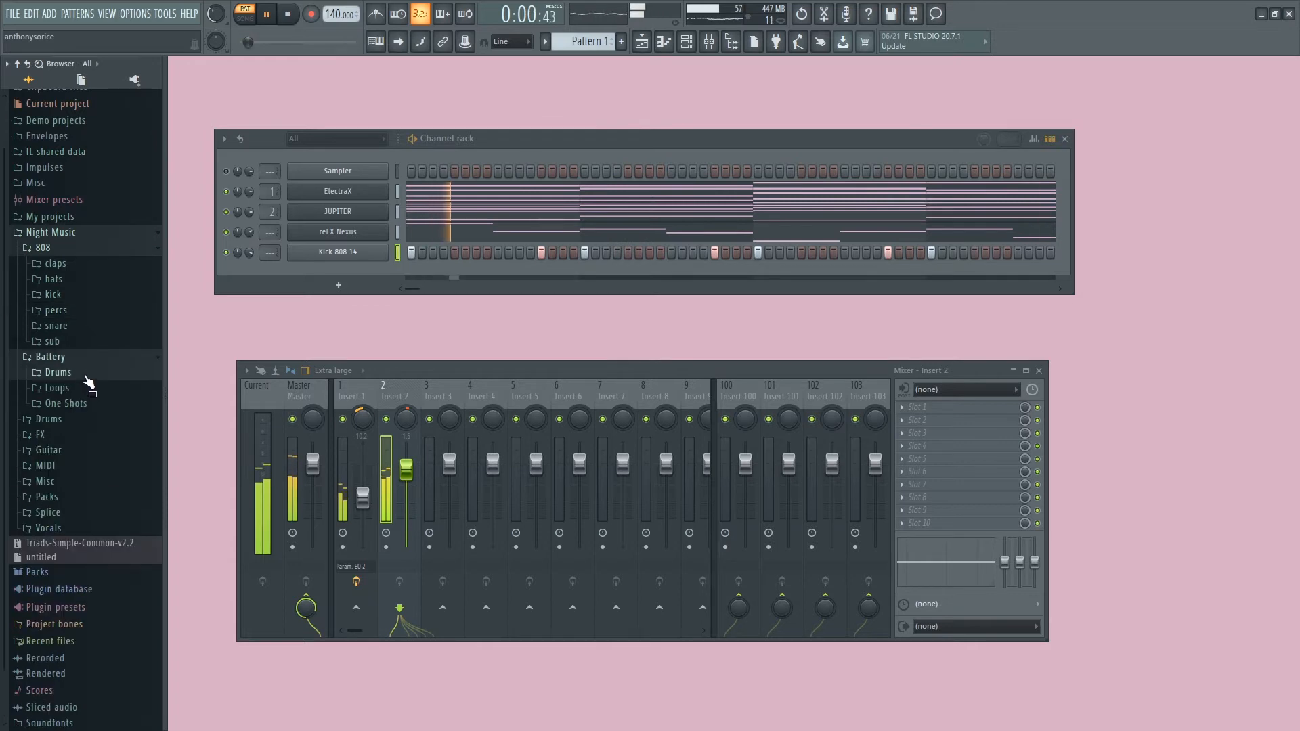
click(81, 374)
click(85, 325)
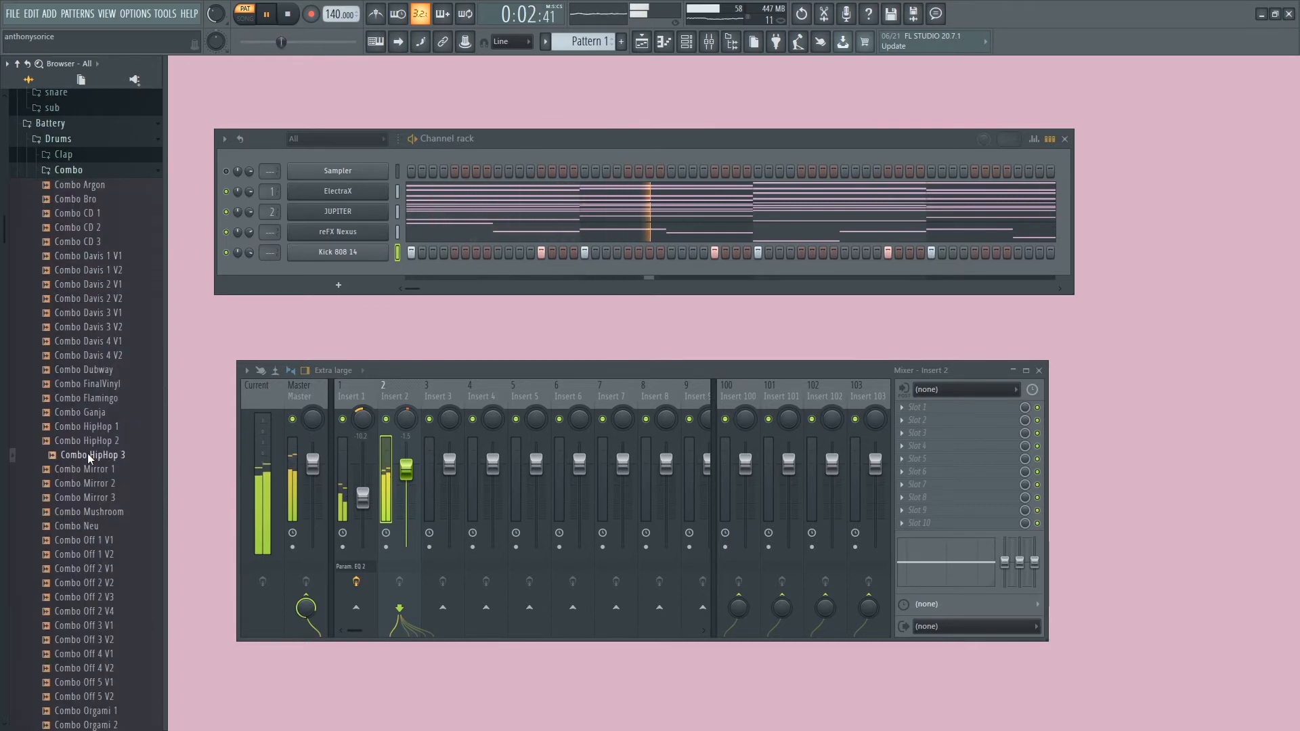
- Audition the Combo samples and add Combo Off 5 V1 as a new channel with a hit on step 7
click(86, 398)
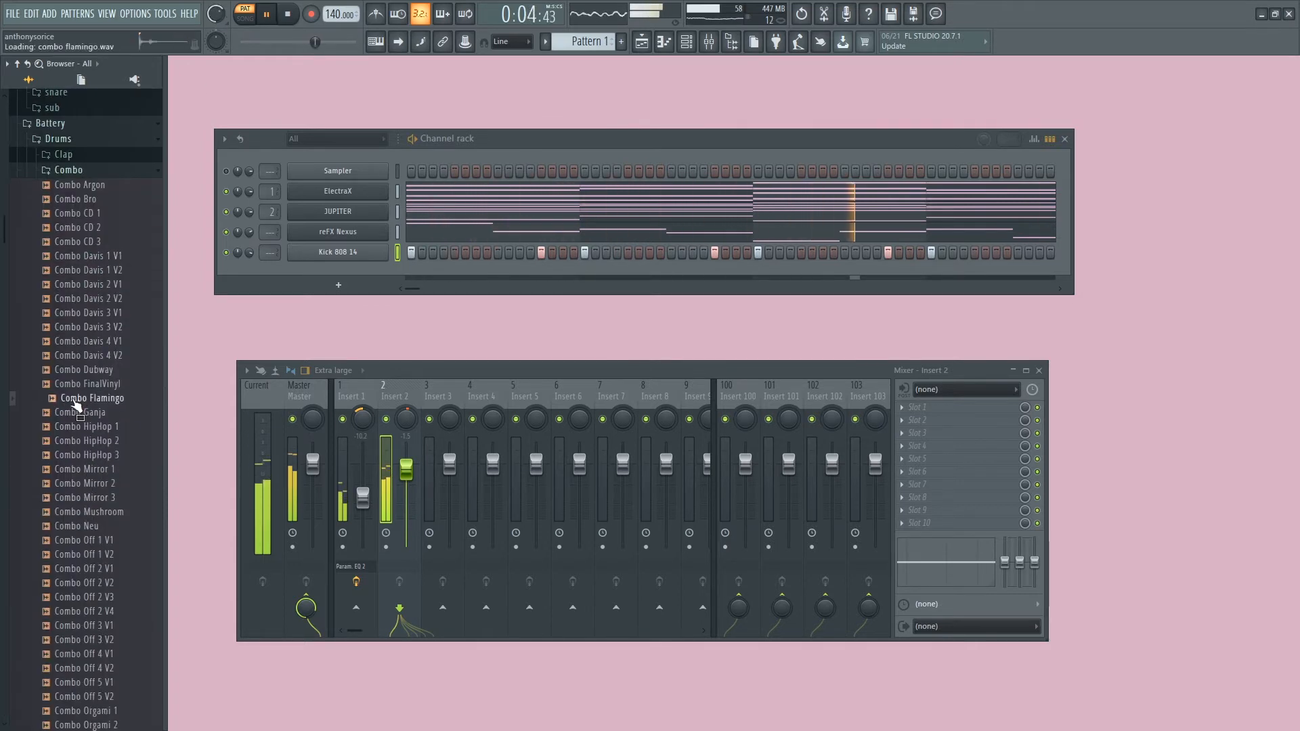
click(84, 539)
click(88, 681)
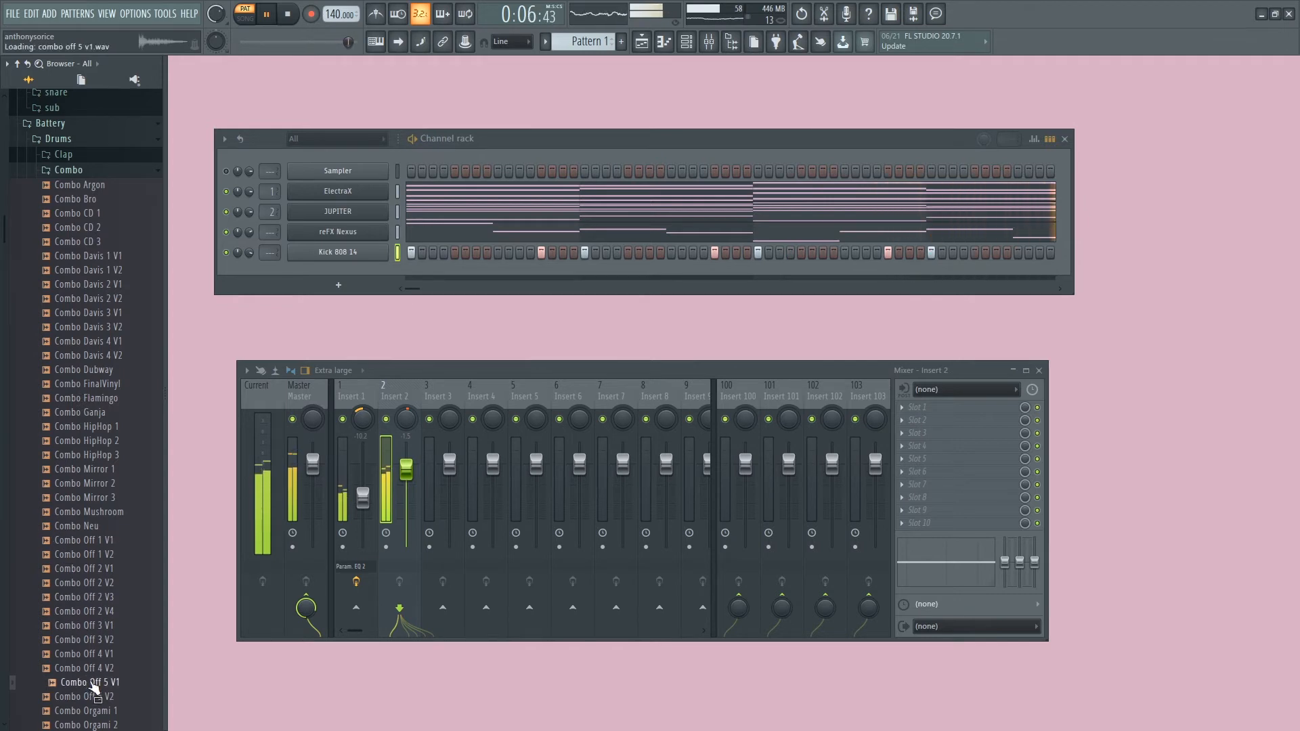
drag(95, 685, 359, 304)
drag(354, 265, 357, 269)
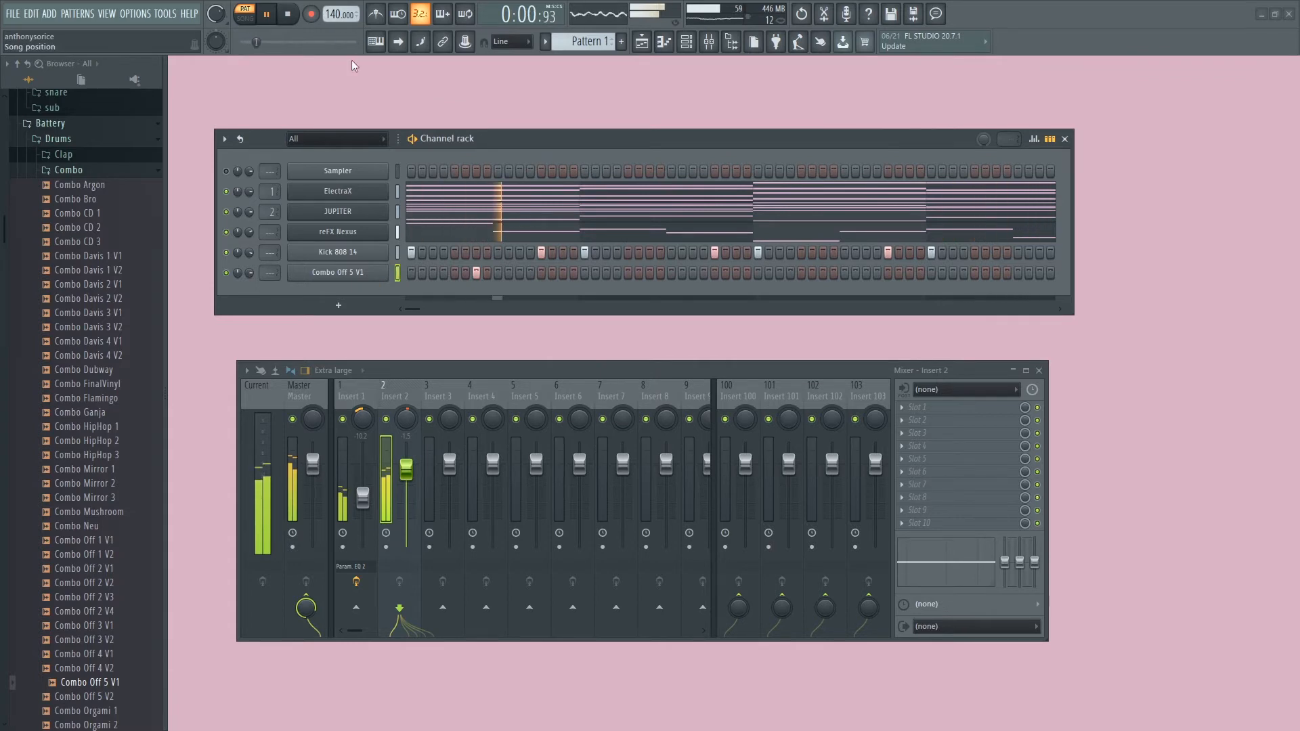
- Stop playback and duplicate the Combo Off 5 V1 note into bars 2 to 4 in its piano roll
key(space)
right_click(399, 273)
click(417, 272)
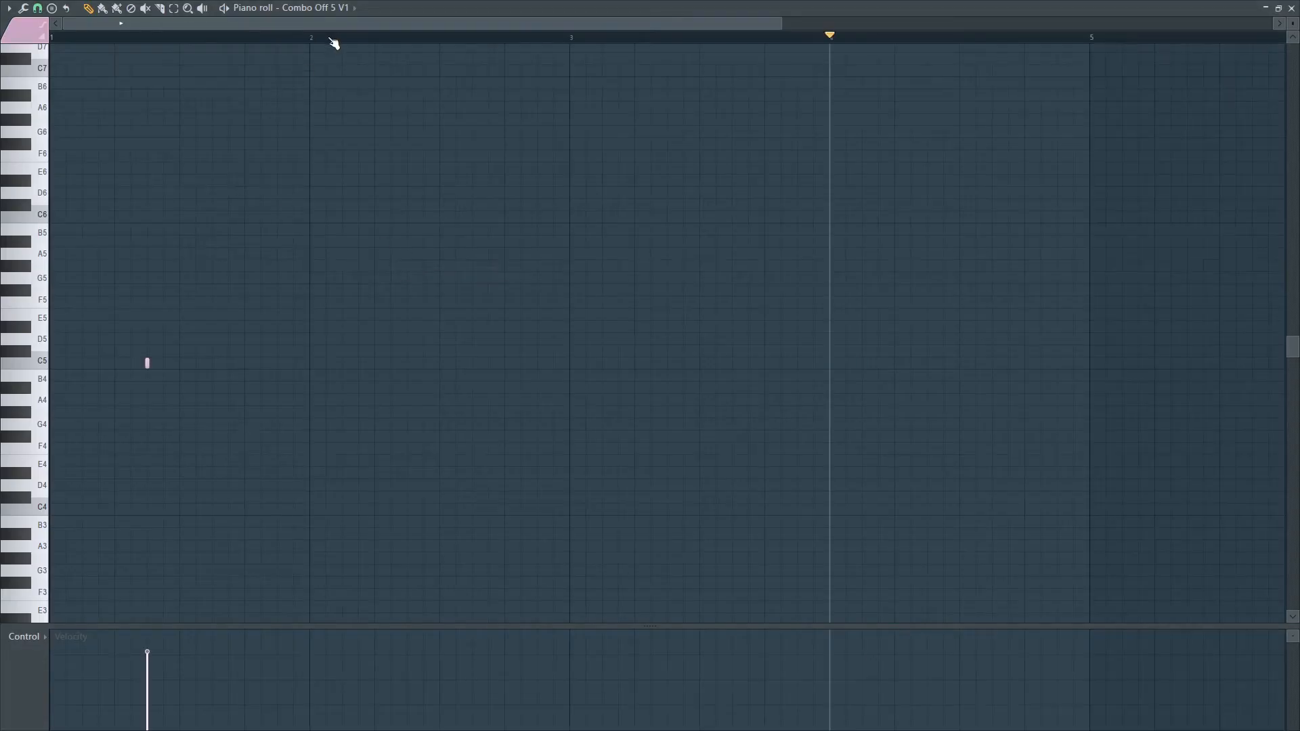
key(ctrl+a)
key(ctrl+b)
key(ctrl+b)
key(ctrl+b)
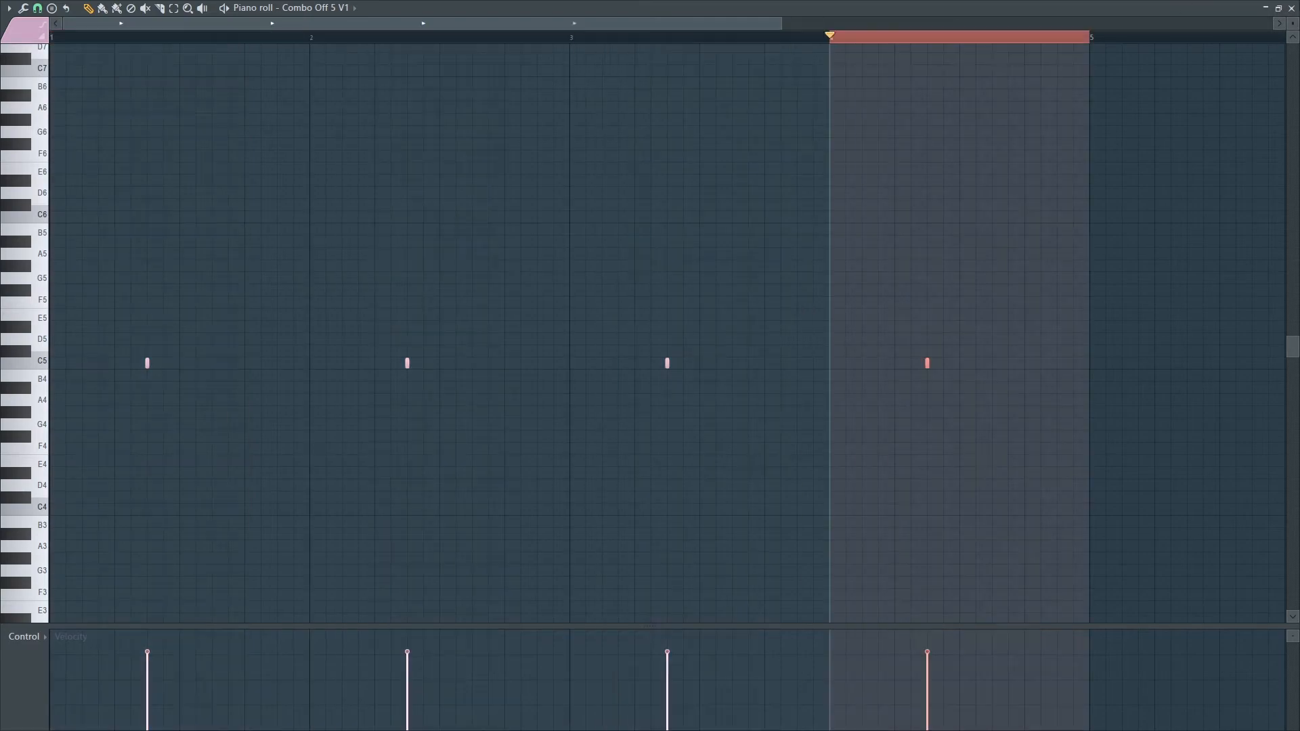
click(1291, 8)
- Show the Combo Off 5 V1 channel's volume envelope settings and route the channel to mixer track 12
click(323, 272)
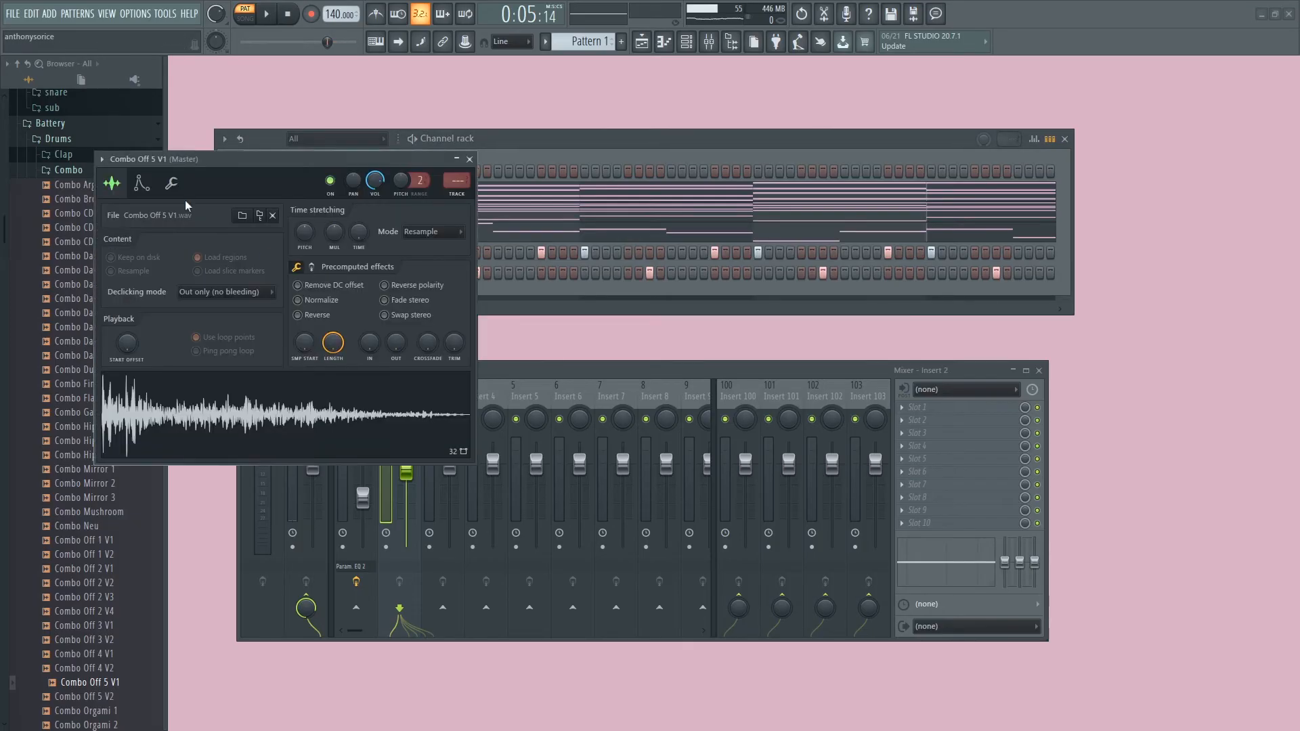
click(142, 182)
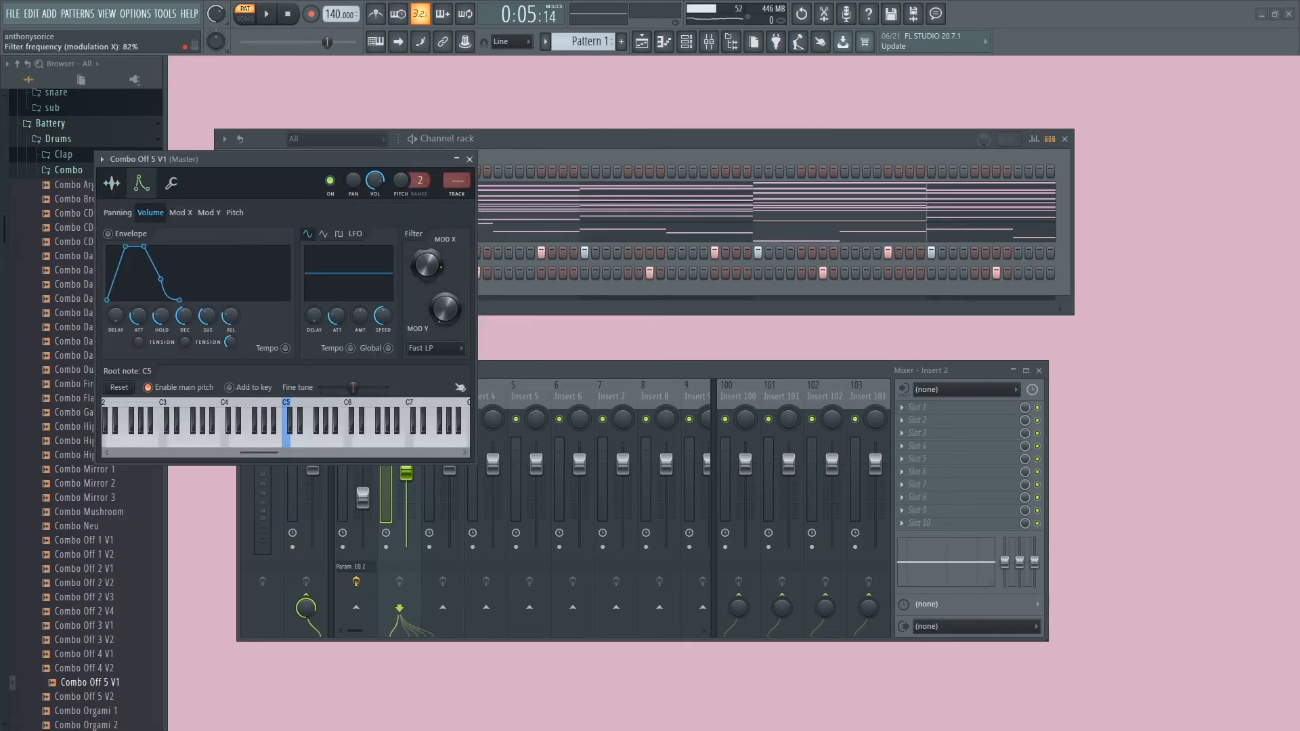
click(546, 138)
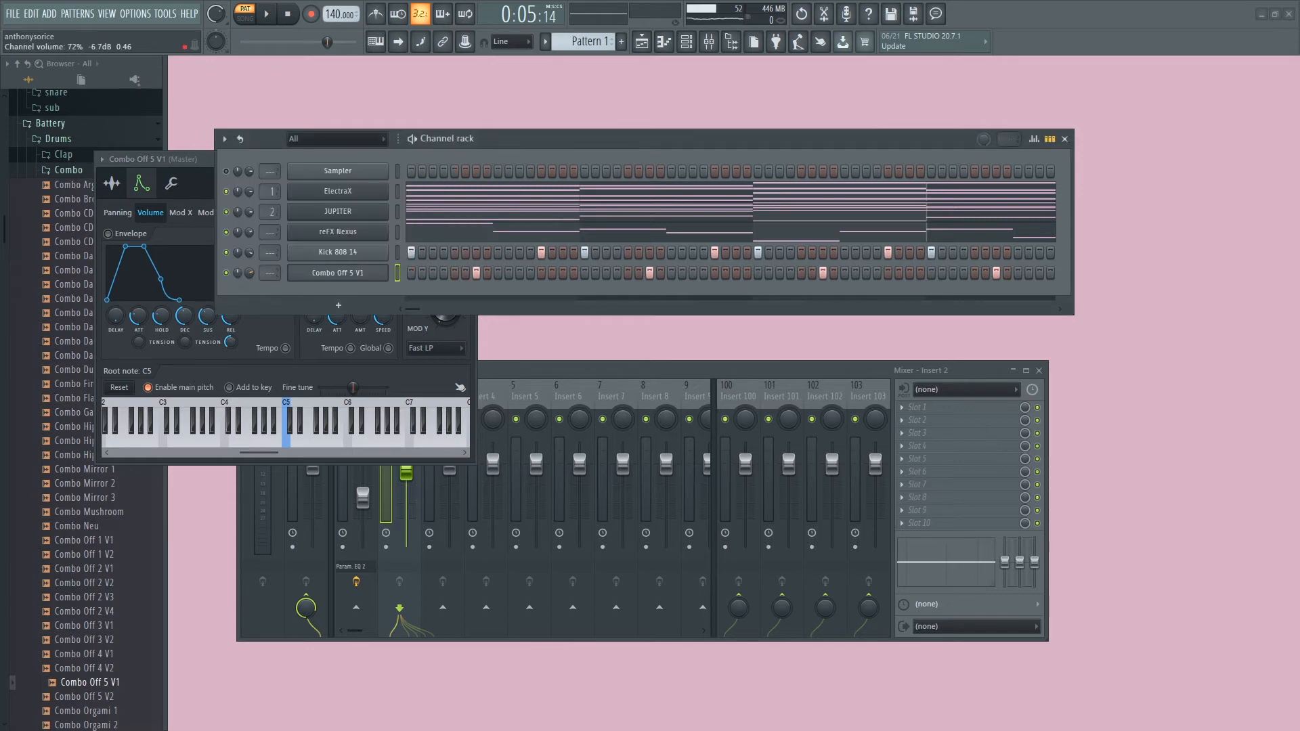
drag(276, 273, 276, 254)
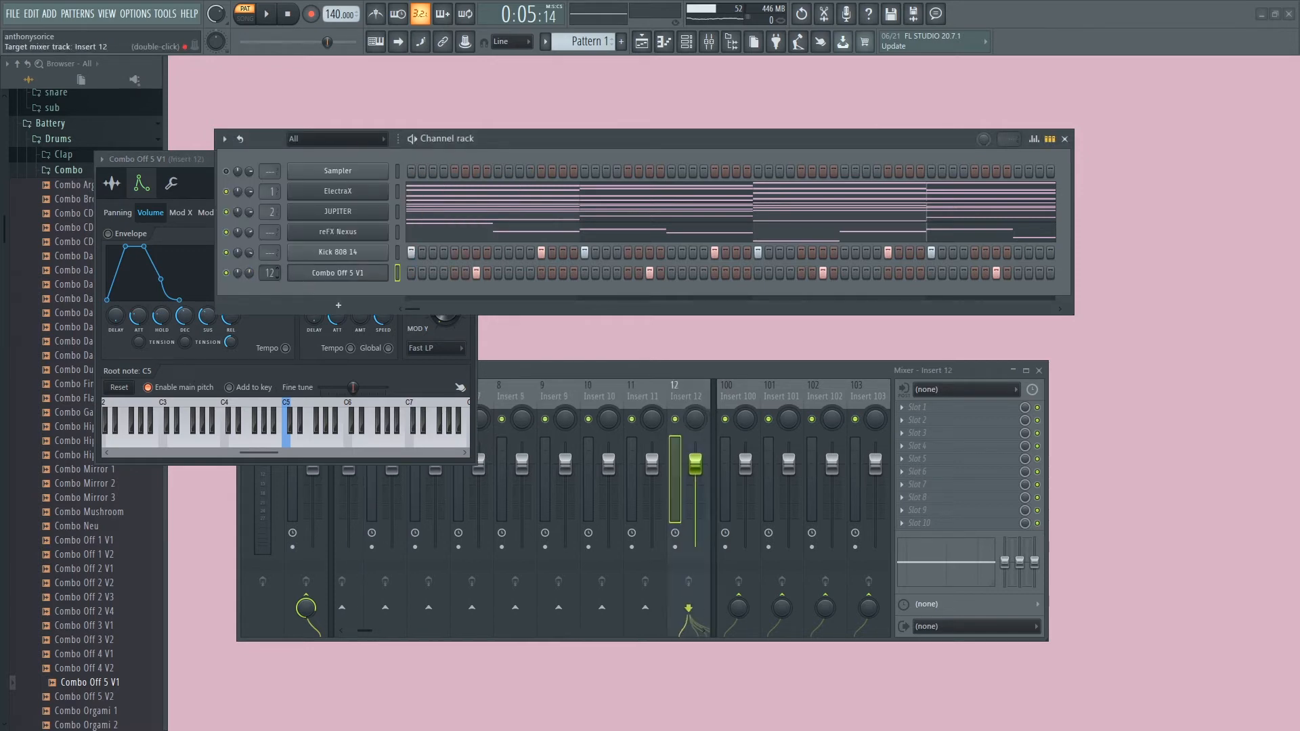
click(934, 407)
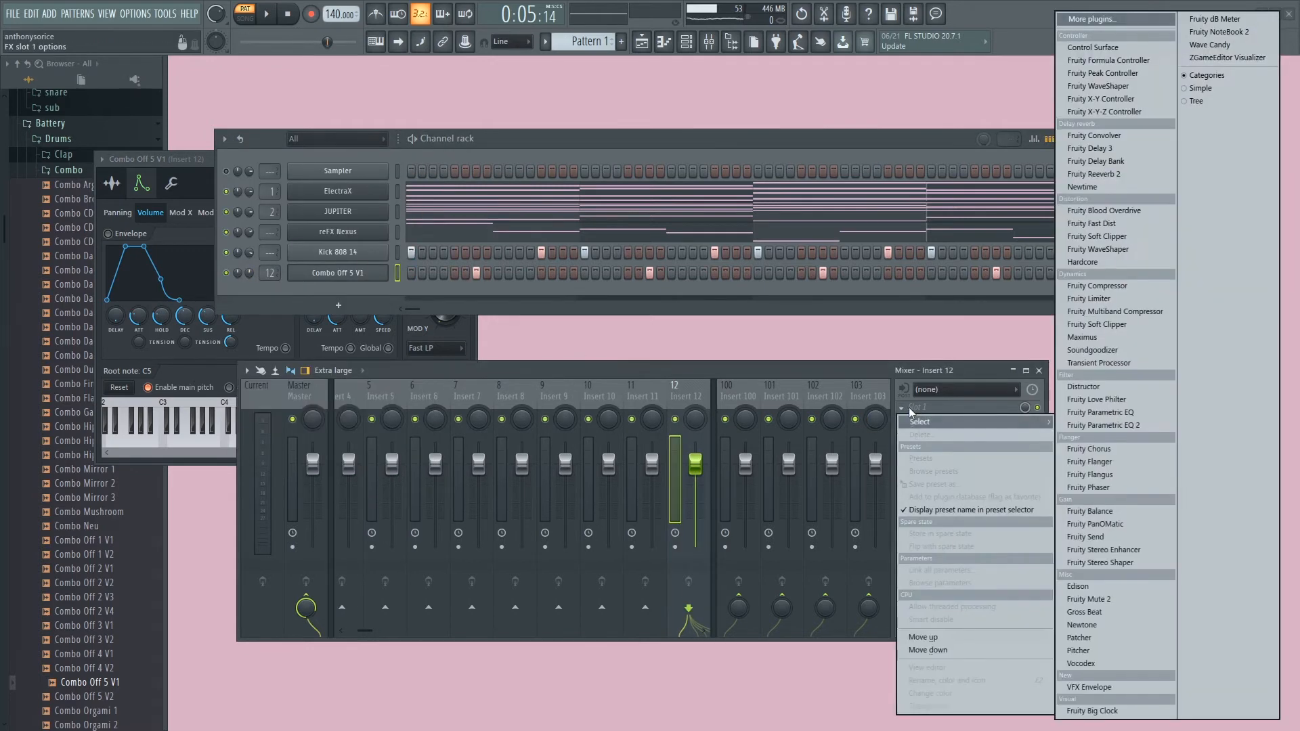
click(1115, 185)
click(902, 407)
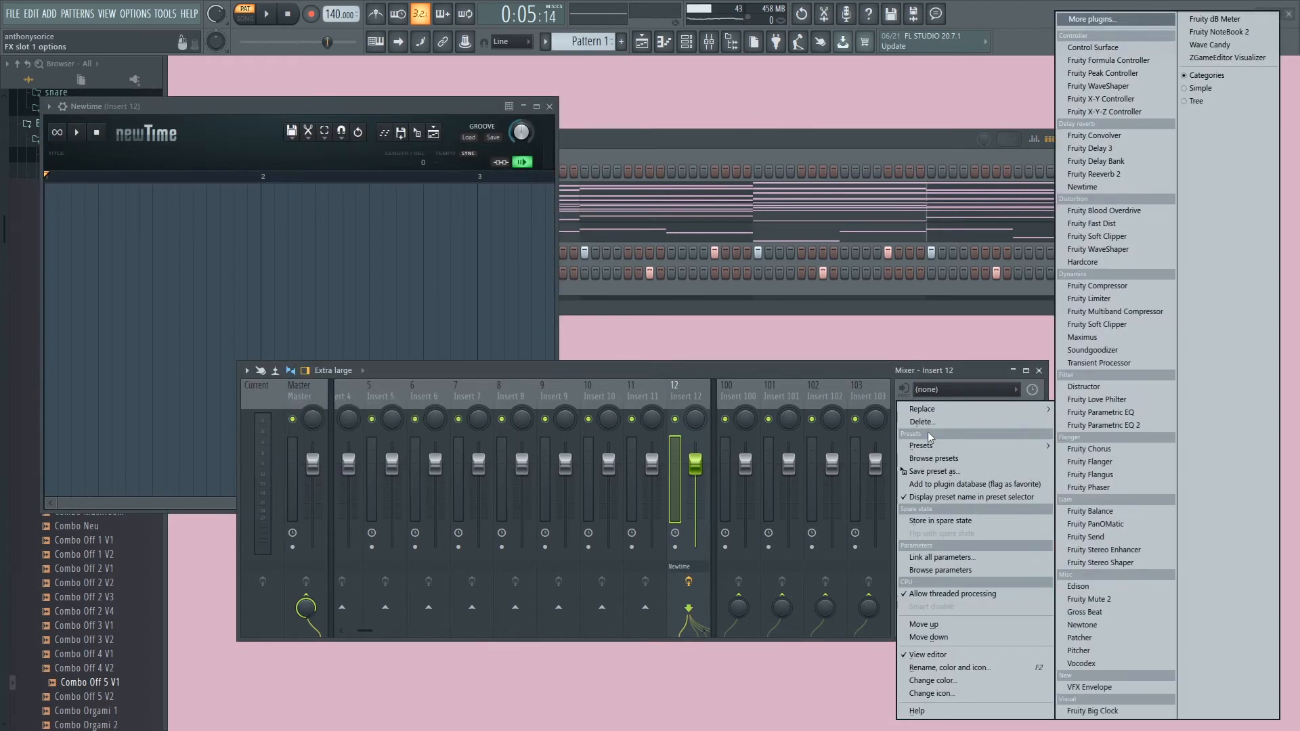
mouse_move(929, 447)
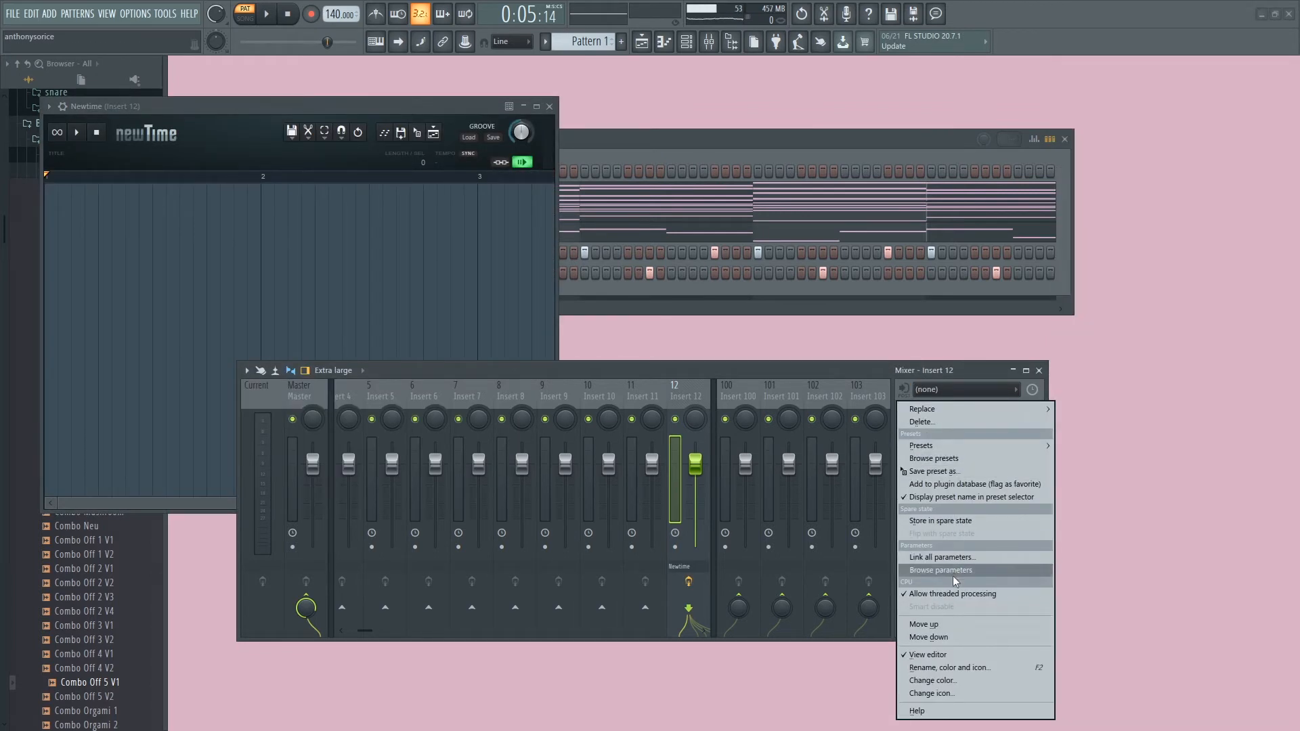
click(925, 421)
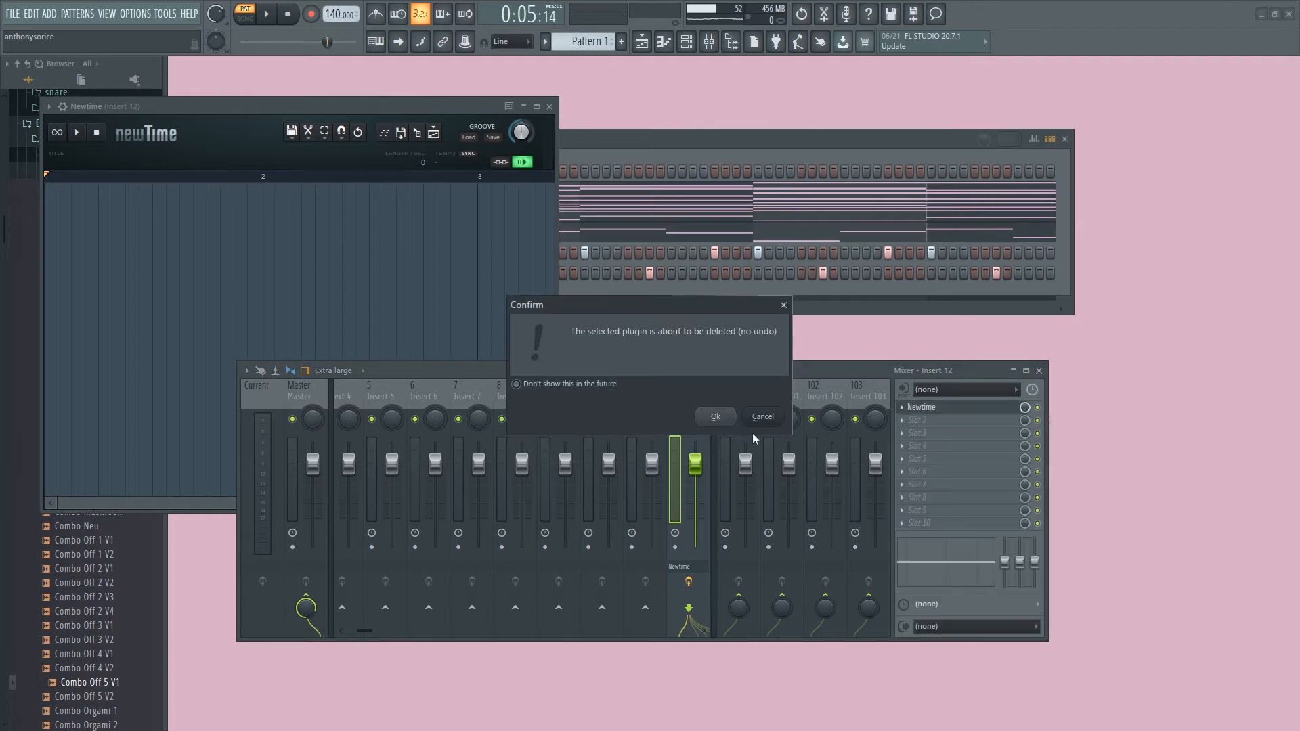
click(715, 417)
- Load Fruity Reeverb 2 in the first effect slot of Insert 12 and adjust its room size during playback
click(903, 407)
mouse_move(948, 422)
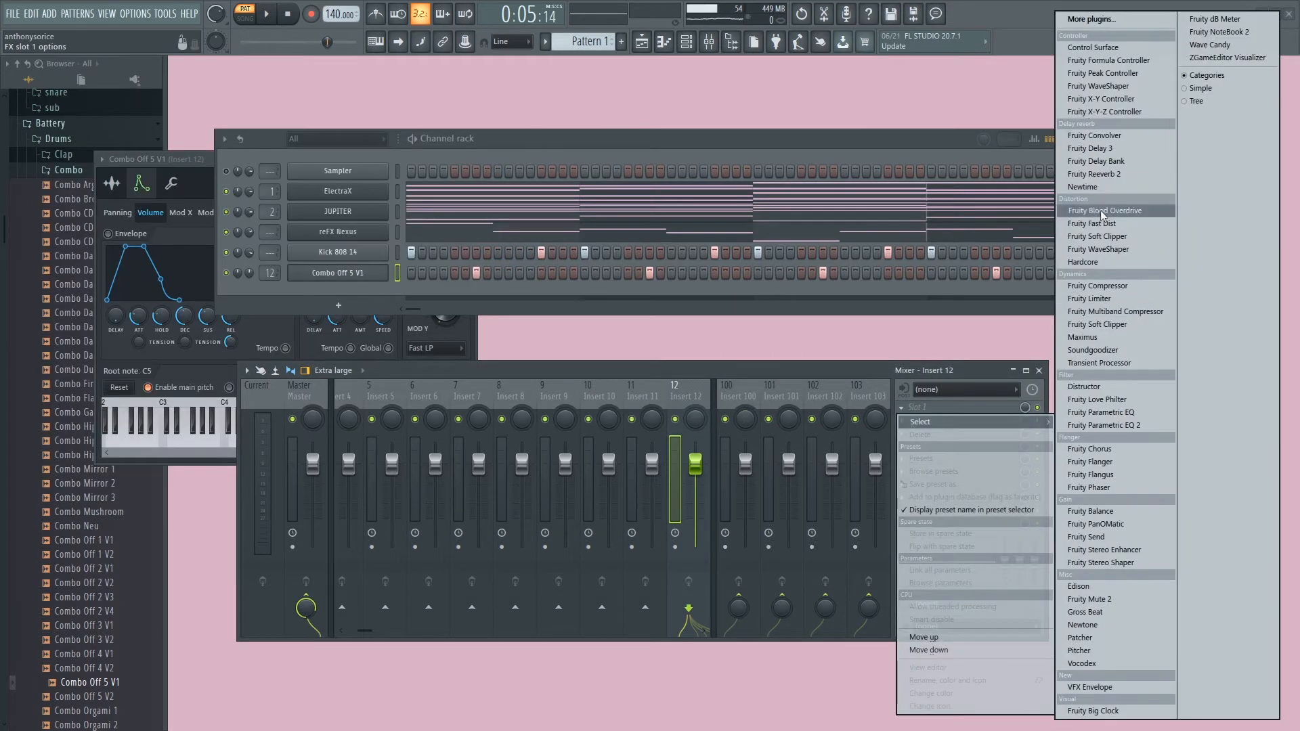
click(1092, 174)
key(space)
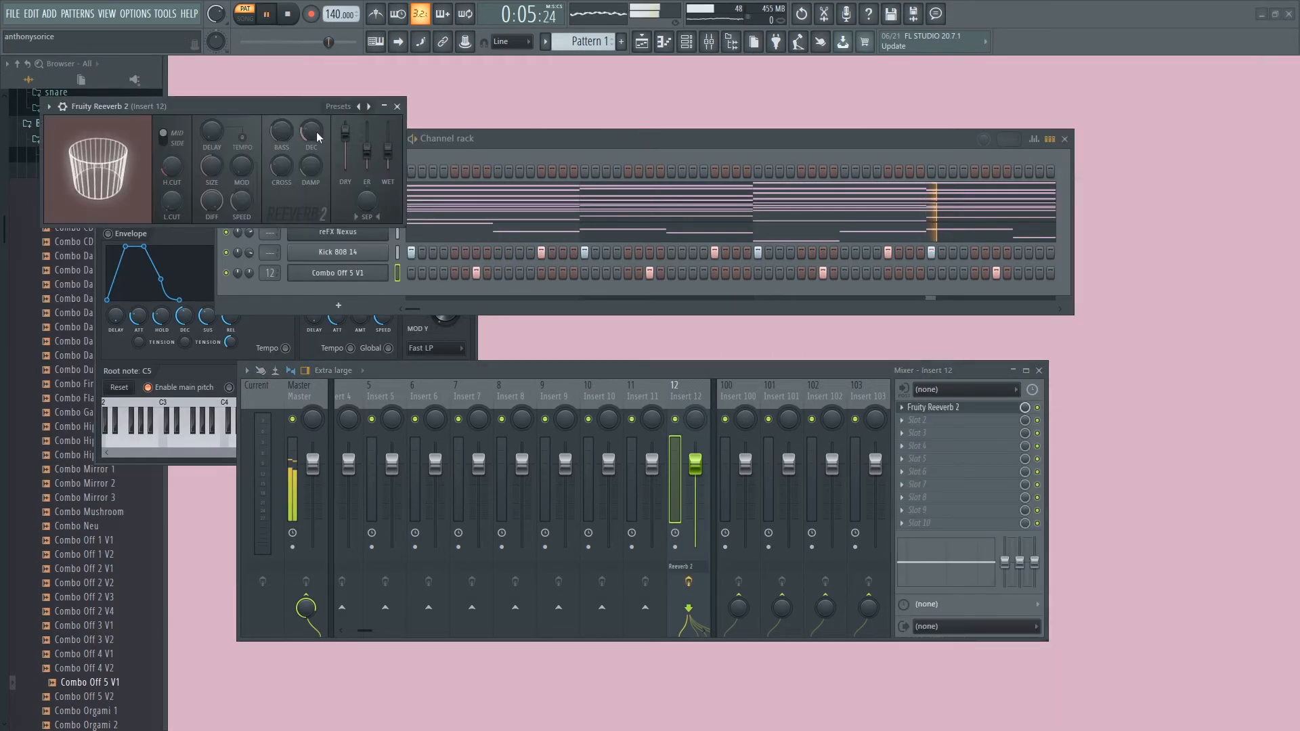
drag(244, 170, 215, 156)
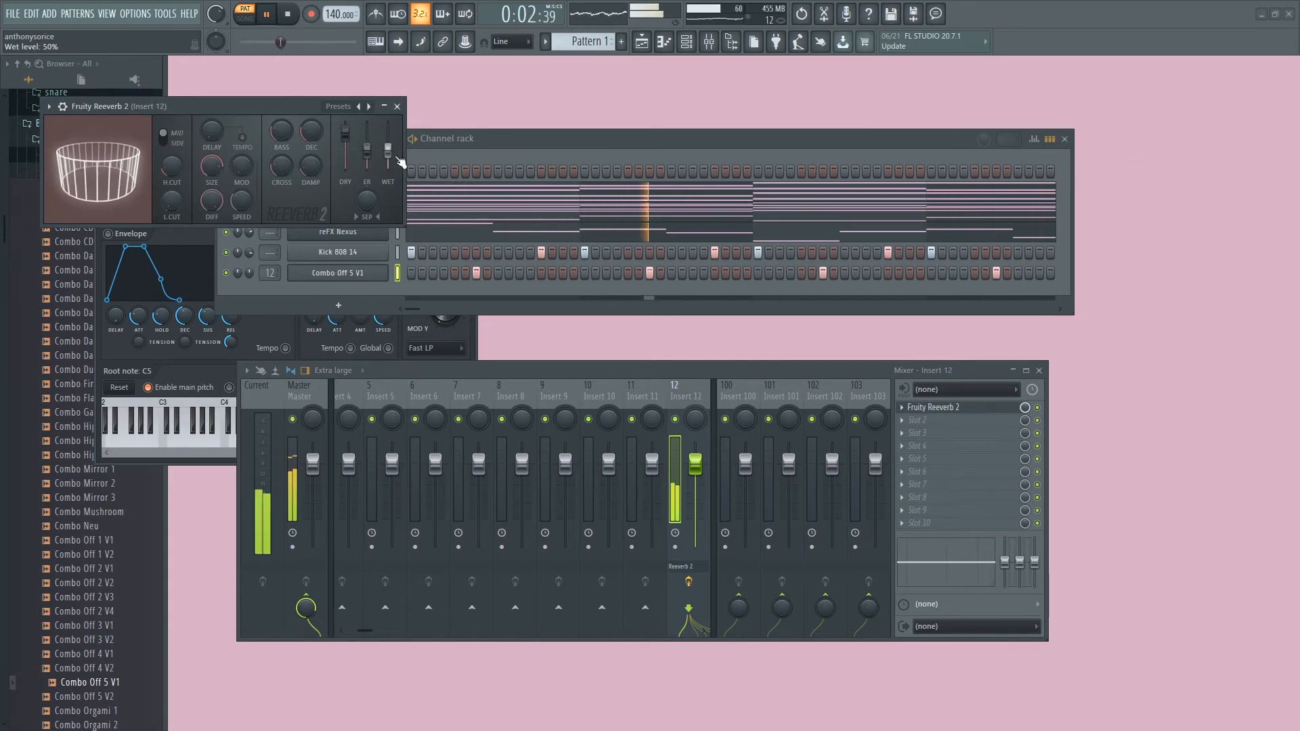
- Raise the Insert 12 volume slightly, and close the Fruity Reeverb 2 and Combo Off 5 V1 windows
drag(697, 469, 701, 462)
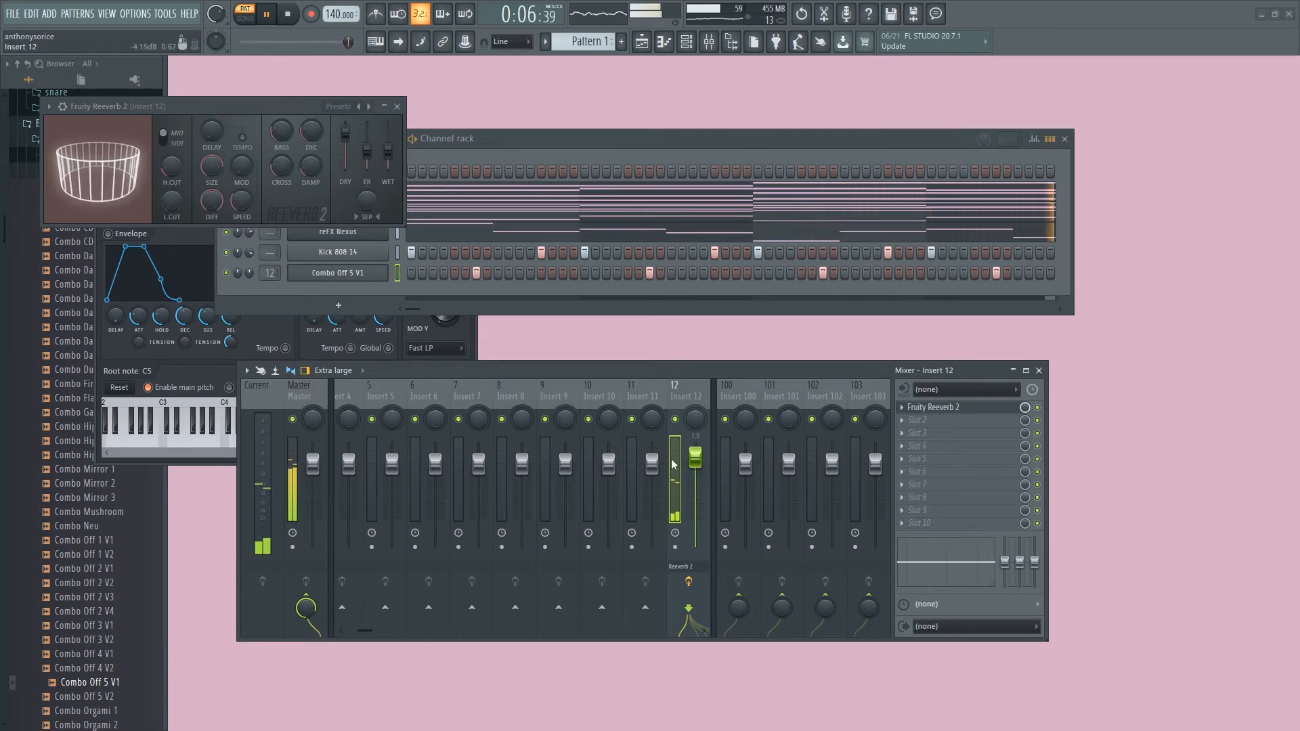
click(398, 106)
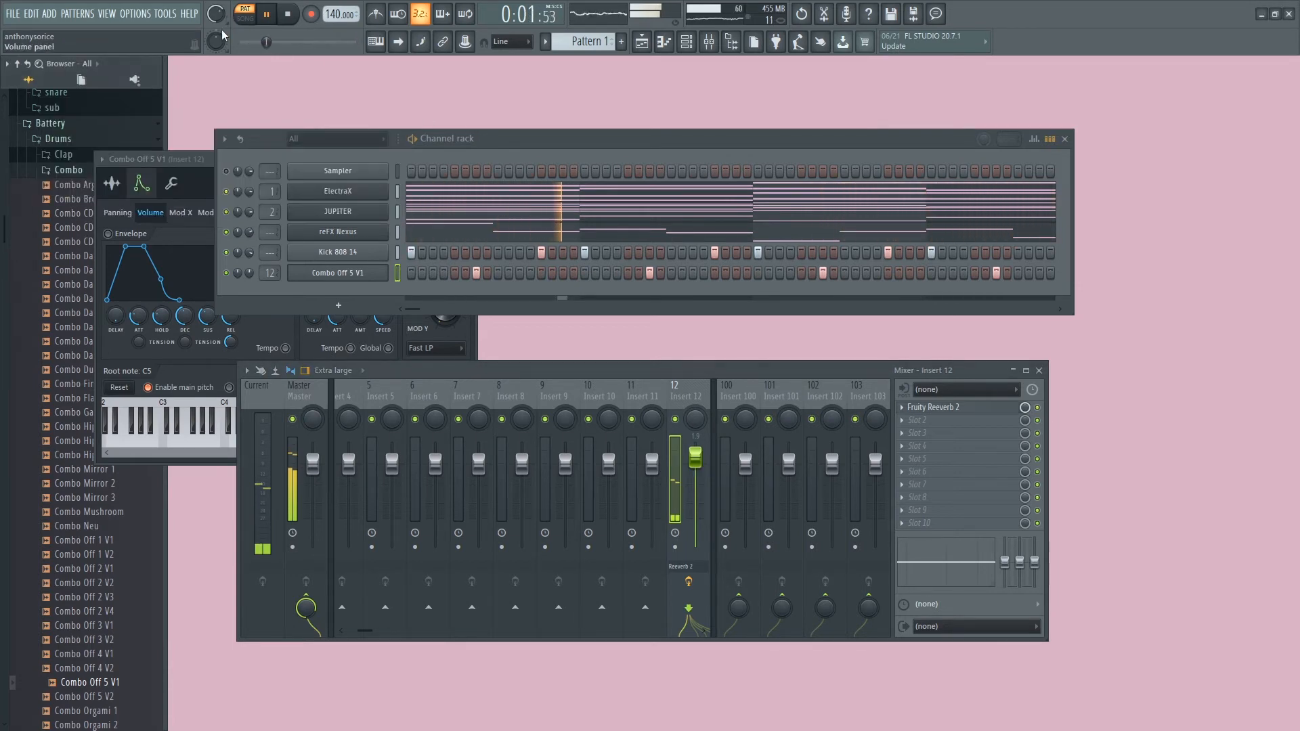
click(192, 161)
click(474, 161)
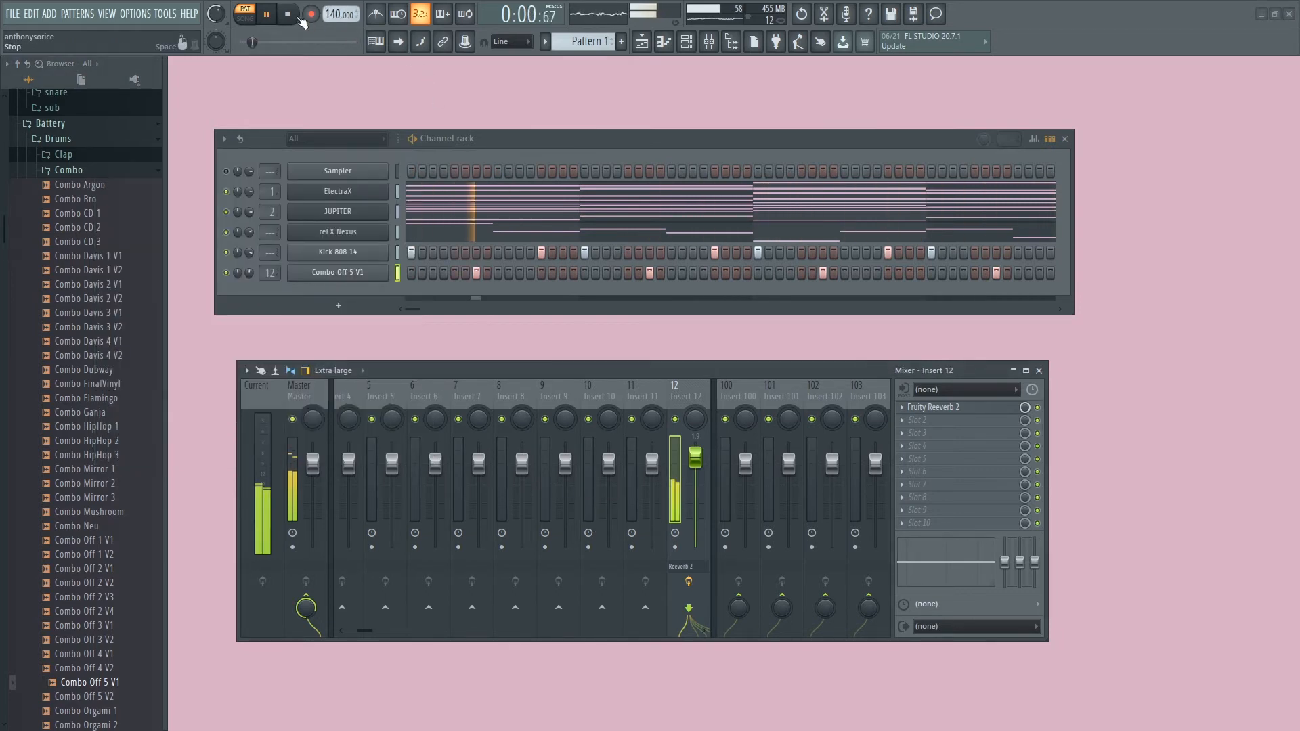
- Stop playback and delete the unused Sampler channel from the channel rack
key(space)
right_click(385, 170)
click(444, 315)
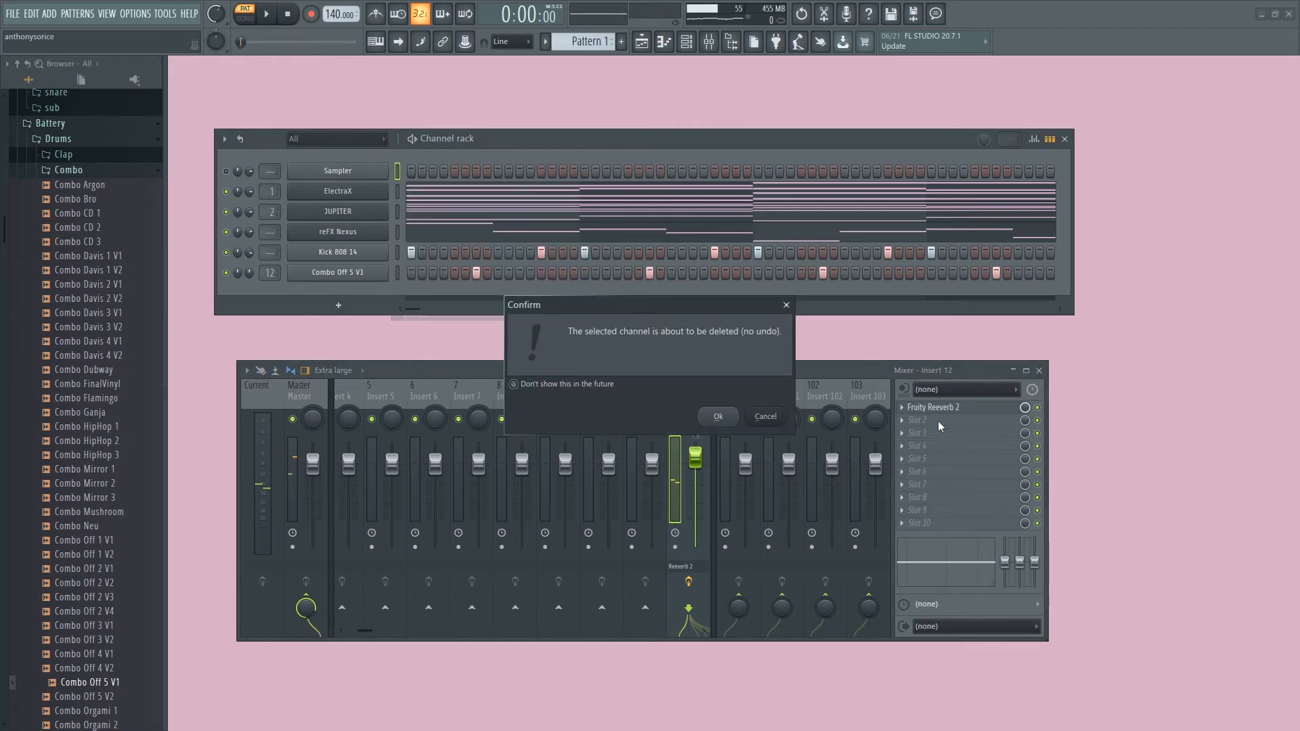
click(716, 409)
- Place Pattern 1 at bars 1 and 5 of playlist Track 1, and make the second clip unique as Pattern 2
click(648, 50)
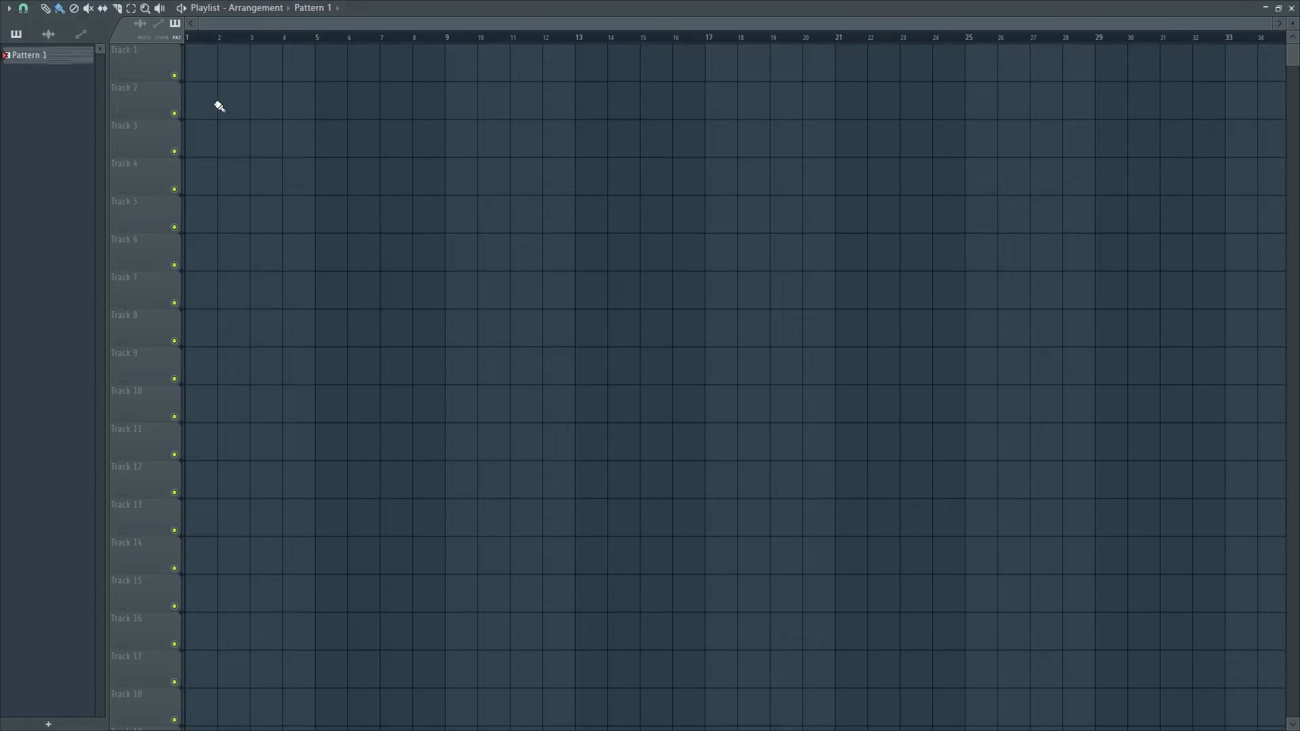
drag(264, 70, 373, 74)
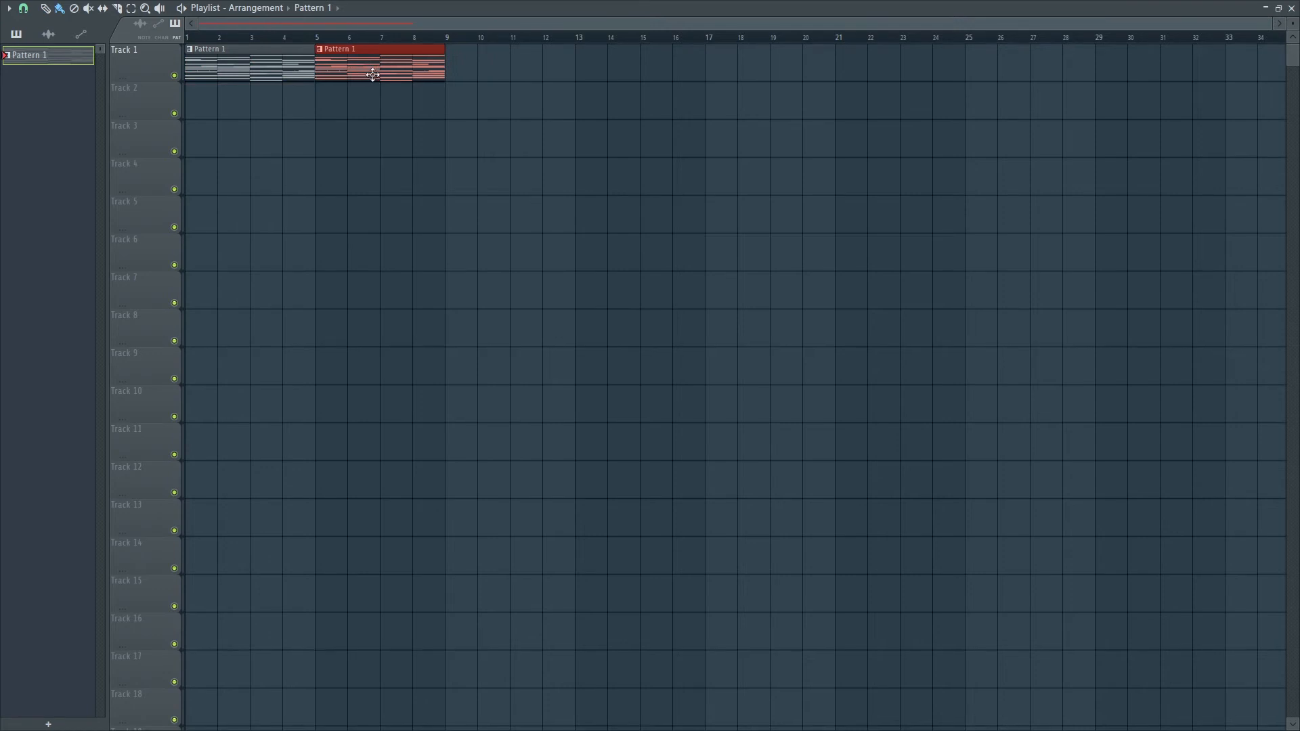
click(322, 54)
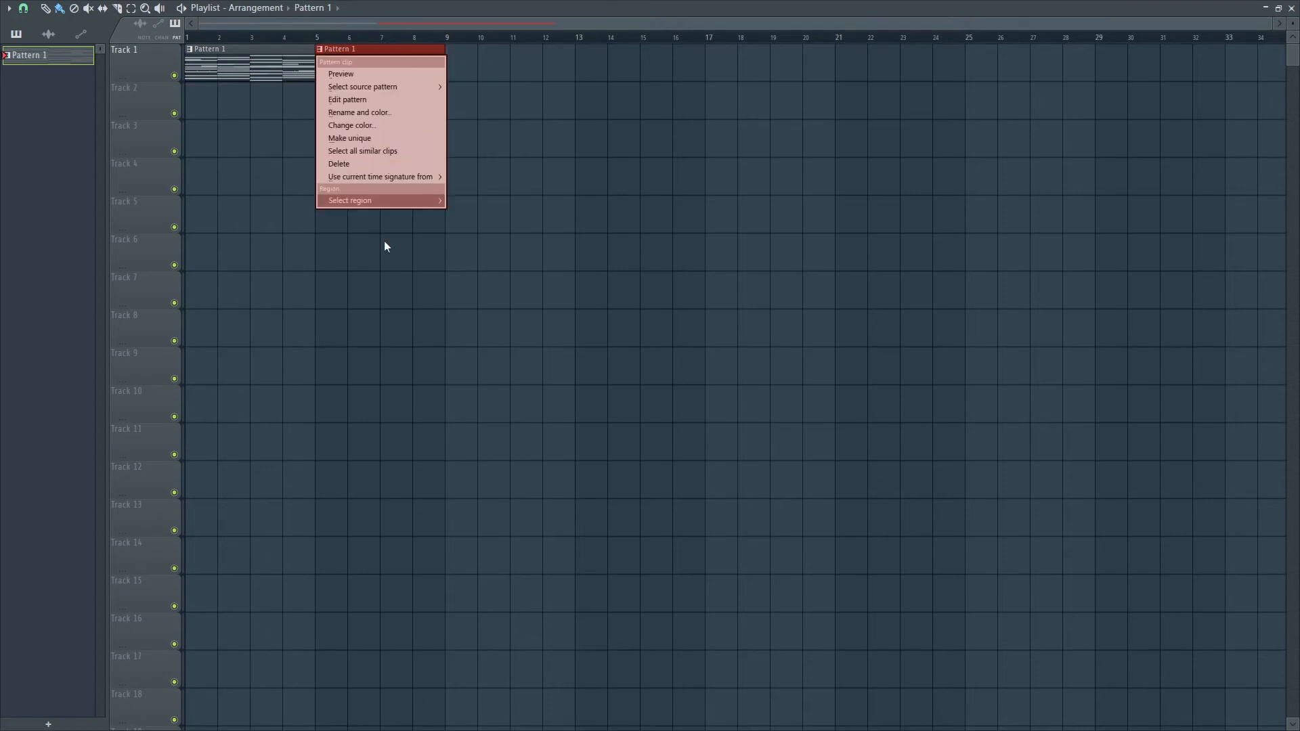
click(357, 137)
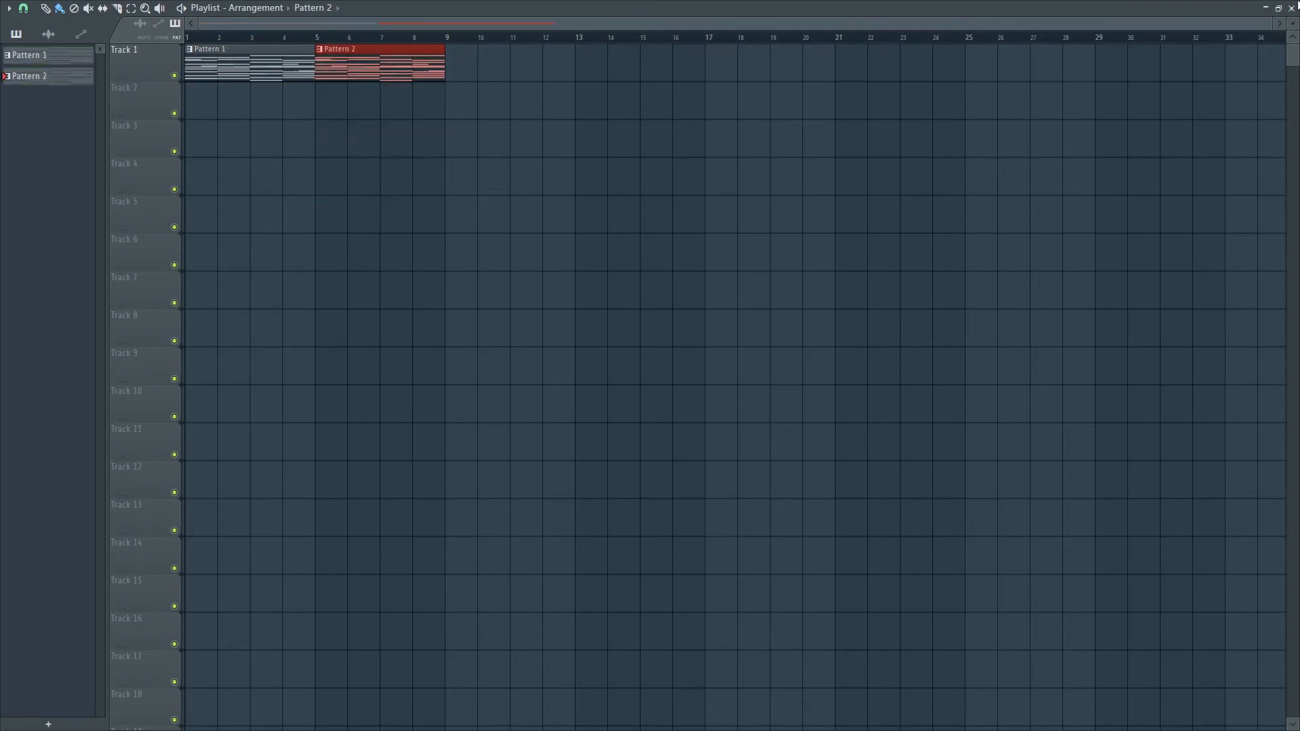
click(1291, 8)
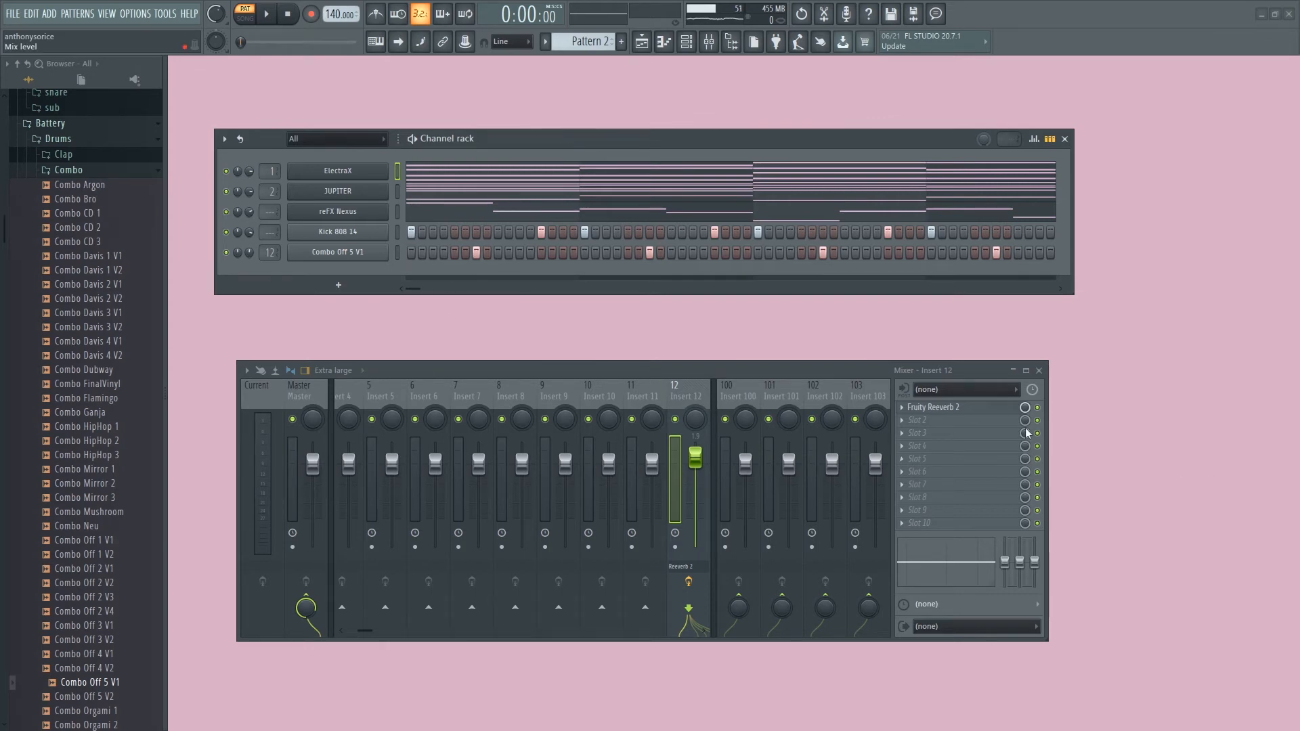
- Find the 808 hats folder in the browser and audition its closed hi-hat samples
scroll(108, 203, down, 3)
scroll(103, 306, up, 8)
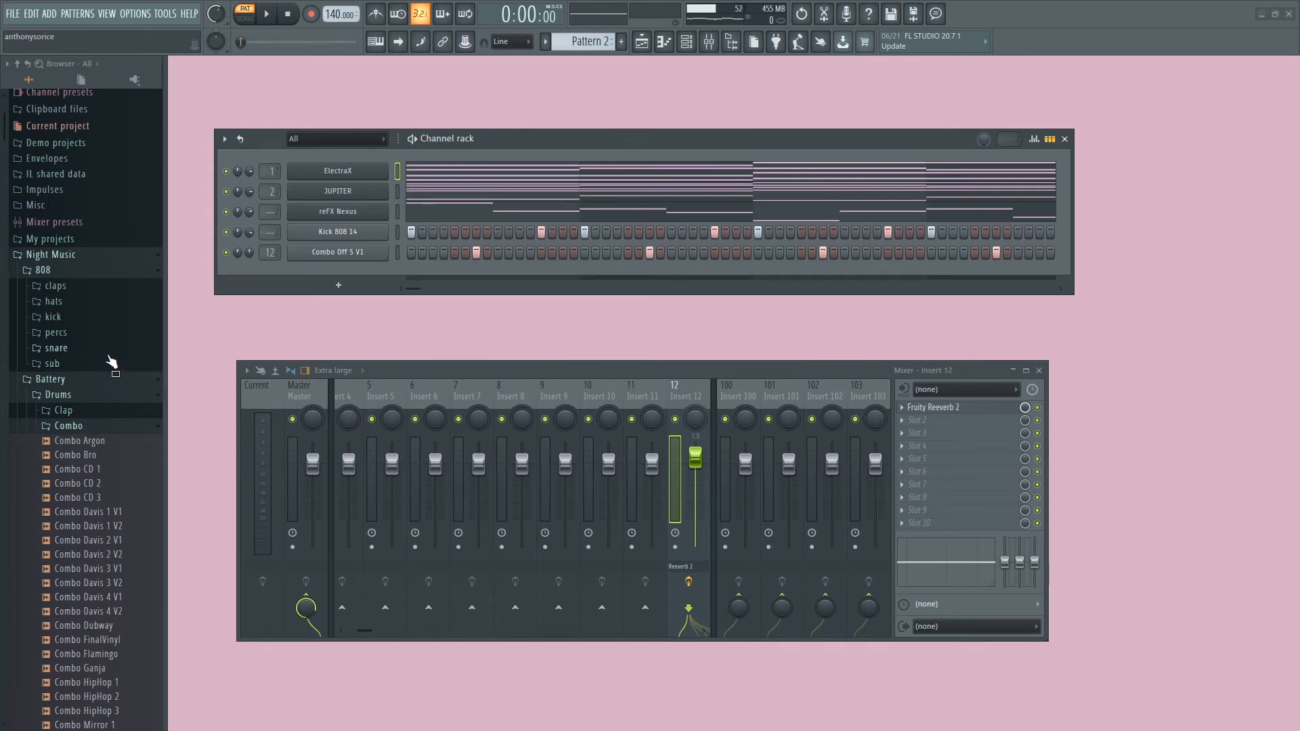
click(80, 289)
click(90, 290)
click(79, 303)
click(74, 319)
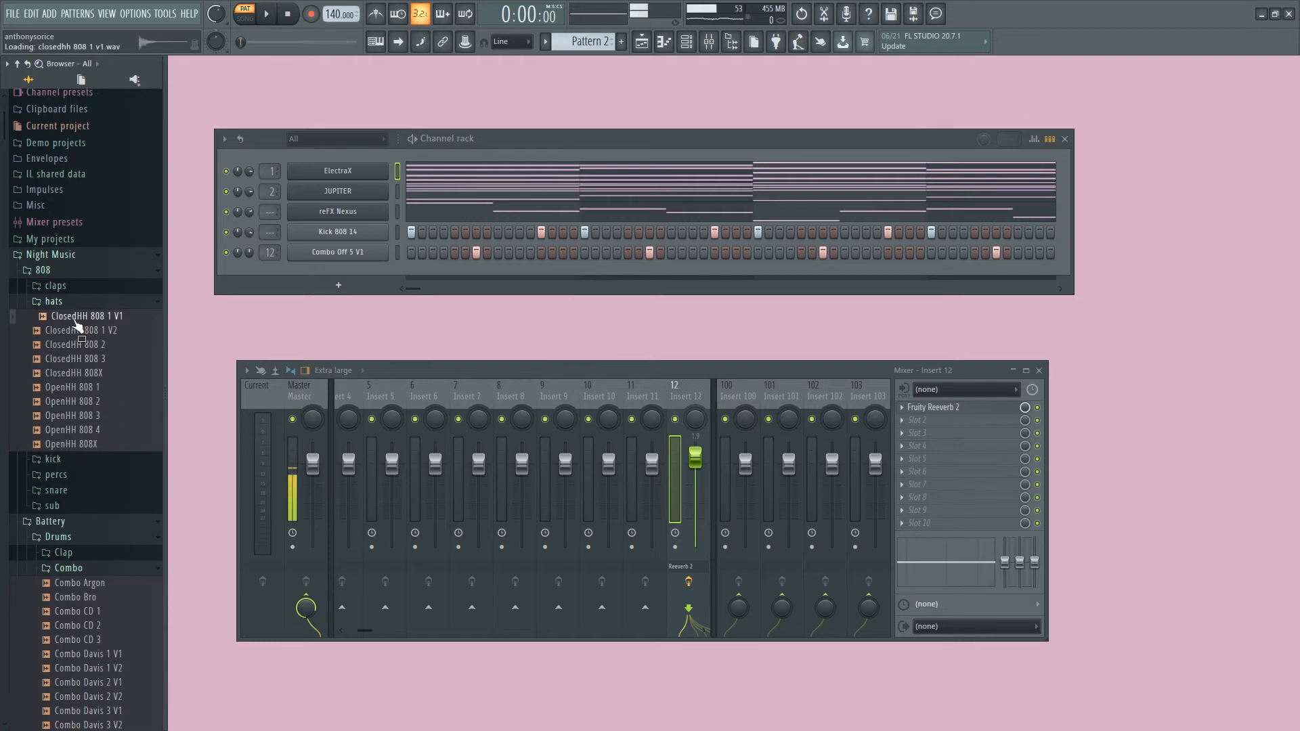
click(72, 360)
click(73, 374)
click(77, 361)
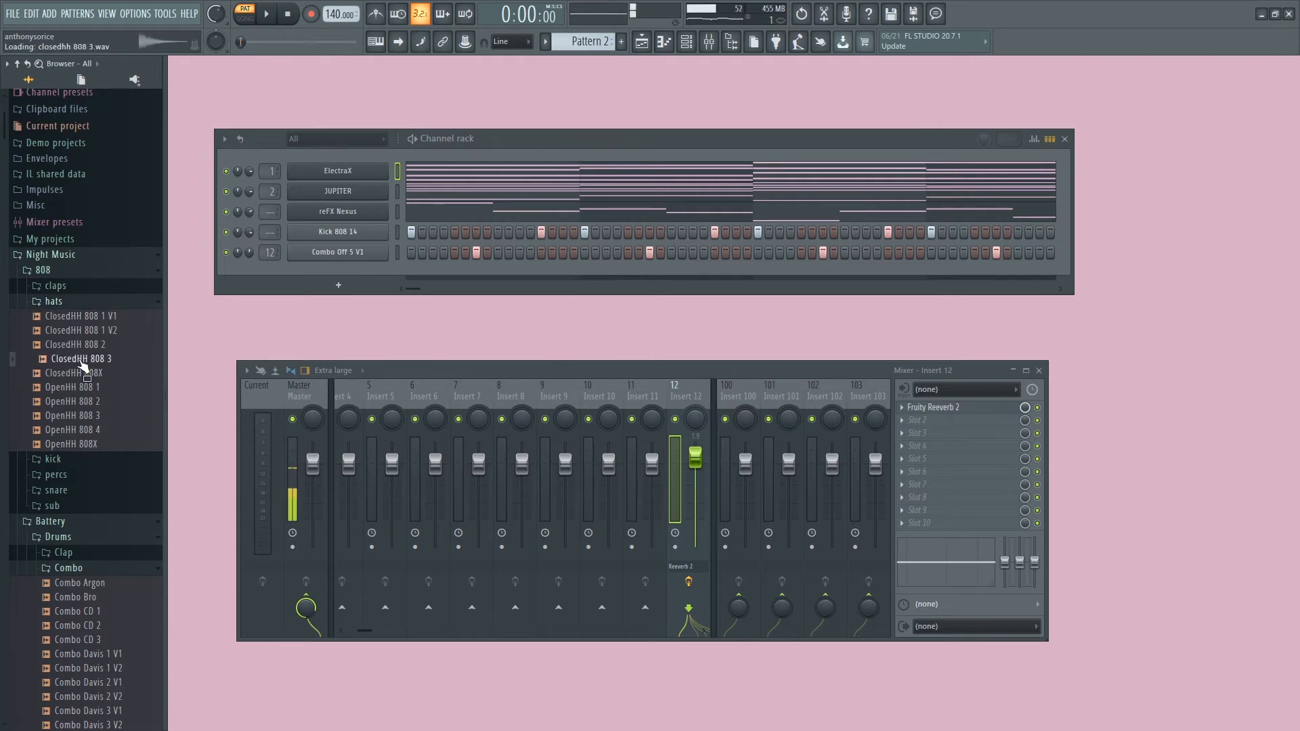
click(78, 347)
click(80, 357)
- Add ClosedHH 808 3 as a new channel, fill each 2 steps, and check its notes in the piano roll
drag(82, 361, 349, 277)
right_click(365, 277)
click(553, 316)
right_click(366, 275)
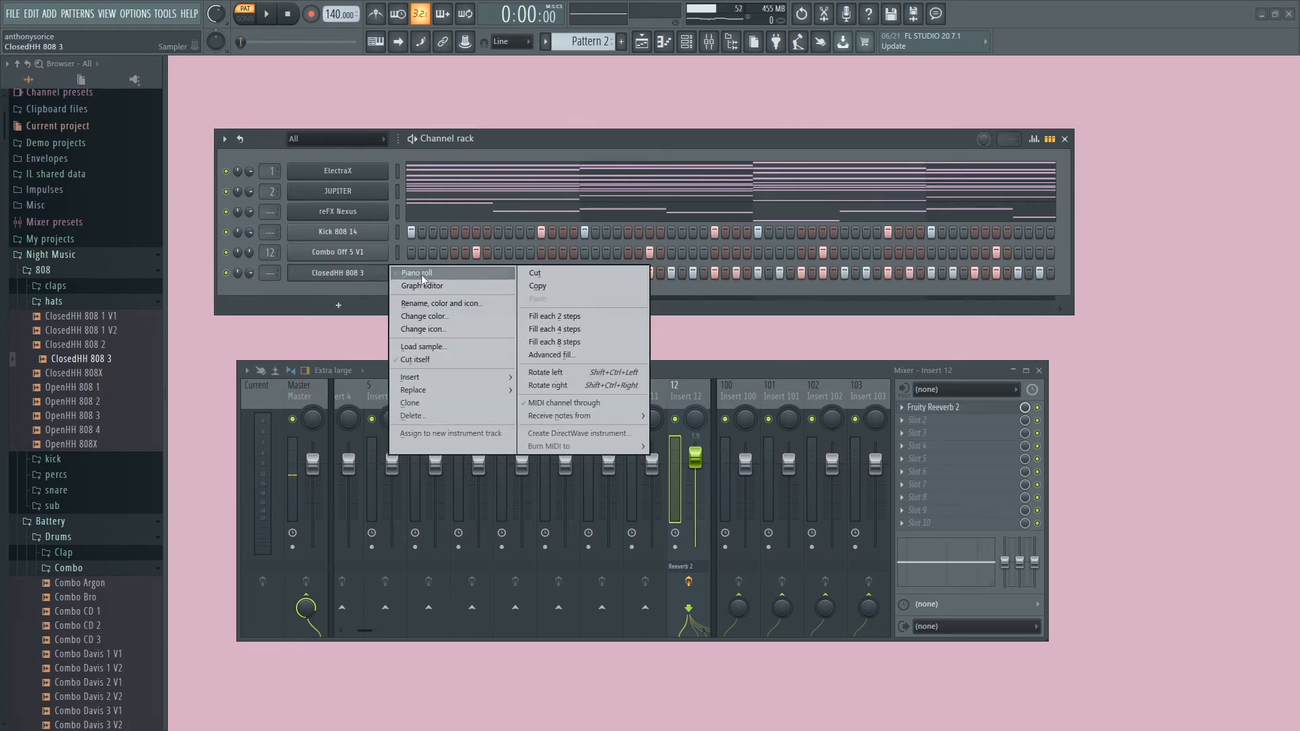
click(426, 274)
click(1291, 8)
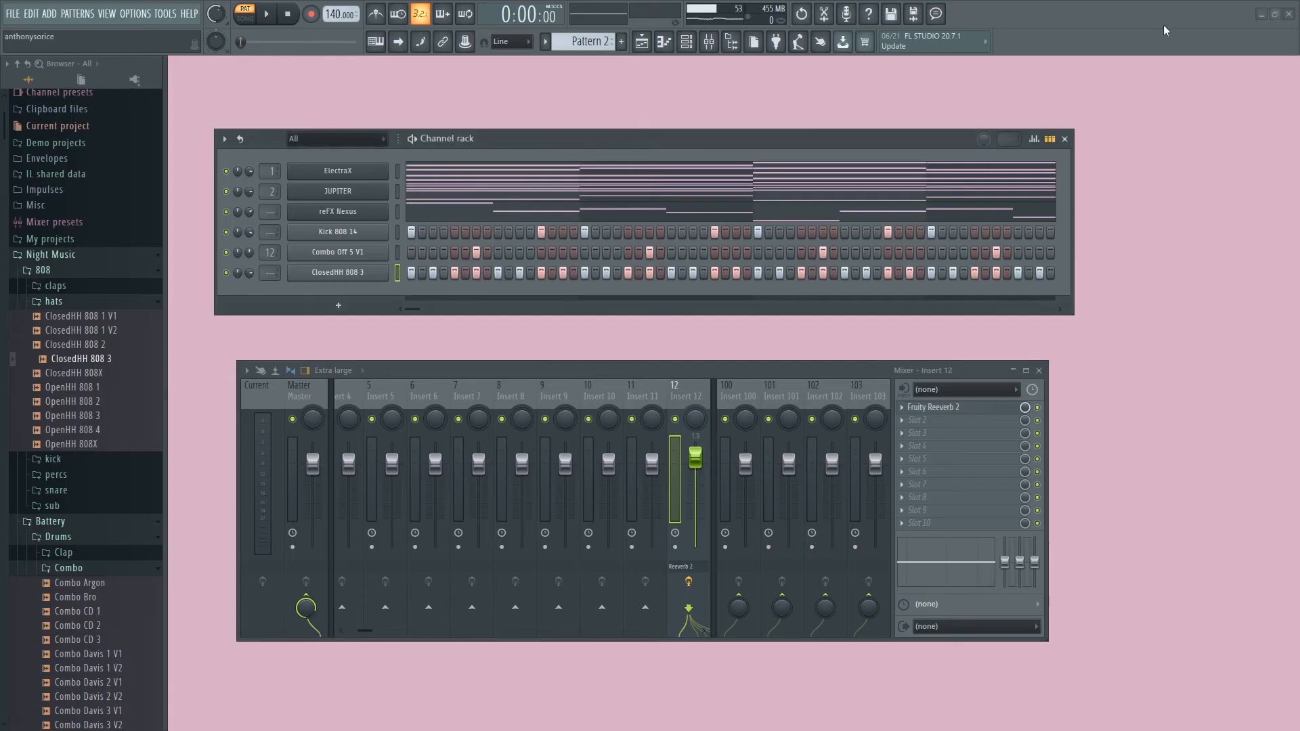
- Enable the ClosedHH 808 3 volume envelope and reduce it to a short hold without attack, decay, sustain or release
click(354, 267)
click(159, 200)
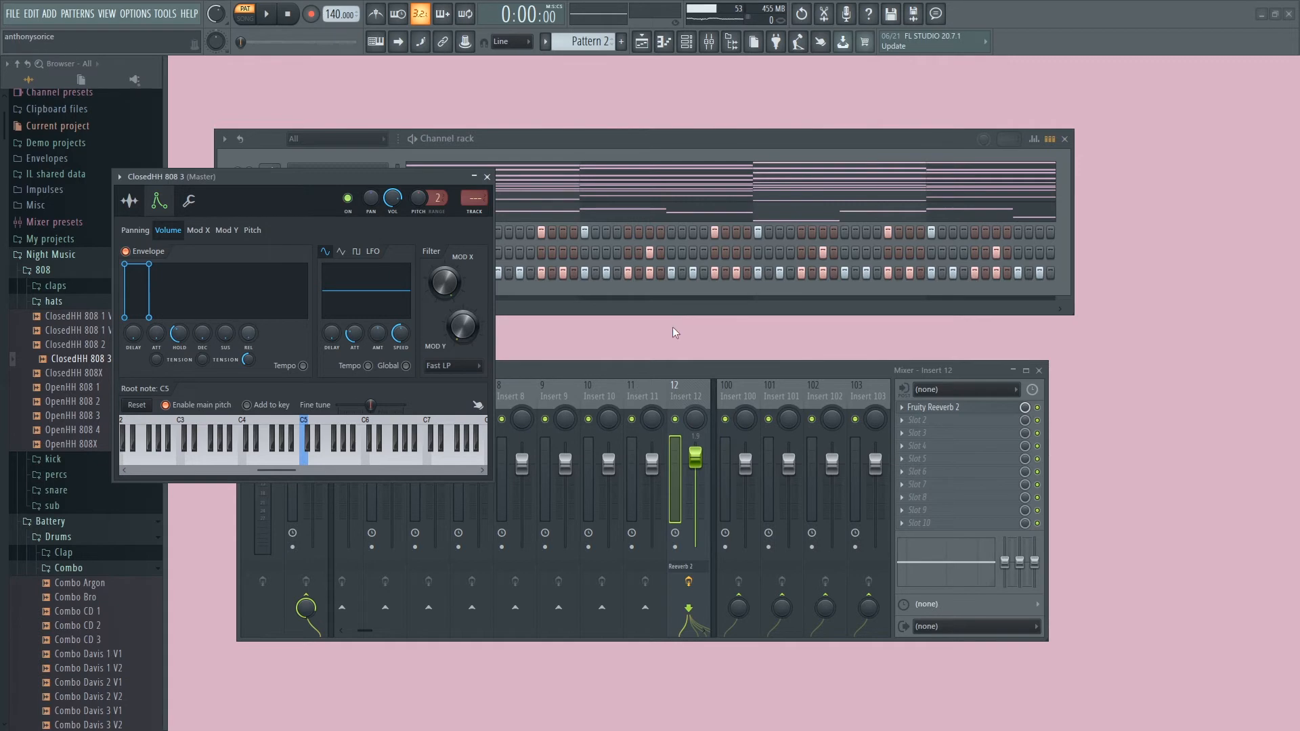
click(733, 145)
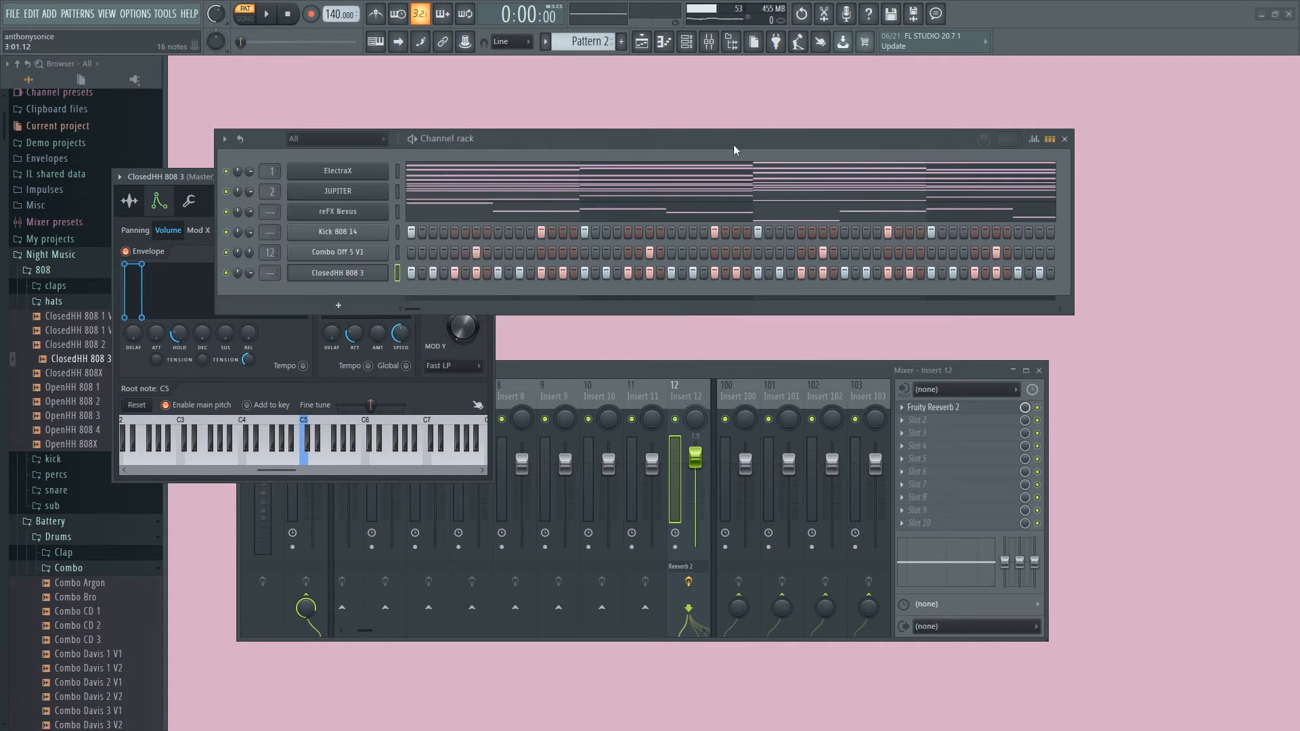
- Transpose all ClosedHH 808 3 notes down nine semitones to D#4 in the piano roll, and start playback
right_click(354, 275)
click(433, 272)
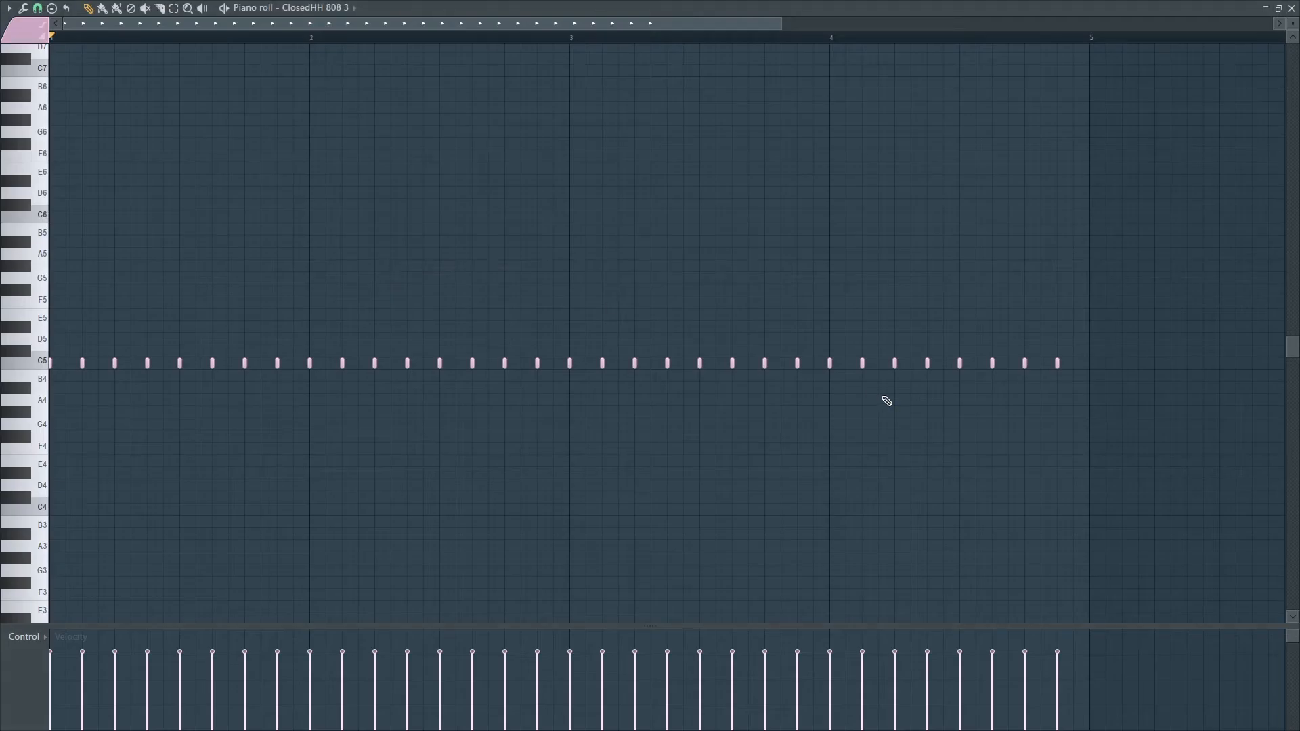
key(ctrl+a)
key(ctrl+s)
click(428, 327)
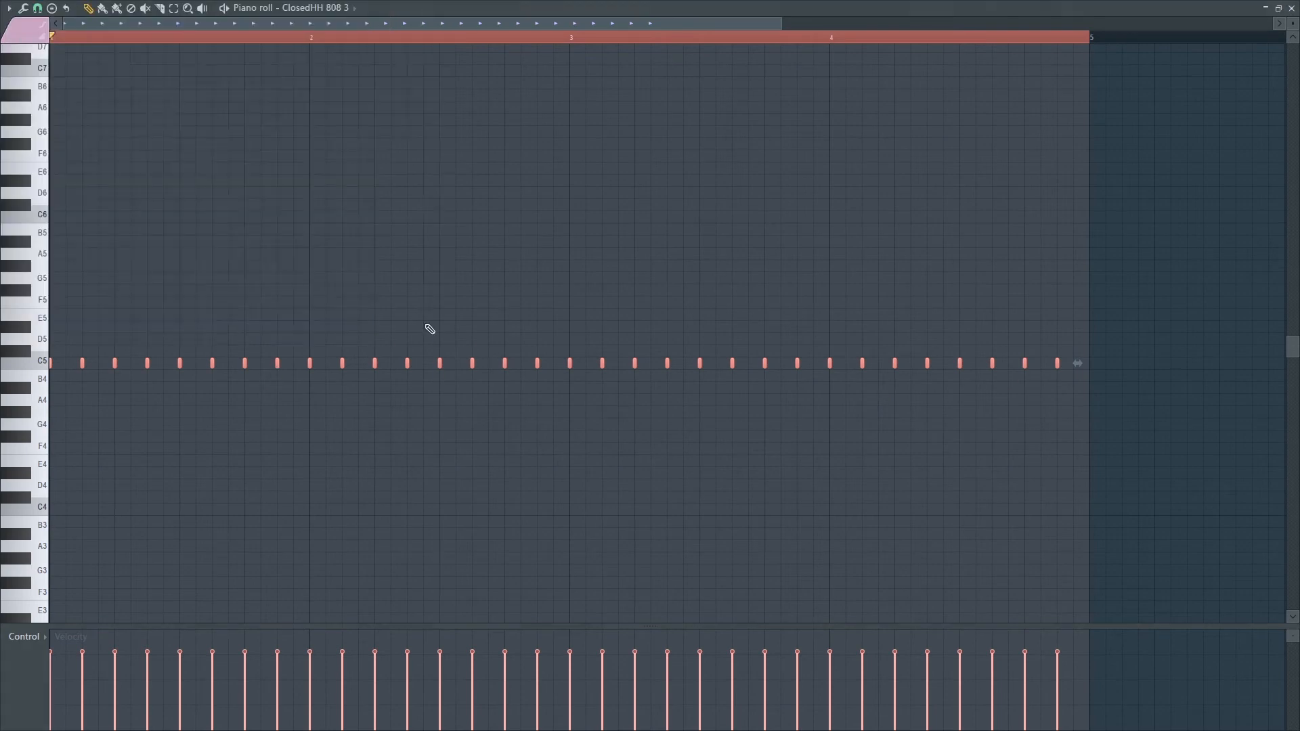
key(Down)
key(Down)
key(Down)
key(Down)
key(Down)
key(Down)
key(Down)
key(Down)
key(Down)
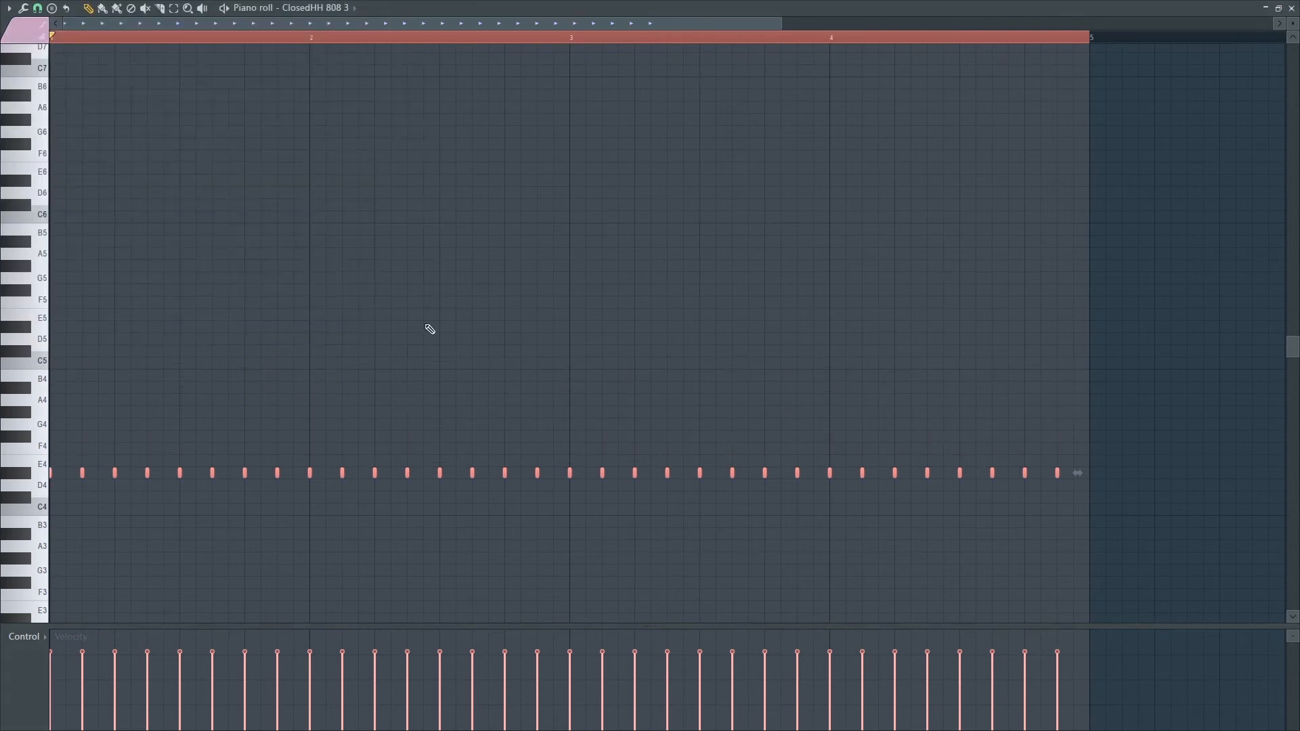
key(space)
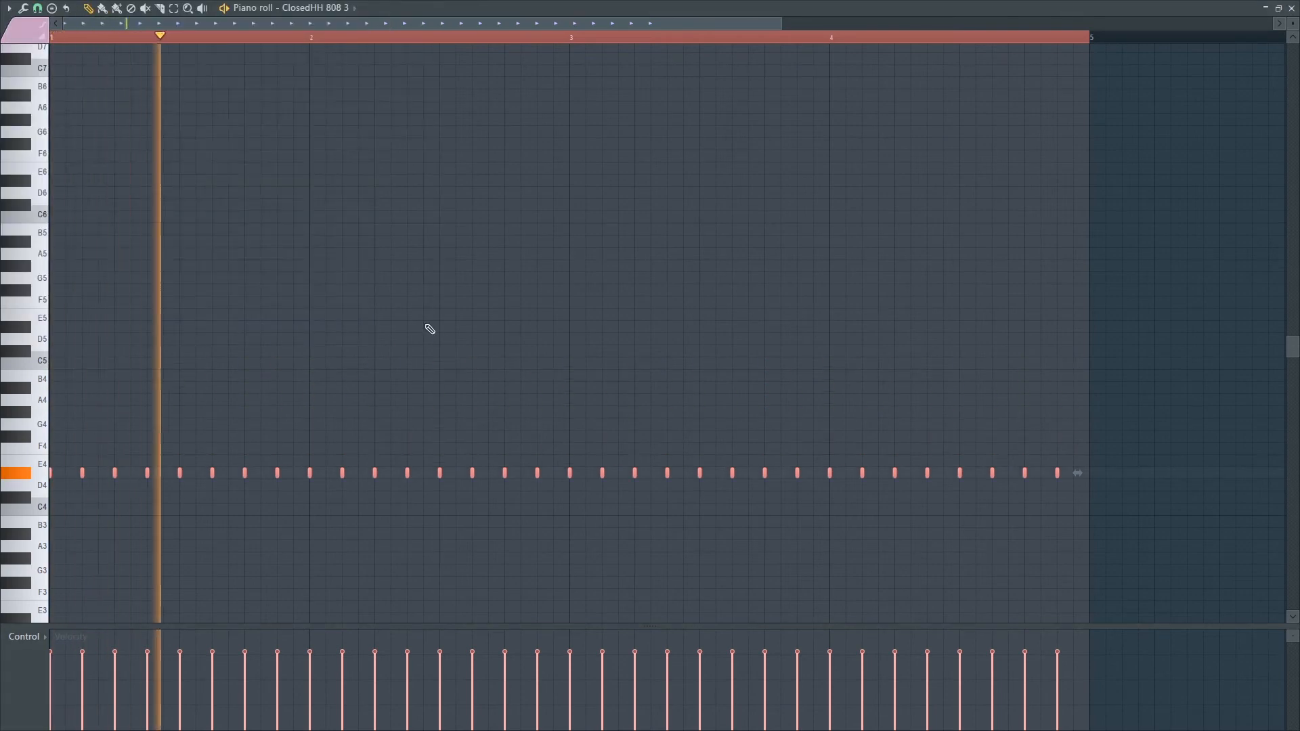
click(1291, 9)
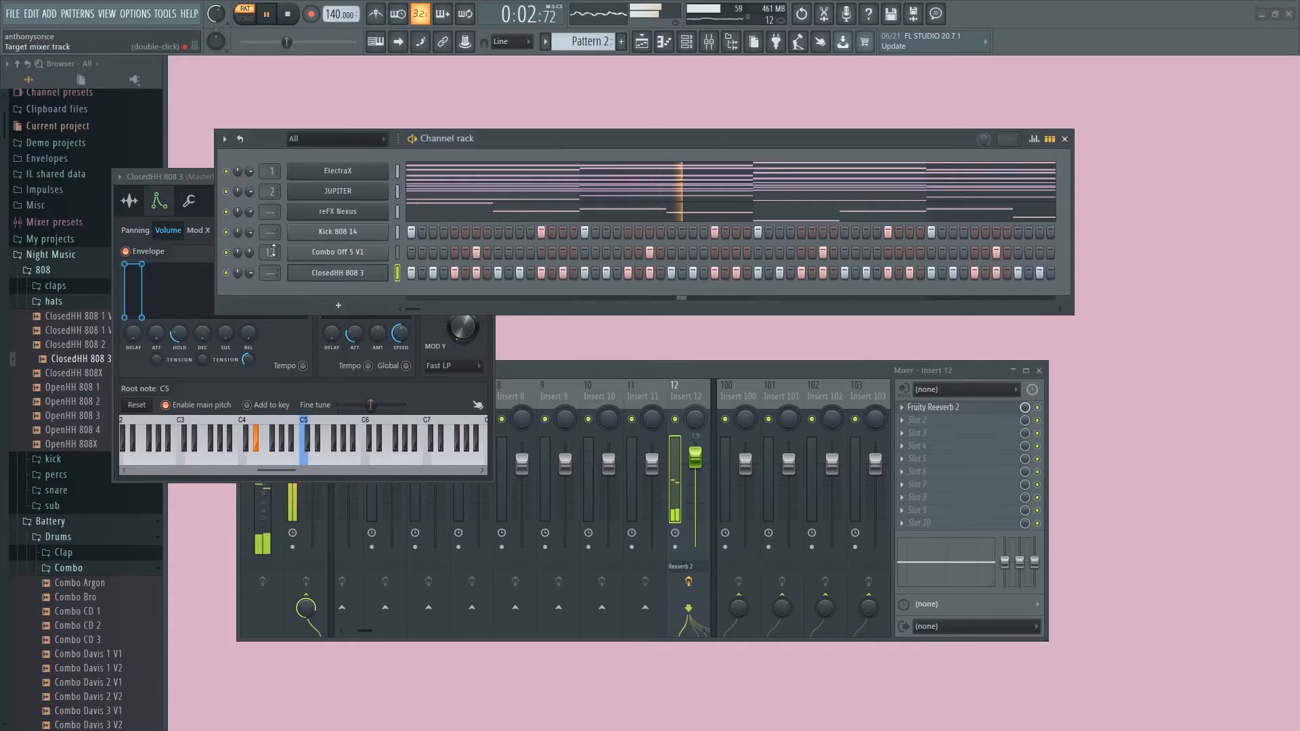
- Lower the ClosedHH 808 3 channel volume and reduce its filter frequency to about 63% during playback
drag(249, 272, 250, 288)
click(380, 388)
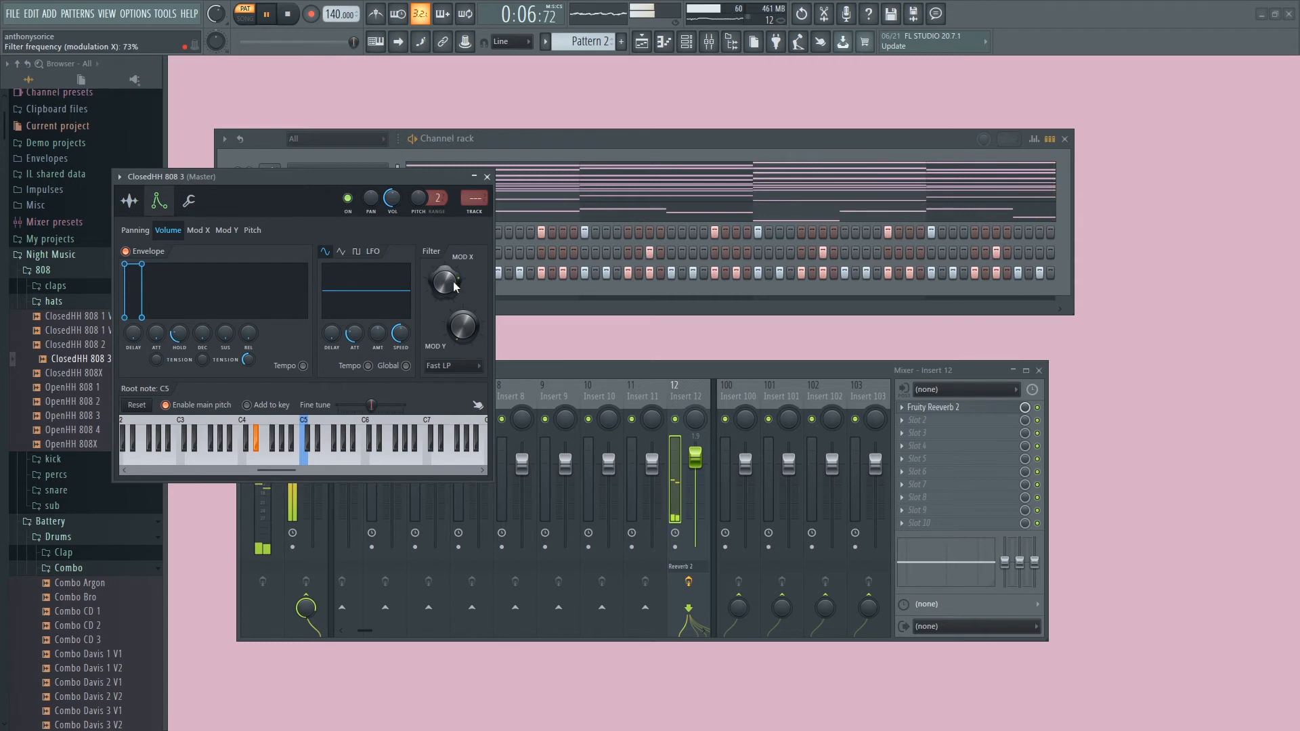
click(716, 140)
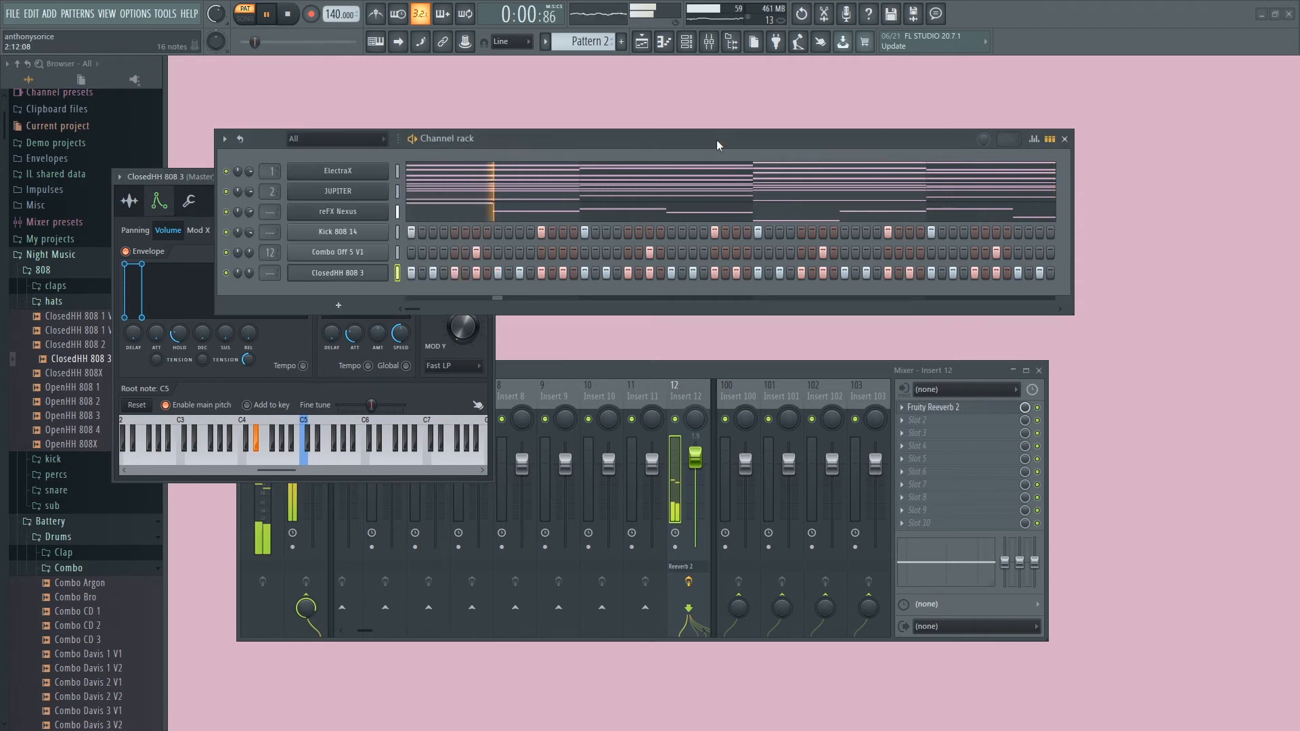
click(438, 390)
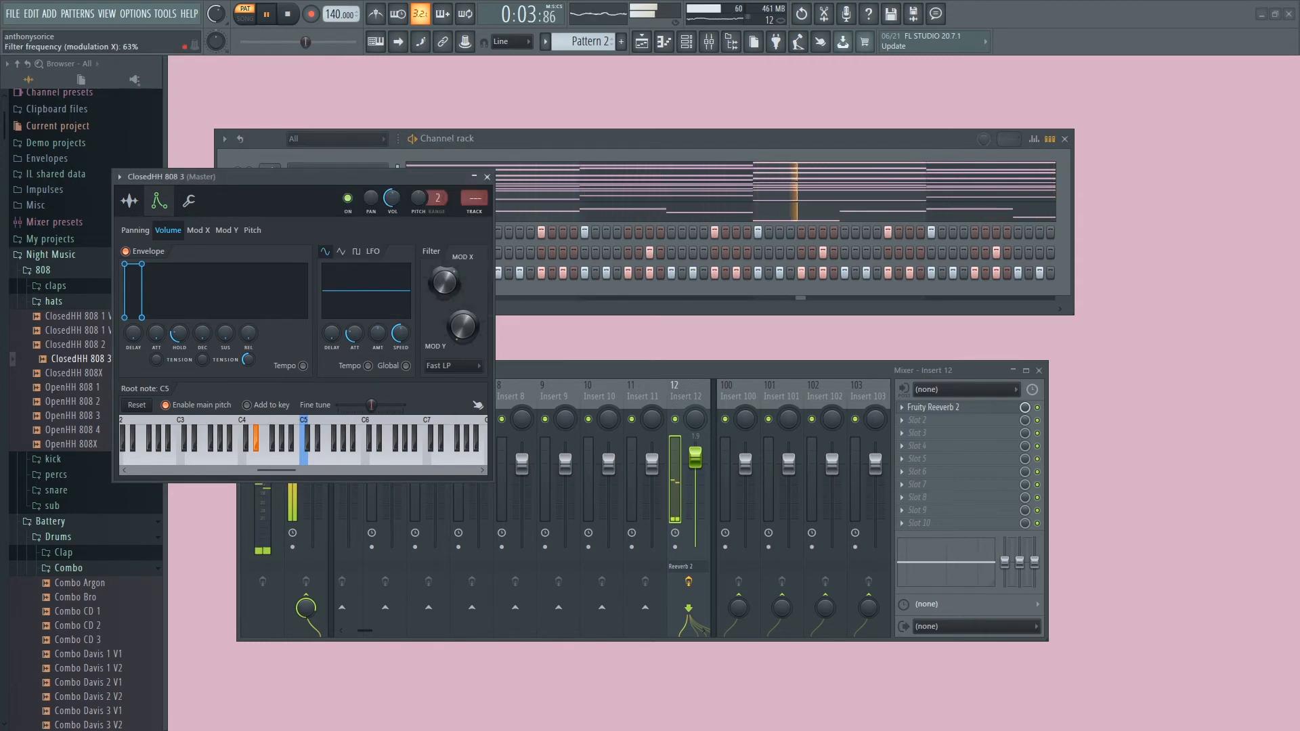
click(653, 136)
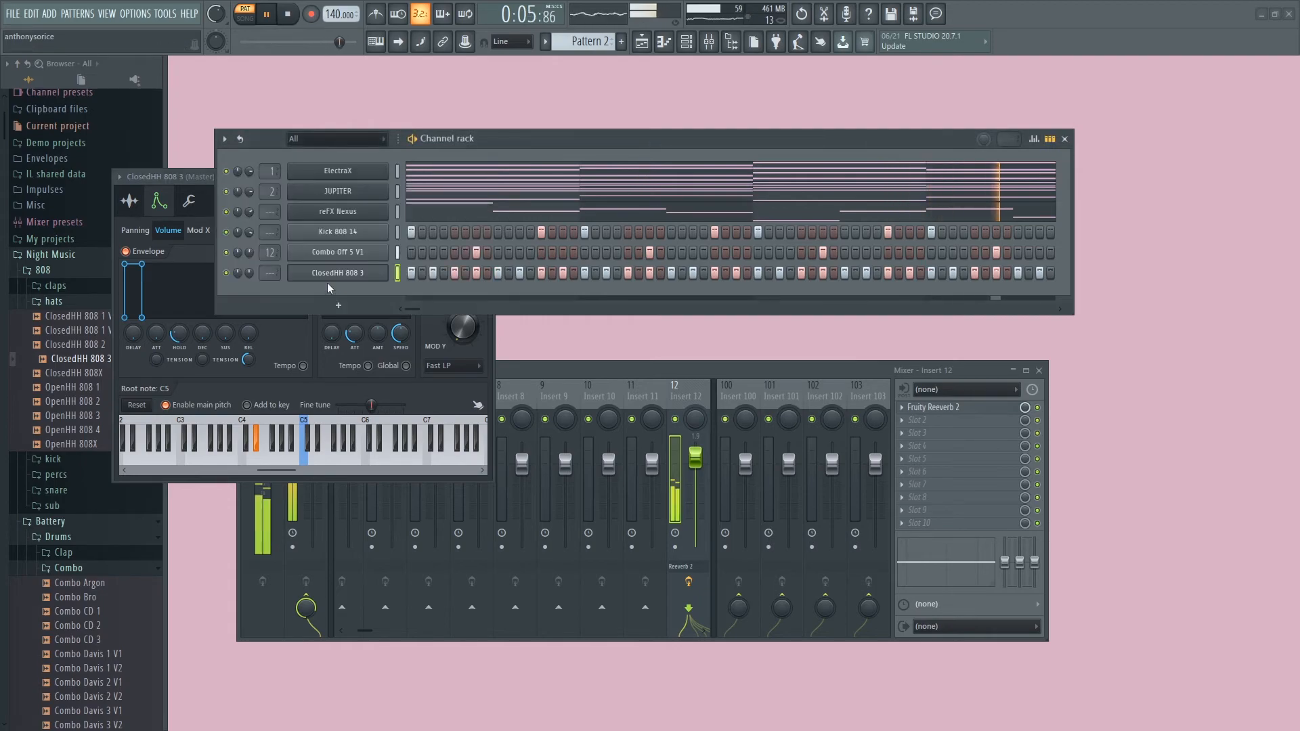
right_click(331, 275)
click(407, 273)
key(Escape)
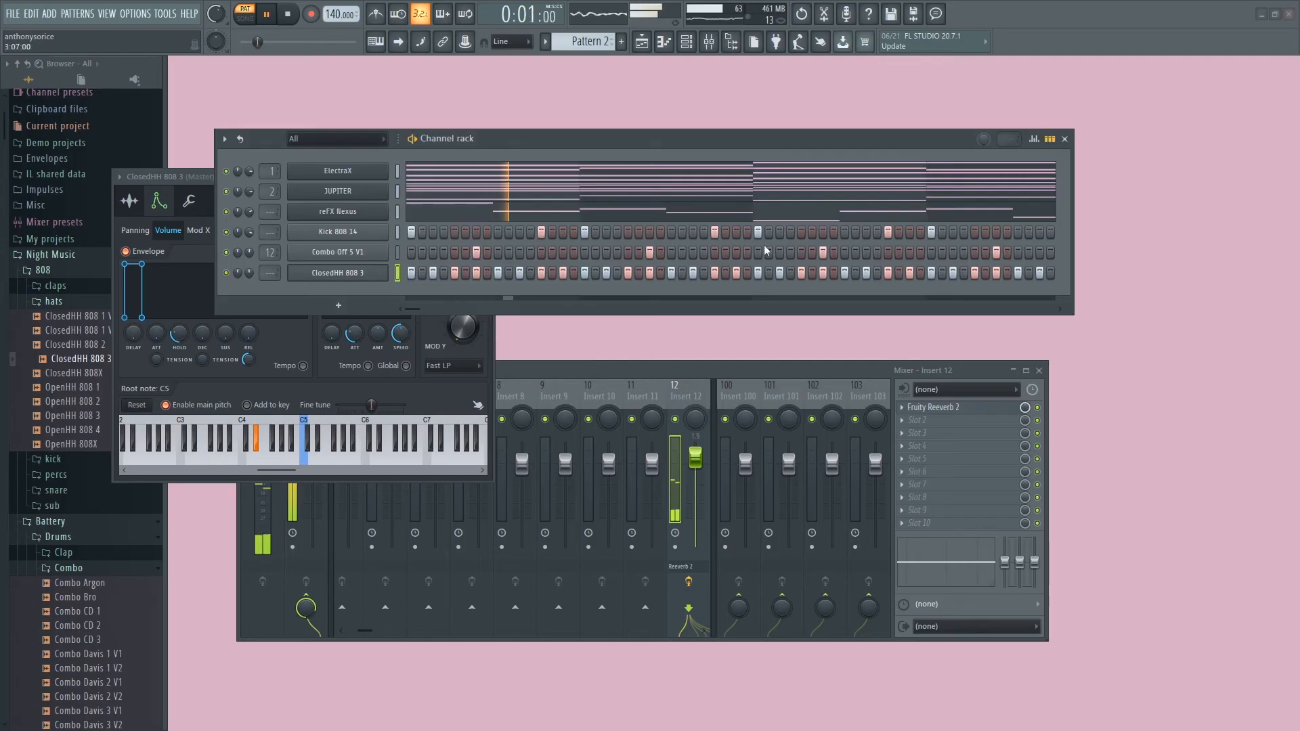
- Stop playback, set the ClosedHH 808 3 time shift to 0:01, replay the pattern and close the channel settings
click(320, 271)
click(321, 272)
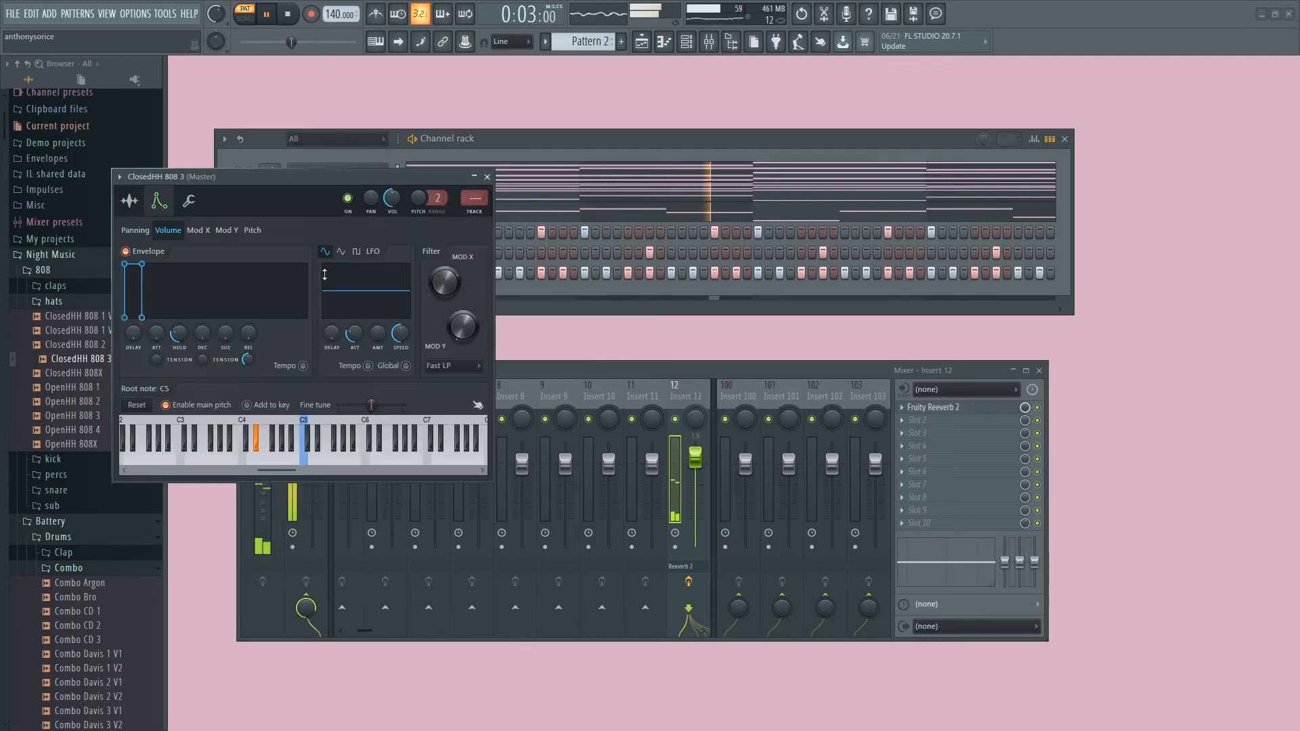
click(320, 271)
key(space)
click(189, 203)
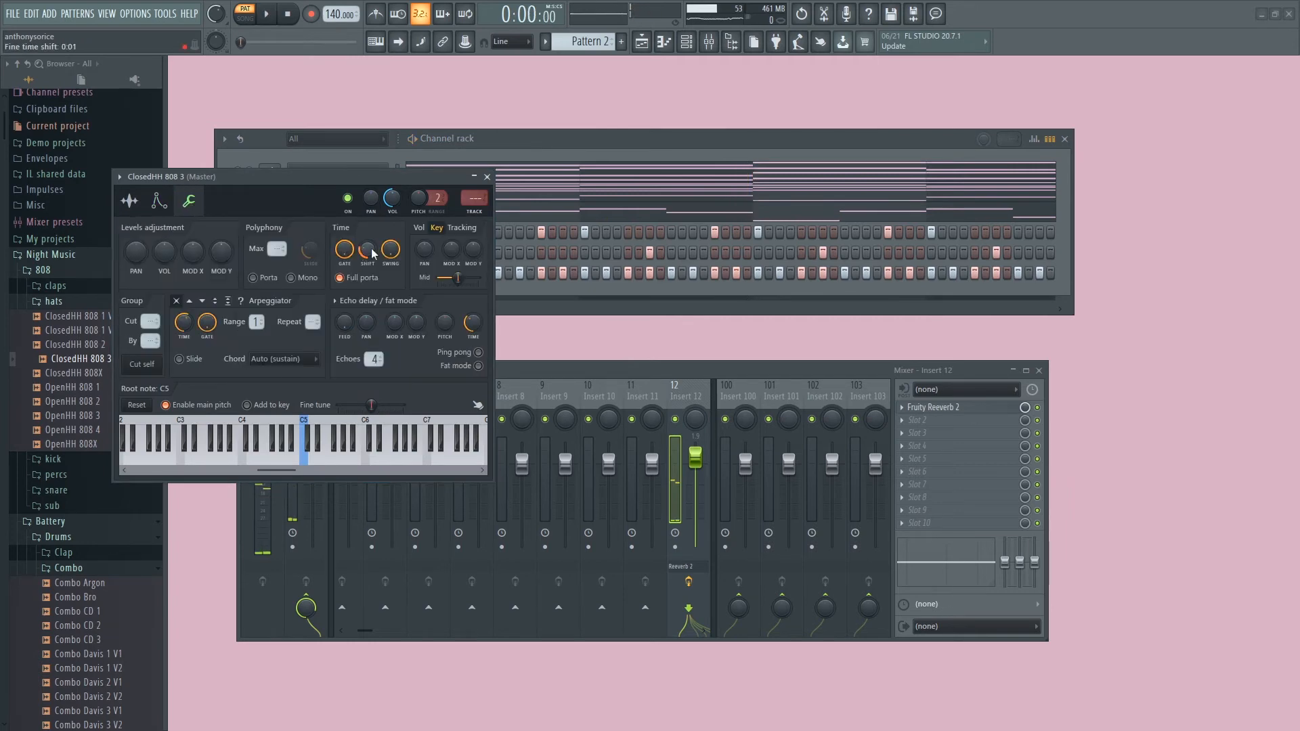
click(677, 136)
key(space)
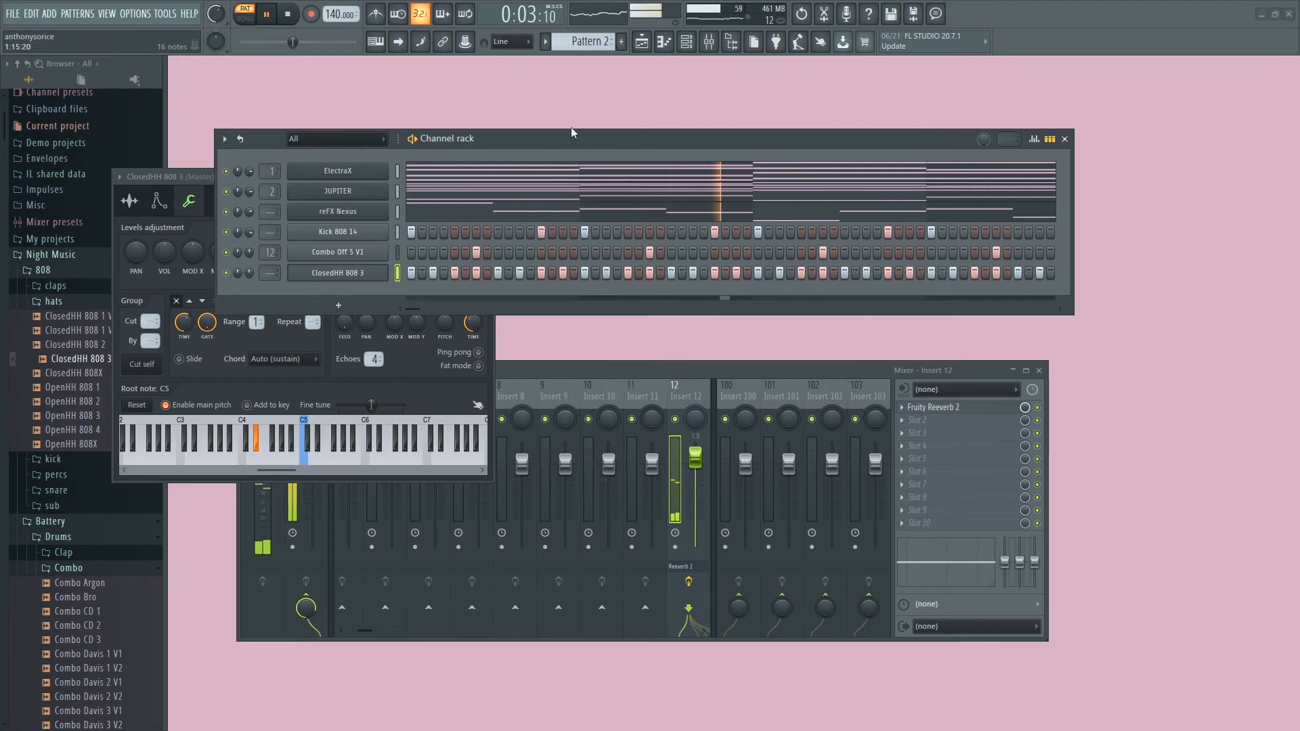
click(194, 178)
click(487, 177)
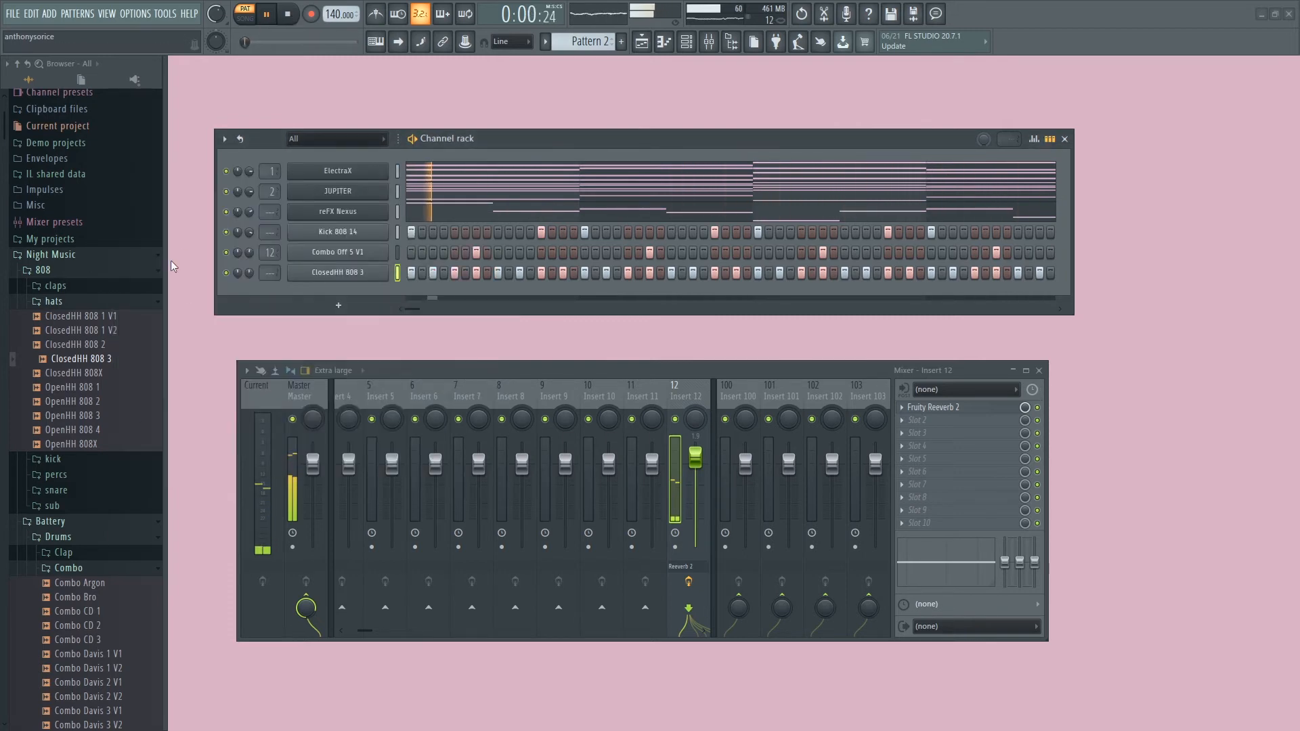
- Audition the 808 snare samples in the browser, including Snare 808 8, 16, 17 and 18, over the playing pattern
click(76, 488)
click(78, 482)
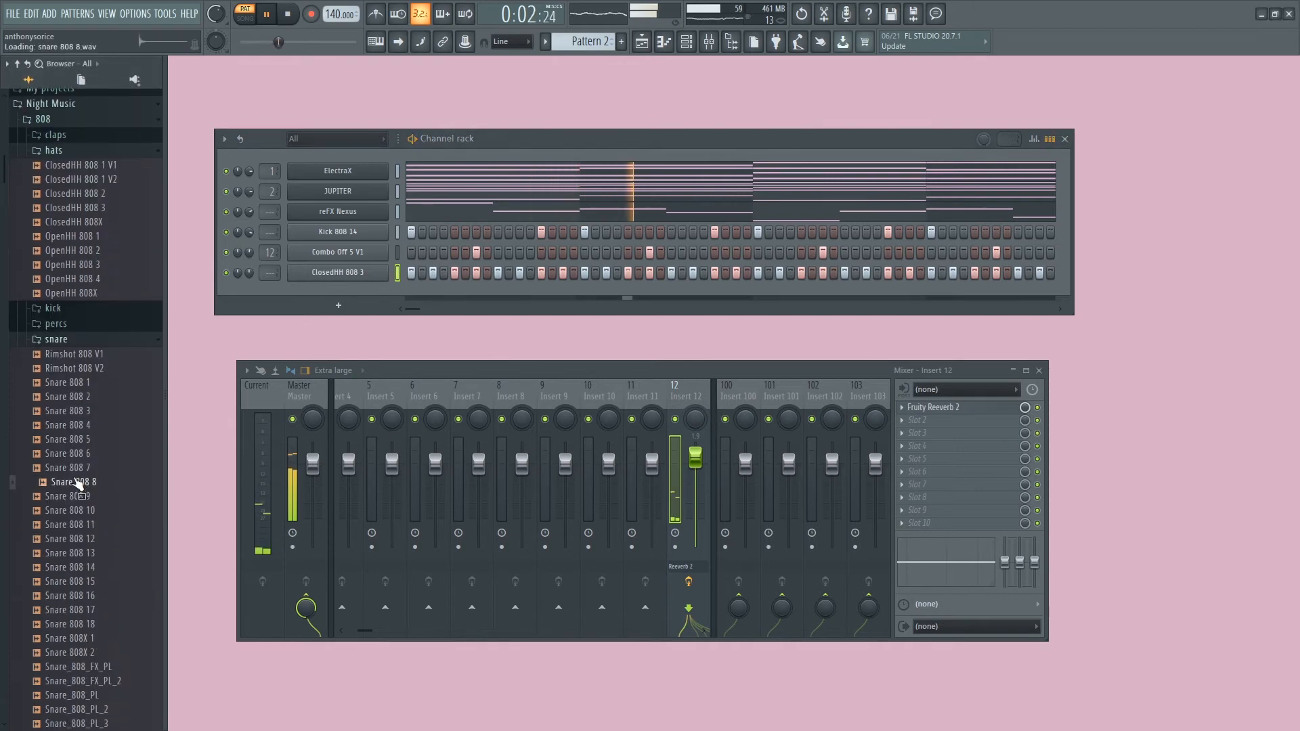
click(80, 595)
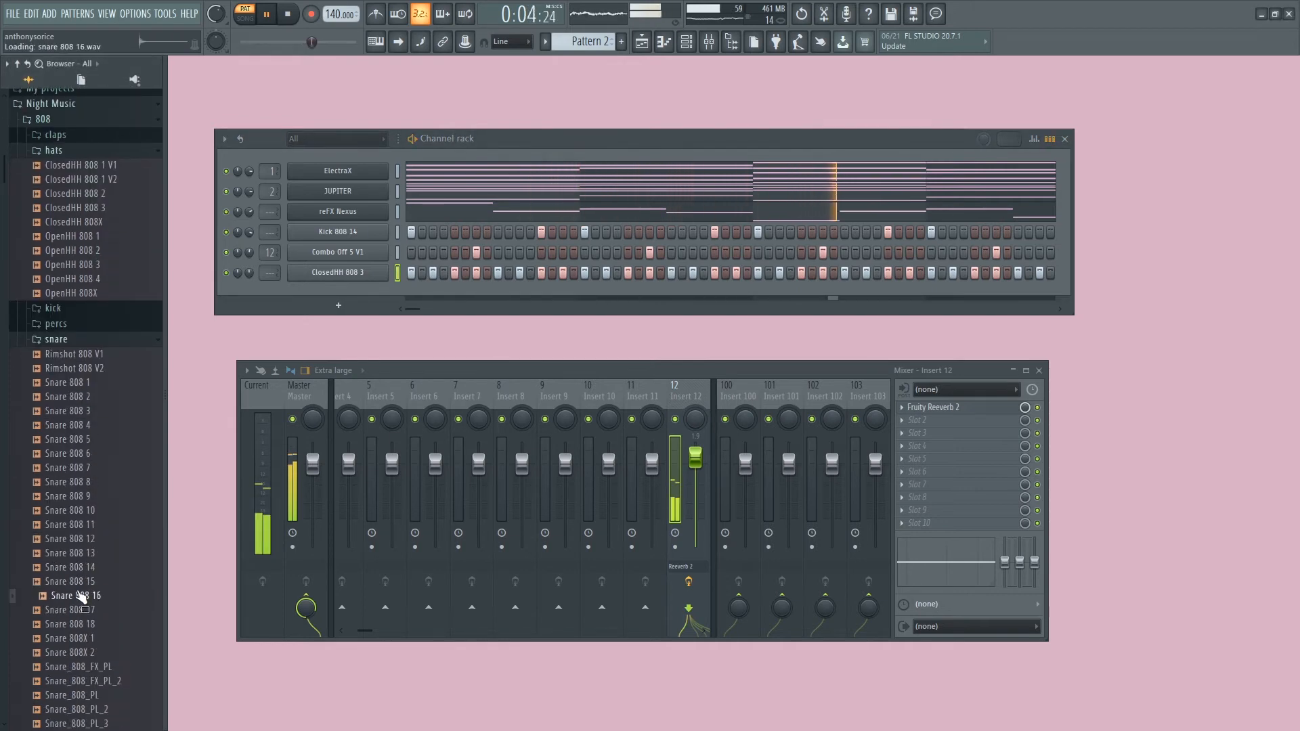
click(84, 610)
click(86, 624)
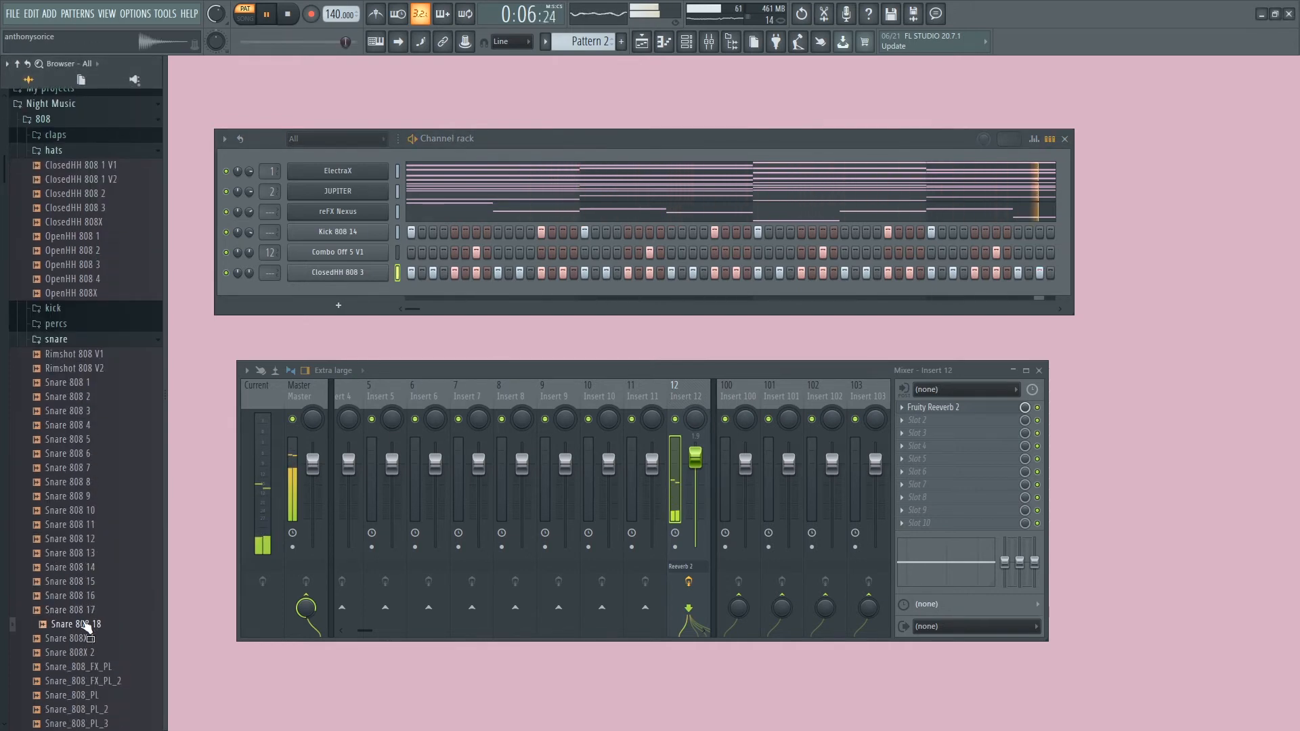
- Add Snare 808 18 as a channel with hits on beat 3 of bars 1 and 2, duplicated into bars 3 and 4
drag(87, 626, 341, 288)
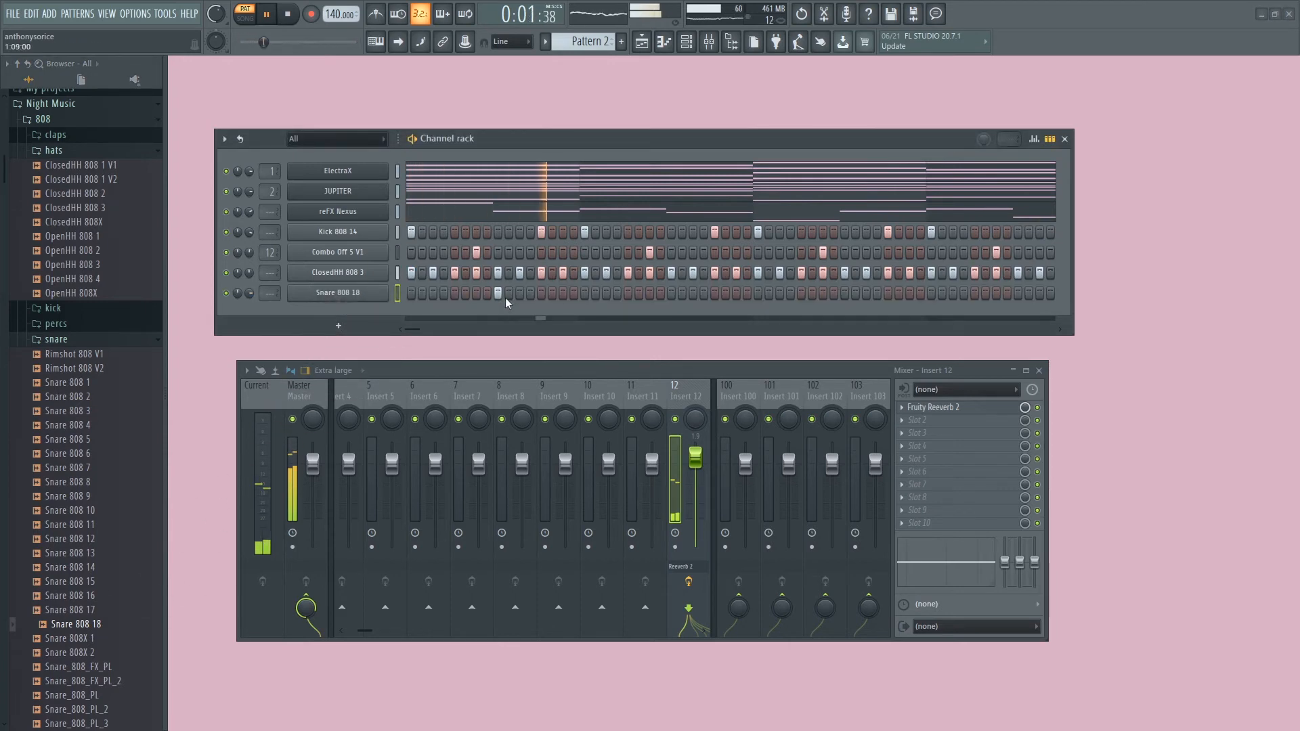
right_click(311, 291)
click(331, 292)
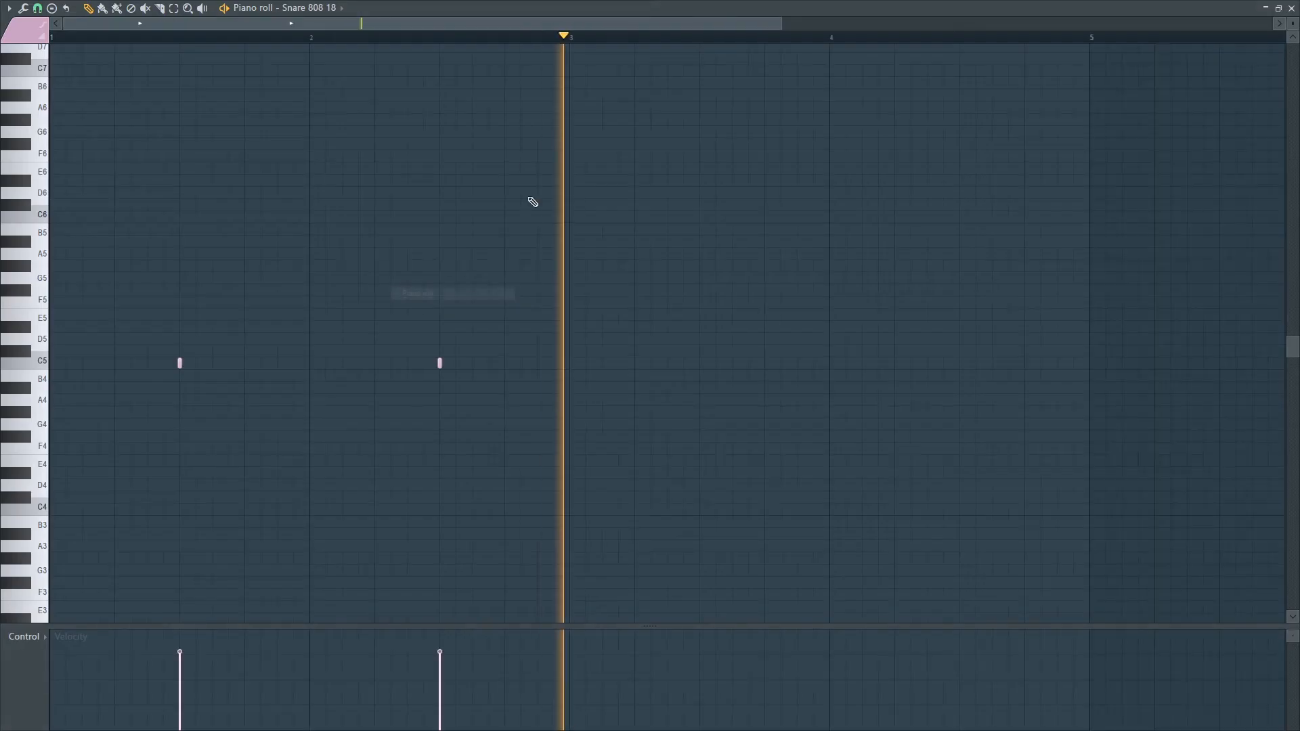
drag(575, 50, 151, 39)
key(ctrl+b)
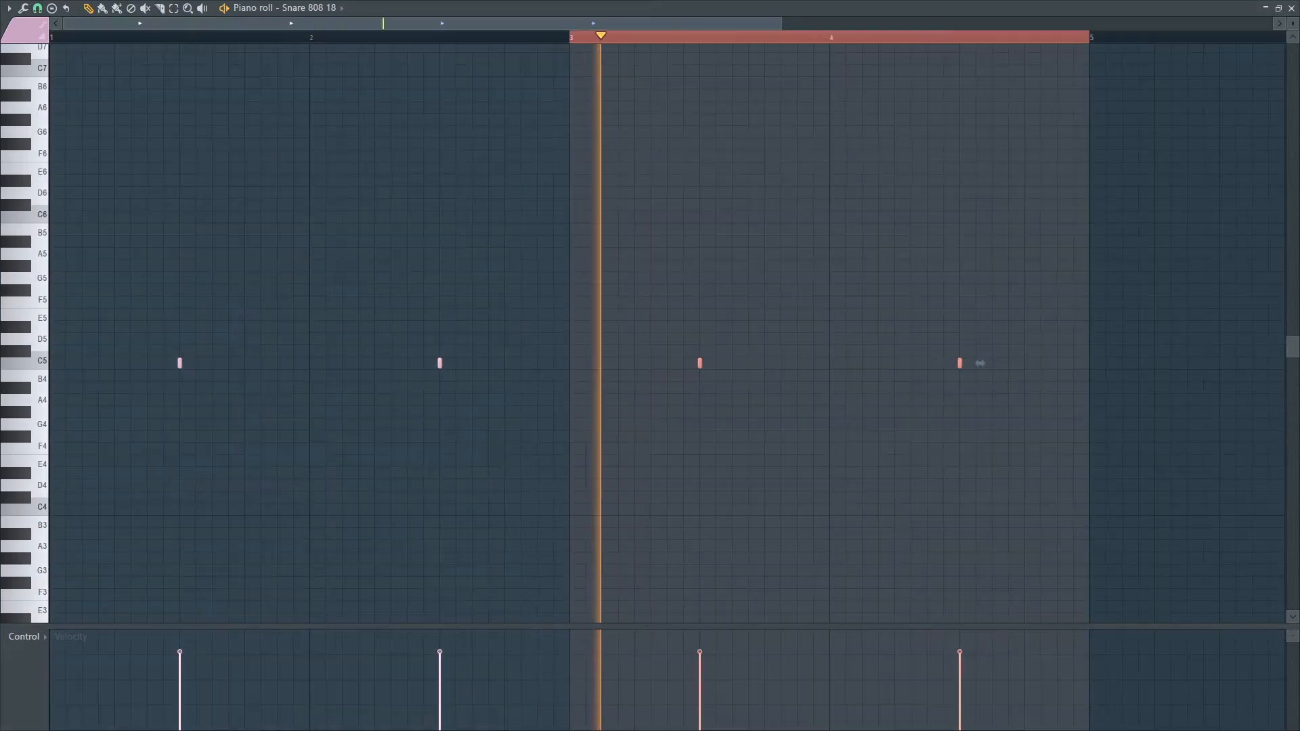
click(1294, 8)
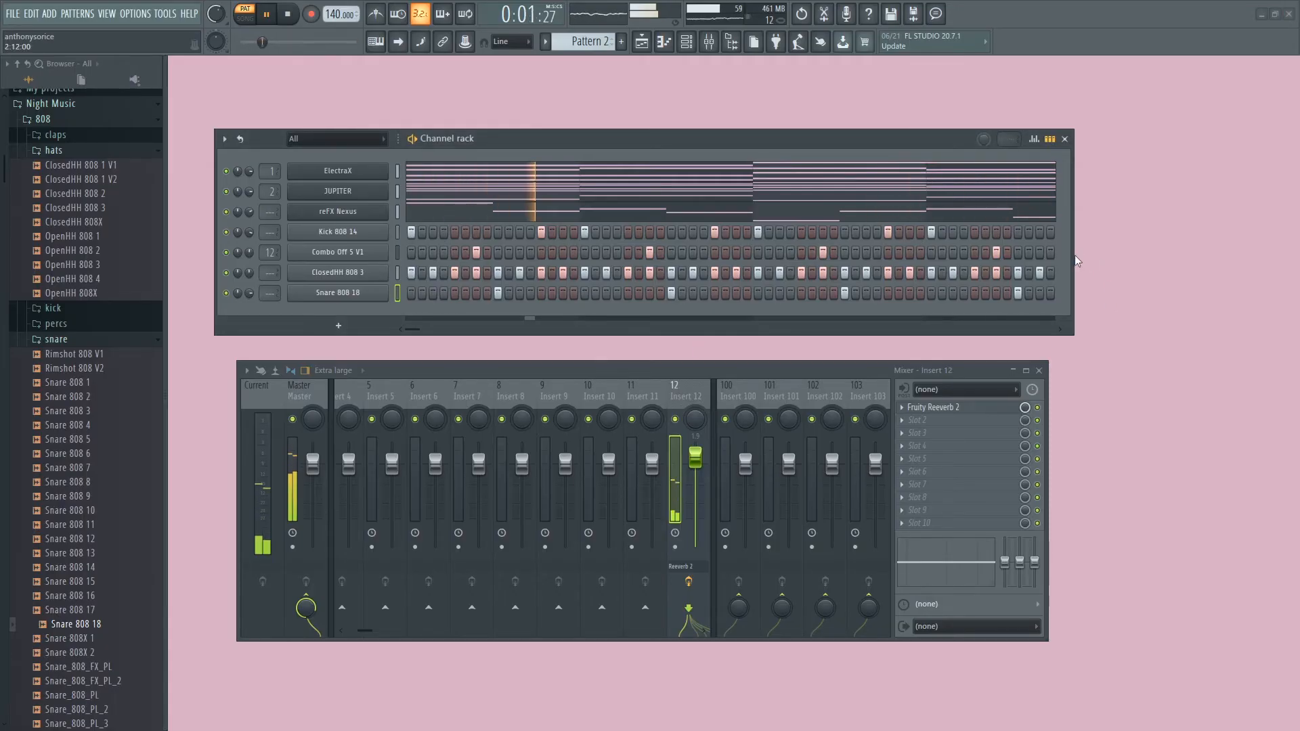
- Widen the channel rack to show all four bars and inspect the Snare 808 18 channel's volume envelope settings
drag(1074, 263, 1203, 263)
click(338, 292)
click(147, 218)
click(176, 218)
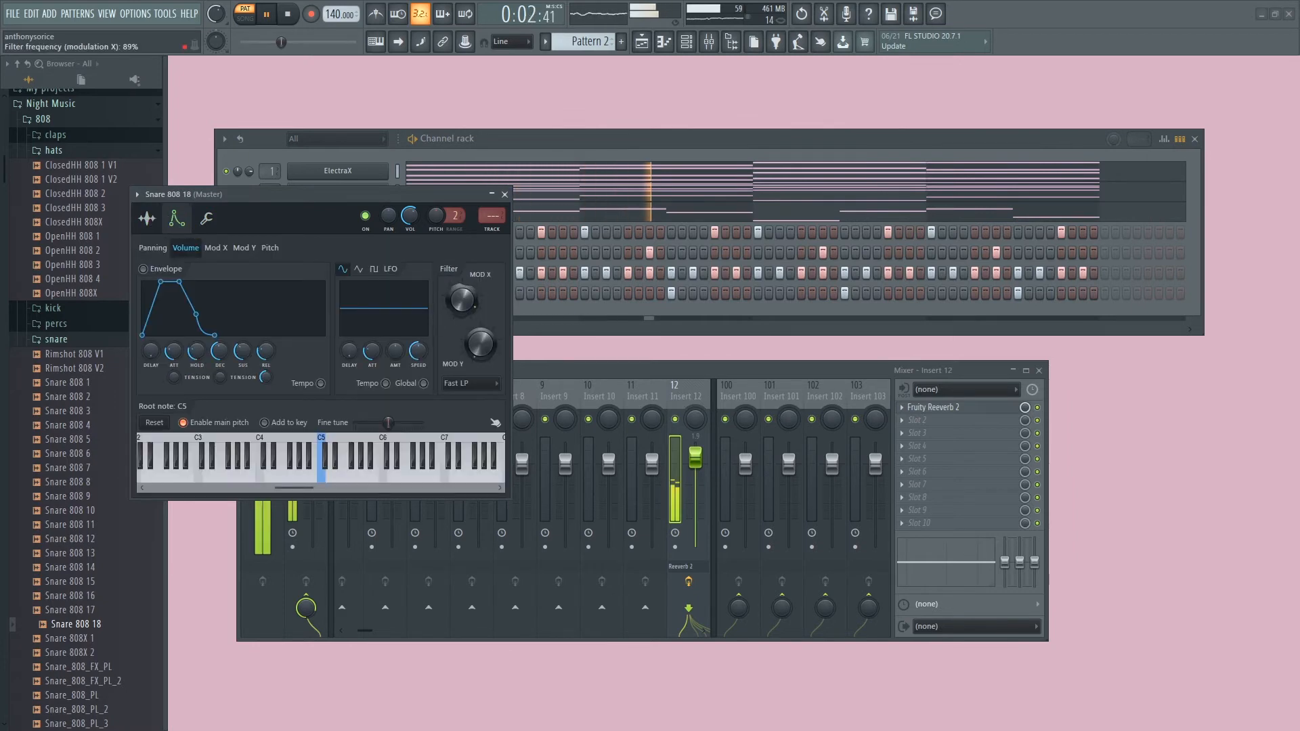
click(505, 194)
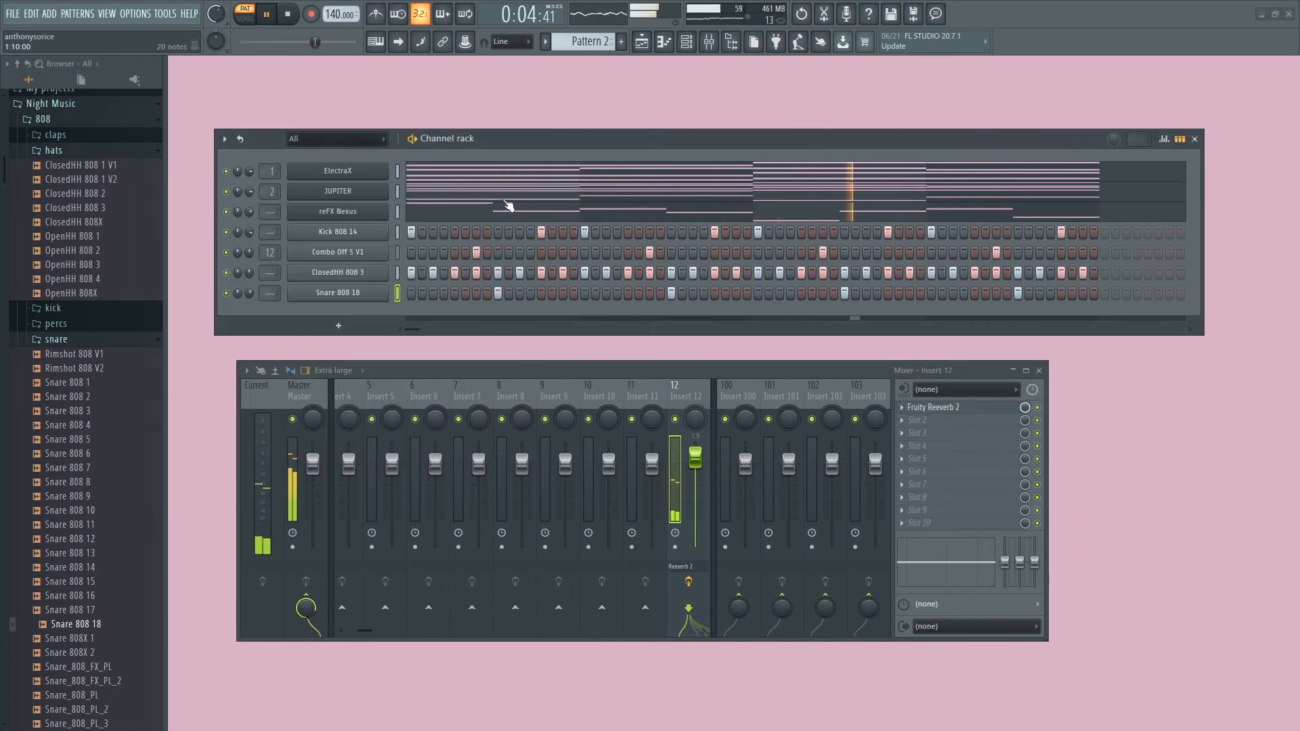
scroll(108, 386, up, 4)
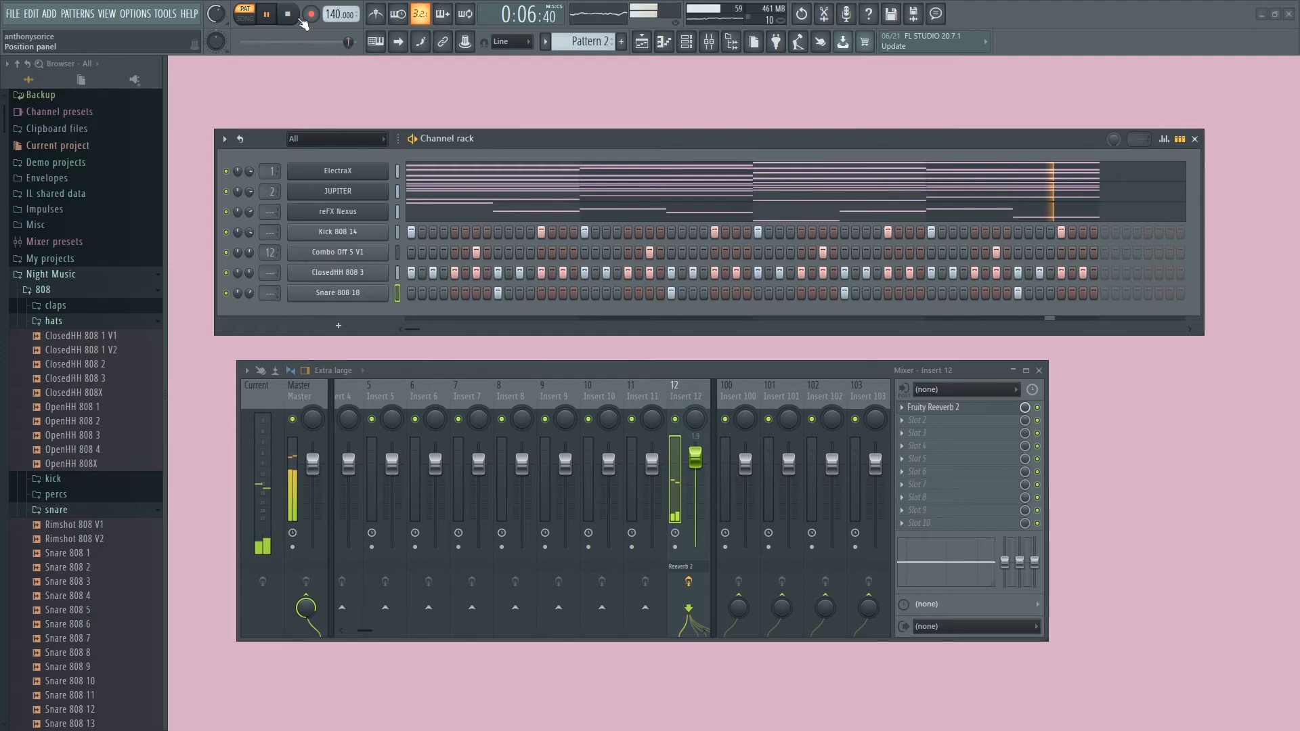
- Route Snare 808 18 to mixer track 13, load Fruity Reeverb 2 on it and check the sound in playback
key(space)
scroll(269, 292, up, 12)
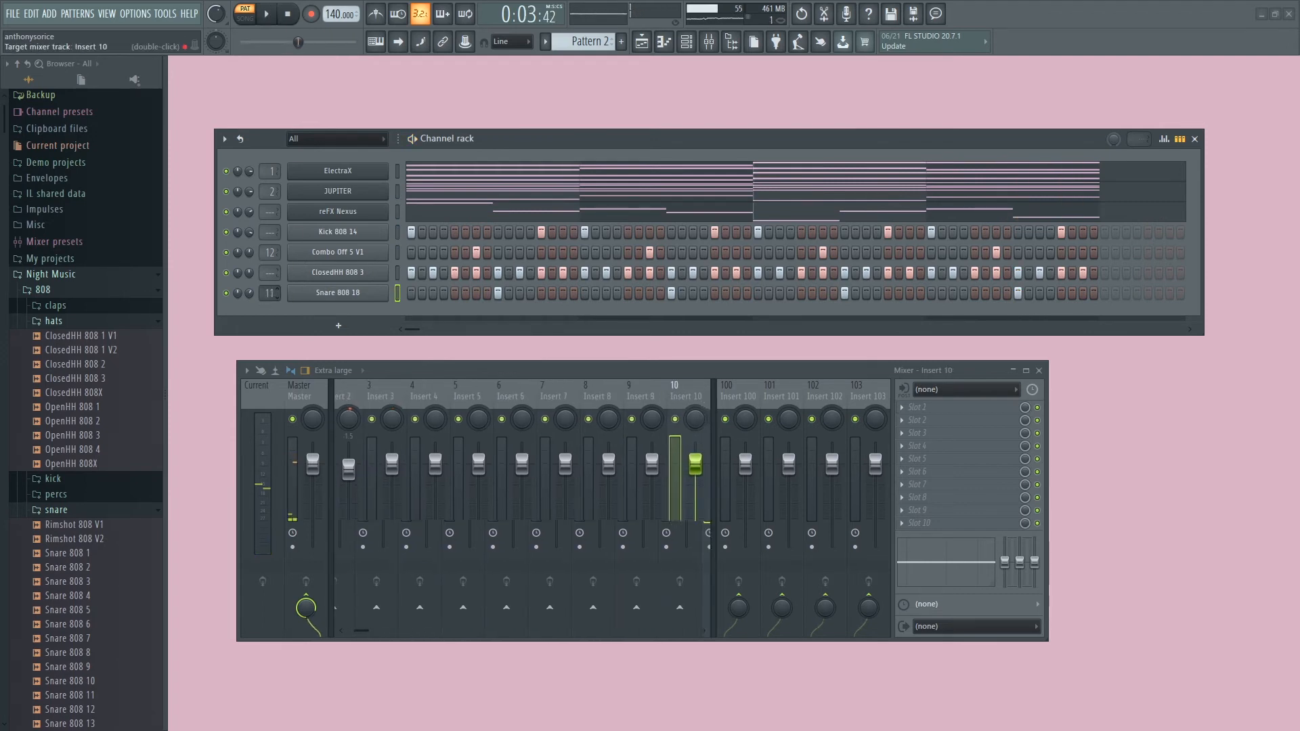
scroll(270, 292, up, 1)
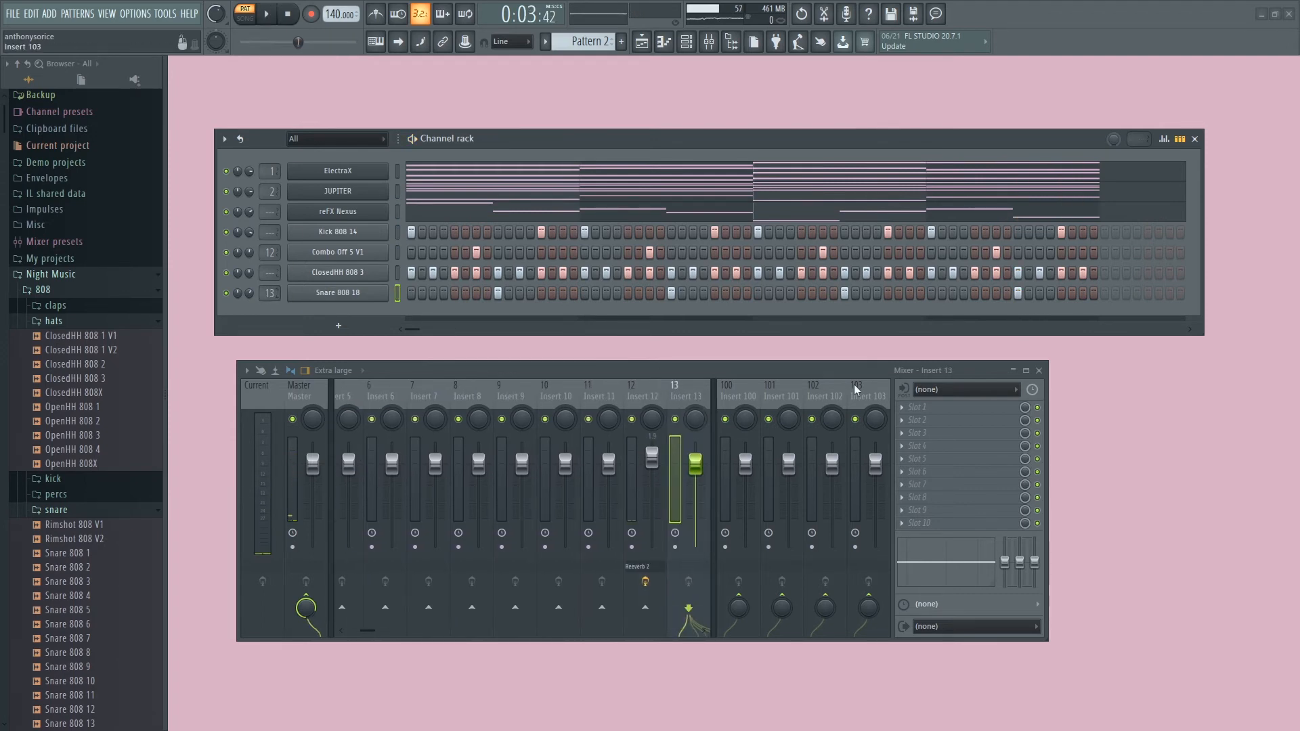
click(940, 407)
click(1117, 174)
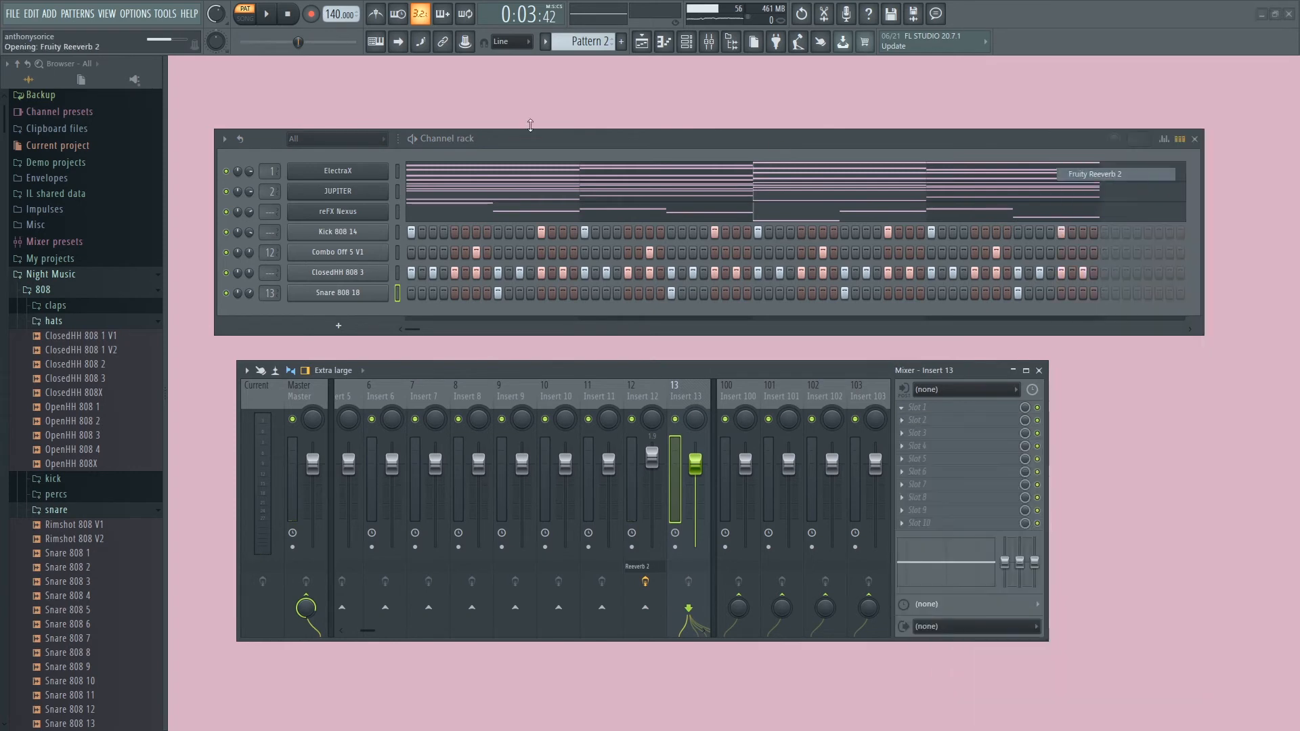
key(space)
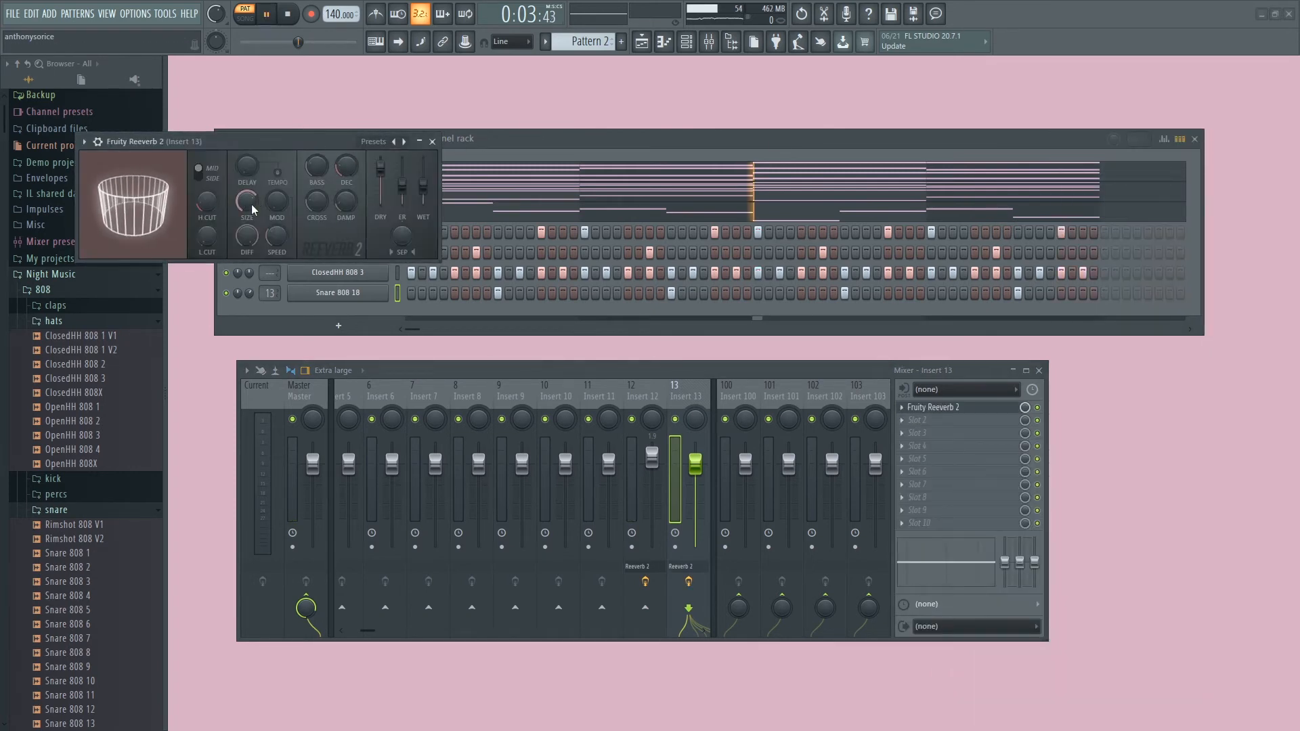
click(1195, 139)
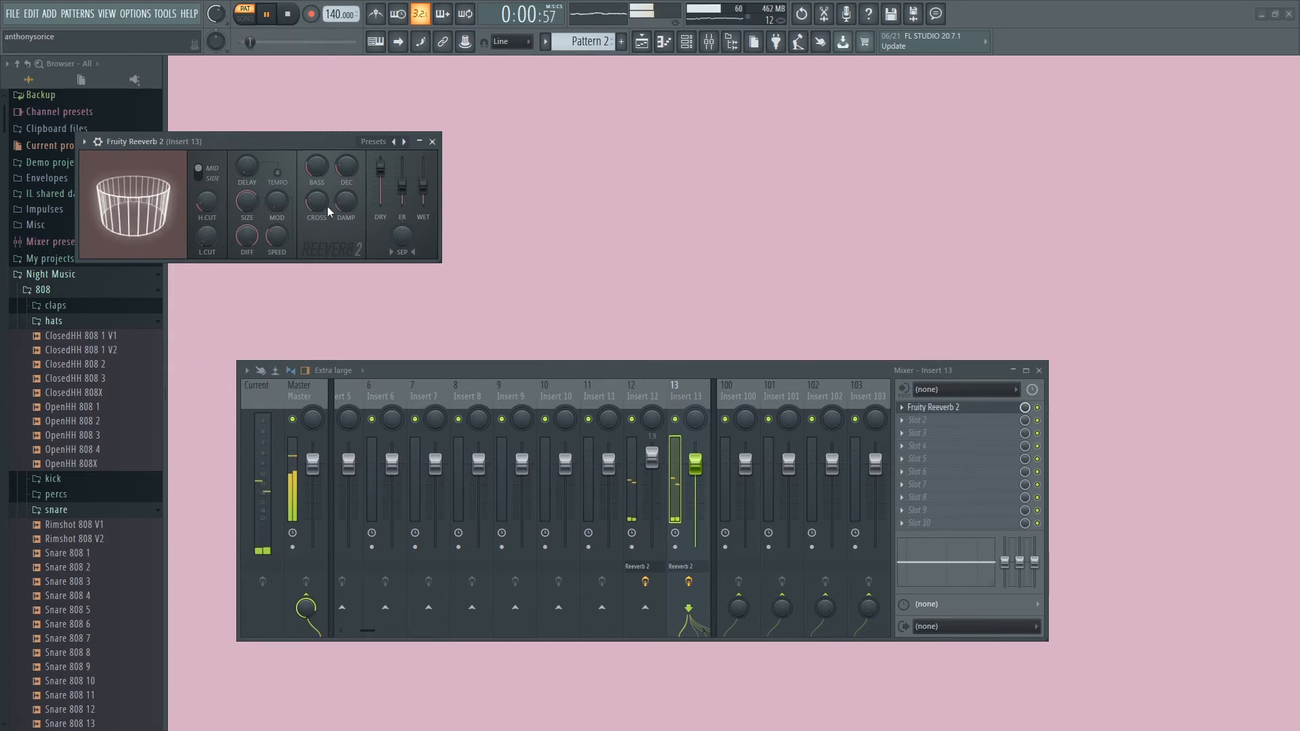
click(432, 141)
click(300, 12)
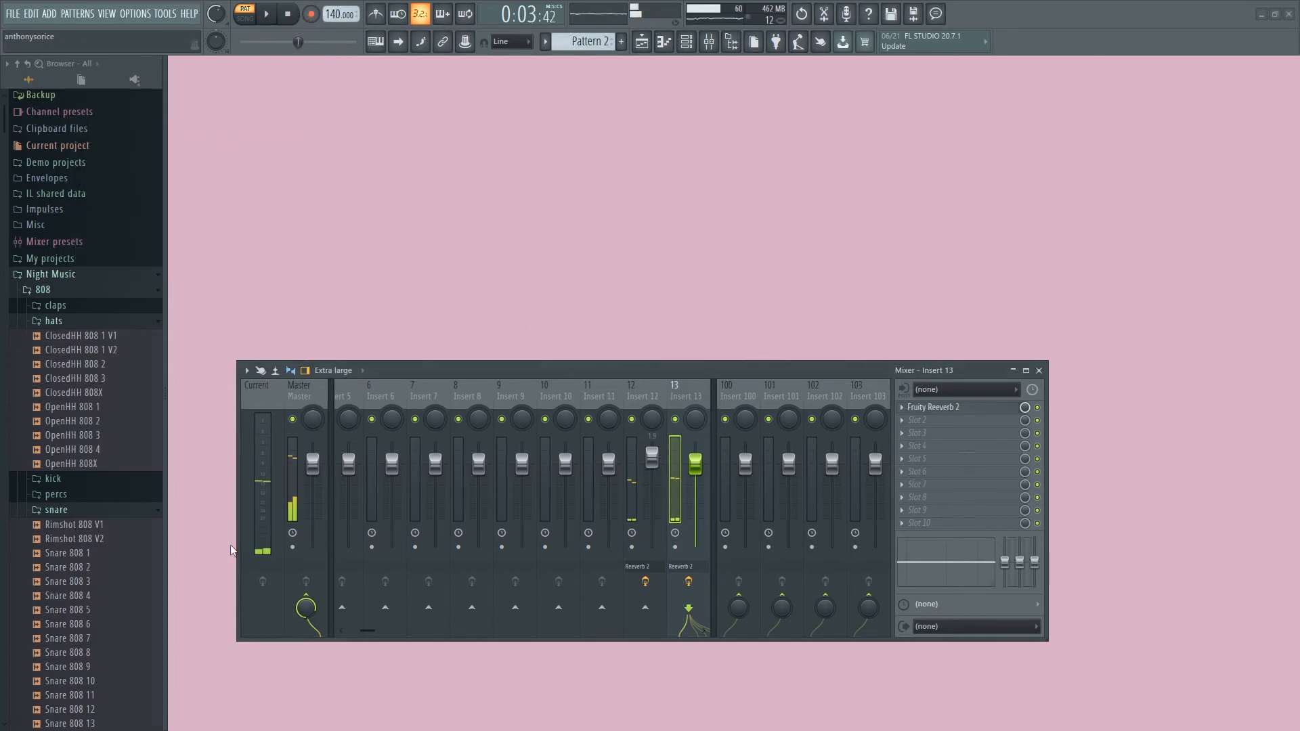
- Audition the open hi-hat samples OpenHH 808 4, 3, 2 and 1 with the channel rack reopened
scroll(84, 413, down, 3)
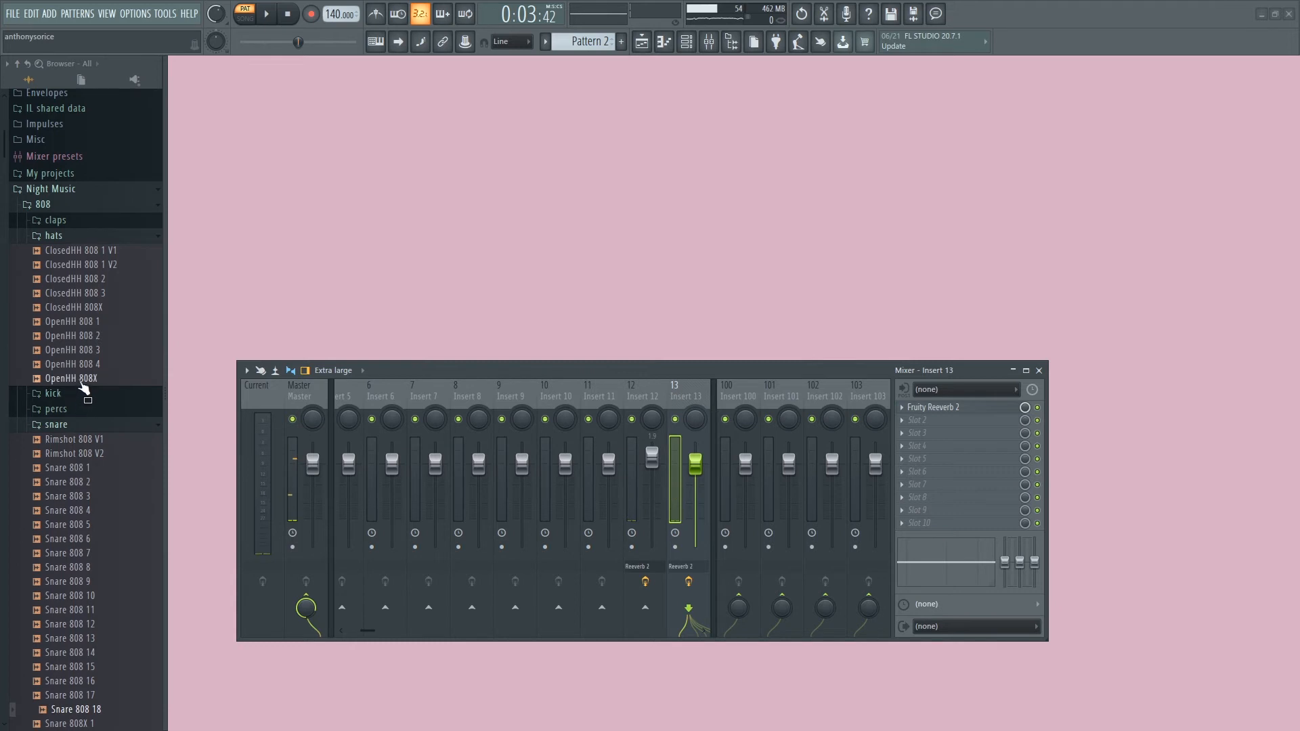
click(85, 365)
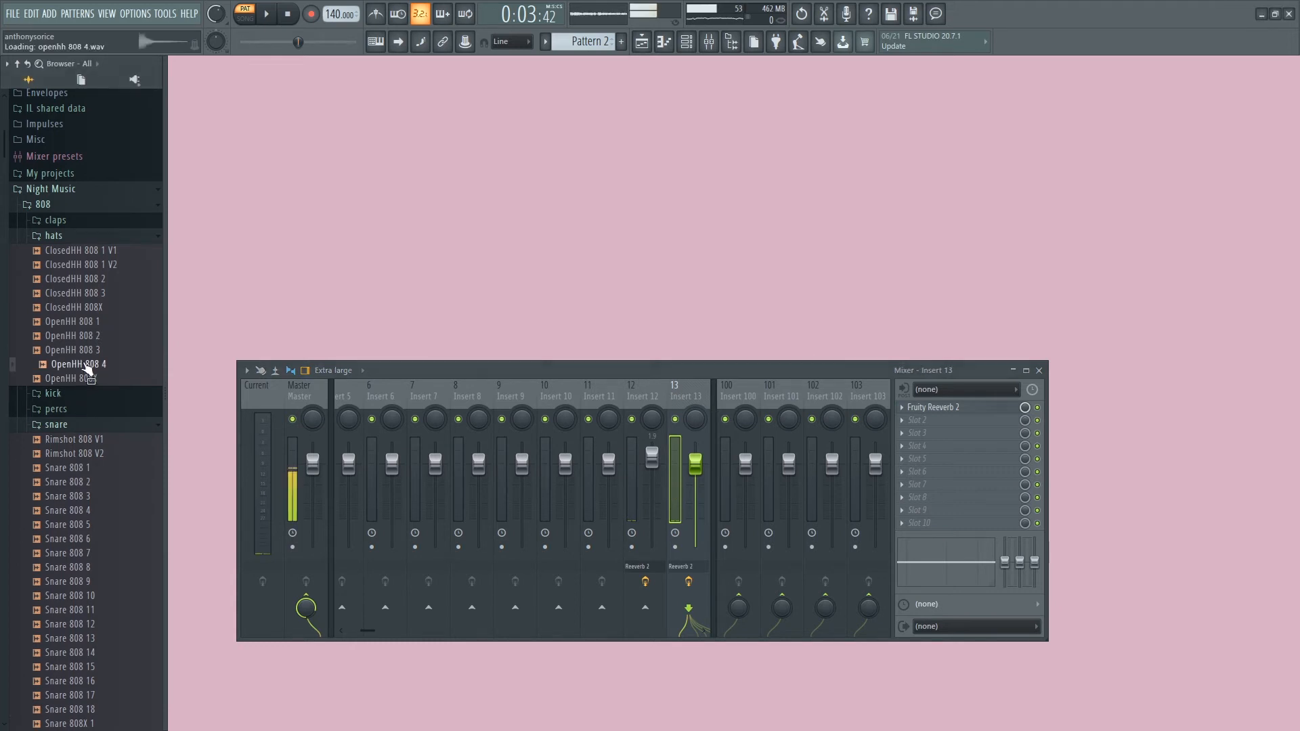
key(F6)
click(85, 350)
click(84, 340)
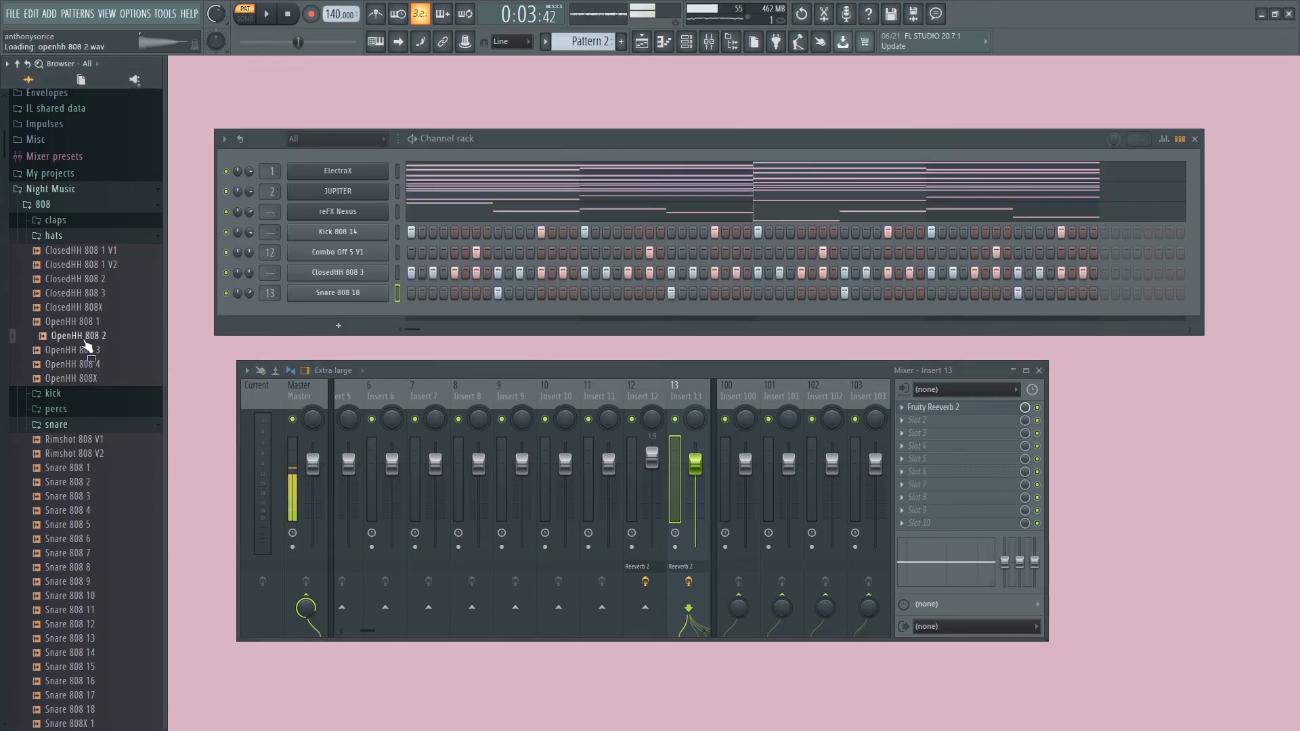
click(82, 323)
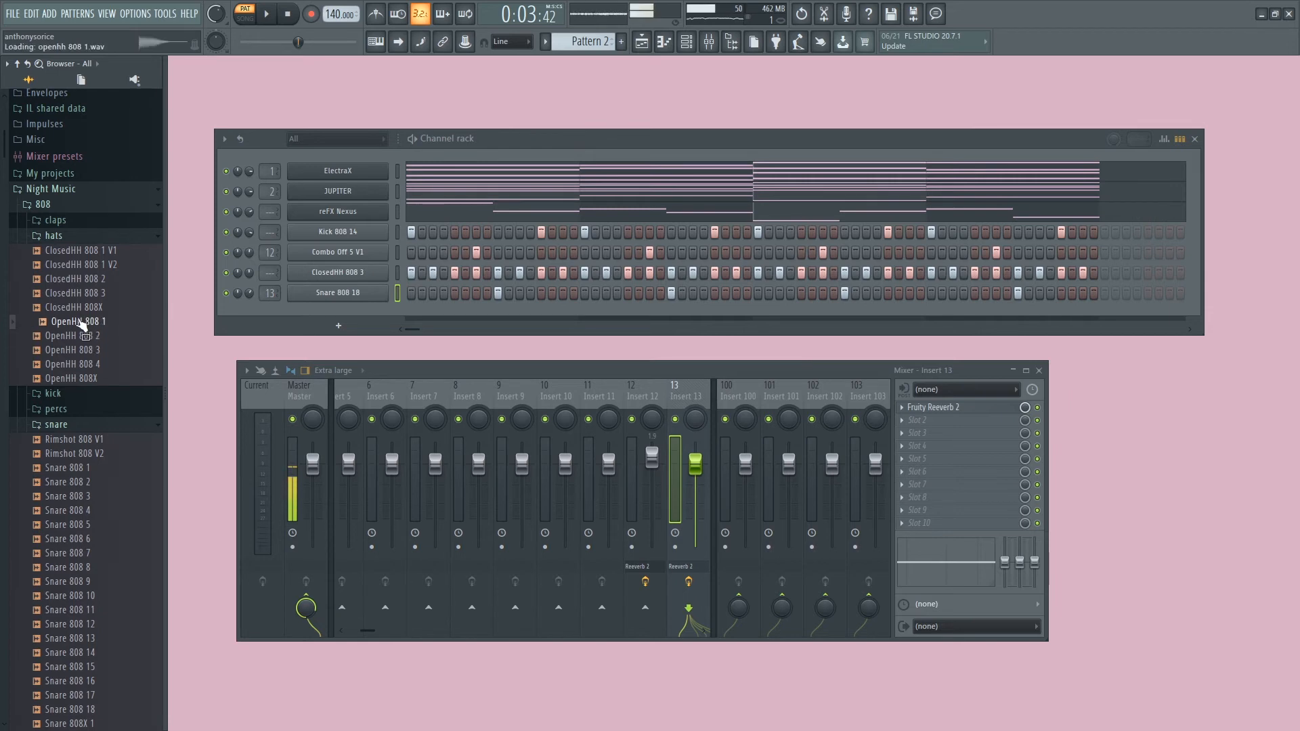
- Add OpenHH 808 2 as a channel above the snare, with a hit on step 7 of each of the four bars, and play it
drag(76, 336, 406, 299)
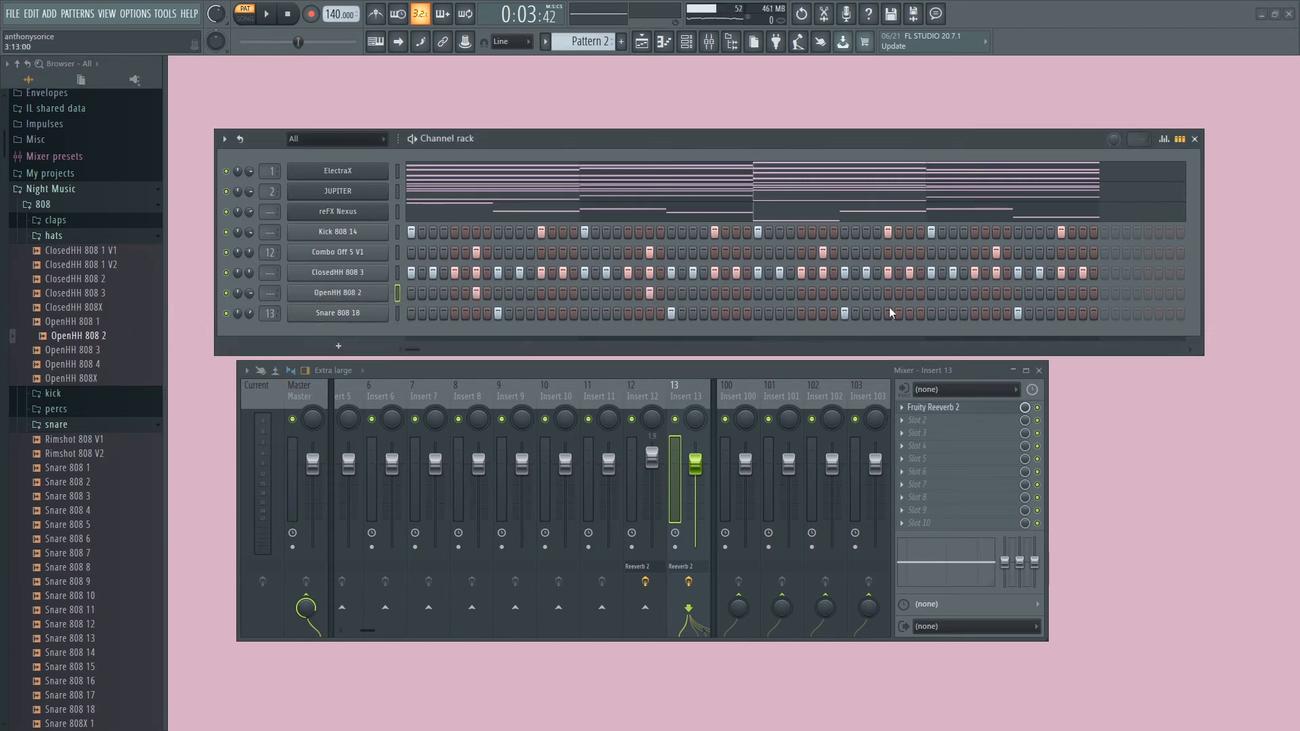
click(998, 294)
key(space)
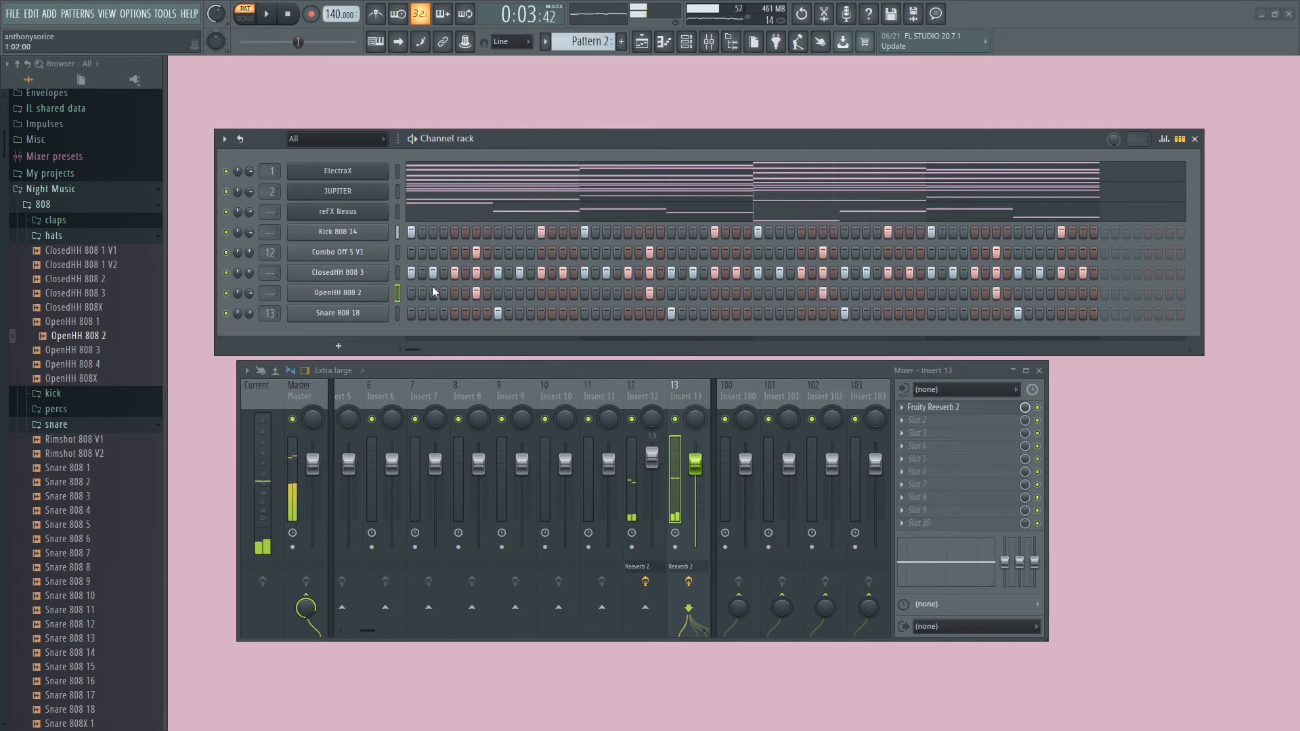
- Enable the OpenHH 808 2 volume envelope and cut its attack, decay and release times to the minimum during playback
click(351, 304)
click(53, 95)
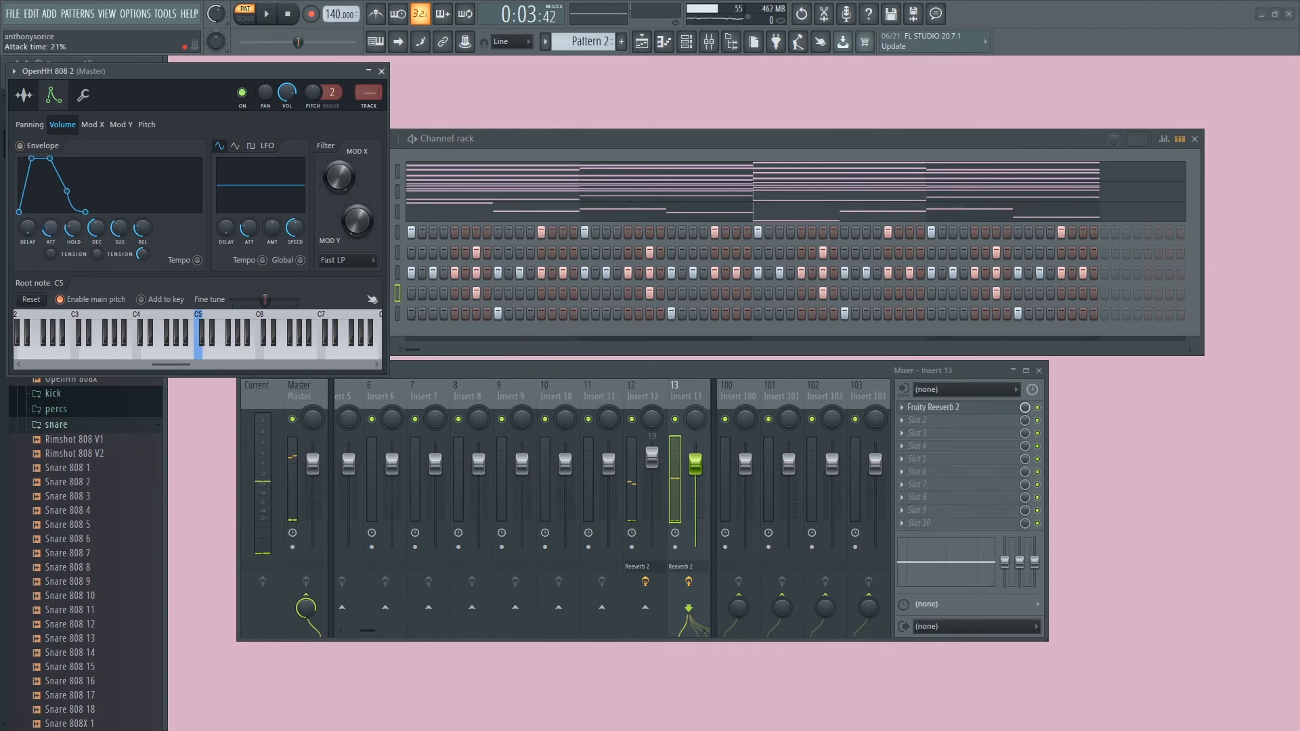
key(space)
mouse_move(97, 227)
mouse_down()
mouse_move(97, 255)
mouse_move(51, 241)
mouse_move(120, 237)
mouse_move(97, 237)
mouse_up()
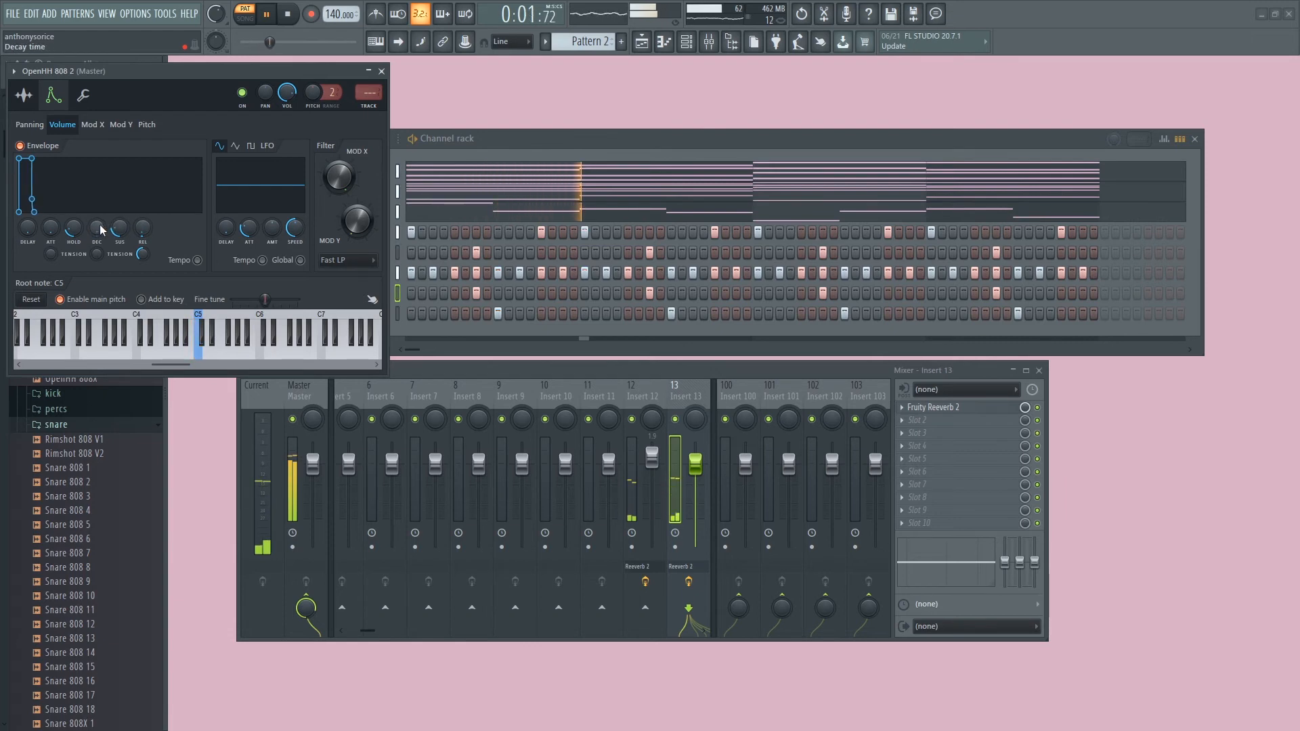
- Lower the OpenHH 808 2 channel volume and add an extra hit on step 15 of bar 4
drag(489, 139, 487, 143)
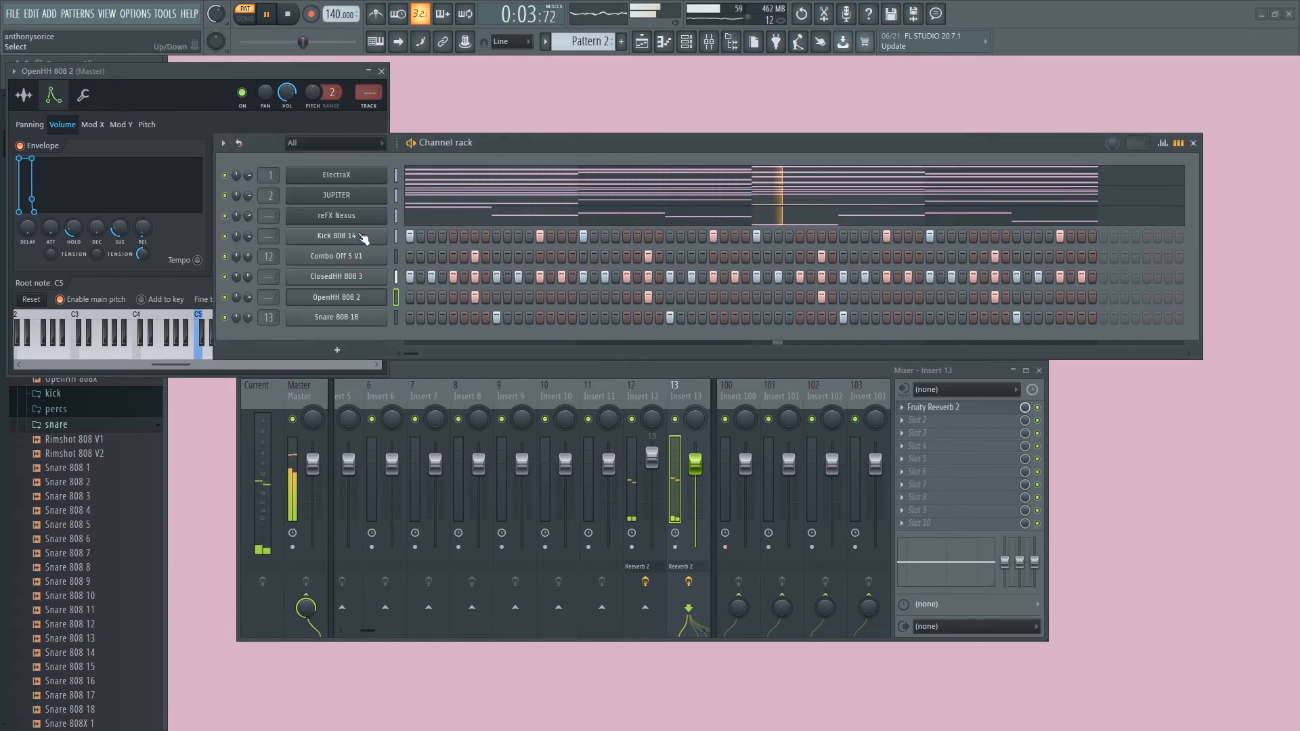
drag(236, 297, 236, 320)
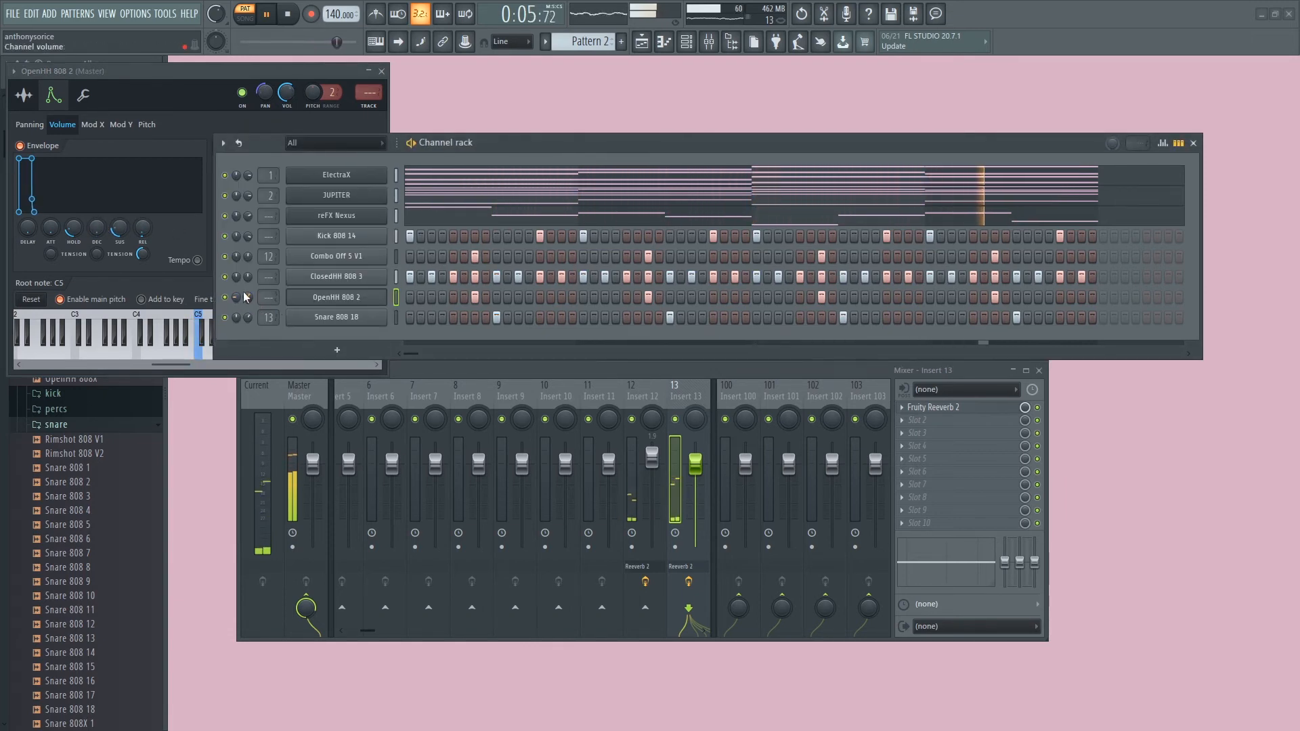
click(212, 108)
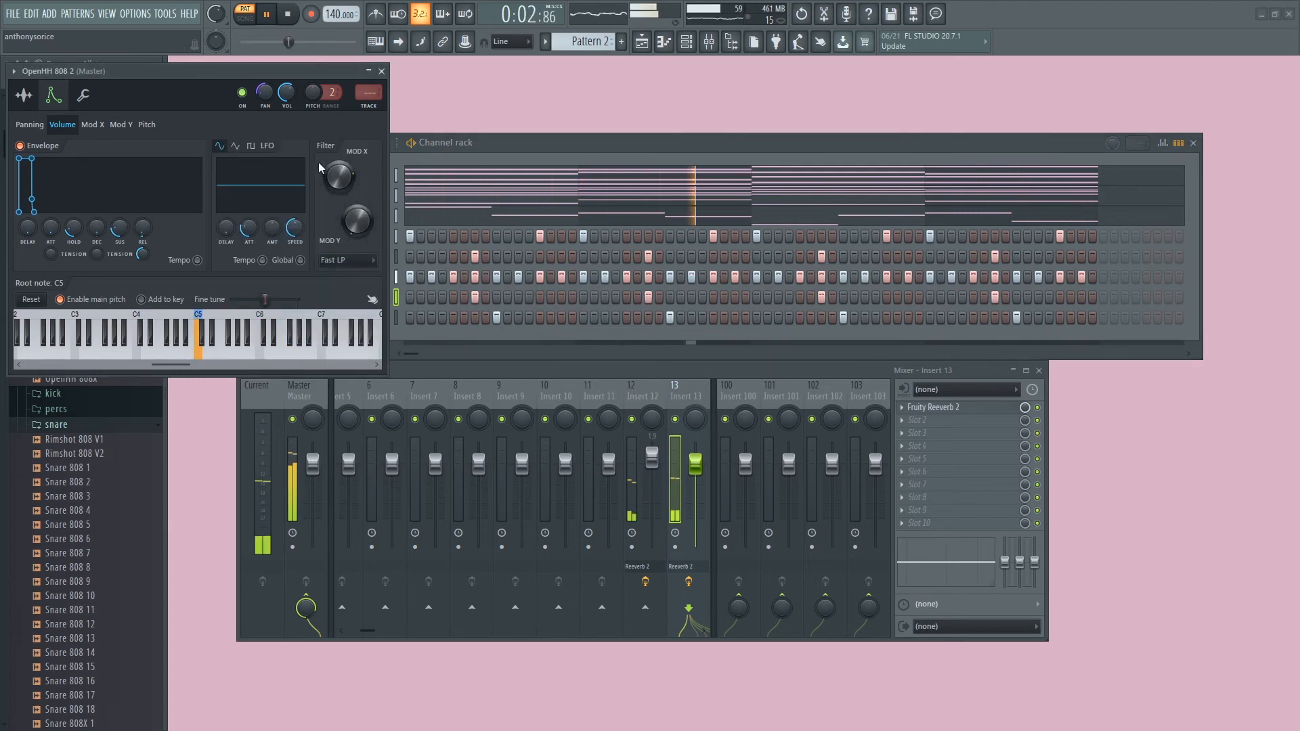
click(382, 71)
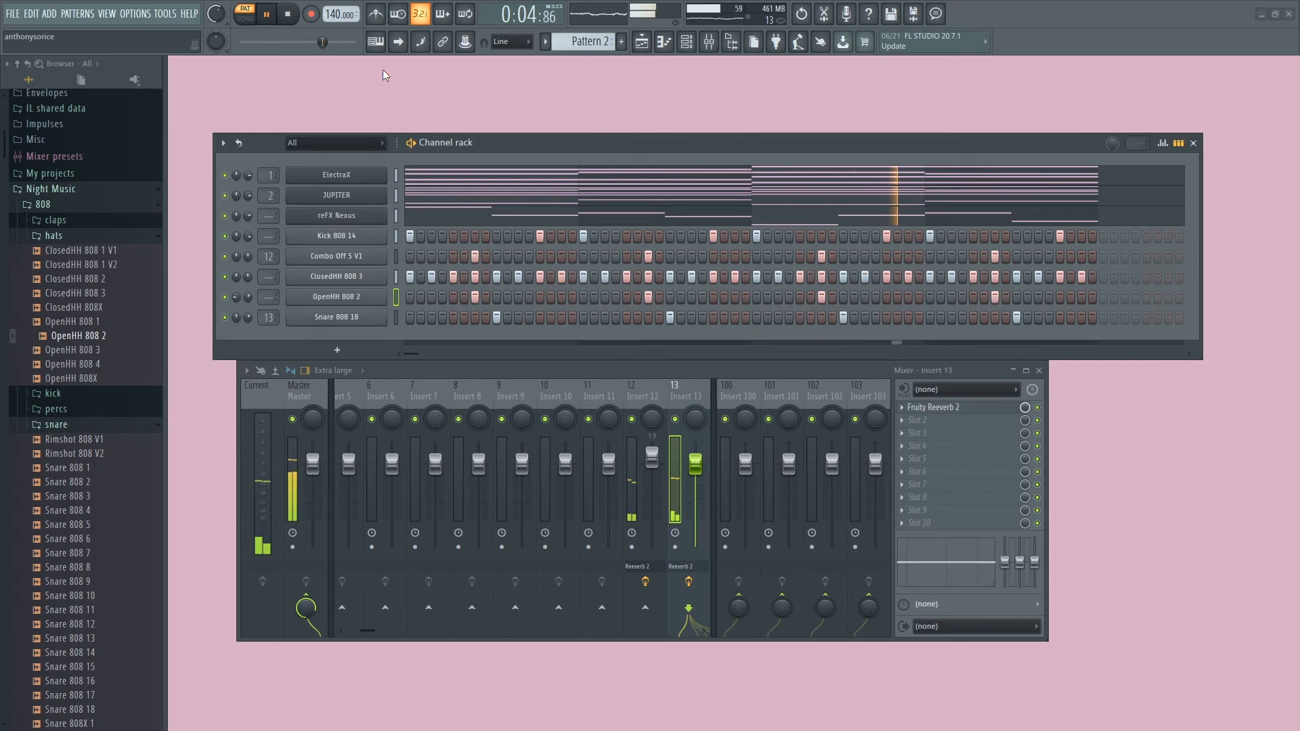
click(1081, 296)
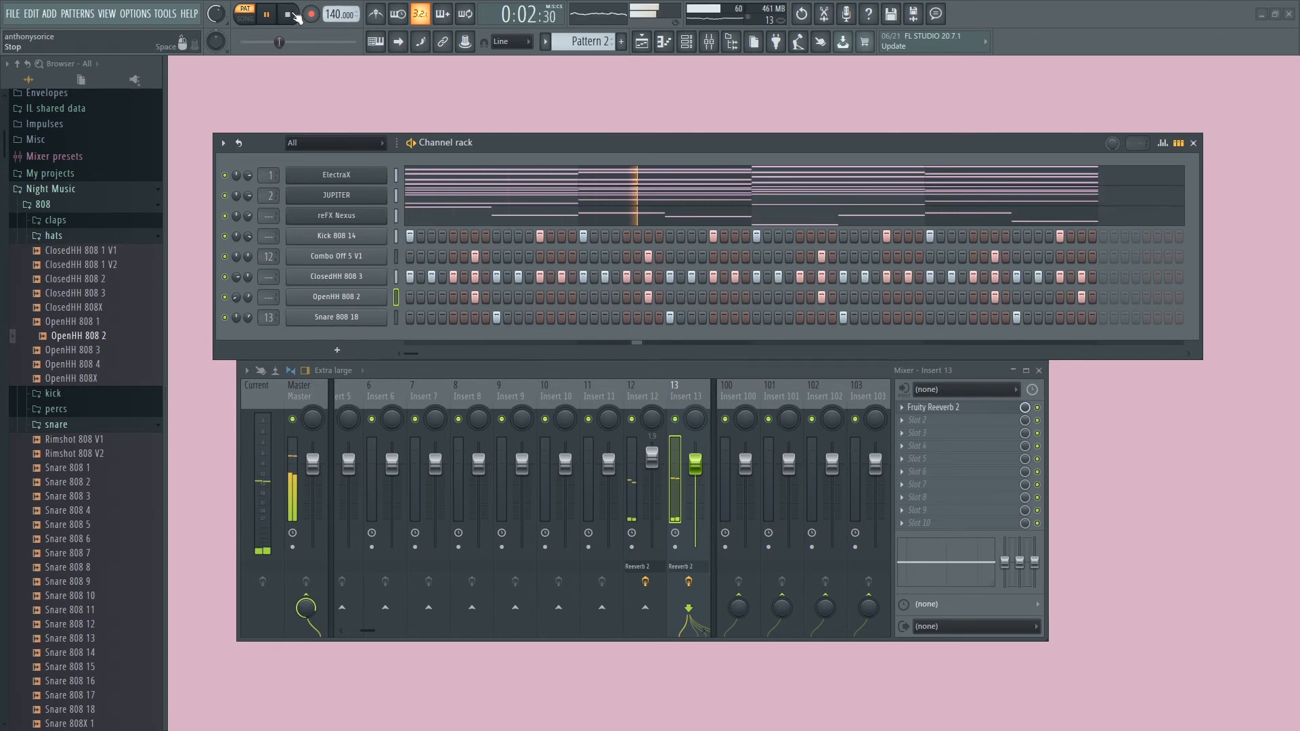
key(space)
- Add a Sawer instrument channel and load the FG 90's Techno preset from the Keys bank
click(331, 350)
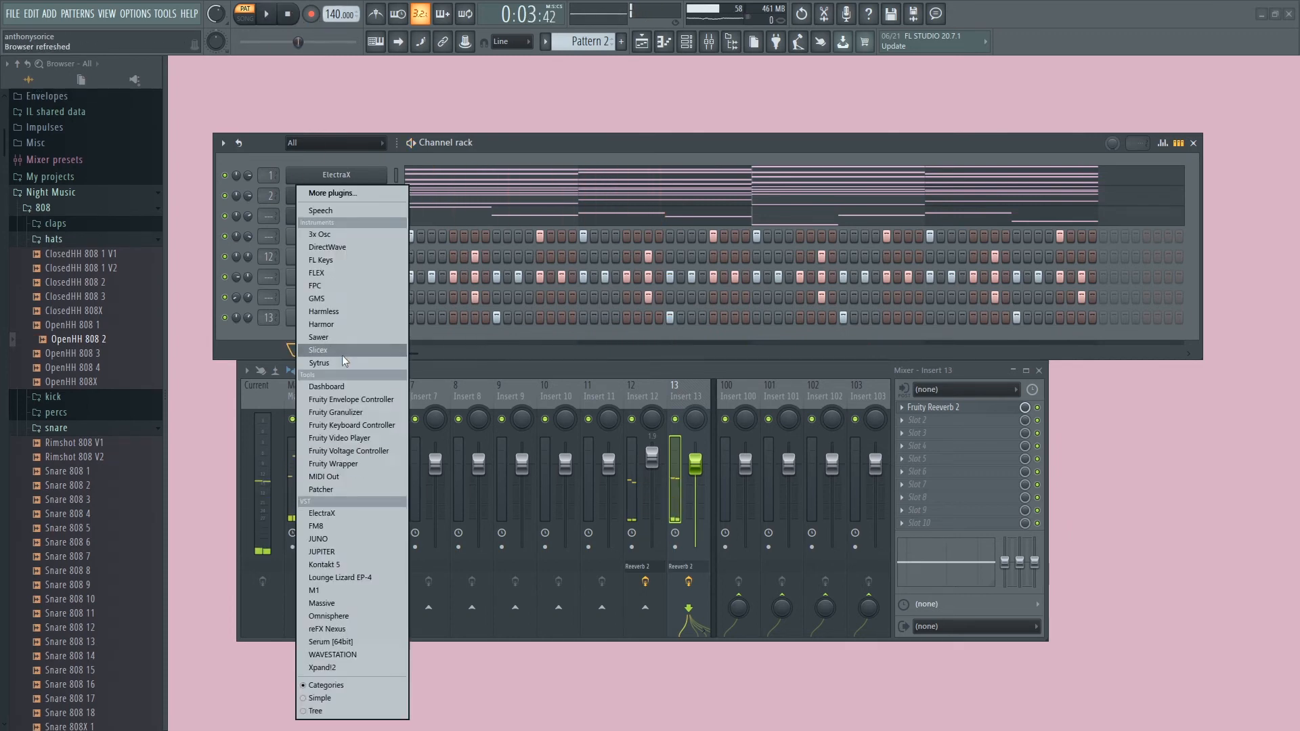
click(351, 339)
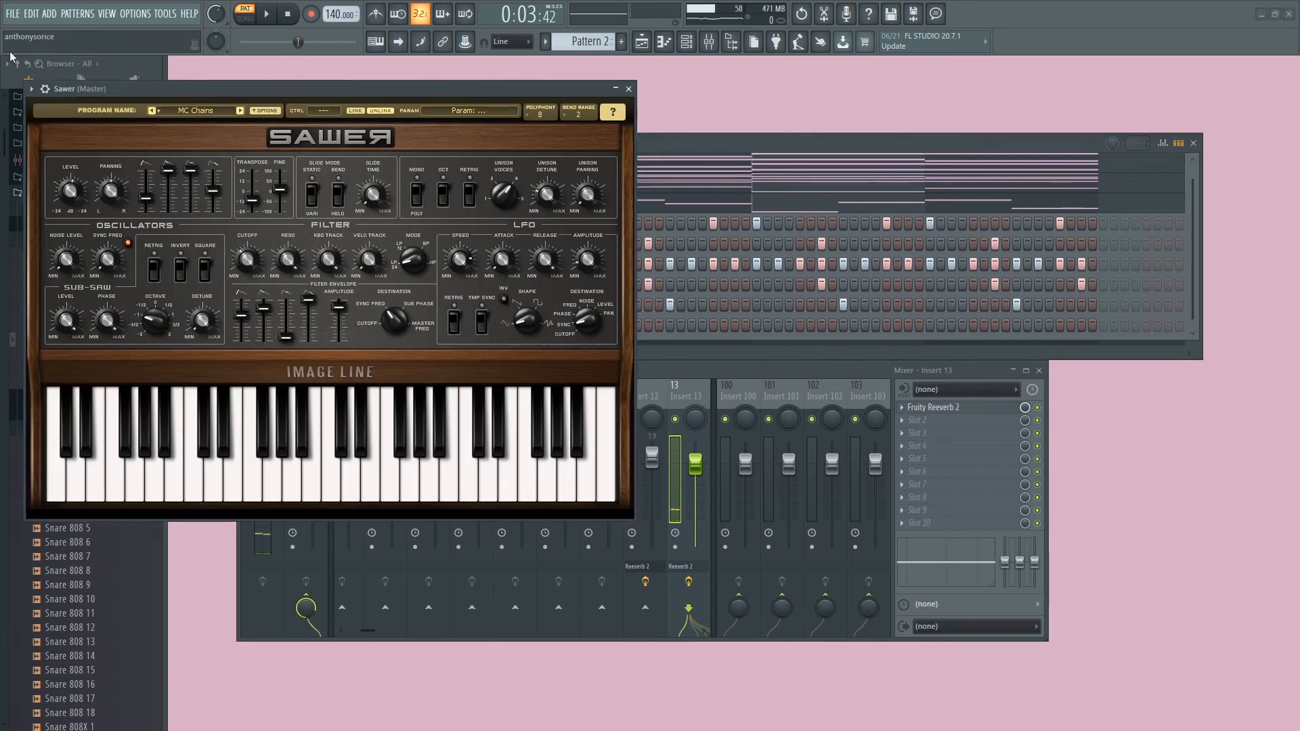
click(206, 112)
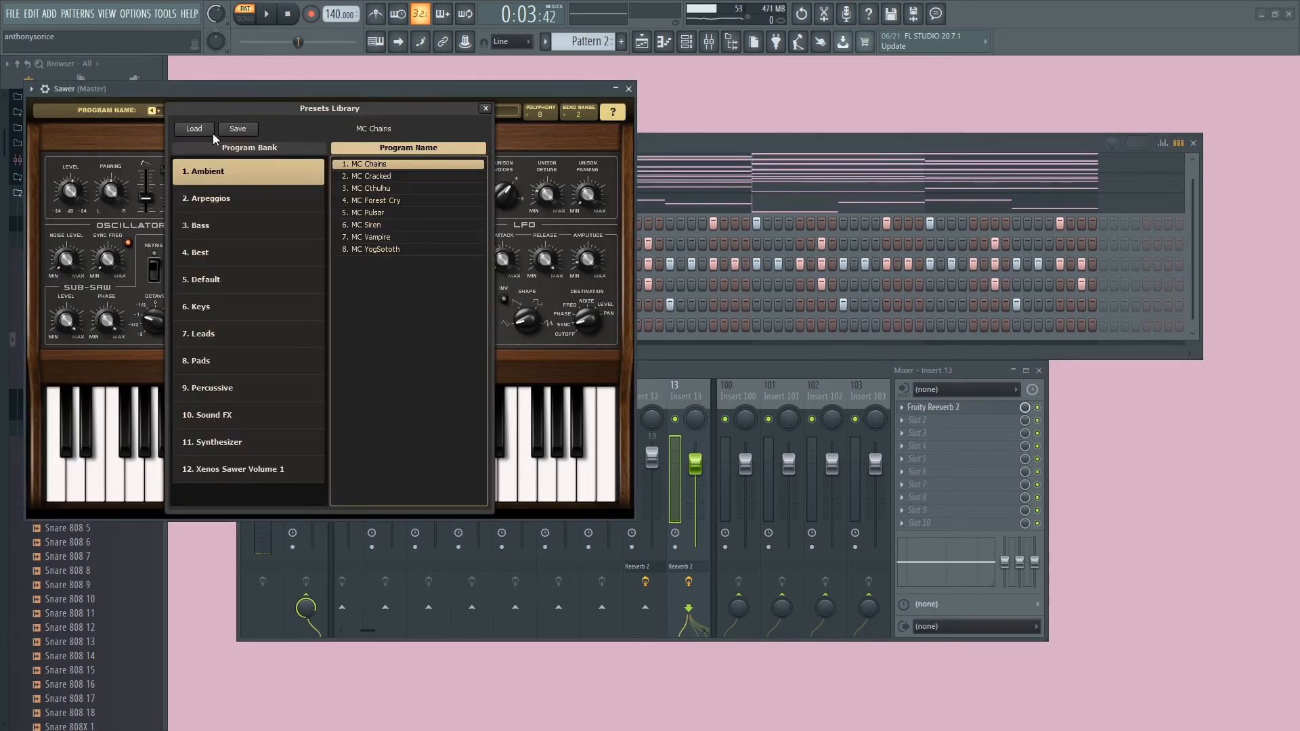
click(230, 304)
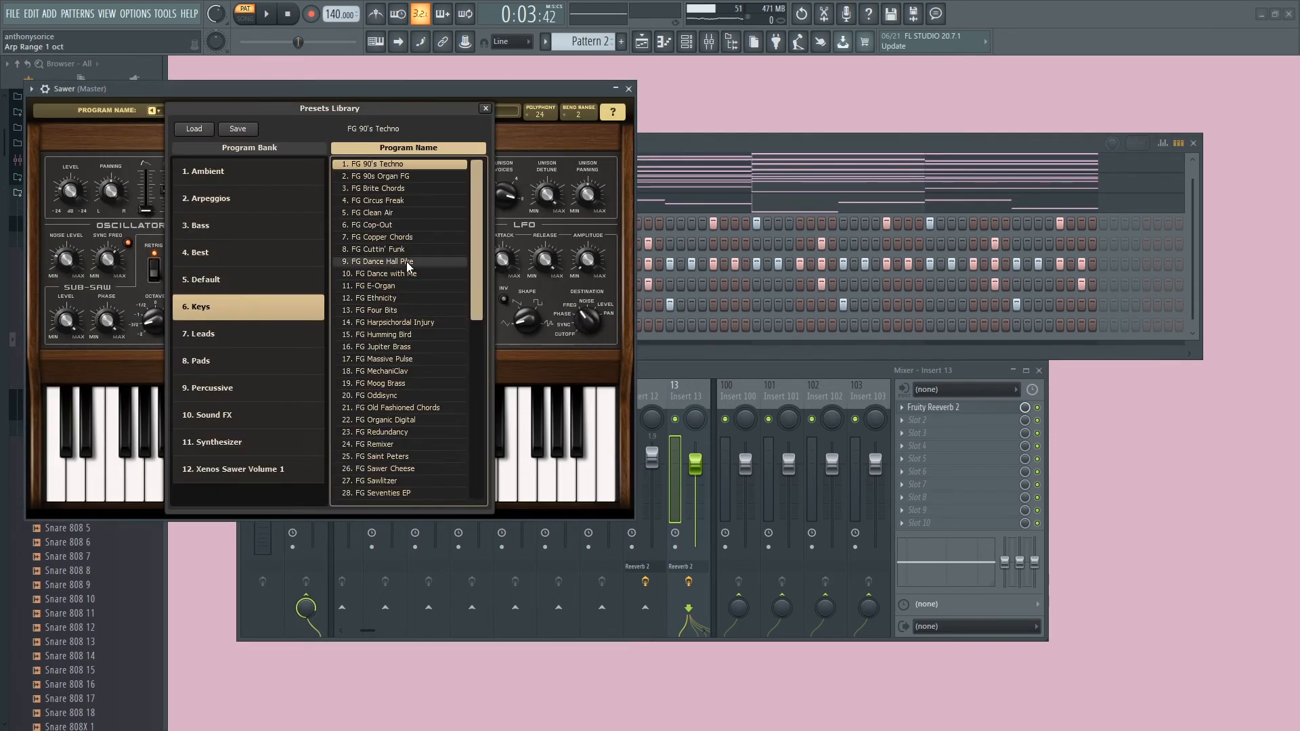
click(388, 247)
double_click(372, 164)
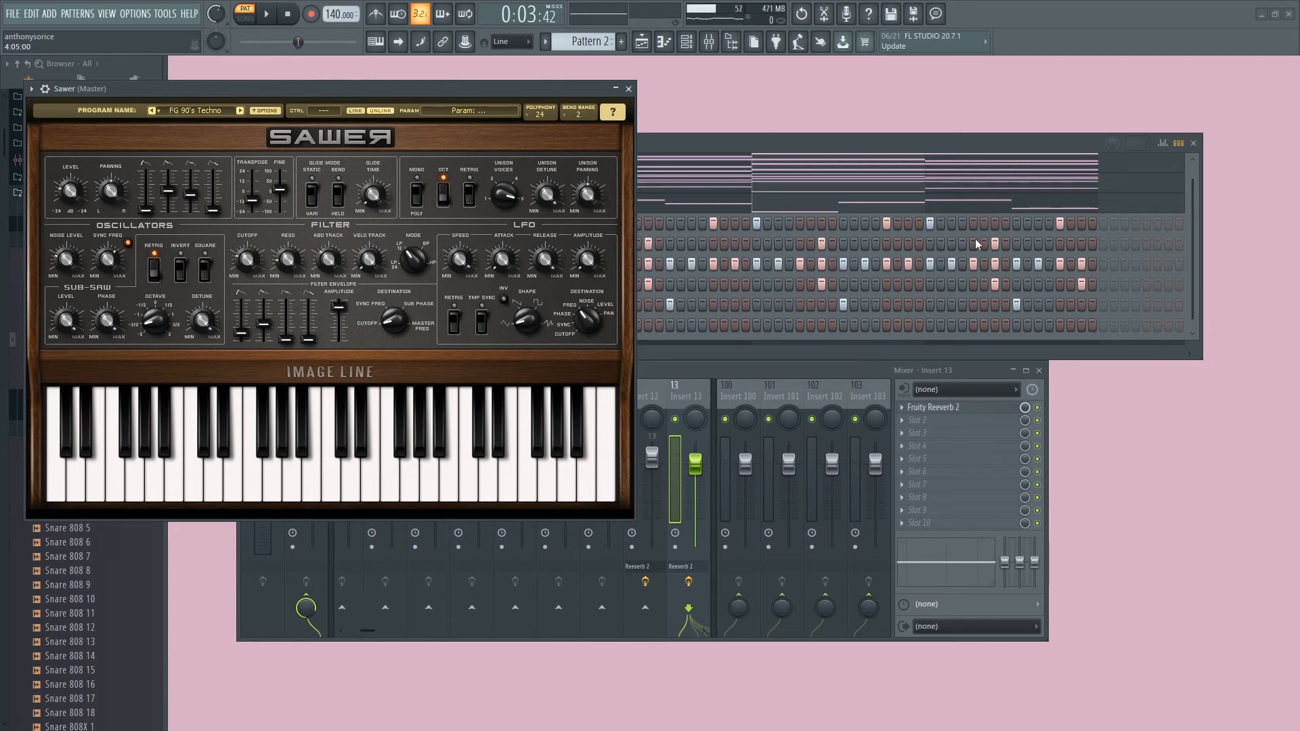
- Play the pattern and switch the Sawer preset to FG Ethnicity
key(space)
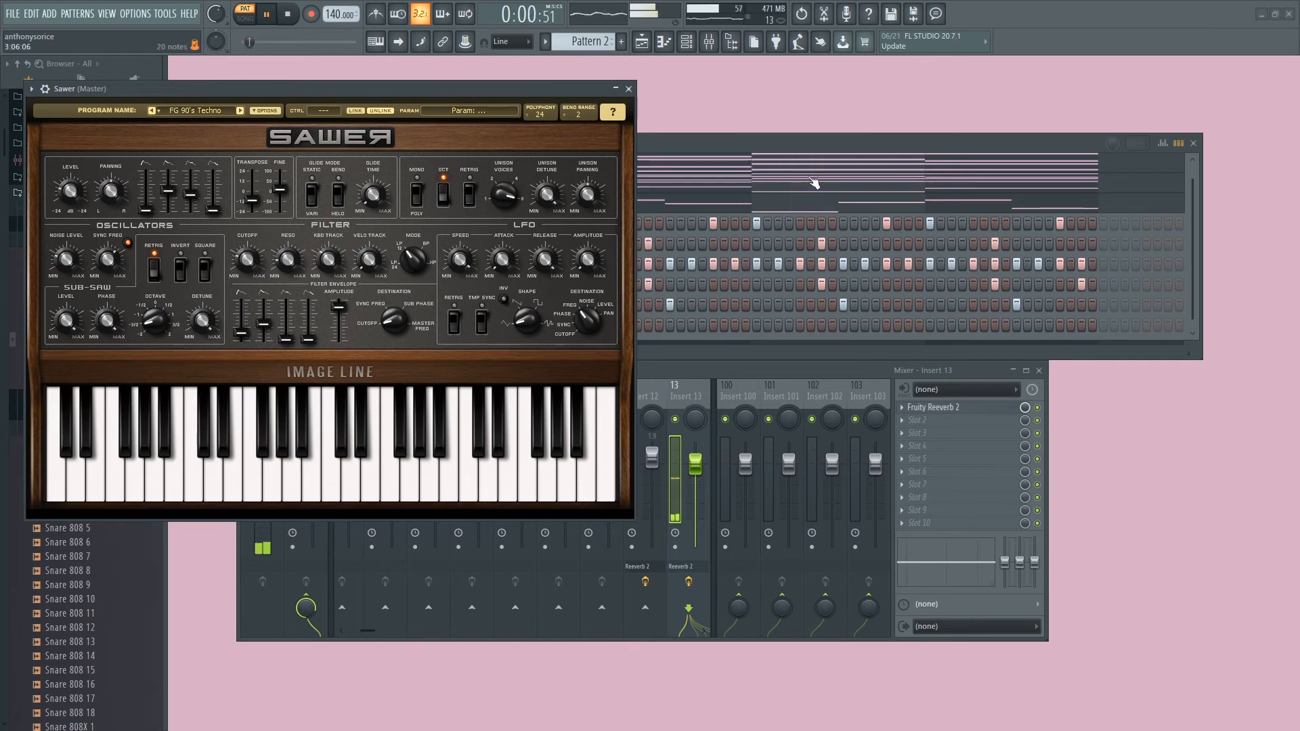
click(195, 110)
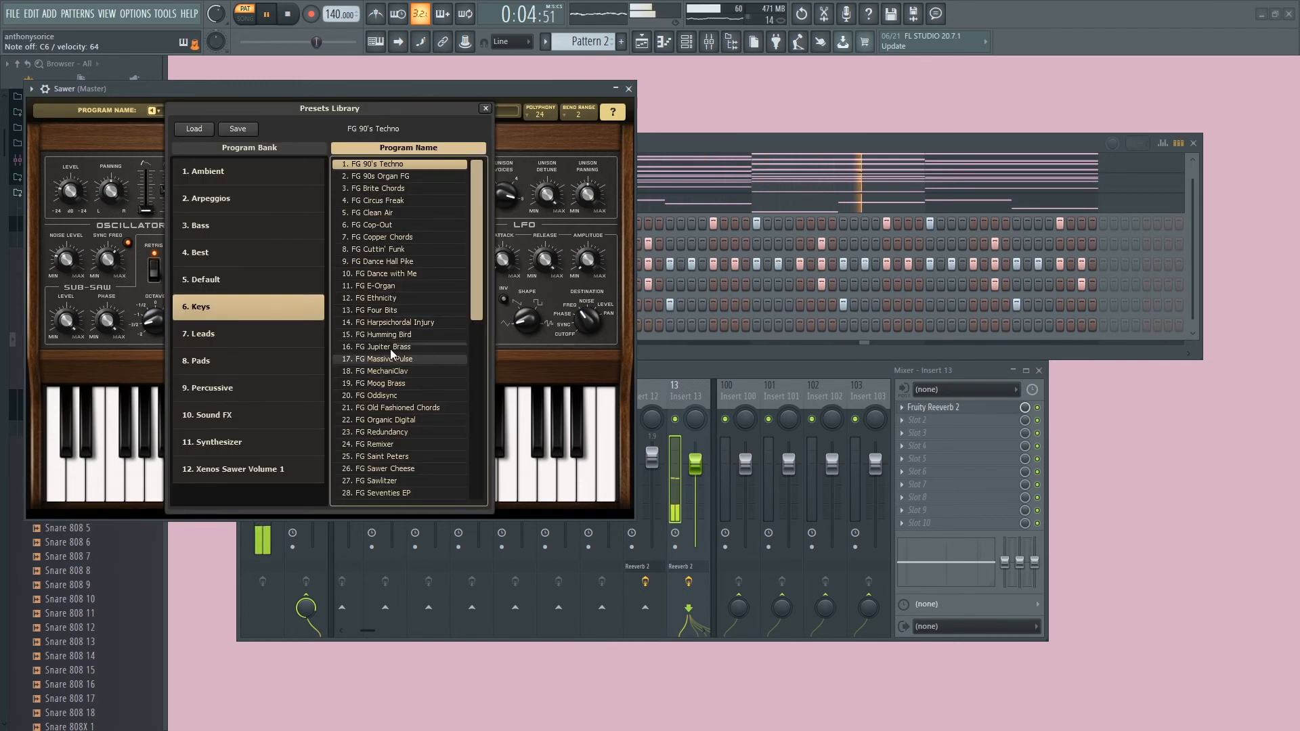
click(389, 299)
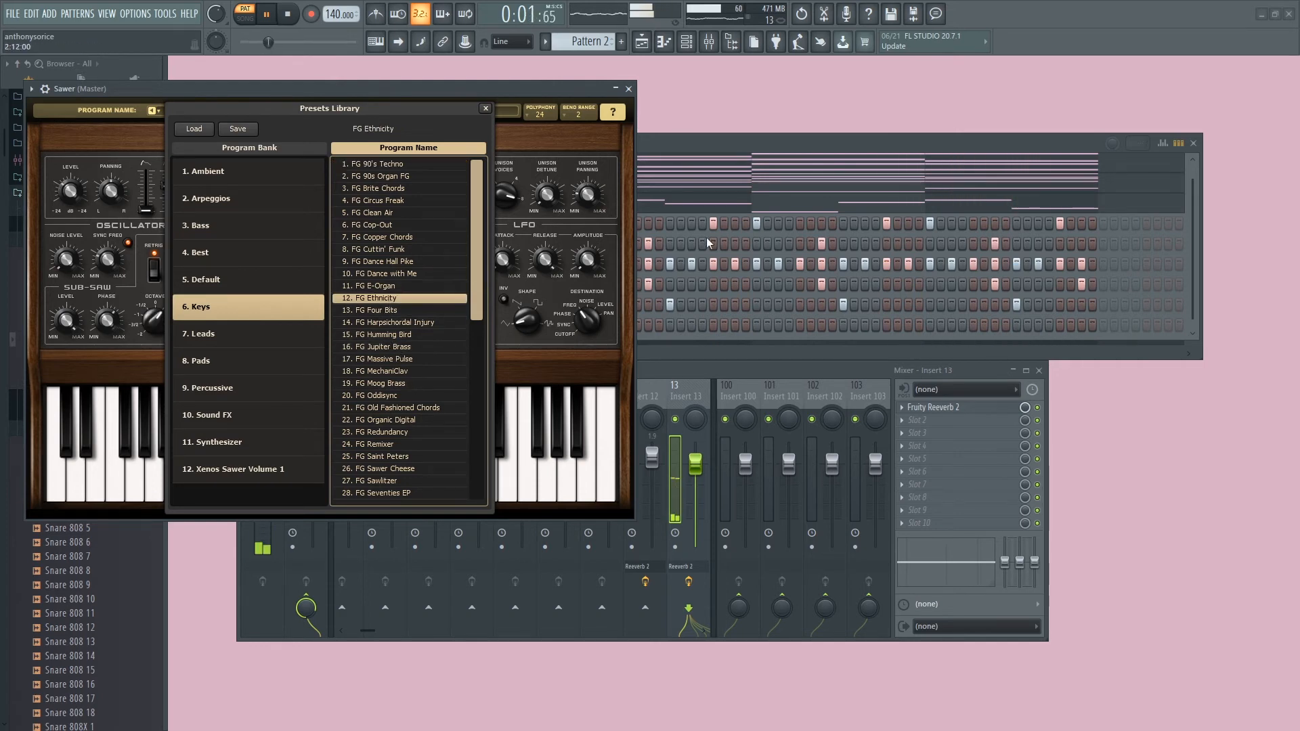
- Record a four-bar Sawer part of repeated C6 notes with one D6 note over Pattern 2
click(743, 141)
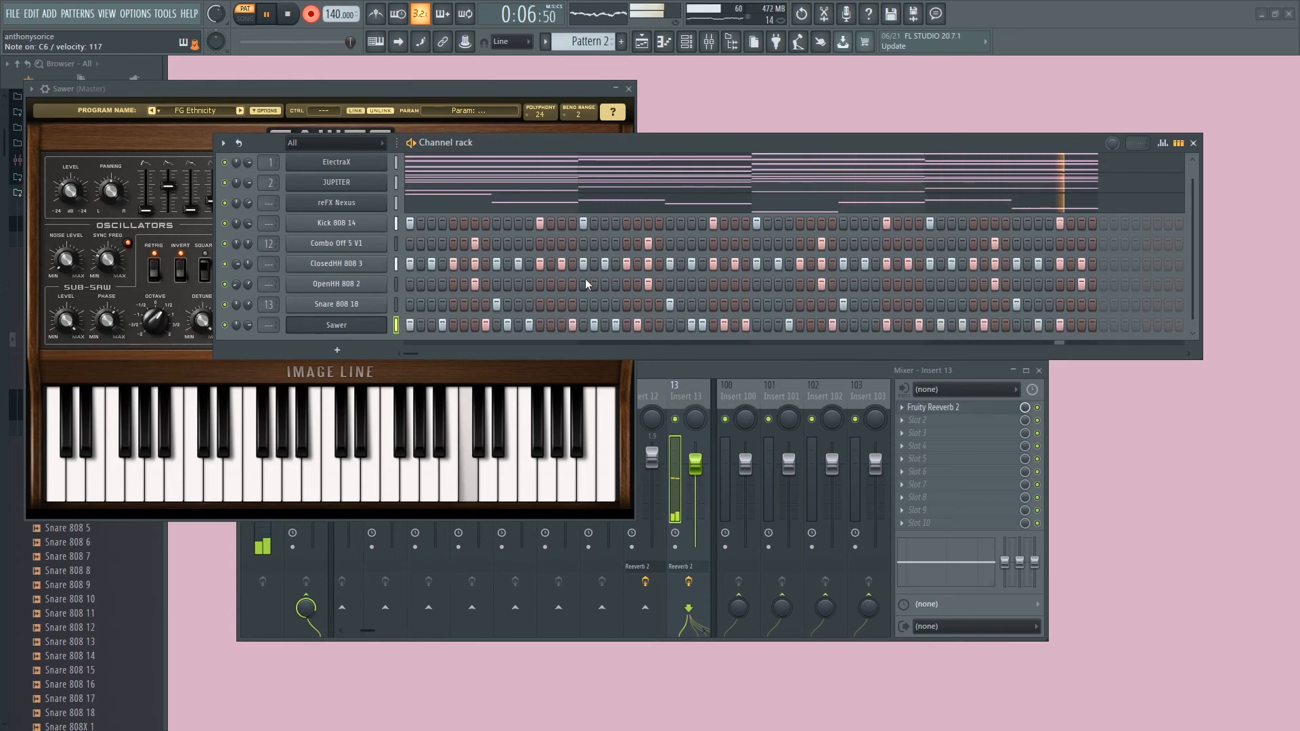
key(space)
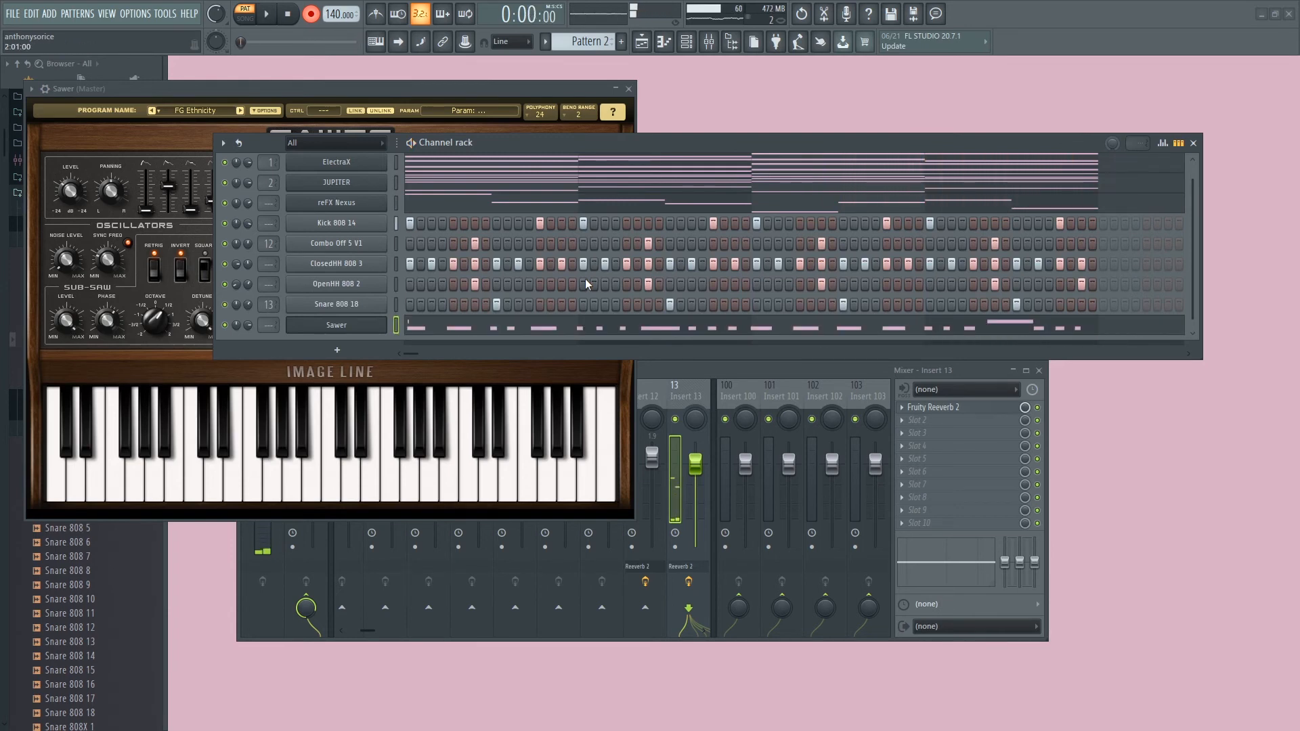
- Open the Sawer part in the piano roll, play it and add a C6 note at the end of bar 4
right_click(353, 327)
click(393, 325)
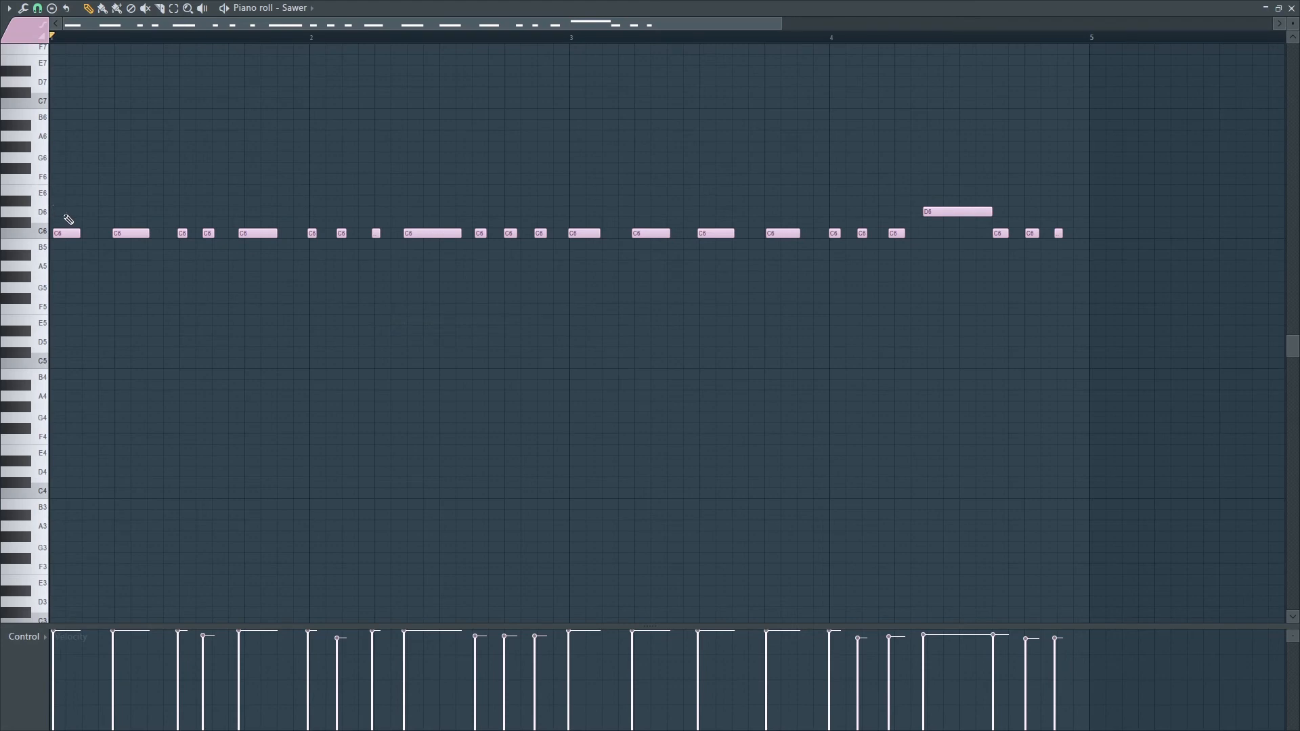
key(space)
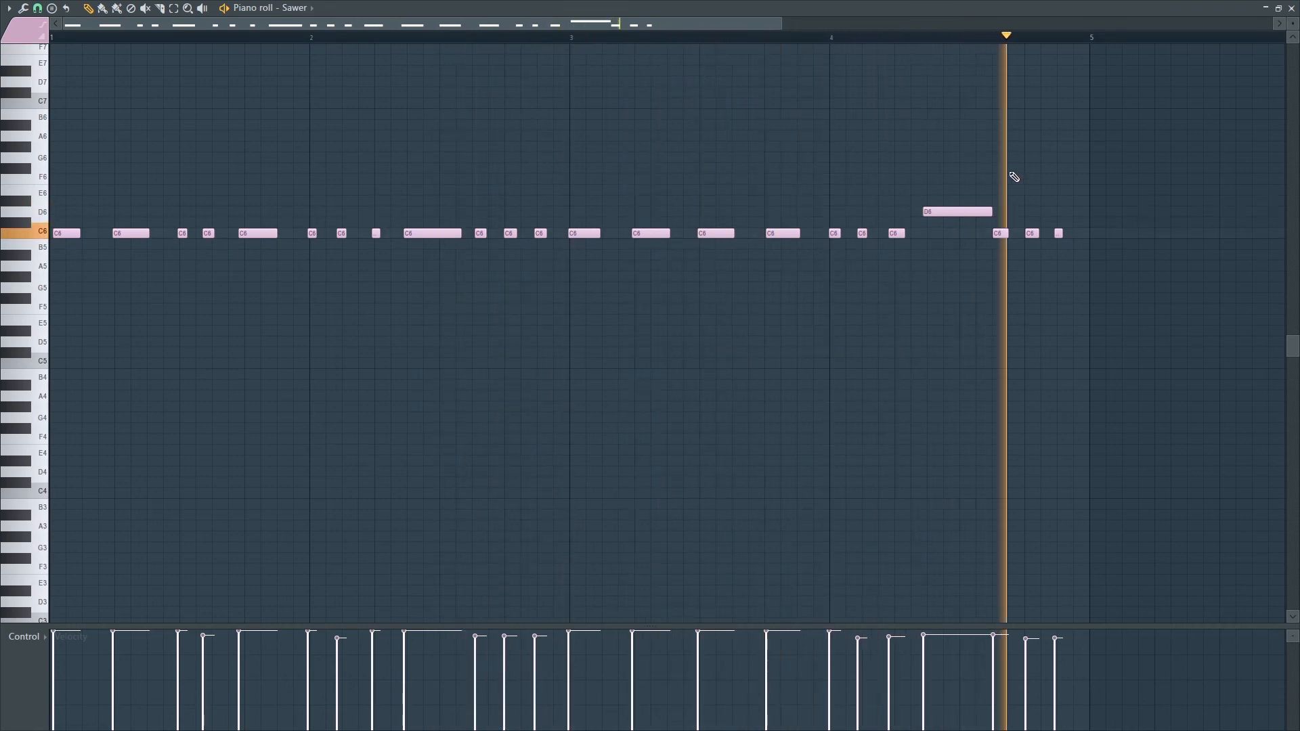
click(1076, 234)
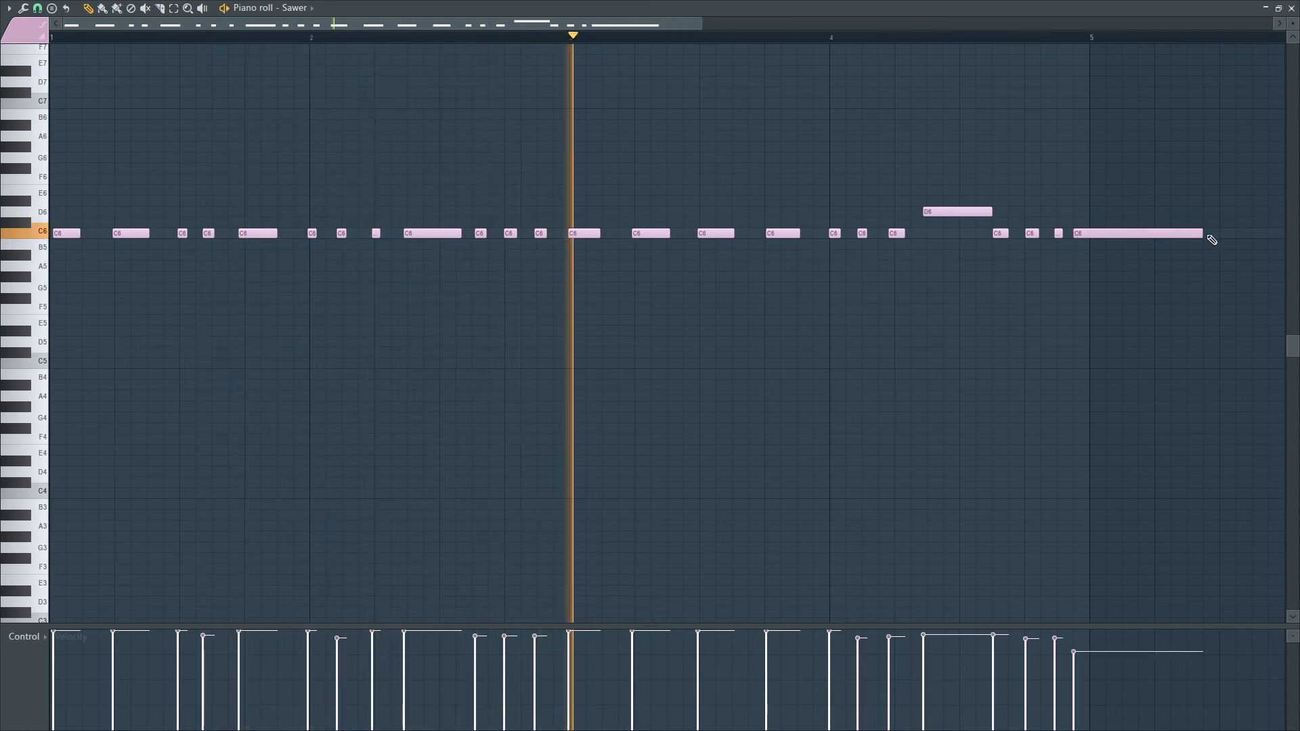
- Trim the final C6 note in the Sawer part to the end of bar 4, lower its velocity and delete it
drag(1202, 234, 1087, 234)
click(1073, 662)
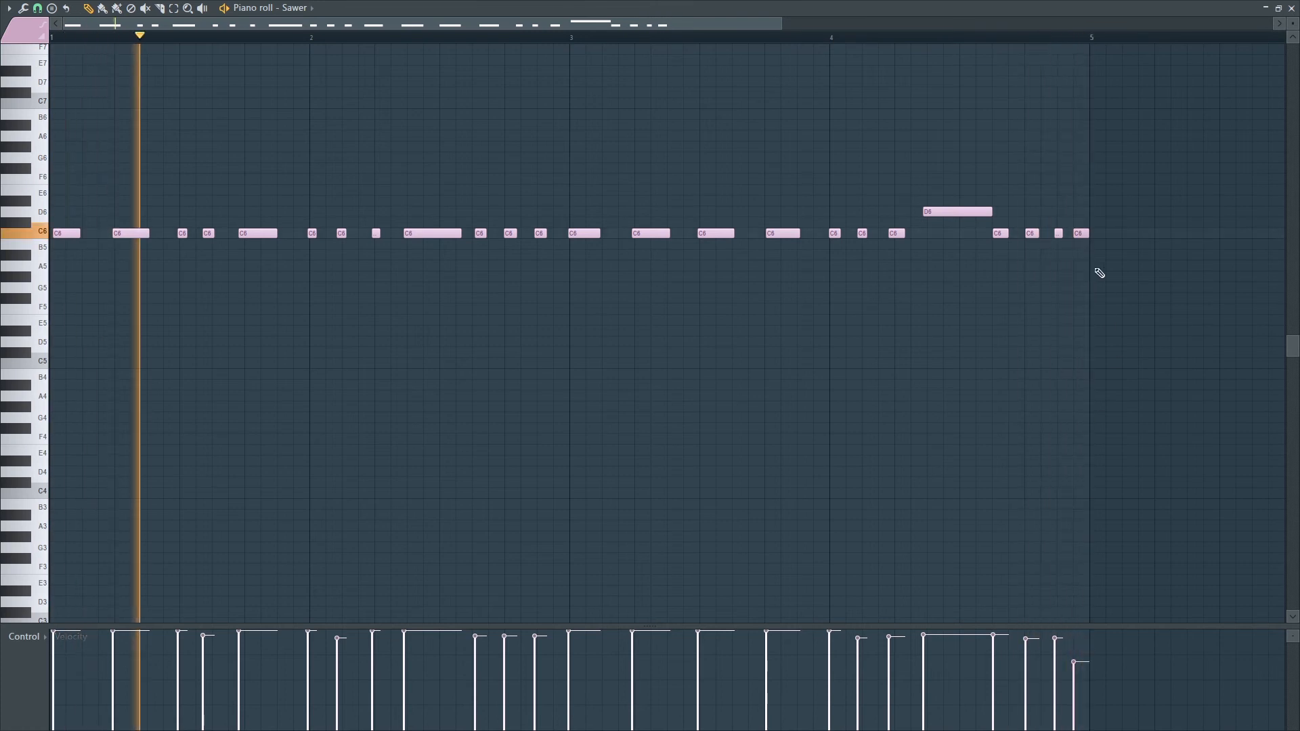
right_click(1079, 233)
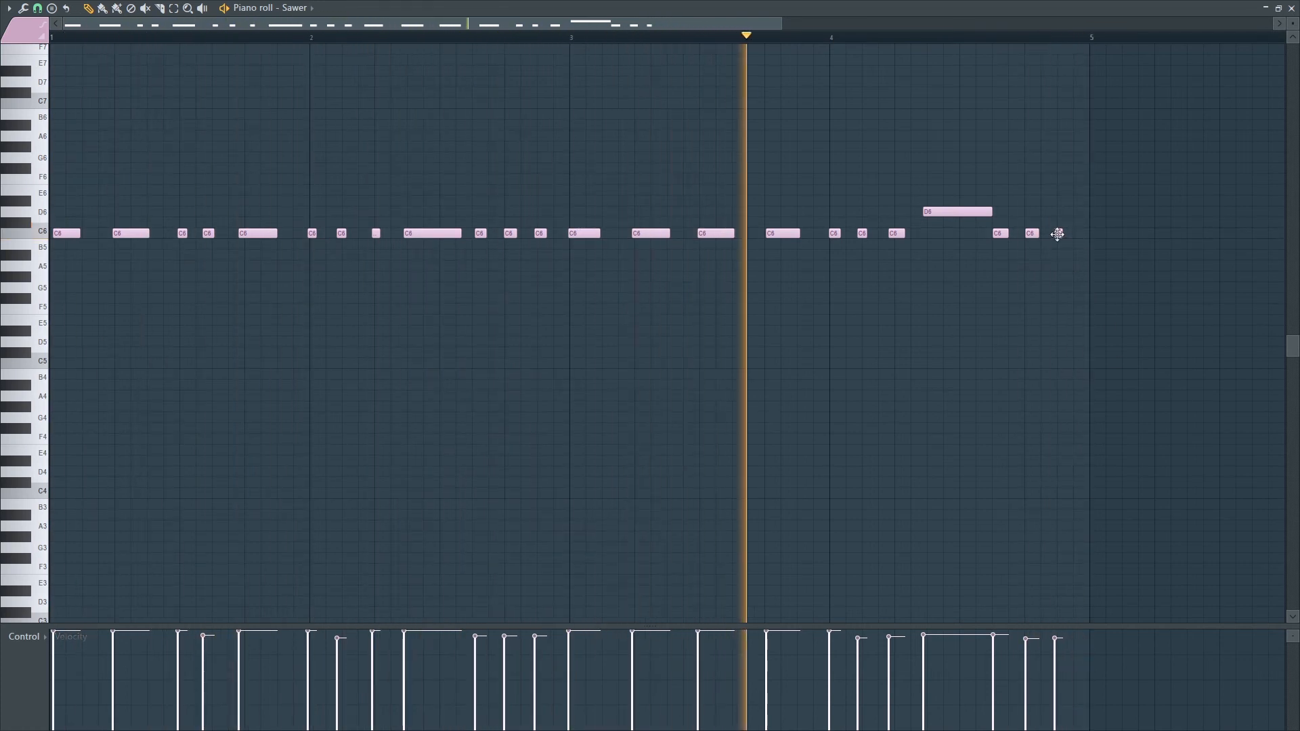
- Nudge several C6 notes of the Sawer part in bars 1, 2 and 4 into tighter timing, close the piano roll and stop playback
click(1060, 234)
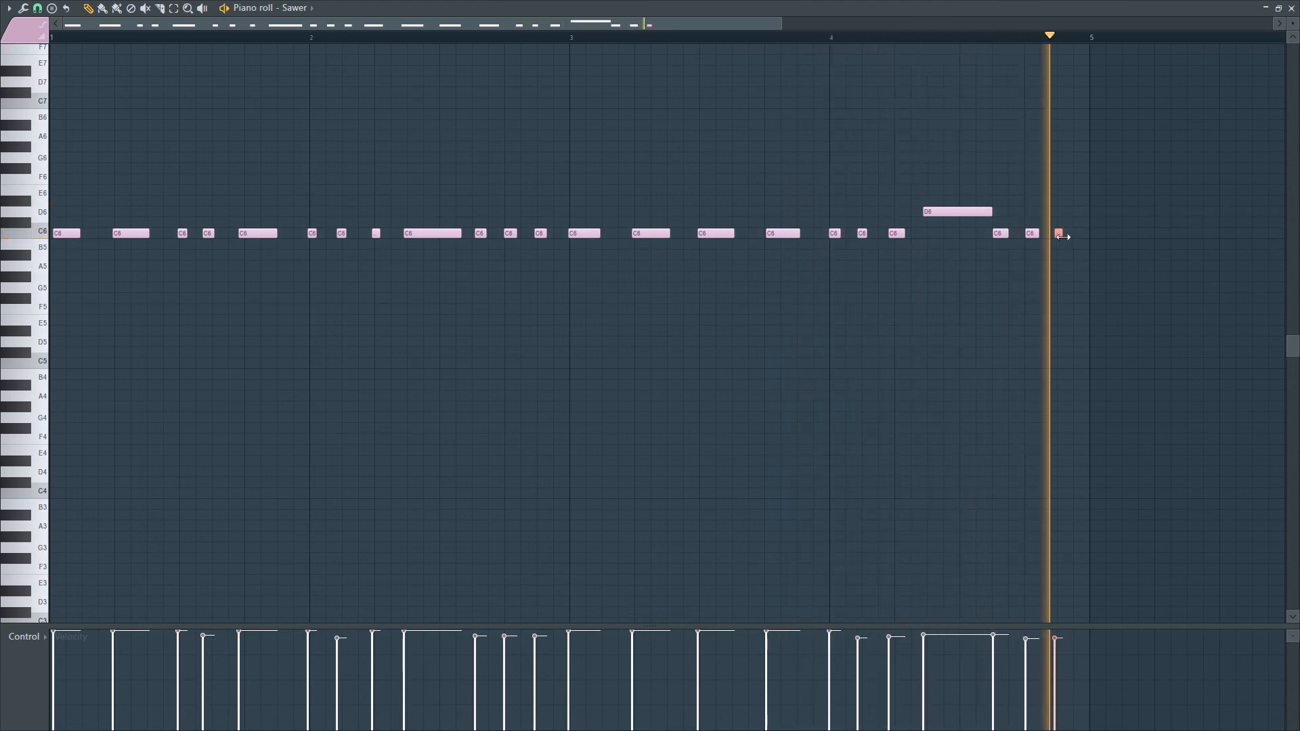
drag(1058, 233, 1063, 233)
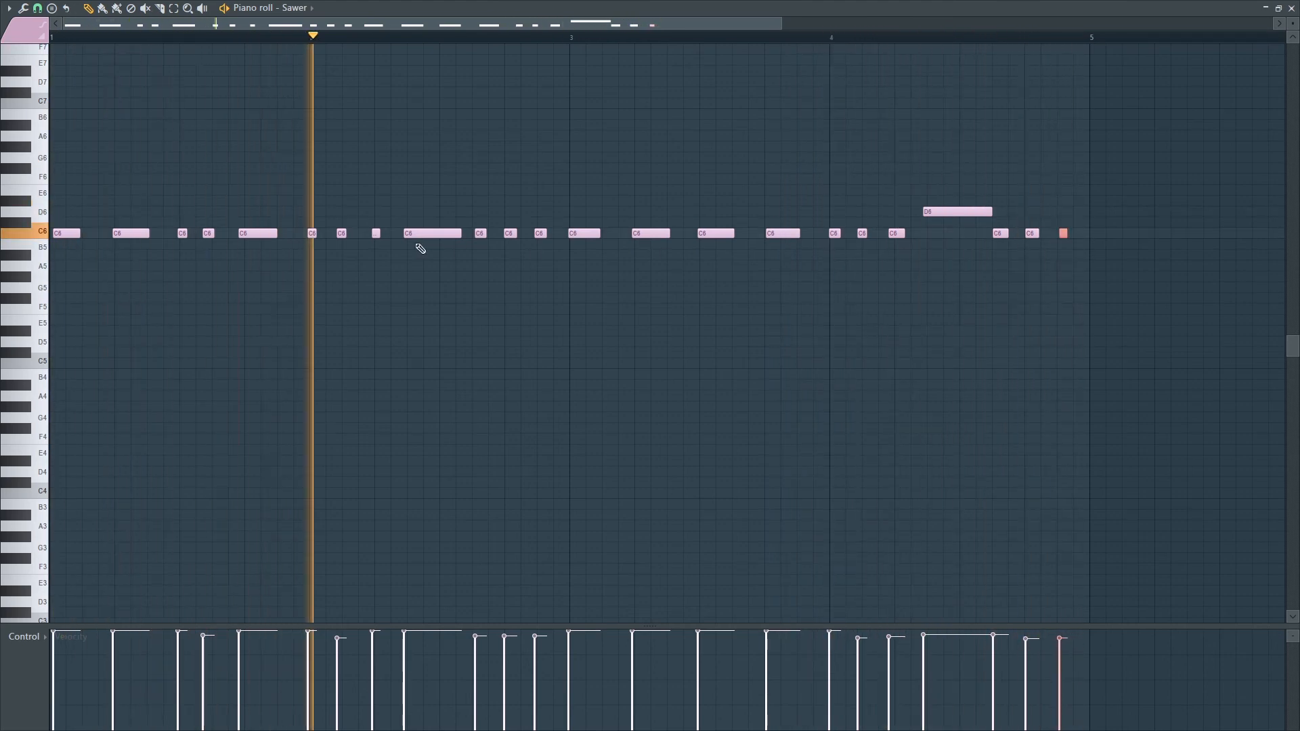
drag(209, 234, 217, 234)
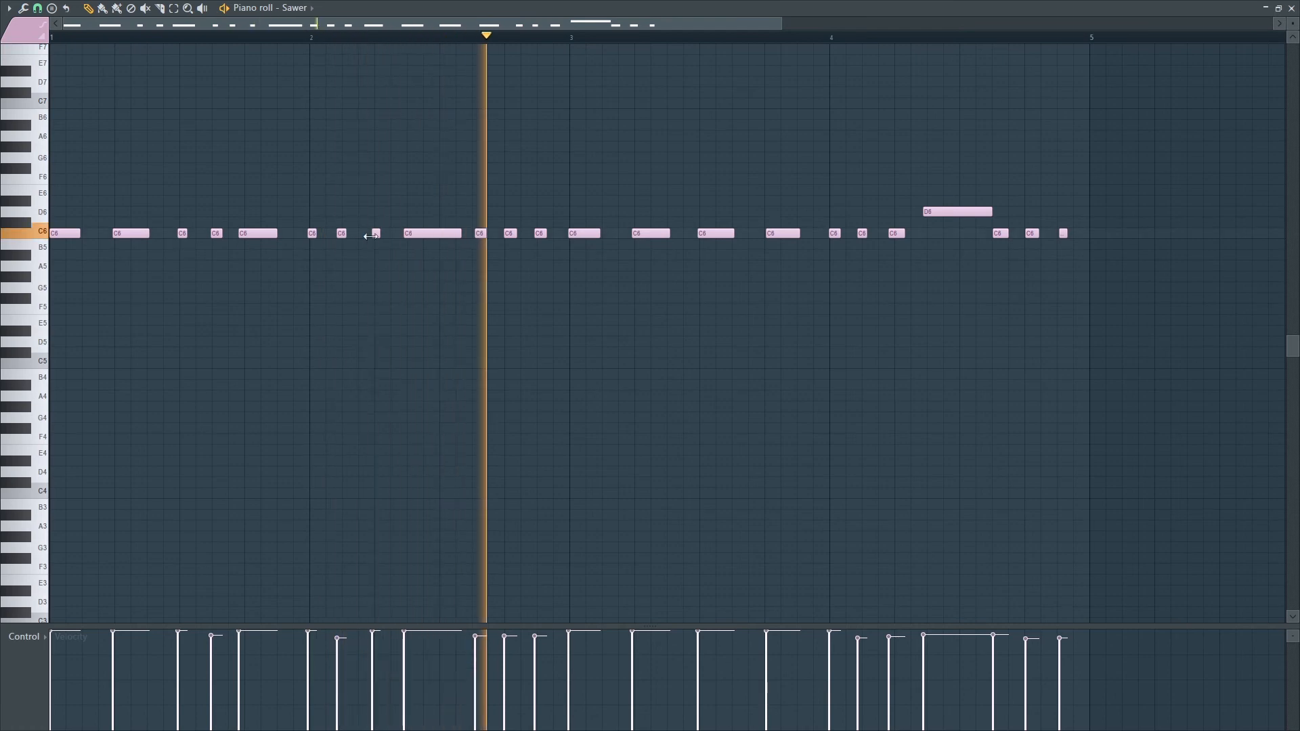
drag(413, 232, 416, 232)
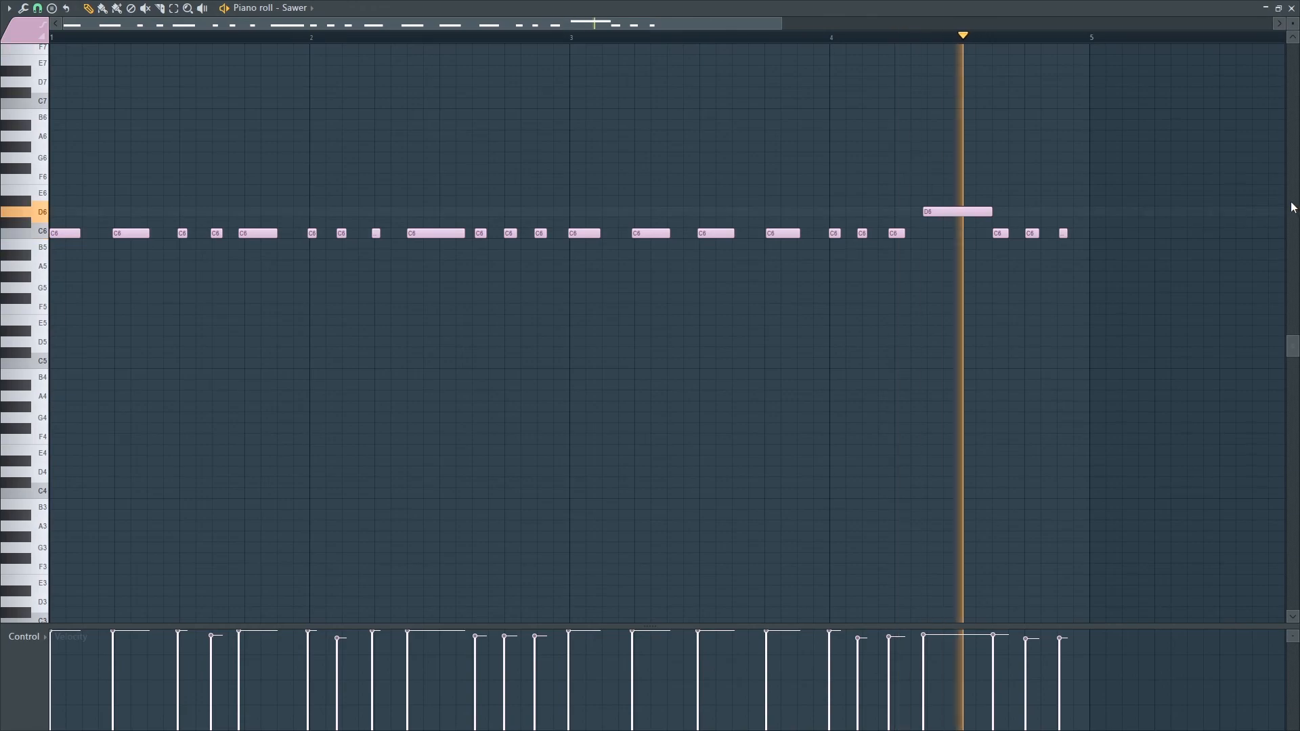
click(1291, 8)
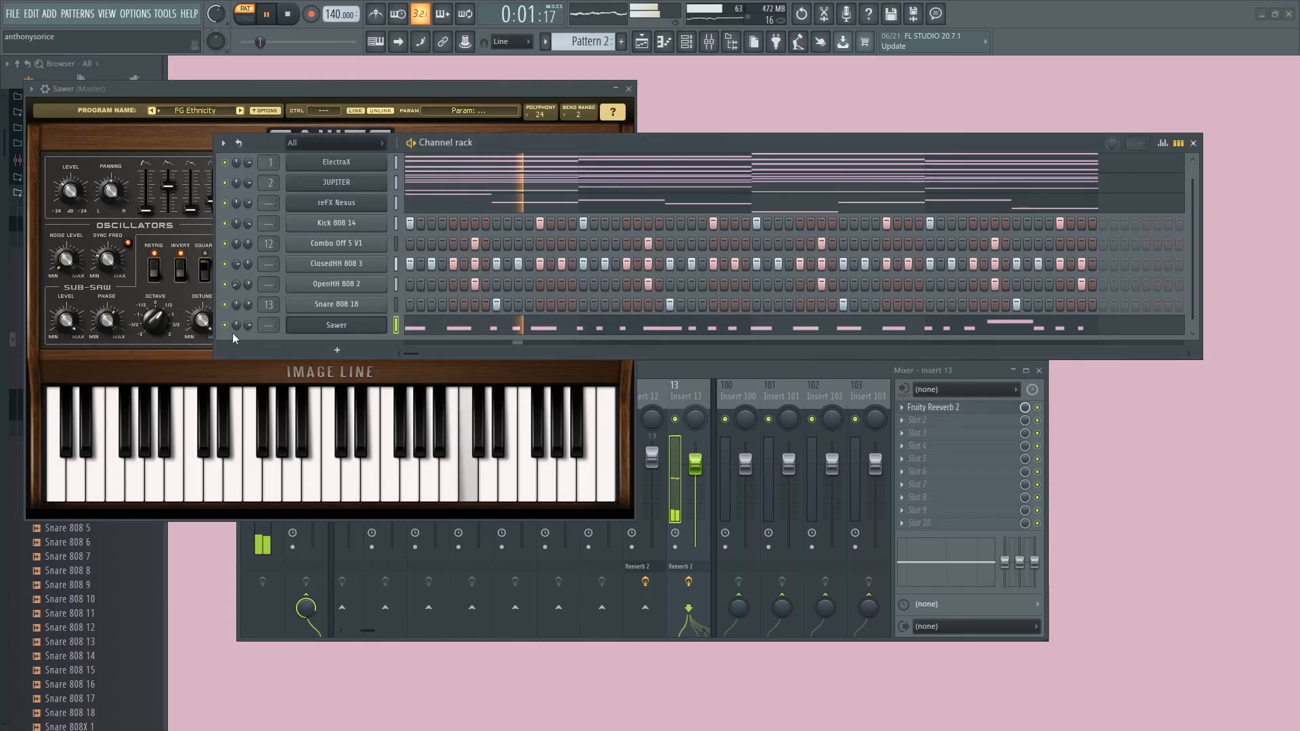
key(space)
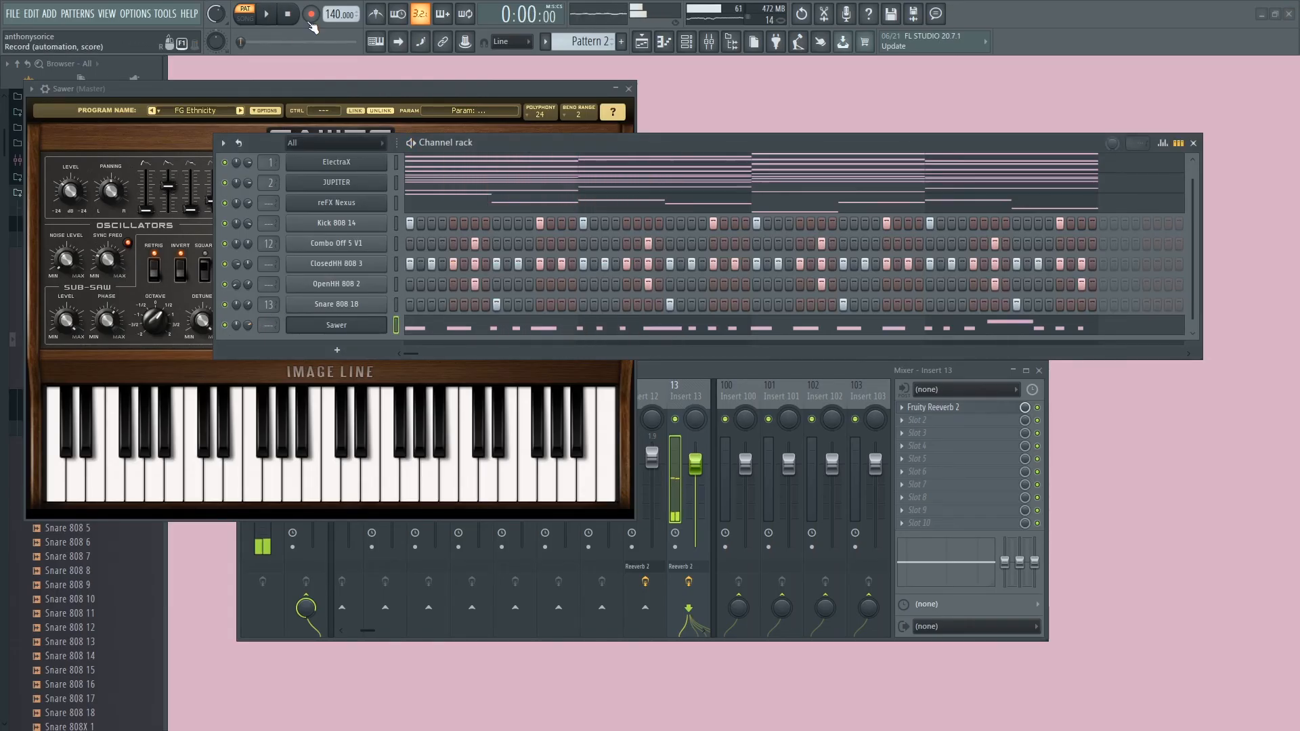
- Add a Kontakt 5 channel and load 12 - Tenor Sax 2.nki from the Straight Ahead Jazz Horns library
click(318, 356)
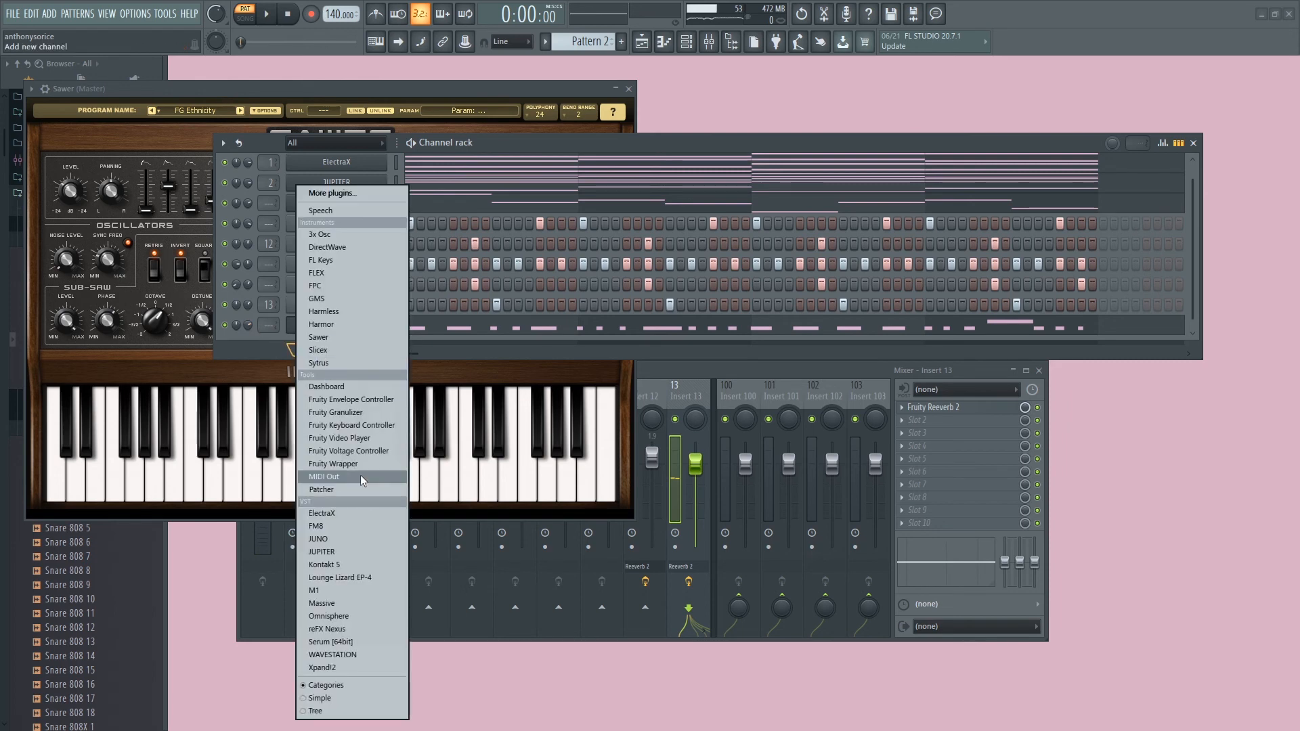
click(376, 565)
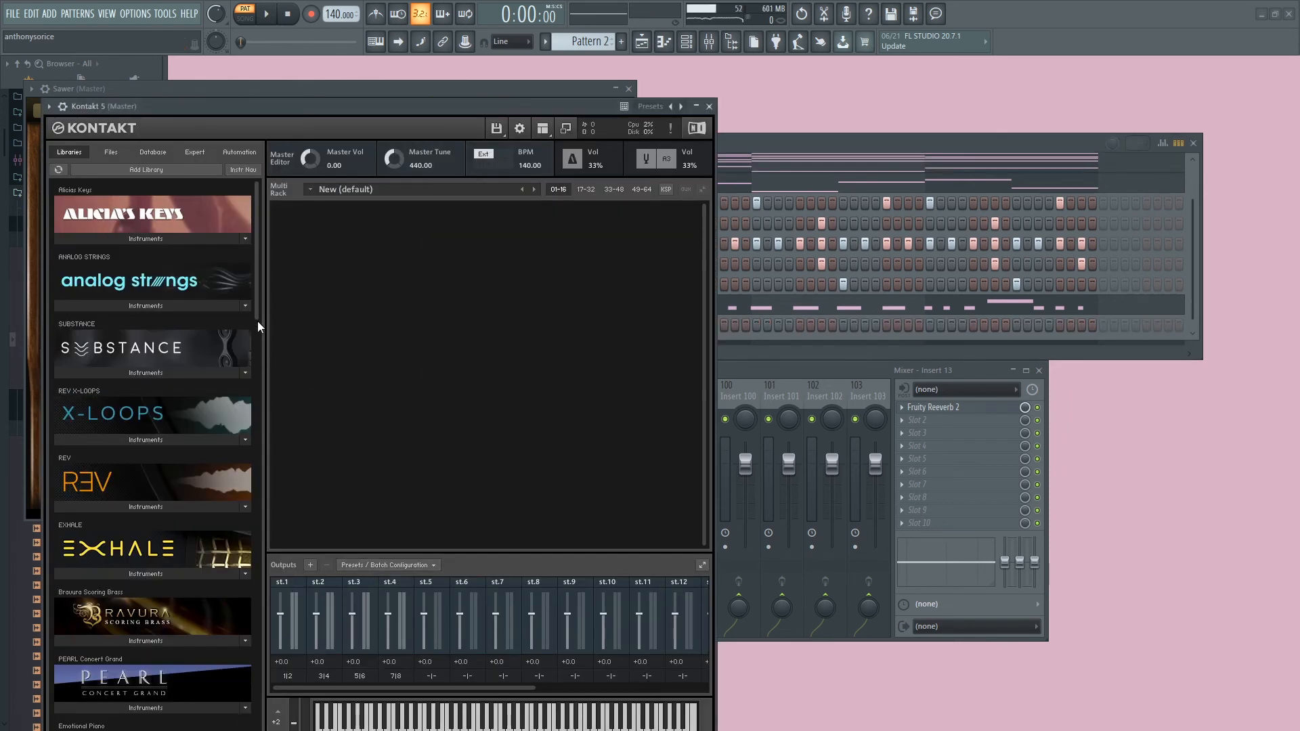
drag(256, 330, 256, 482)
click(101, 318)
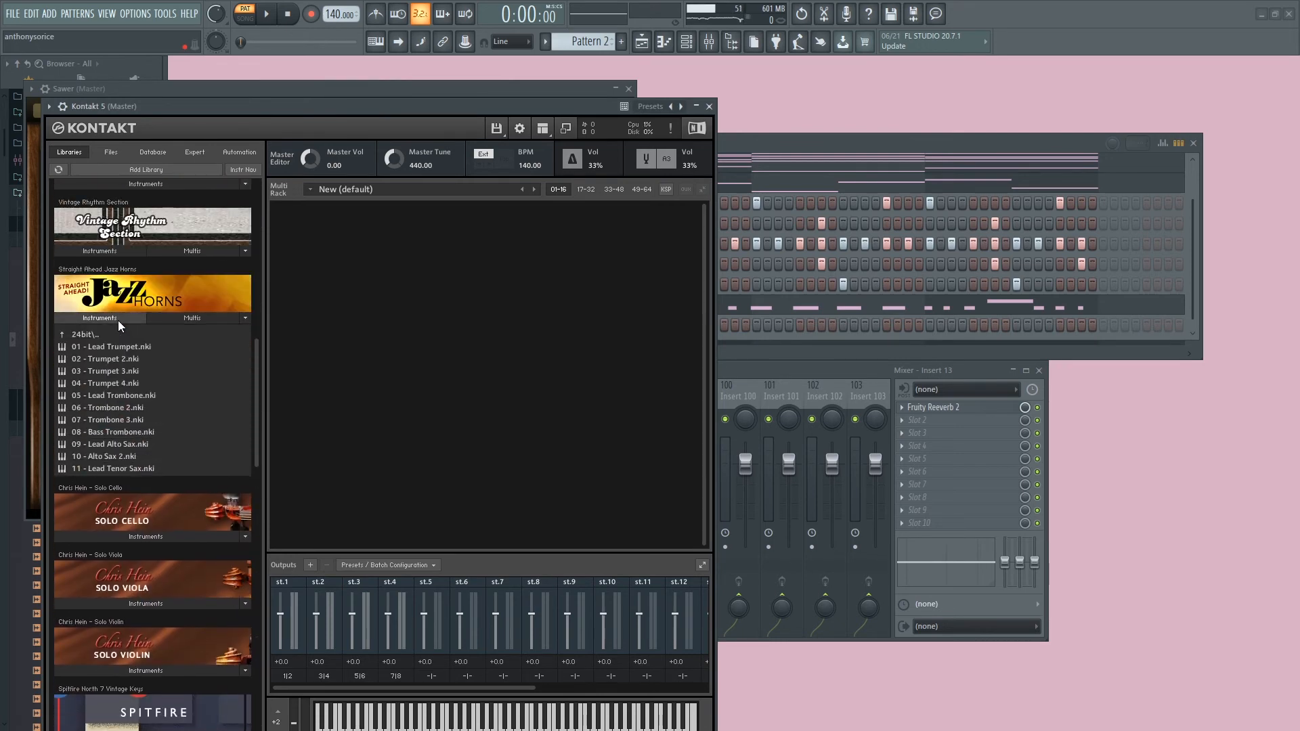
click(99, 482)
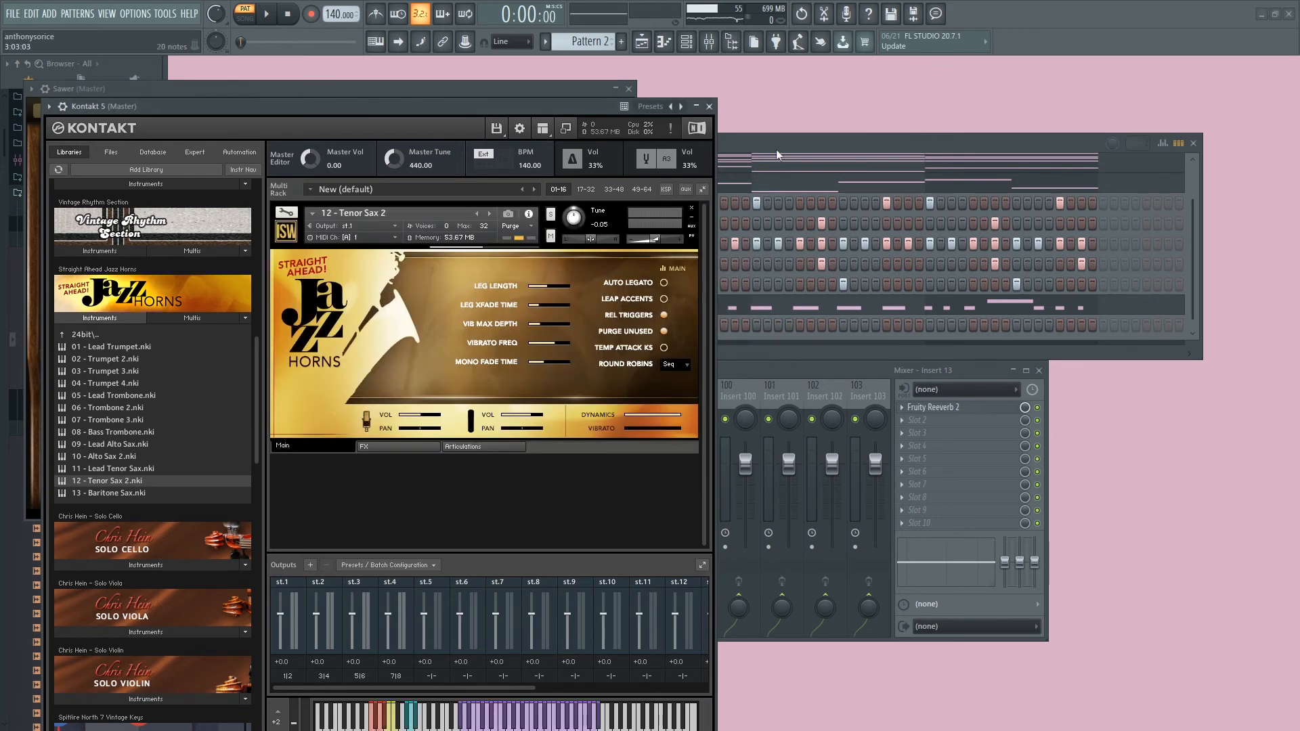
- Duplicate all of the Sawer part's notes into the Kontakt 5 channel, keeping them in Sawer as well
key(F6)
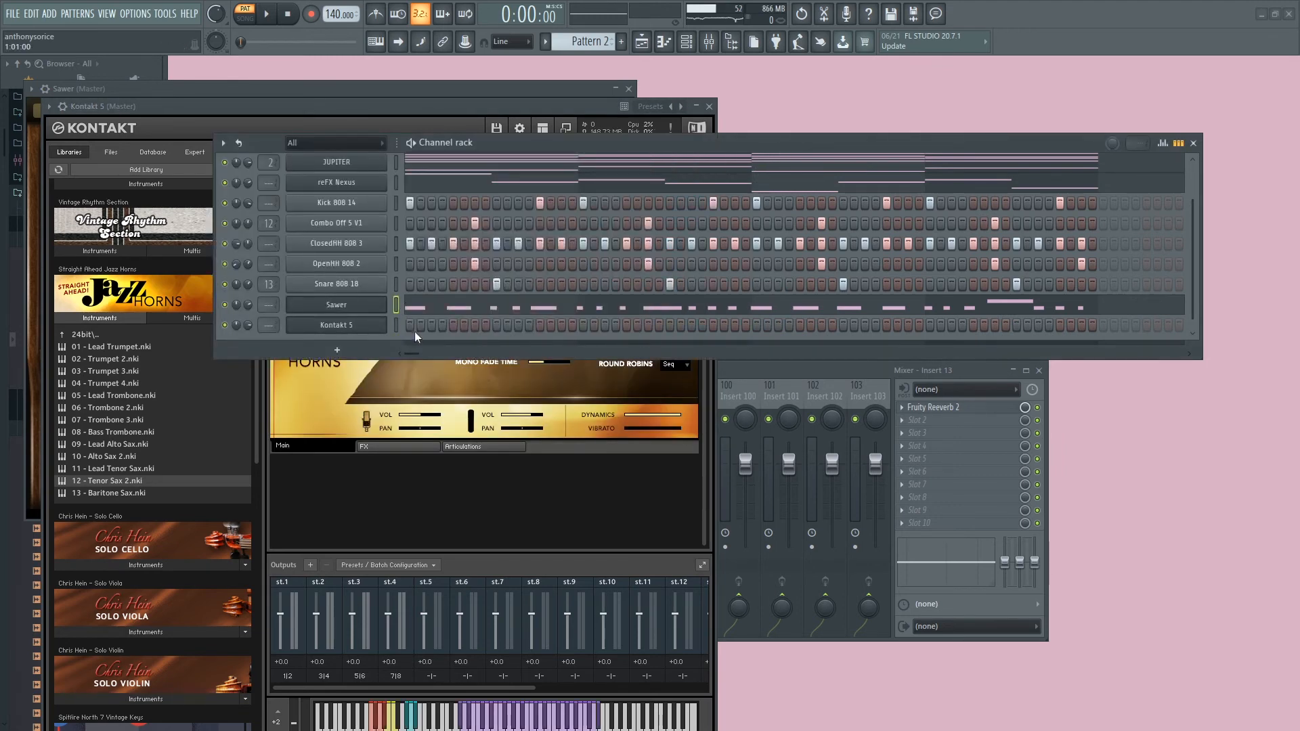
right_click(381, 304)
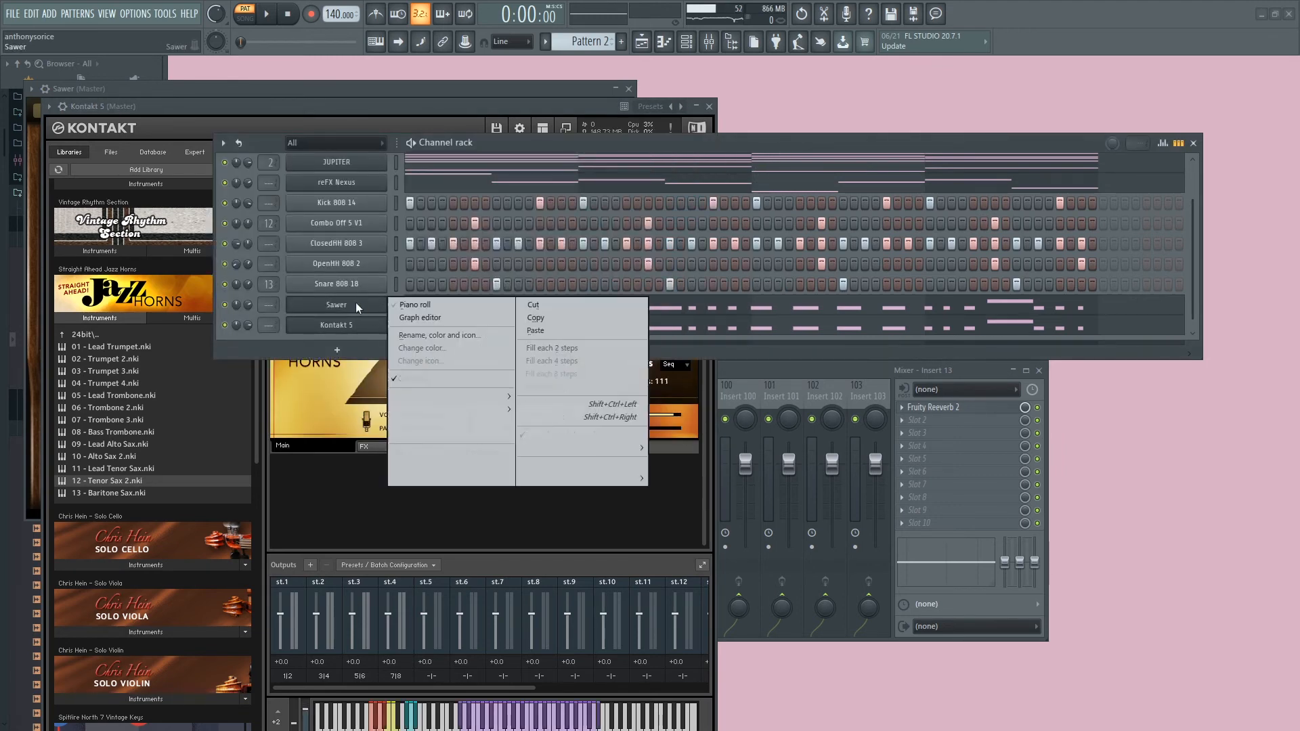
click(420, 305)
key(ctrl+a)
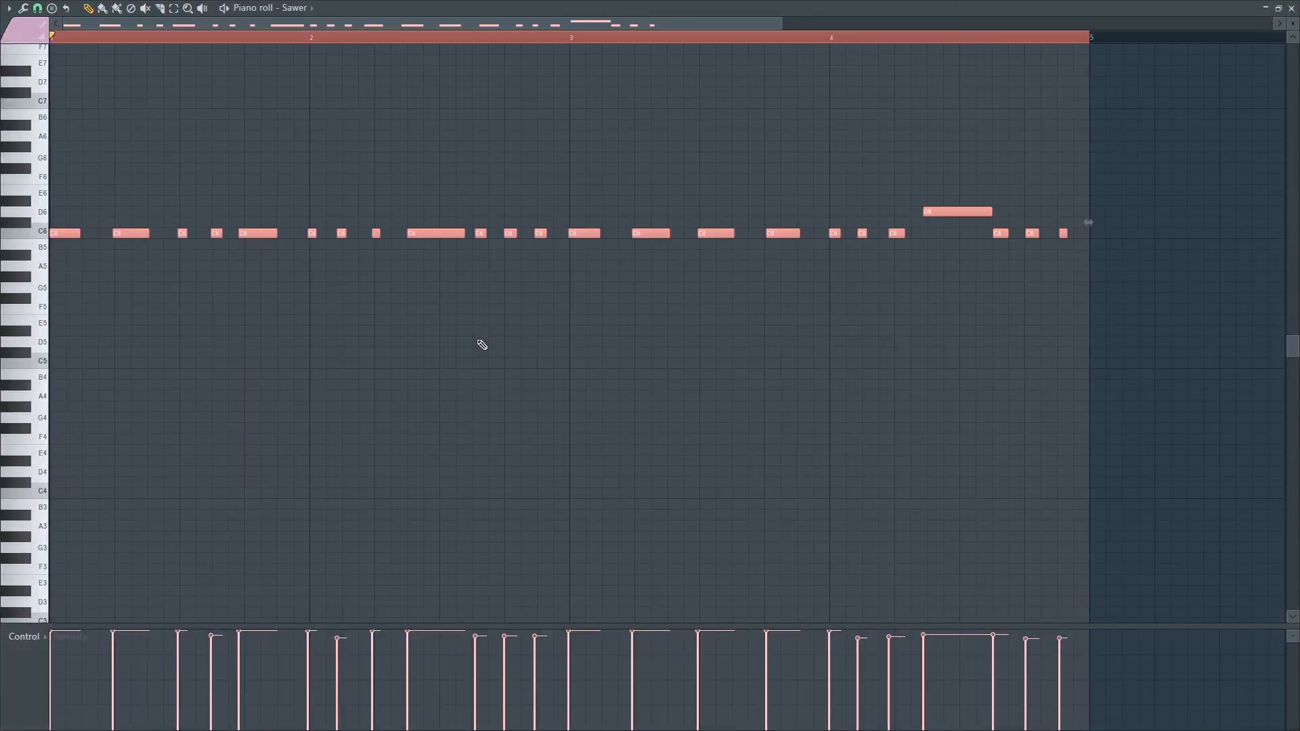
key(Delete)
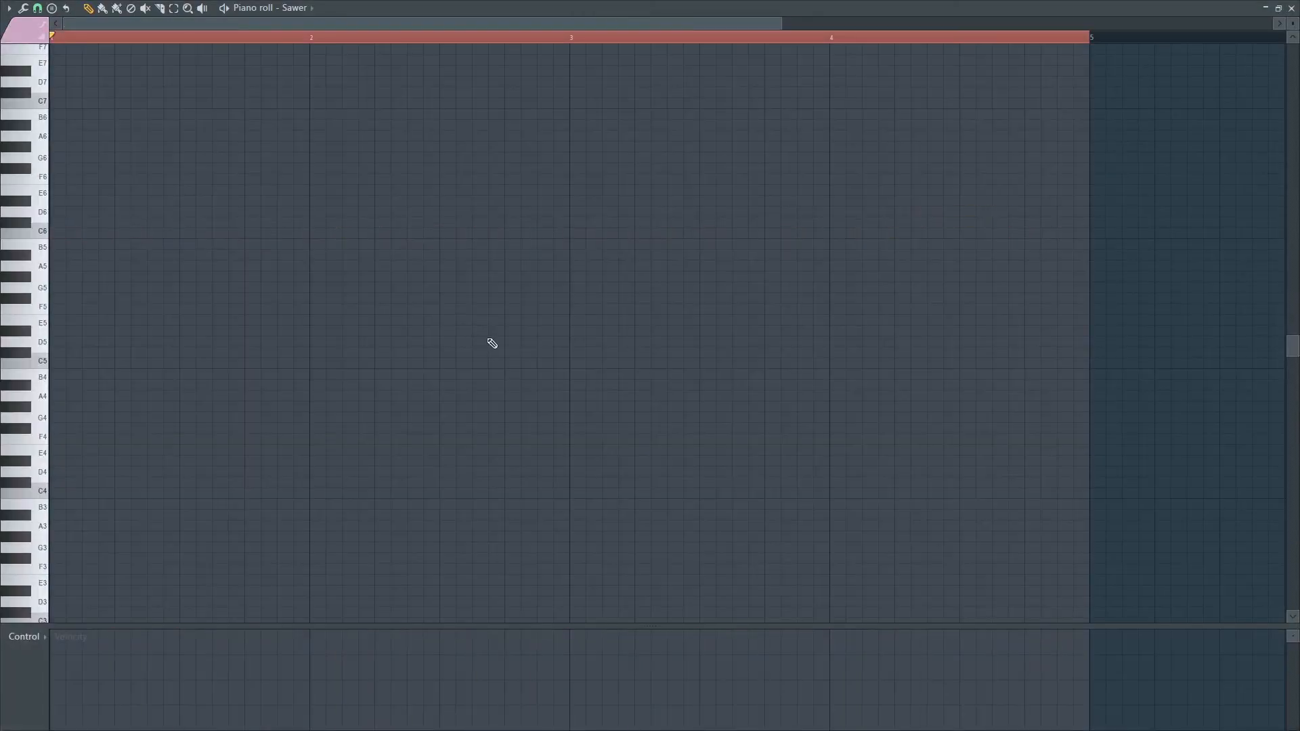
click(1291, 8)
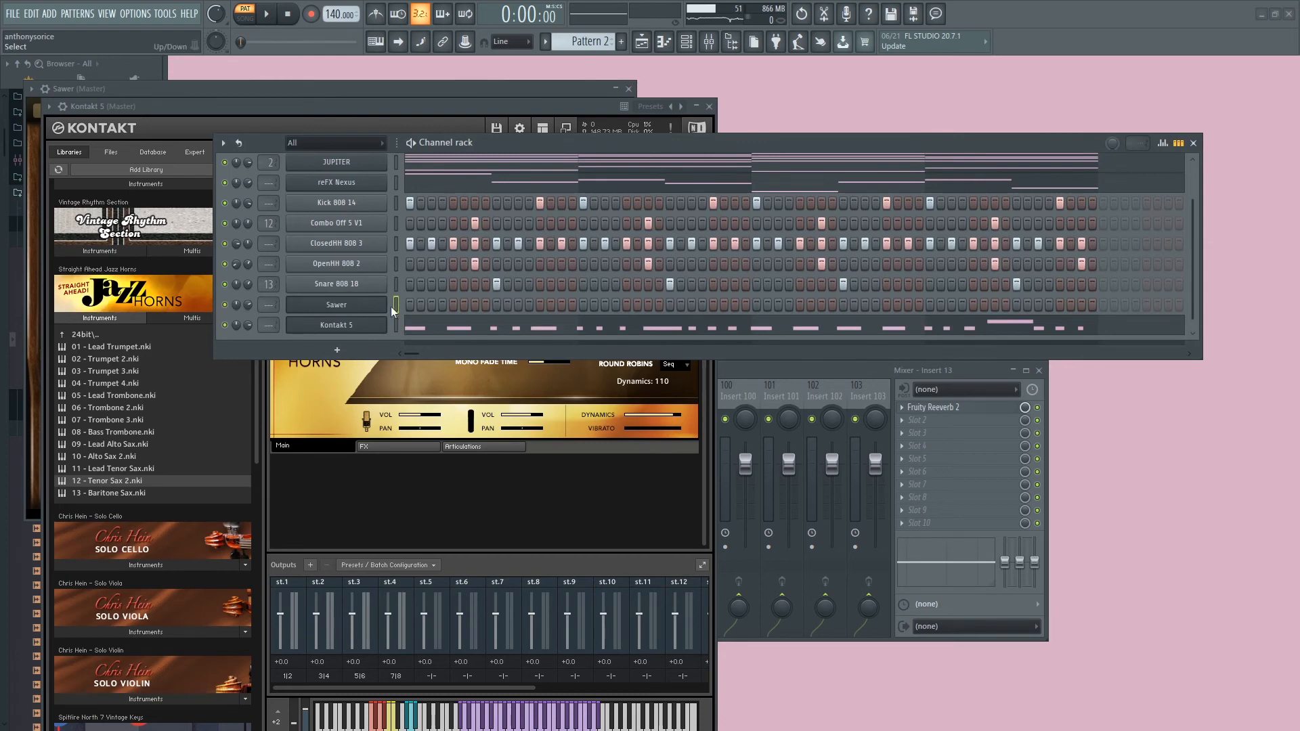
key(ctrl+v)
- Lower the Kontakt 5 channel volume during playback and route Sawer and Kontakt 5 to mixer insert 17
key(space)
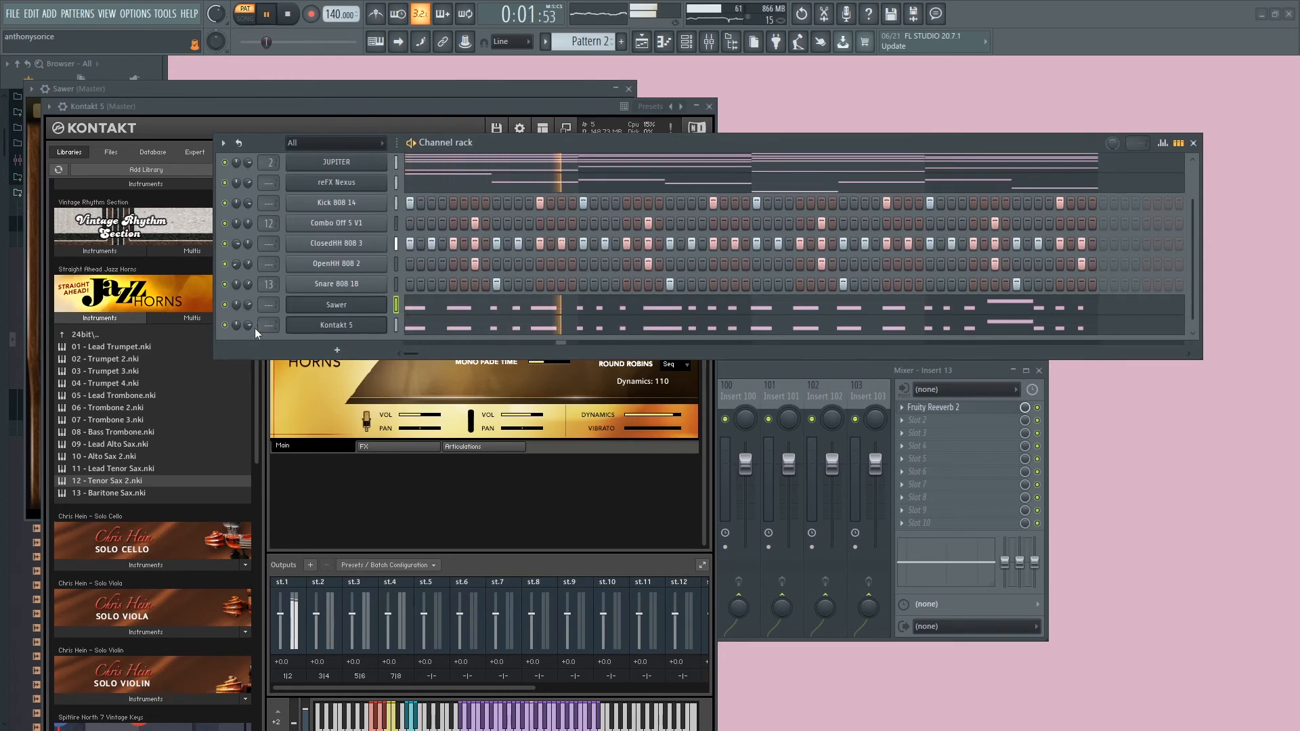
drag(248, 325, 248, 338)
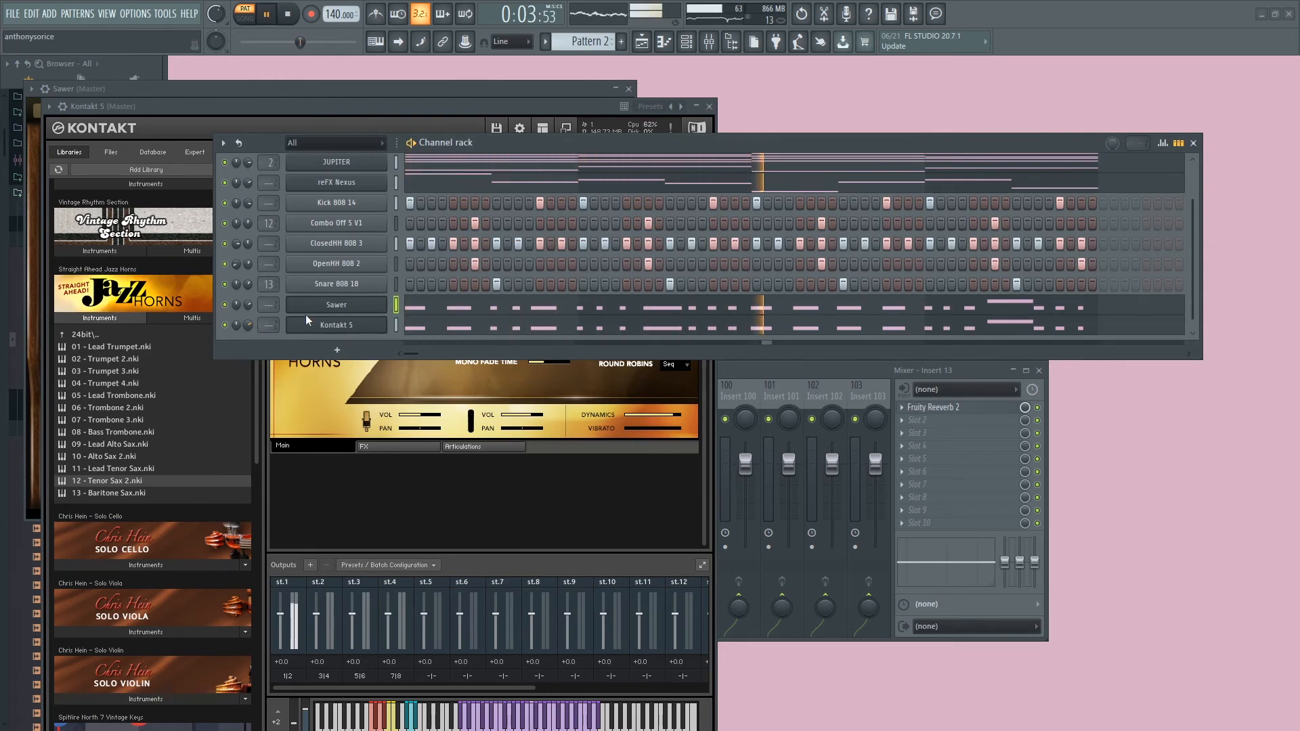
click(837, 378)
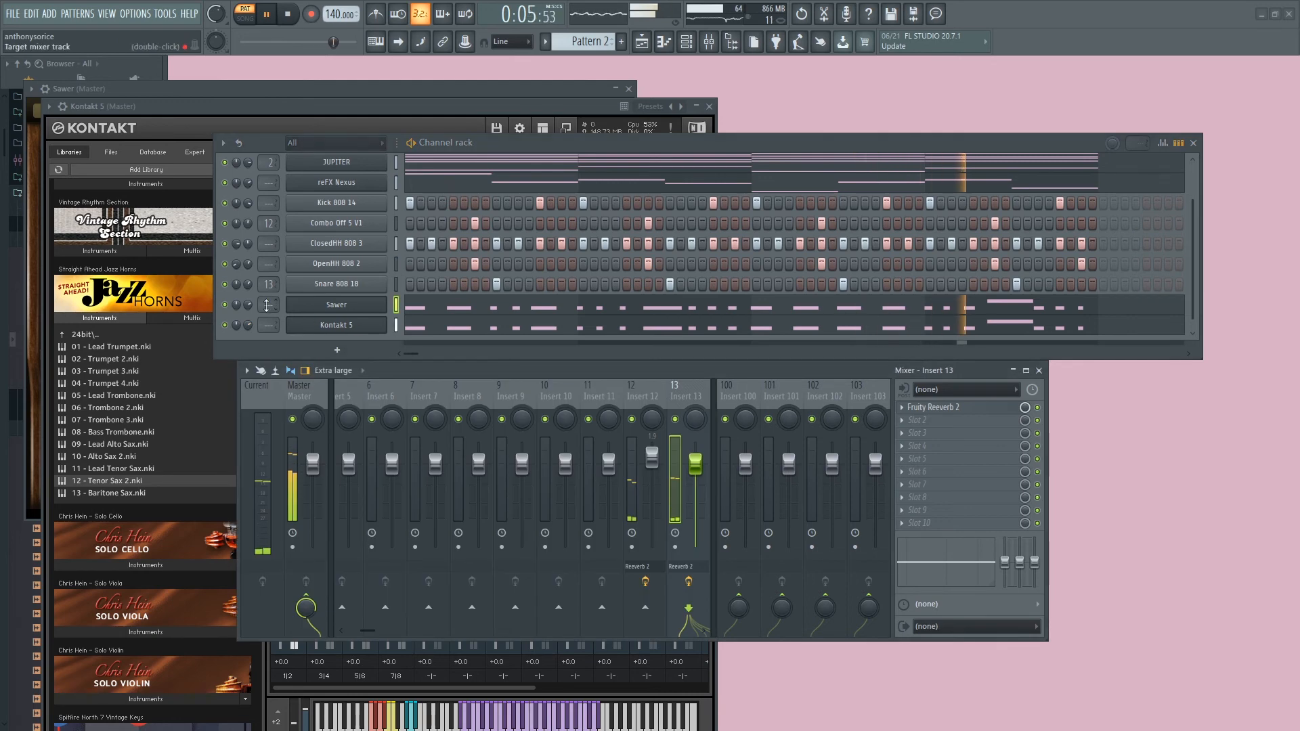
mouse_move(268, 304)
mouse_down()
mouse_move(269, 283)
mouse_move(269, 312)
mouse_move(268, 299)
mouse_up()
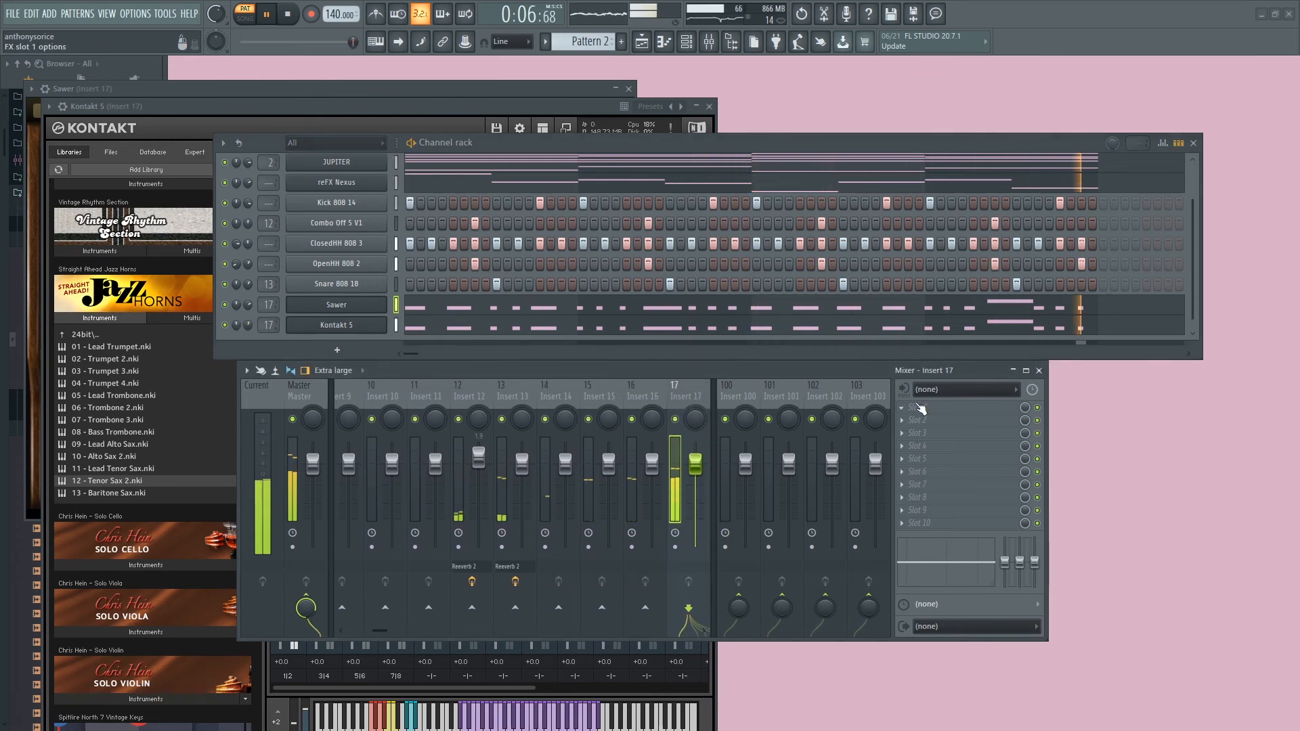
- Add Fruity Reeverb 2 to insert 17 with a larger room size and 45% wet level, and lower the insert's fader slightly
click(920, 407)
click(1090, 174)
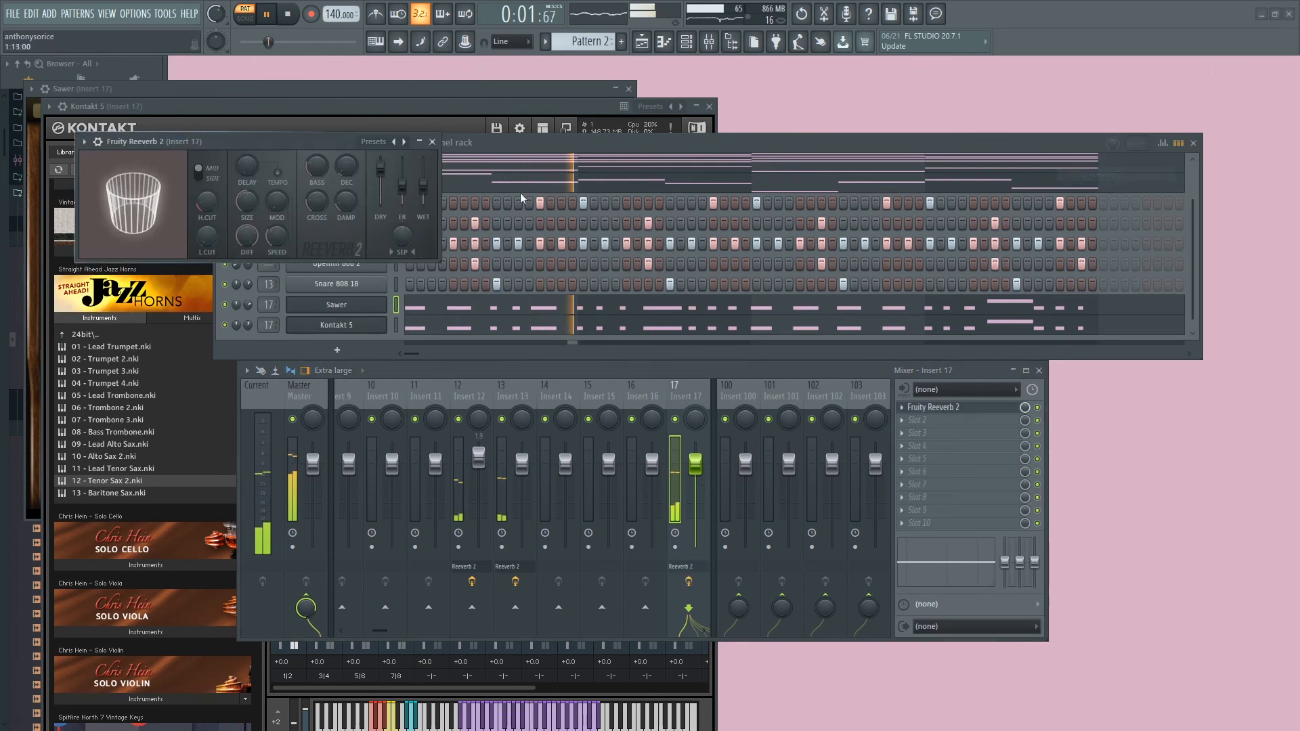
drag(246, 201, 246, 181)
drag(423, 187, 423, 183)
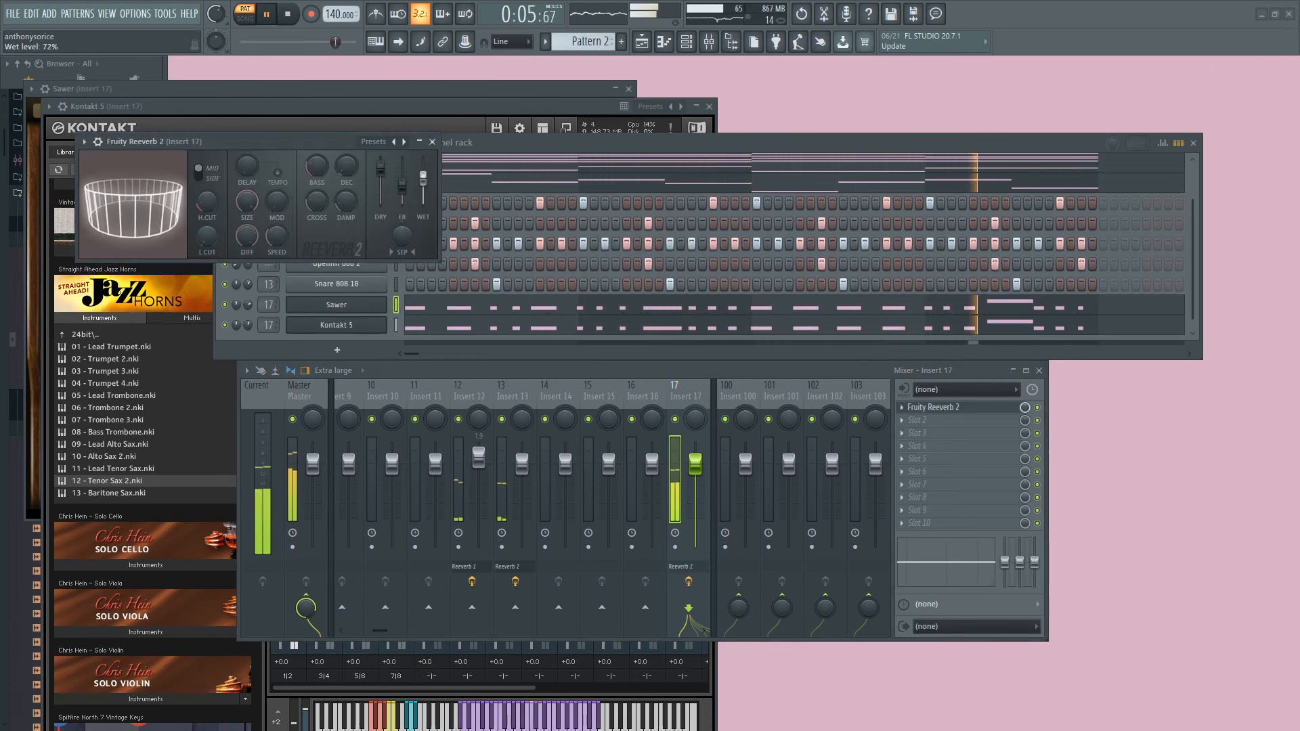
mouse_move(694, 464)
mouse_down()
mouse_move(694, 490)
mouse_move(694, 469)
mouse_up()
drag(436, 180, 437, 190)
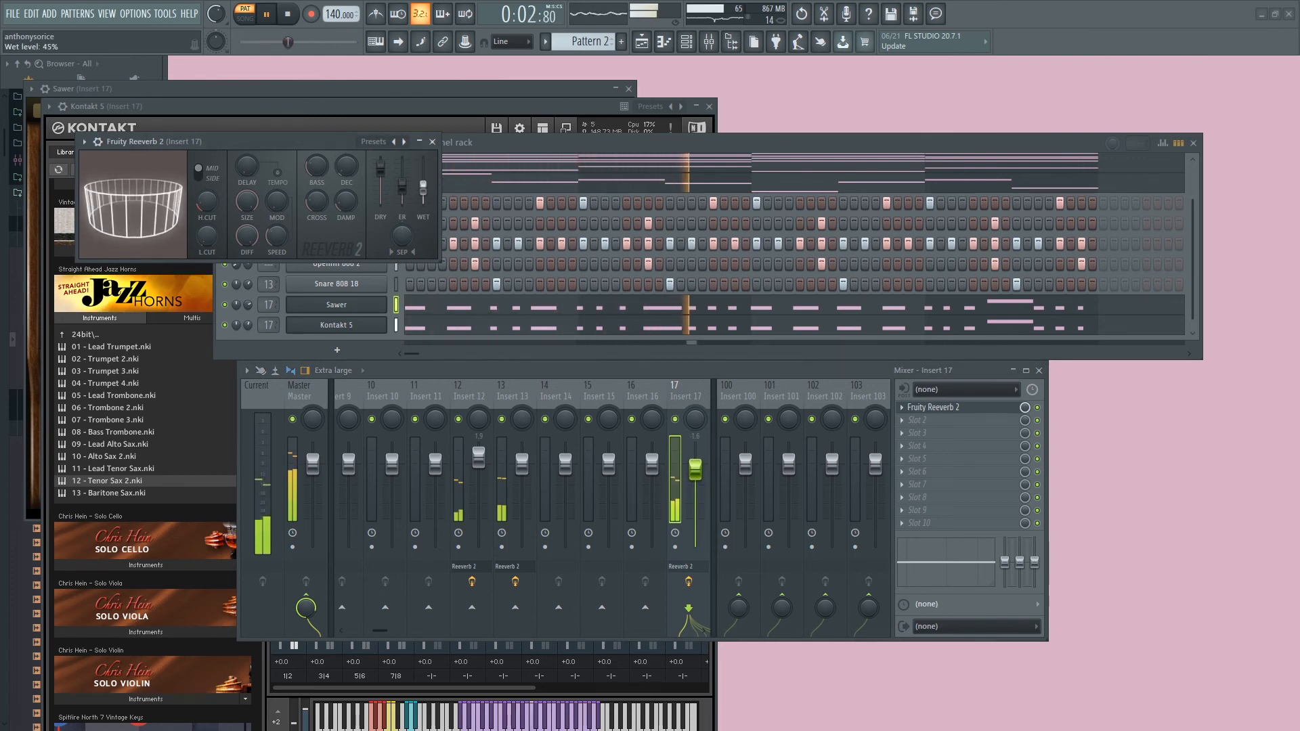
- Close the Kontakt 5 and Sawer plugin windows and move the channel rack down below the reverb window
click(753, 145)
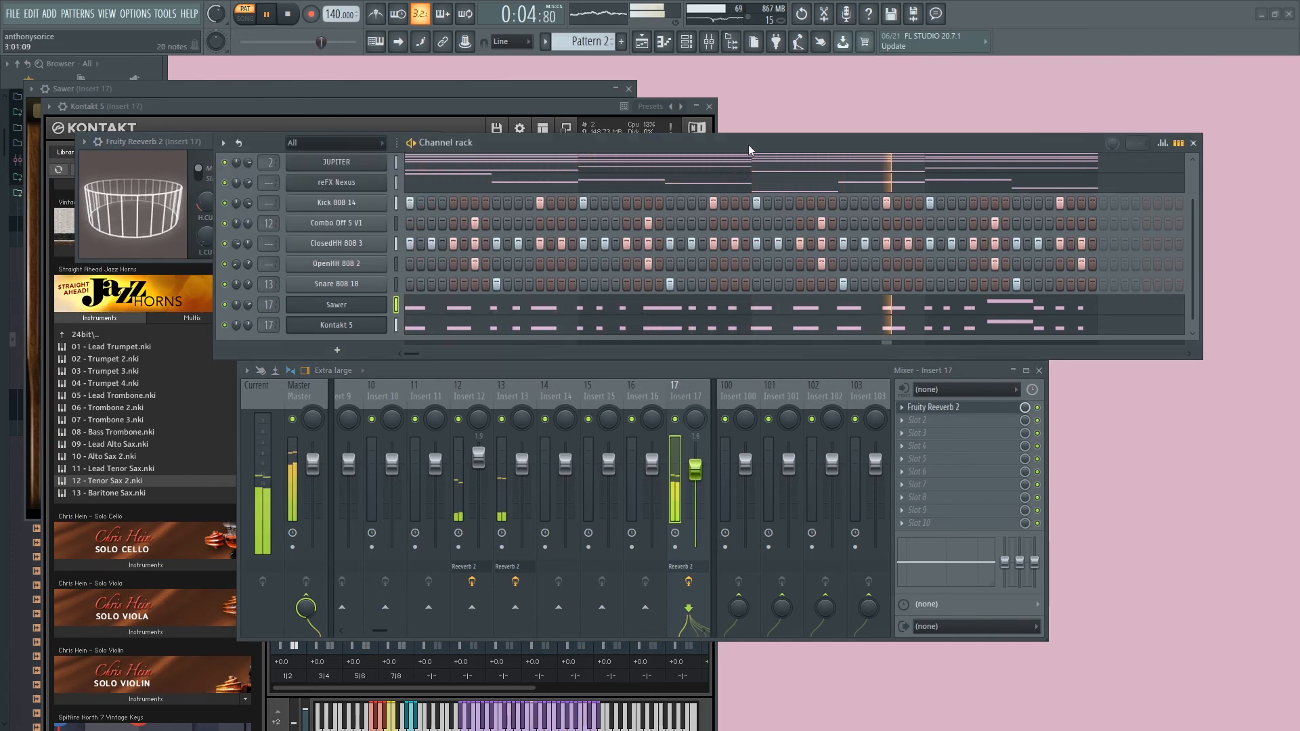
click(708, 106)
click(629, 88)
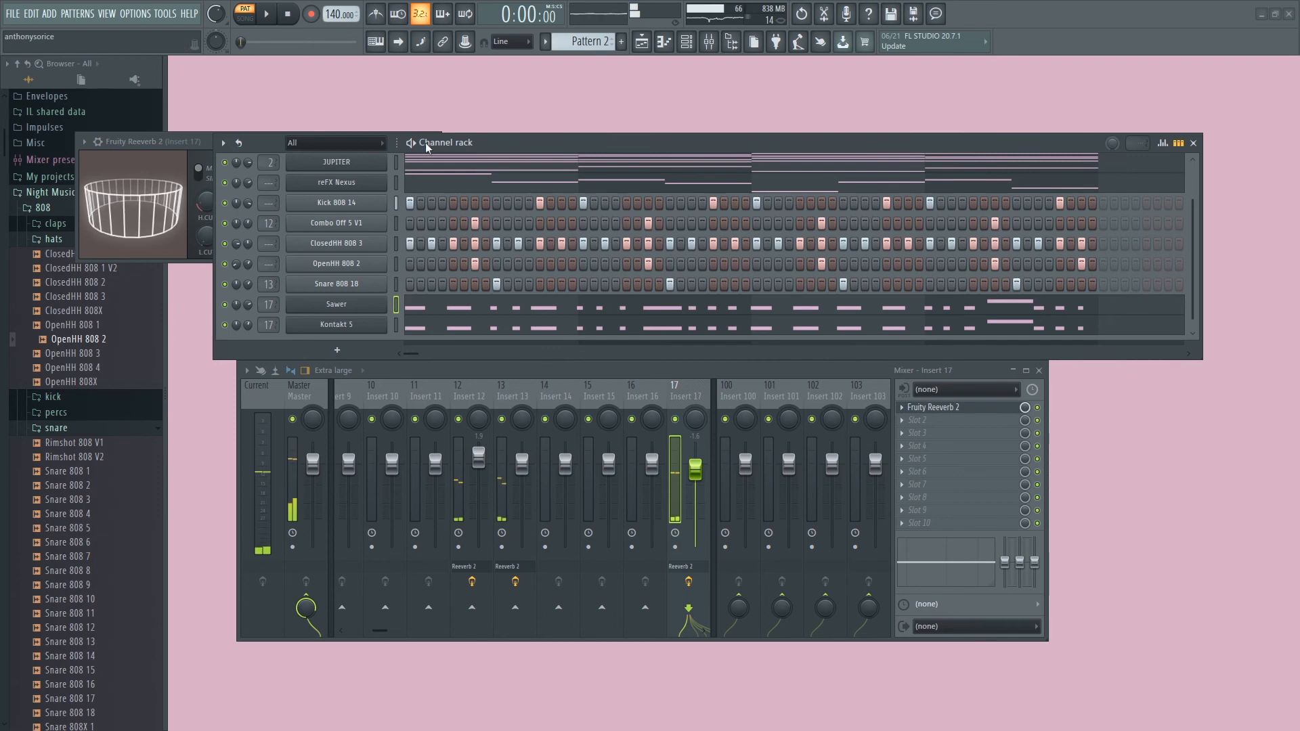
drag(545, 147, 554, 267)
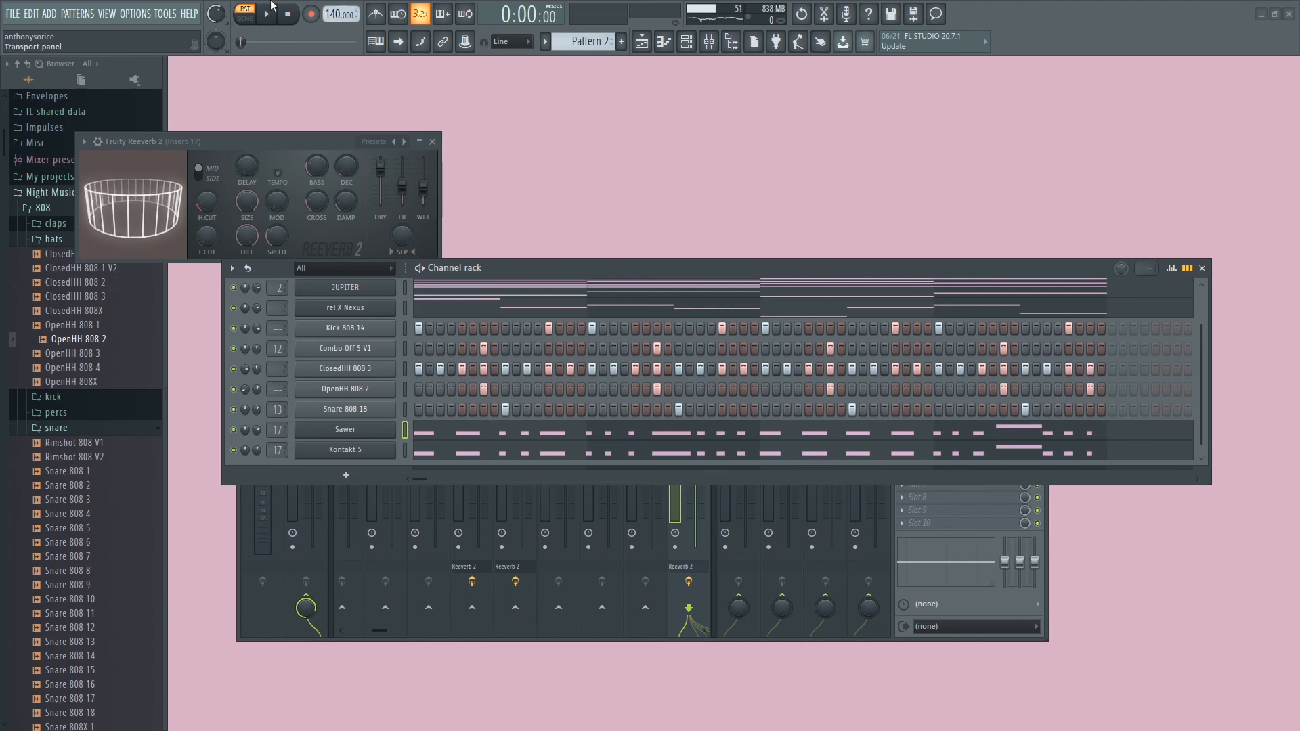
key(super)
key(super)
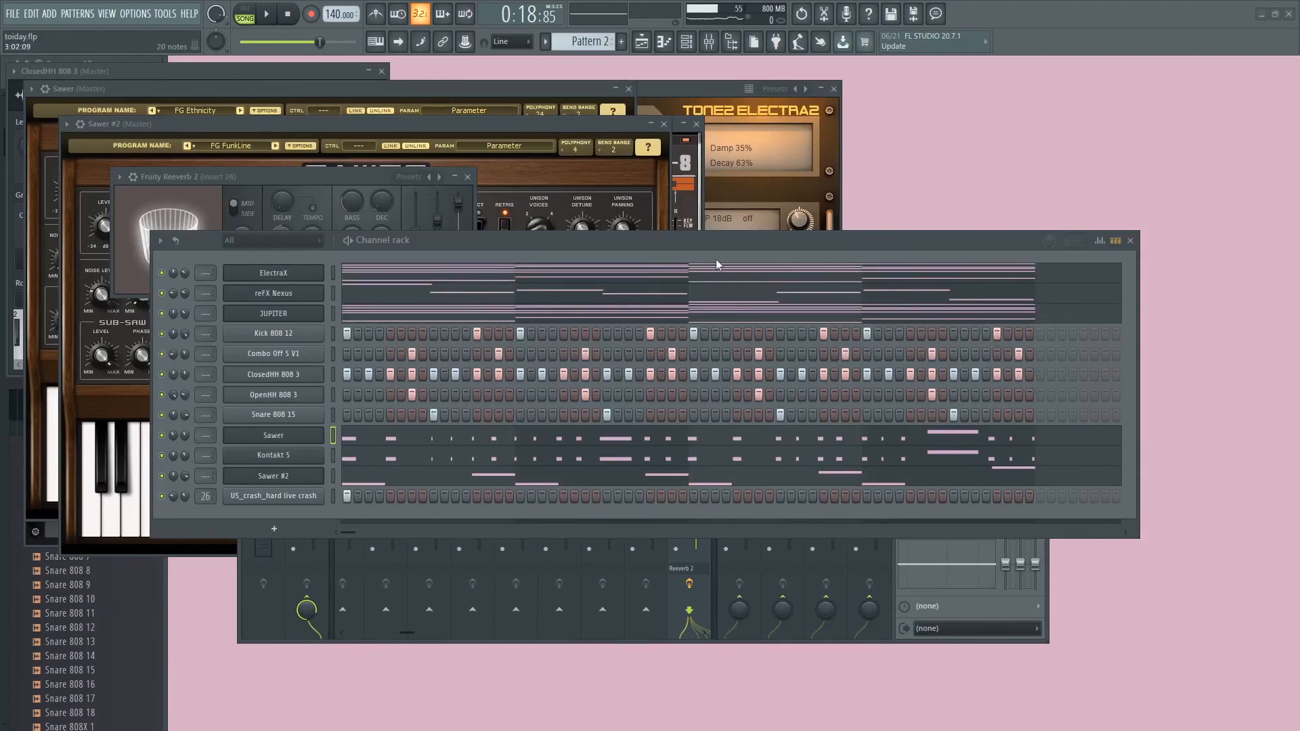
- Solo the Sawer #2 channel and view the sample settings of the US_crash_hard live crash channel
right_click(162, 477)
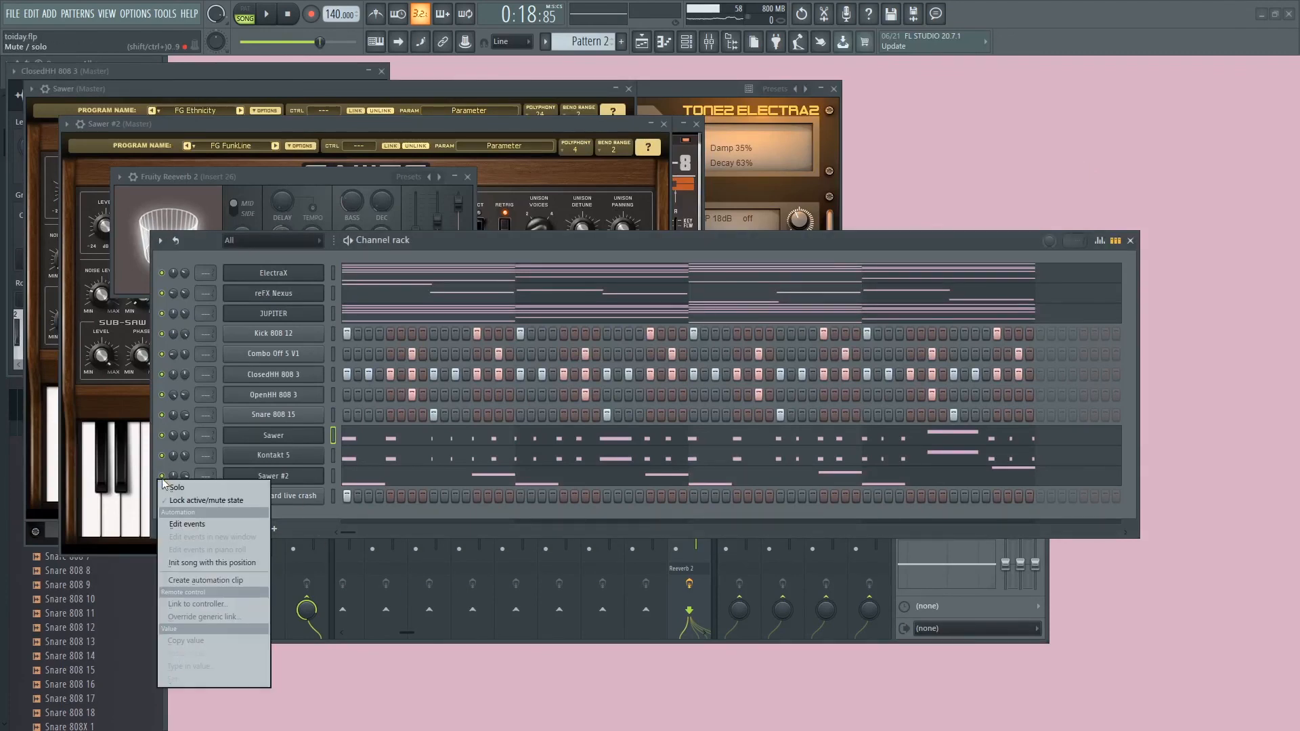
click(178, 487)
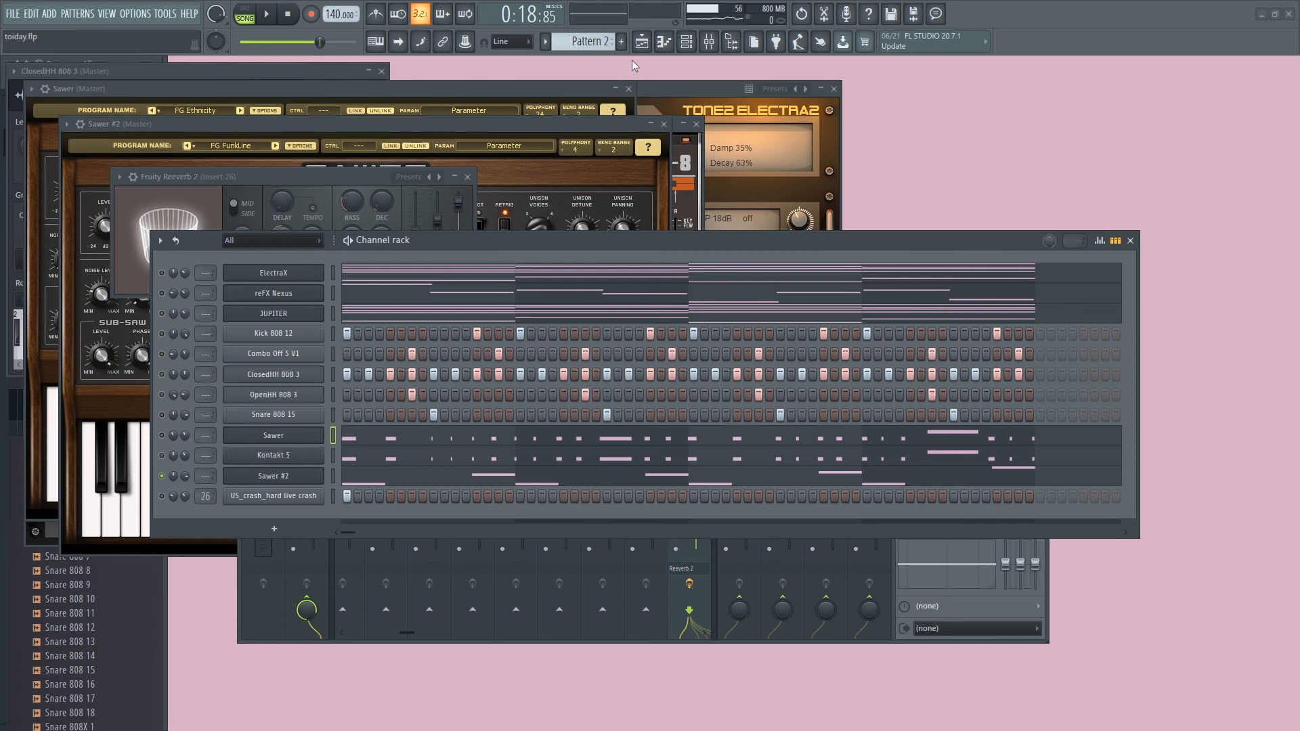
key(space)
click(273, 495)
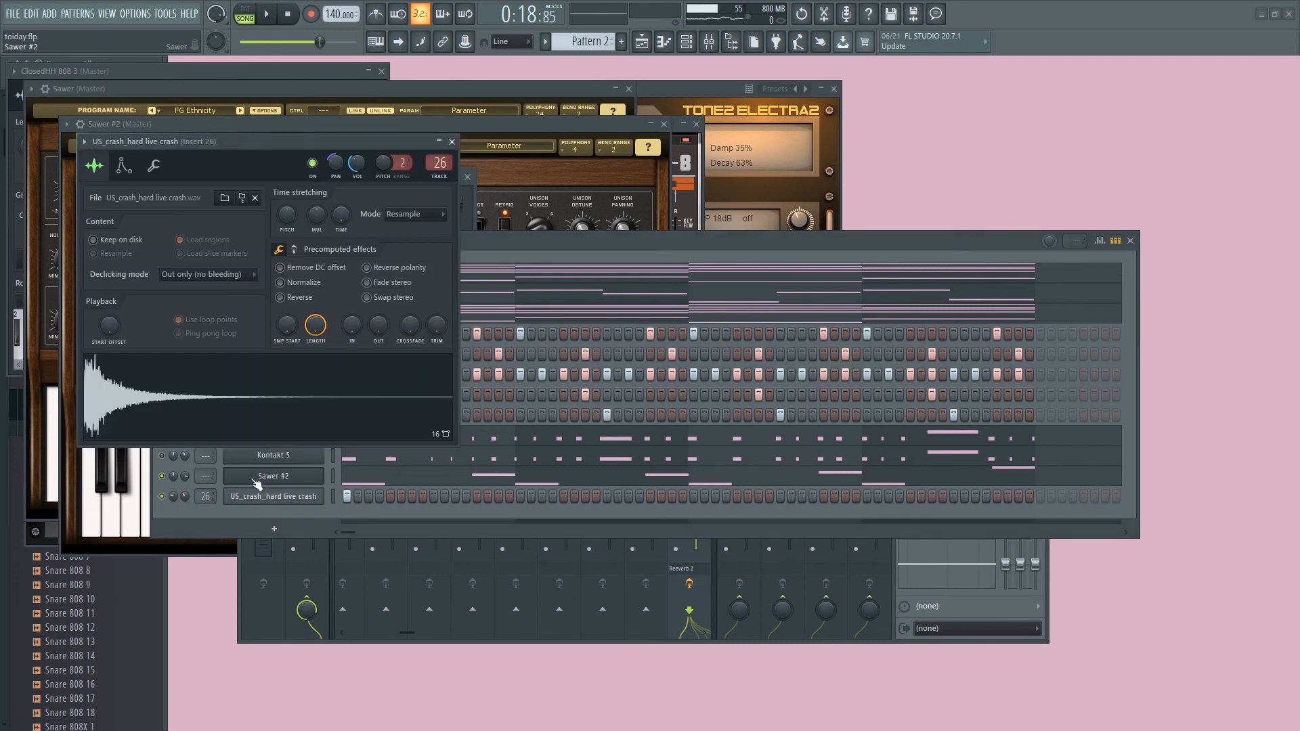
click(452, 142)
- Review the Sawer part in the piano roll and unmute the Sawer and Kontakt 5 channels
right_click(323, 431)
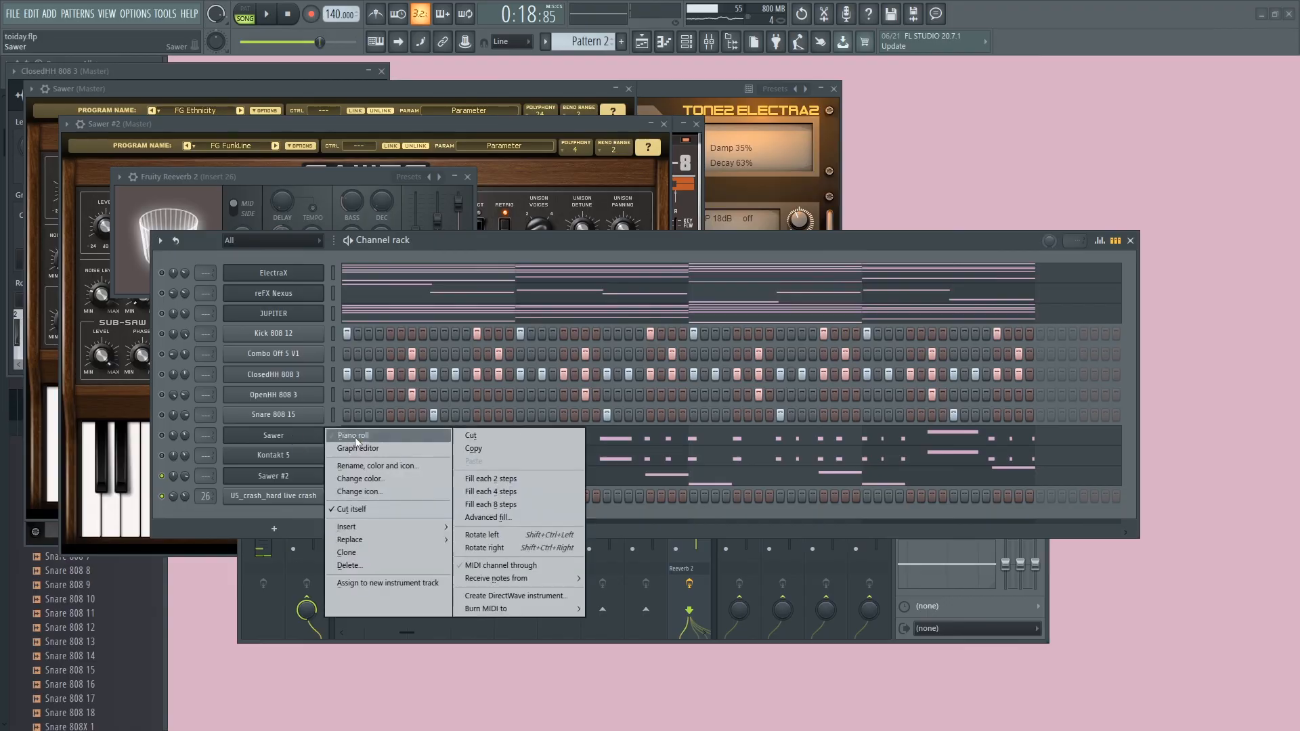
click(352, 437)
scroll(278, 271, down, 3)
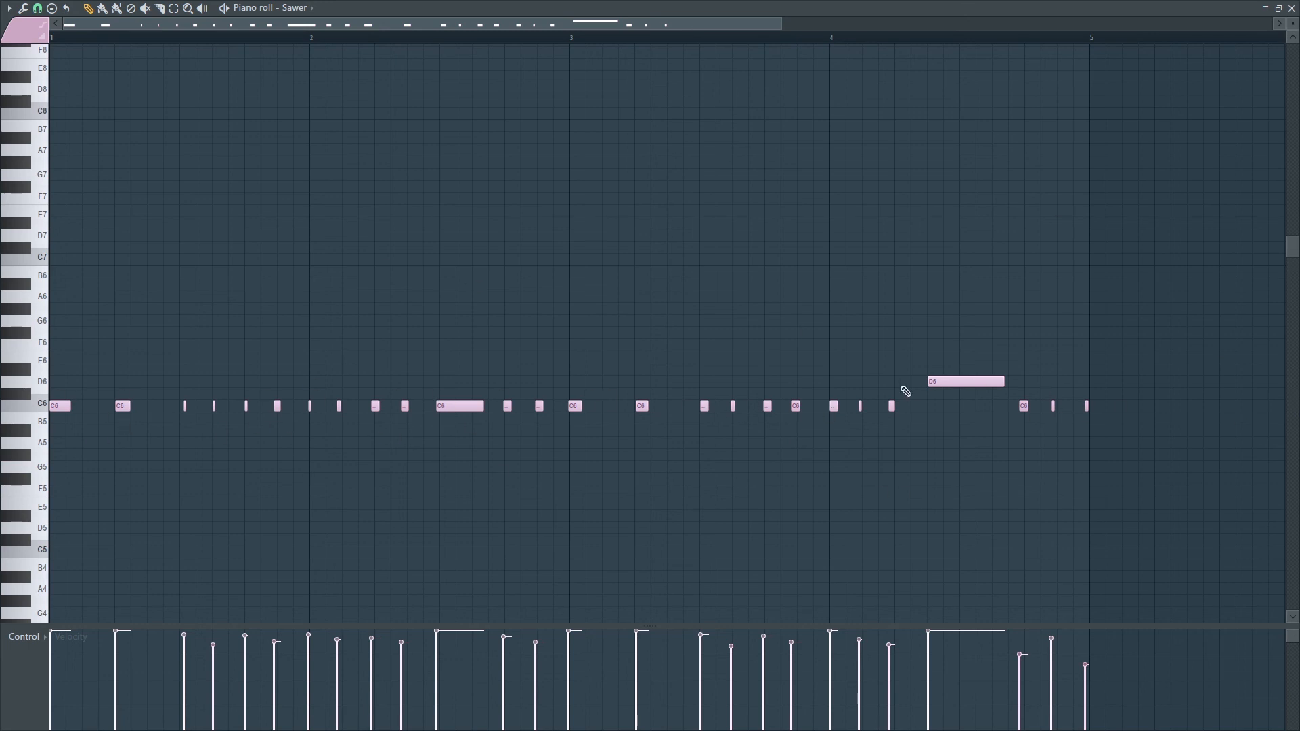
click(1291, 8)
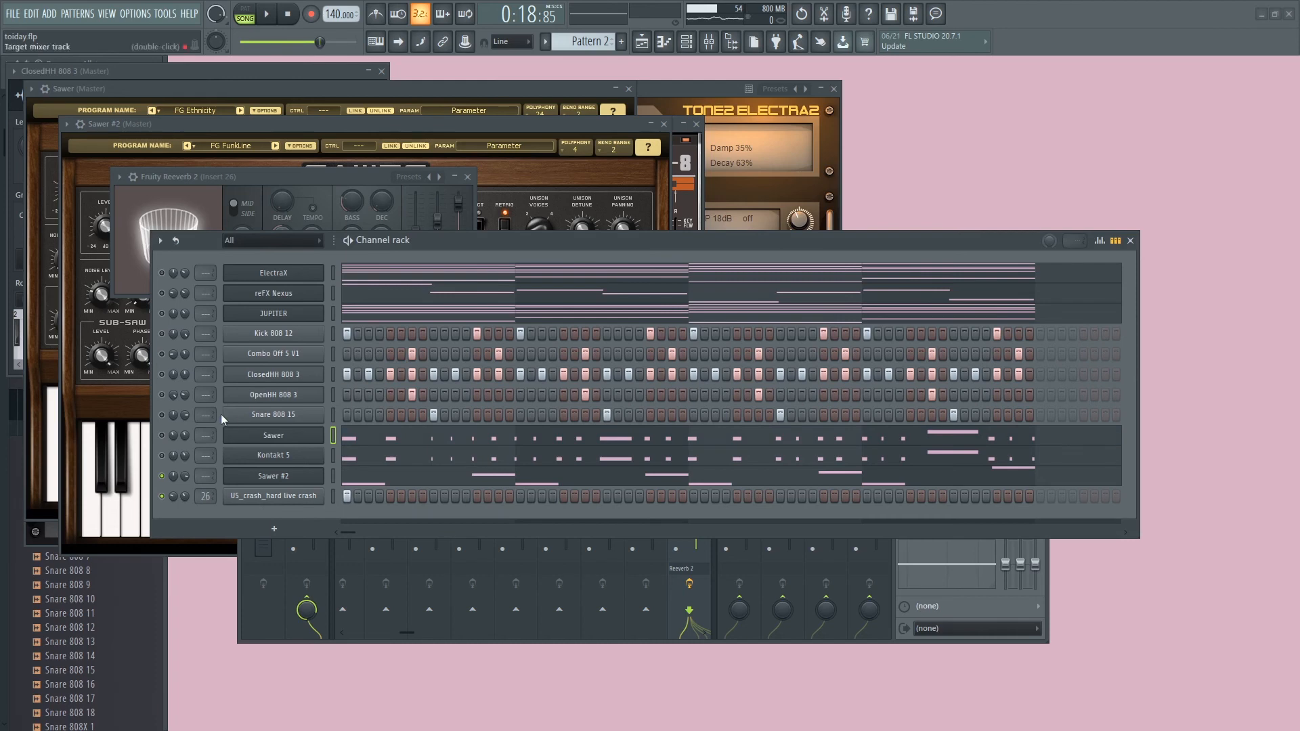
click(162, 455)
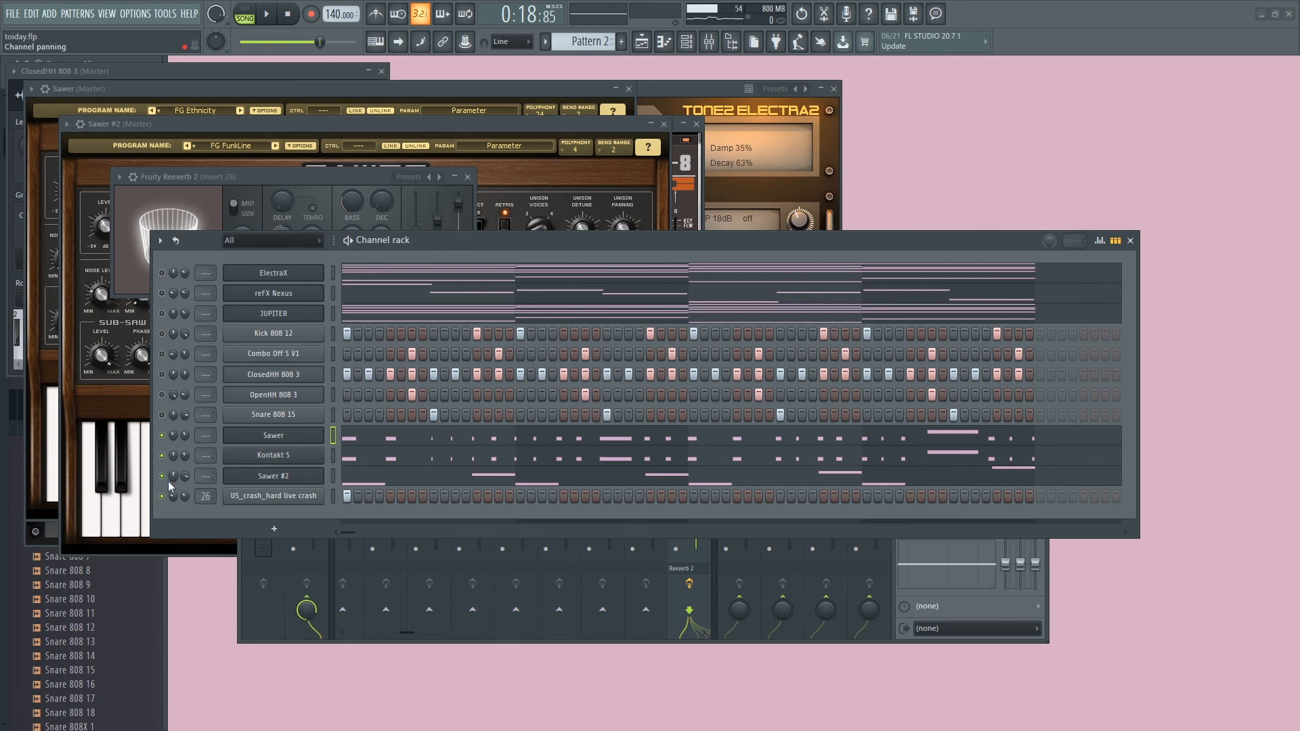
- Play the song with only the Sawer and Kontakt 5 channels active and stop playback
key(space)
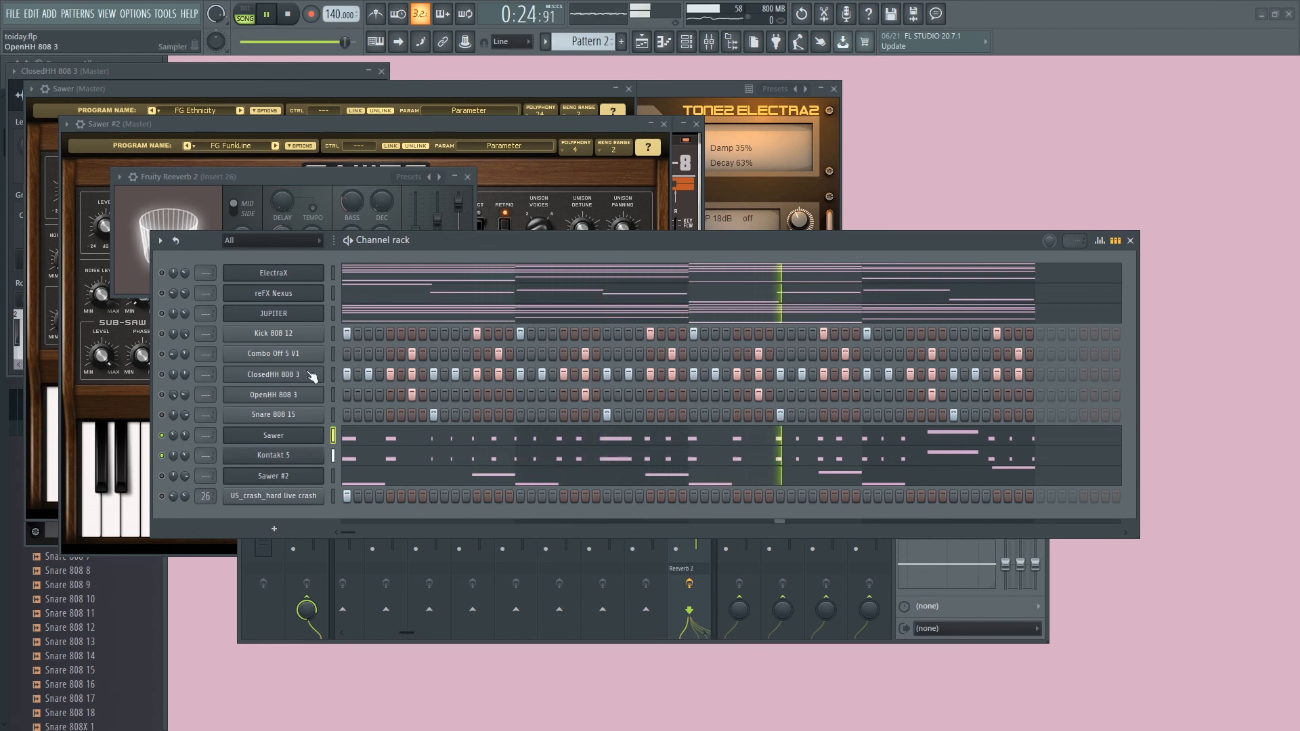
click(293, 19)
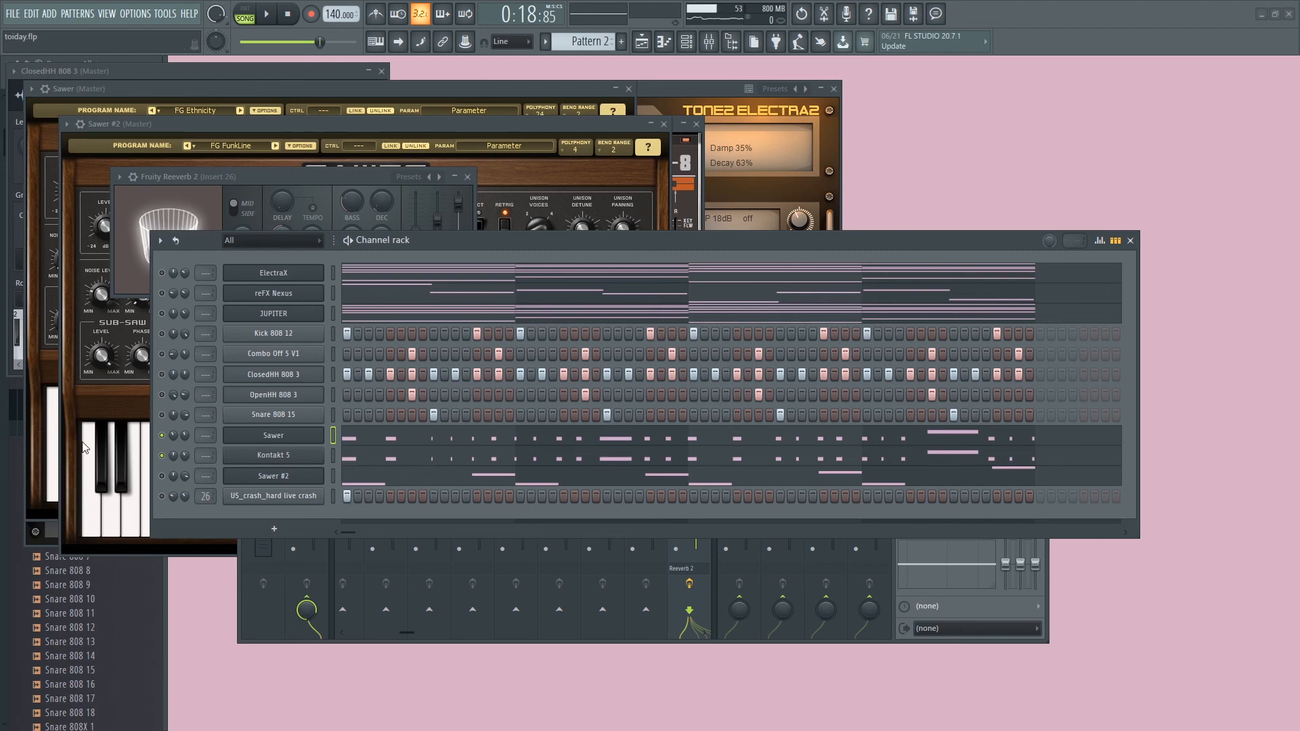
- Isolate the Sawer channel, restore all channels to unmuted, and play the full beat
right_click(163, 456)
click(171, 467)
right_click(161, 436)
click(170, 443)
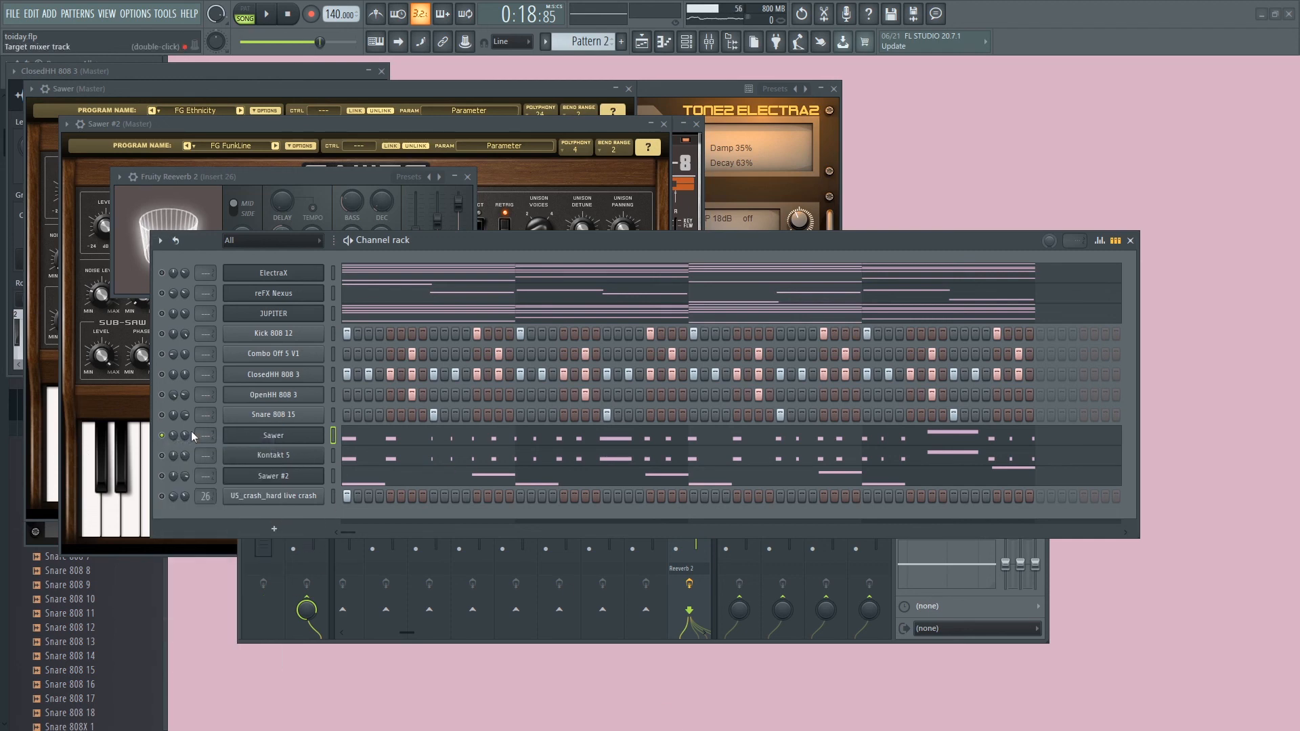
right_click(162, 435)
click(170, 443)
key(space)
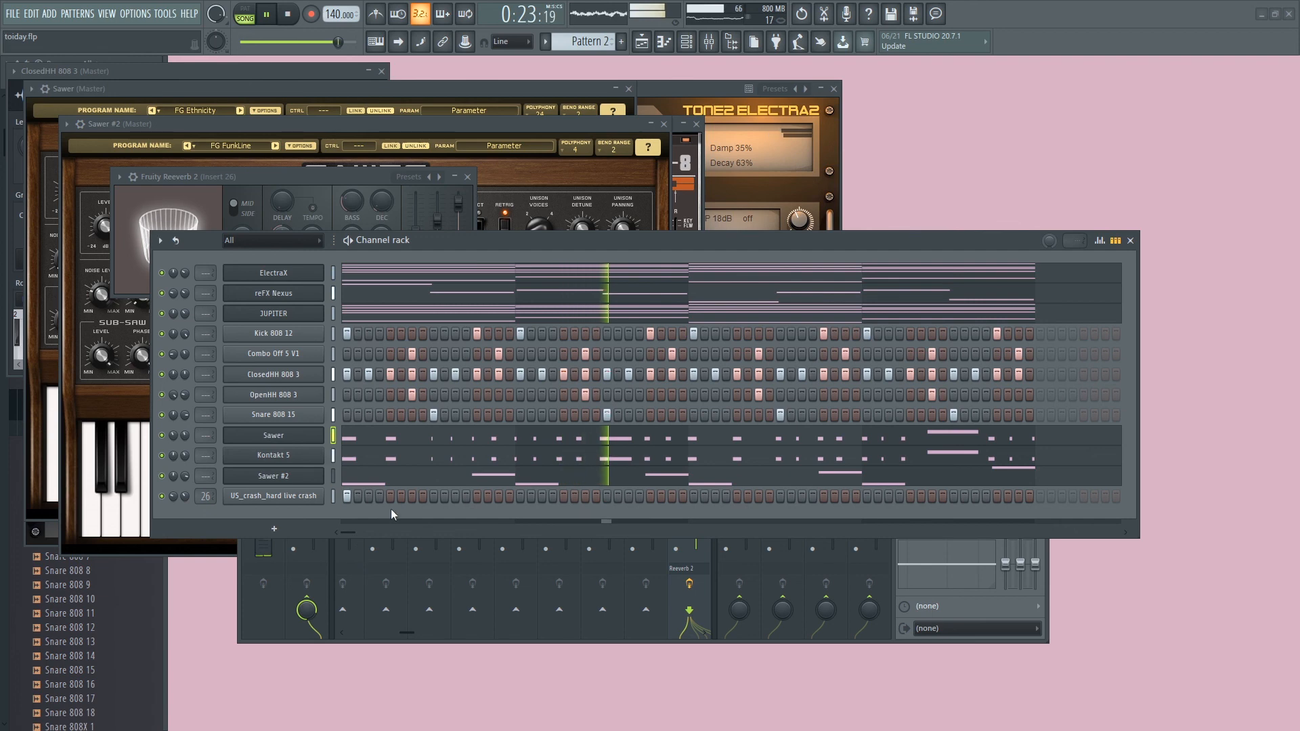
- Lower the master volume to 62% while the song plays
click(223, 11)
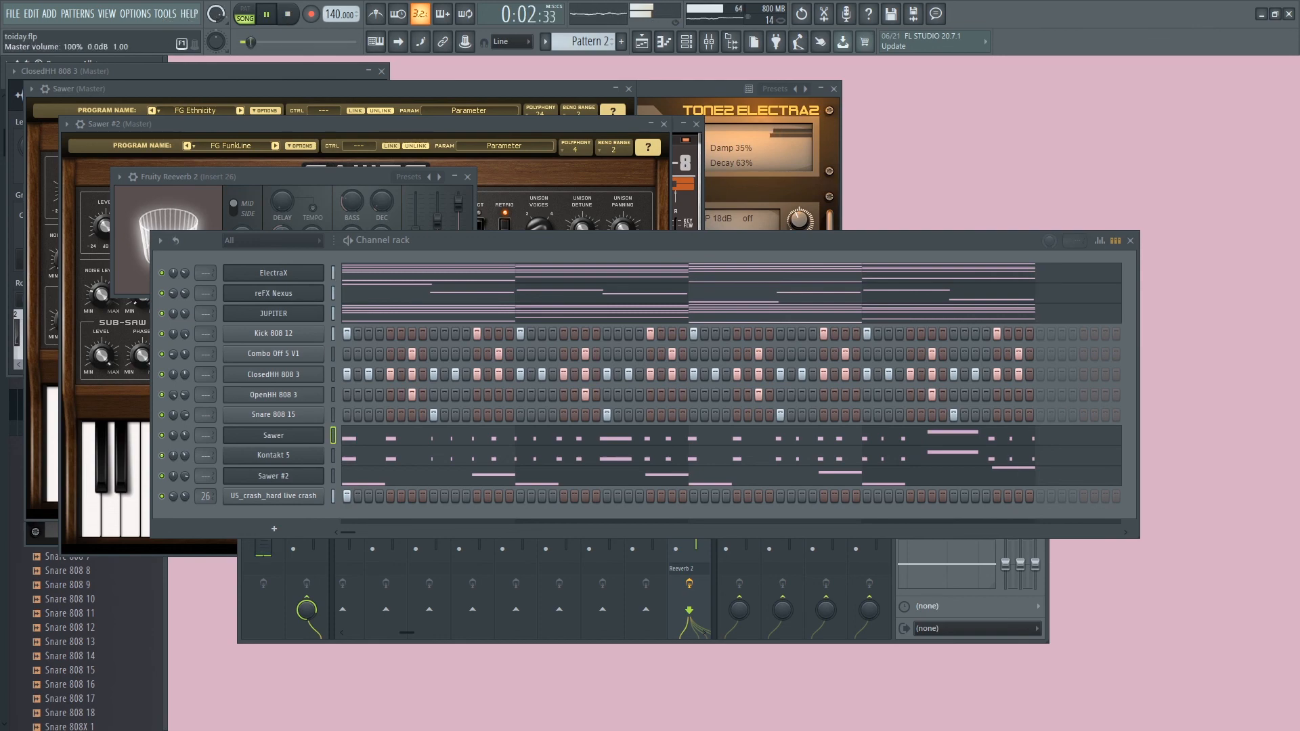
drag(216, 13, 216, 16)
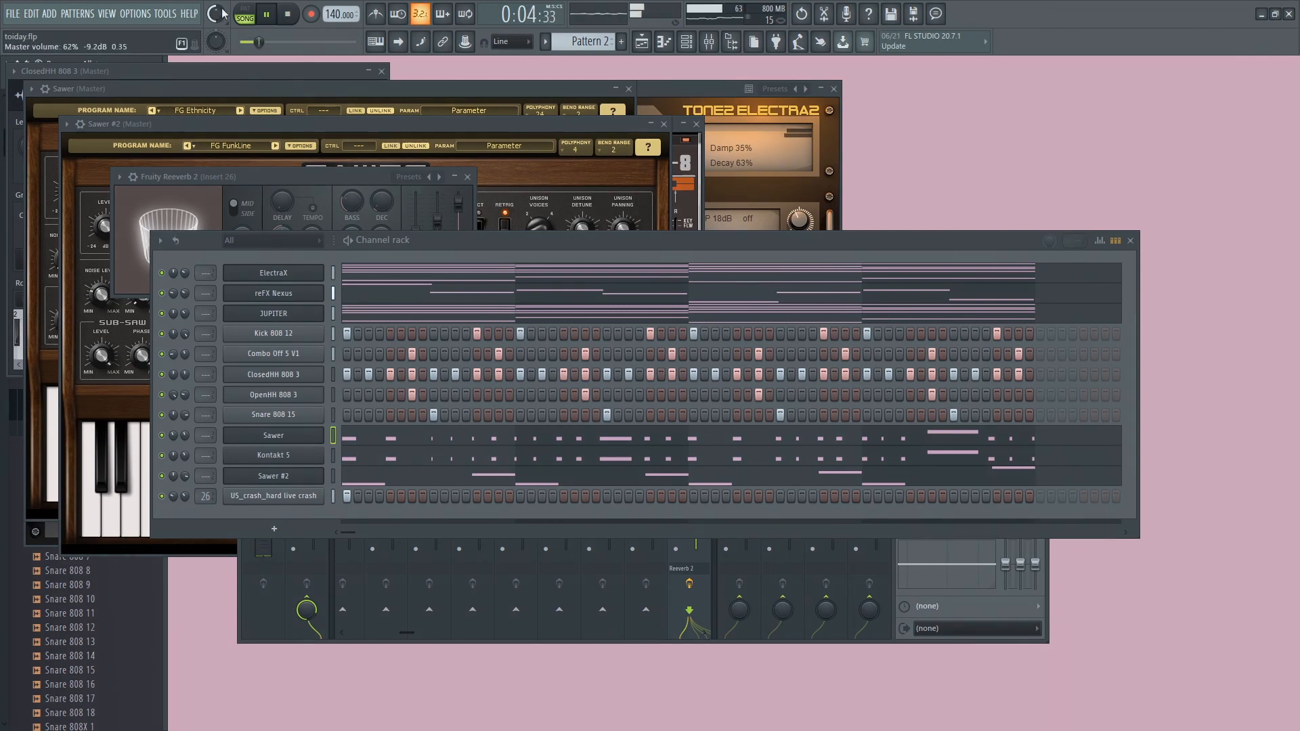